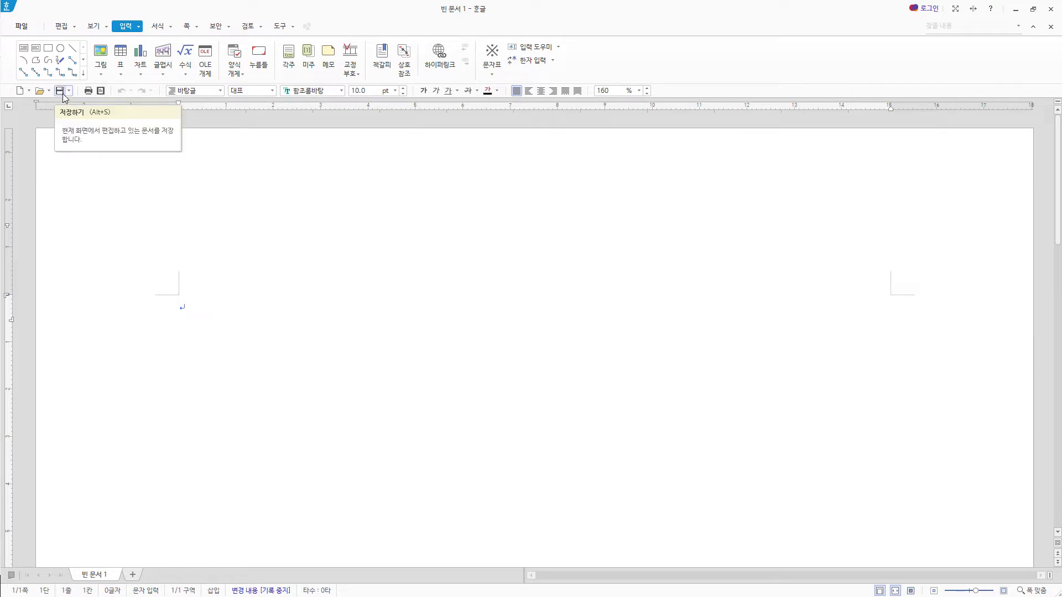
- Save the document in the ITQ folder as an hwp file named with the examinee number and the examinee's full name
{"action": "left_click", "coordinate": [62, 97]}
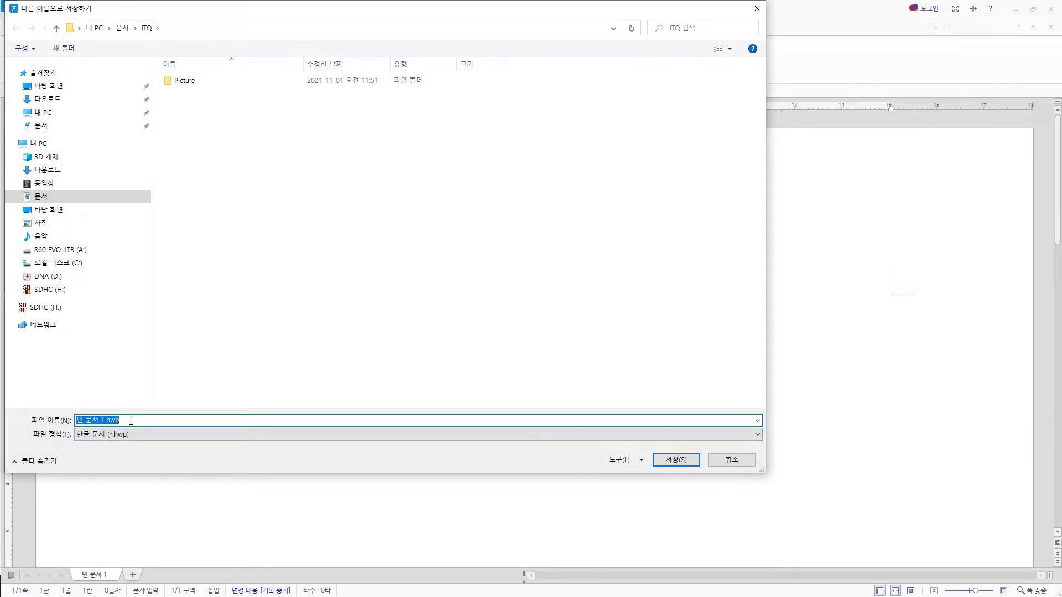
{"action": "type", "text": "12345678-홍길동"}
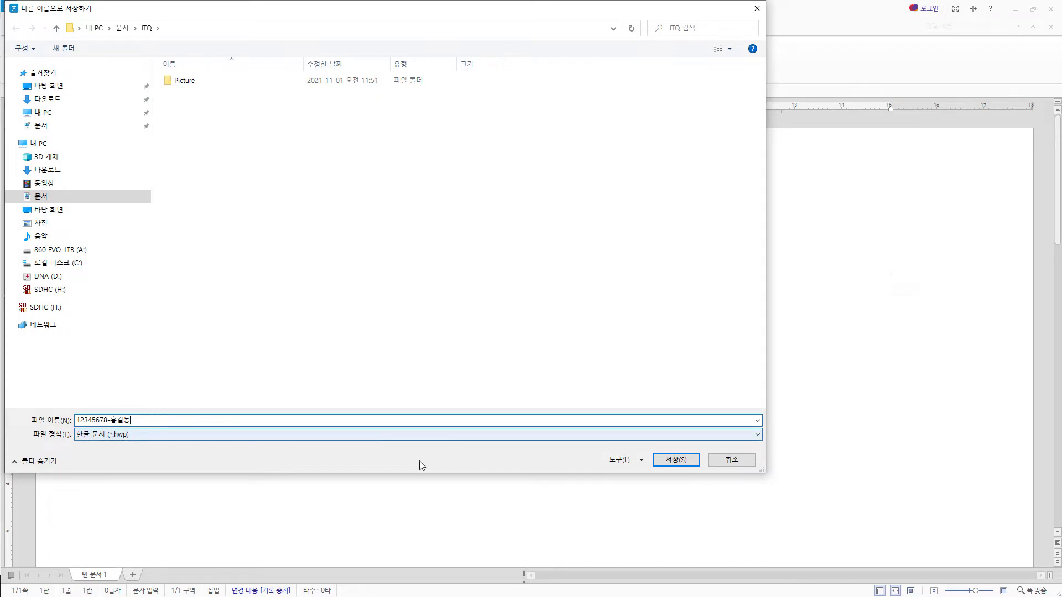
{"action": "left_click", "coordinate": [677, 463]}
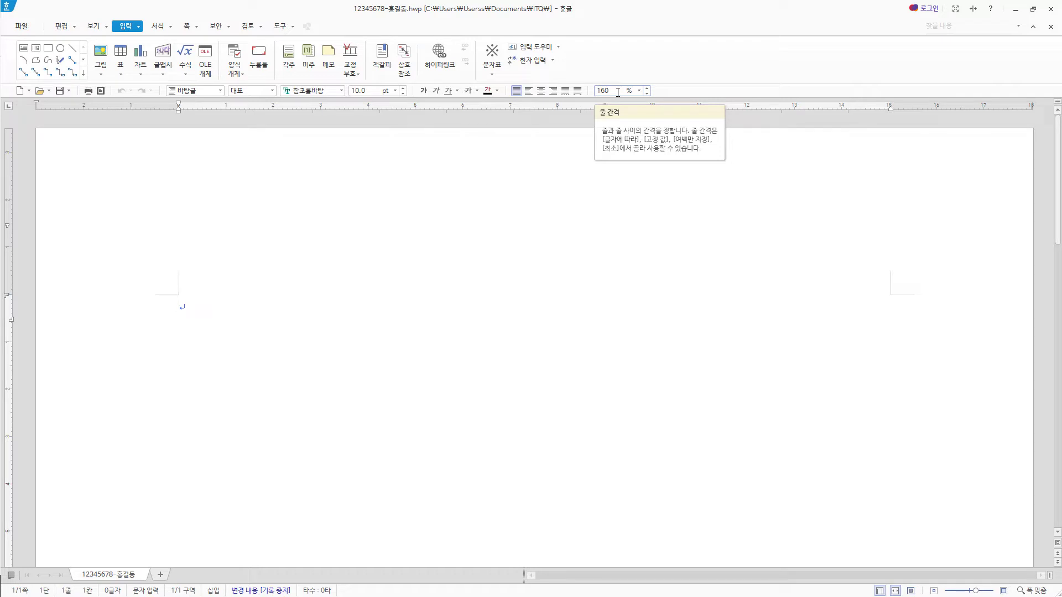
{"action": "left_click", "coordinate": [497, 90]}
{"action": "left_click", "coordinate": [598, 134]}
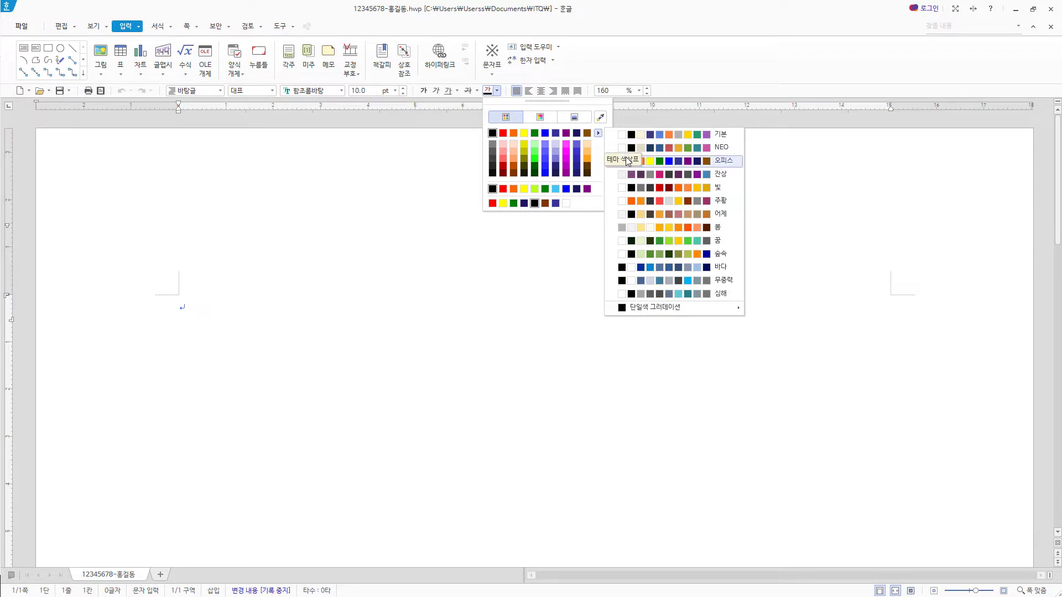
{"action": "left_click", "coordinate": [580, 58]}
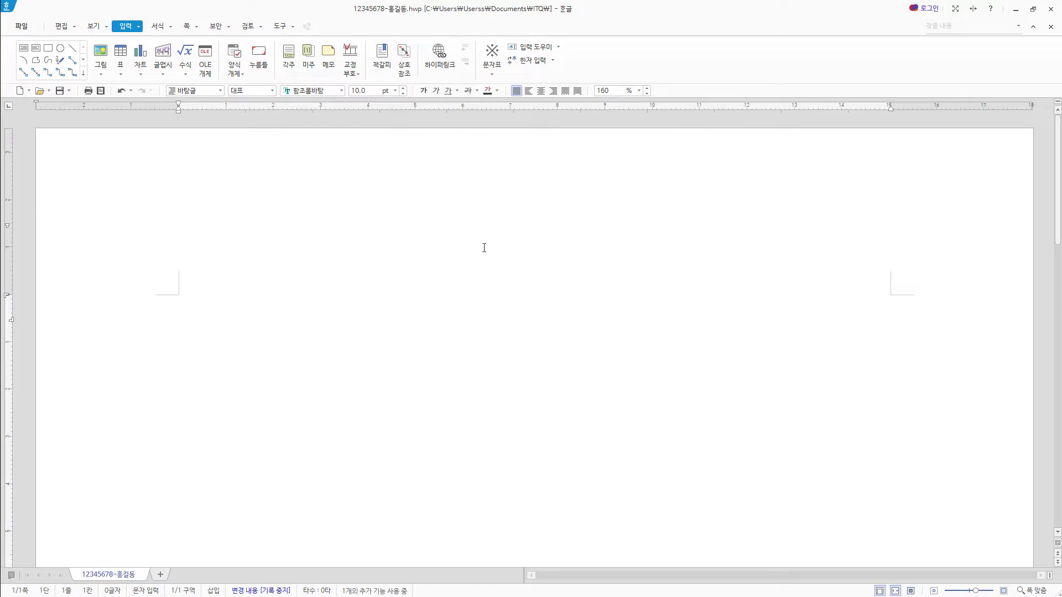
{"action": "left_click", "coordinate": [498, 91]}
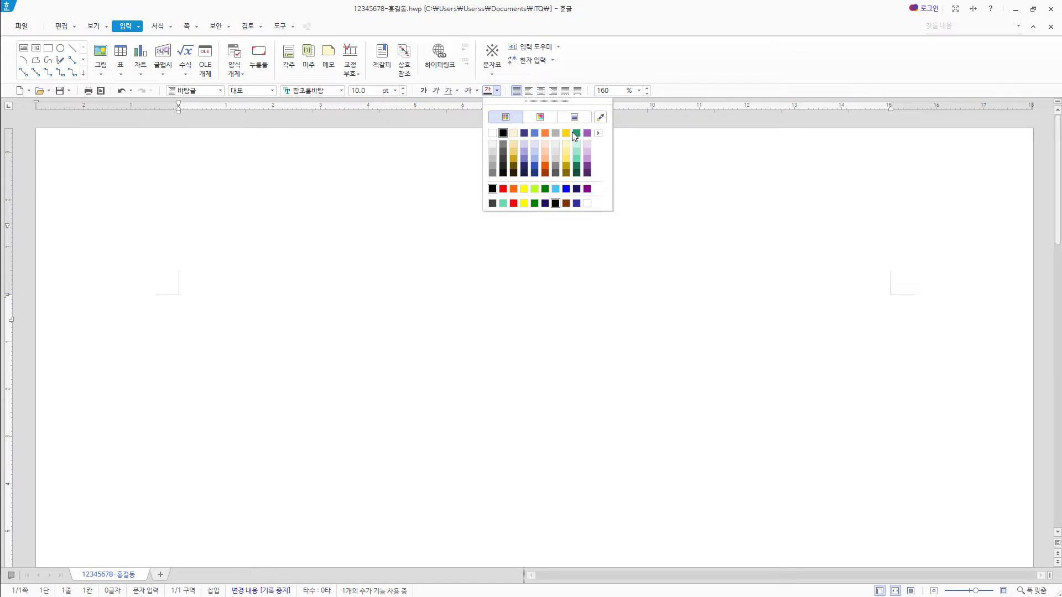
{"action": "left_click", "coordinate": [595, 81]}
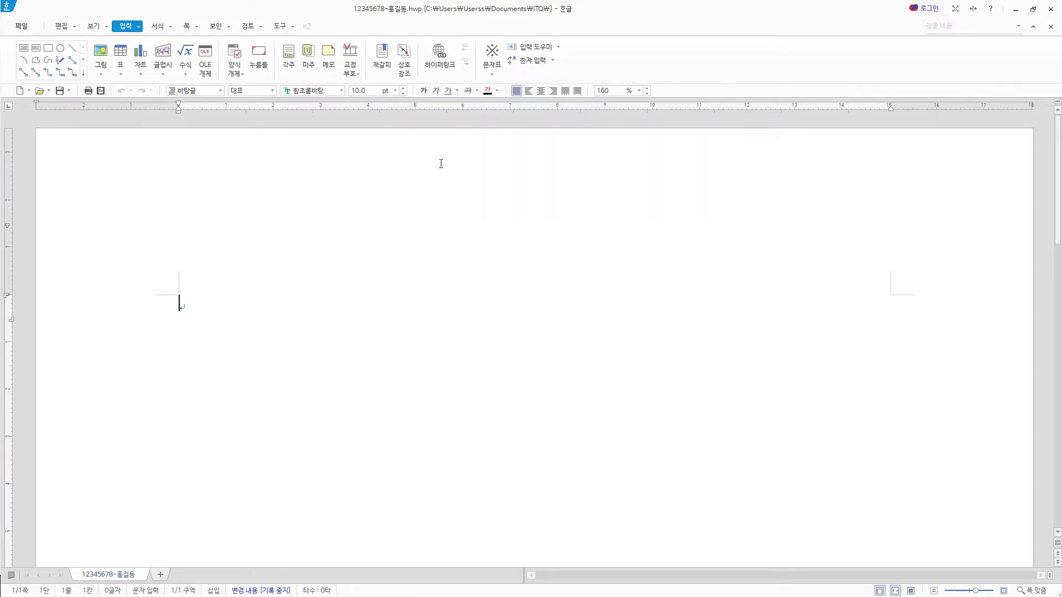
- Set the left and right page margins to 11 mm in the page setup
{"action": "key", "text": "F7"}
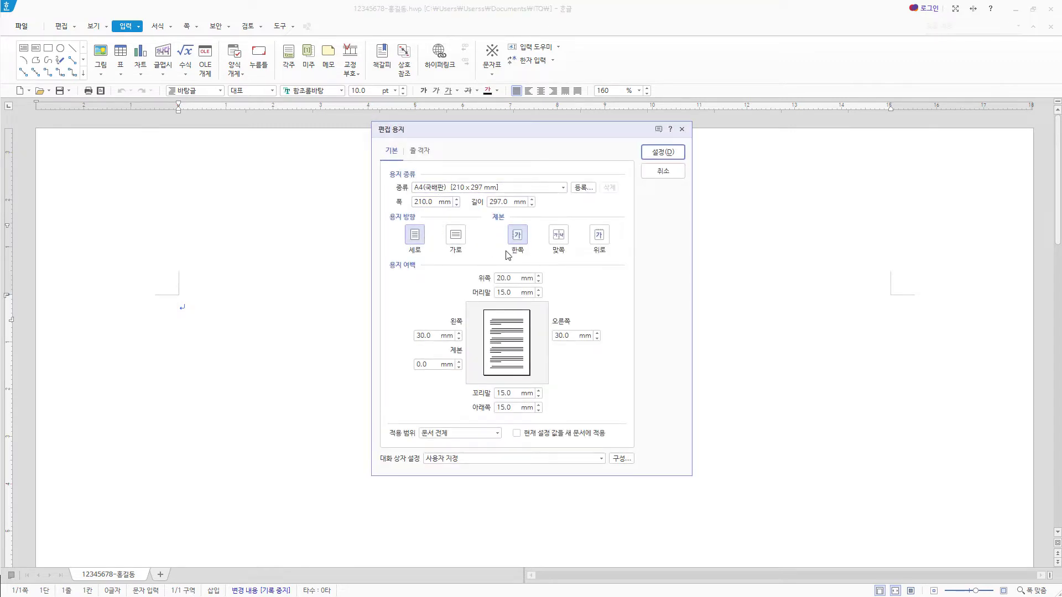
{"action": "left_click", "coordinate": [431, 335]}
{"action": "type", "text": "11"}
{"action": "key", "text": "Tab"}
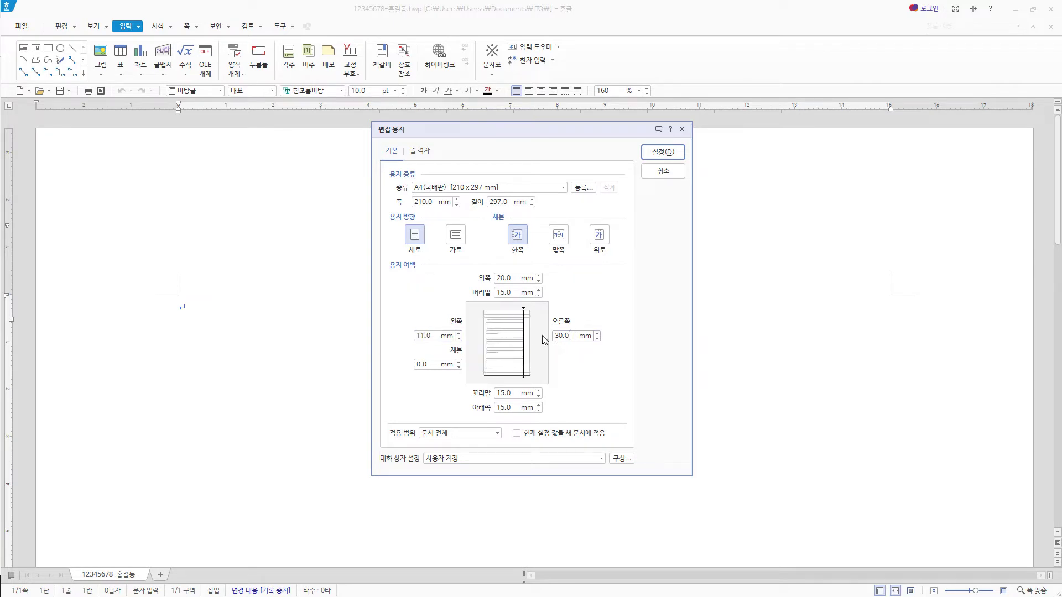
{"action": "type", "text": "11"}
- Set the top, header, footer and bottom page margins to 10 mm and apply the page setup
{"action": "left_click", "coordinate": [510, 280]}
{"action": "type", "text": "10"}
{"action": "left_click", "coordinate": [518, 293]}
{"action": "type", "text": "10"}
{"action": "left_click", "coordinate": [518, 392]}
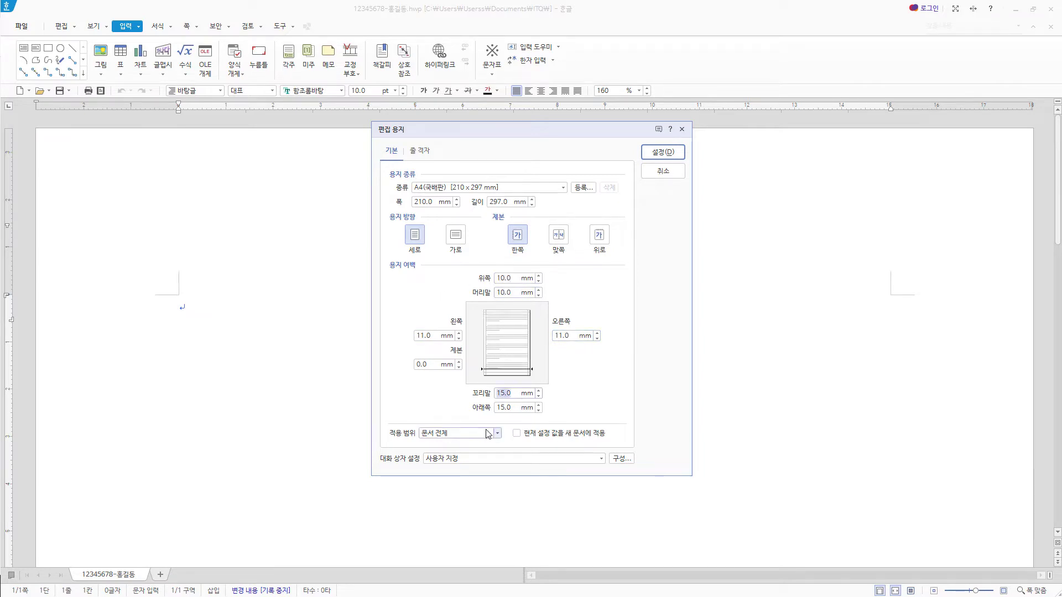
{"action": "type", "text": "10"}
{"action": "left_click", "coordinate": [514, 408]}
{"action": "type", "text": "10"}
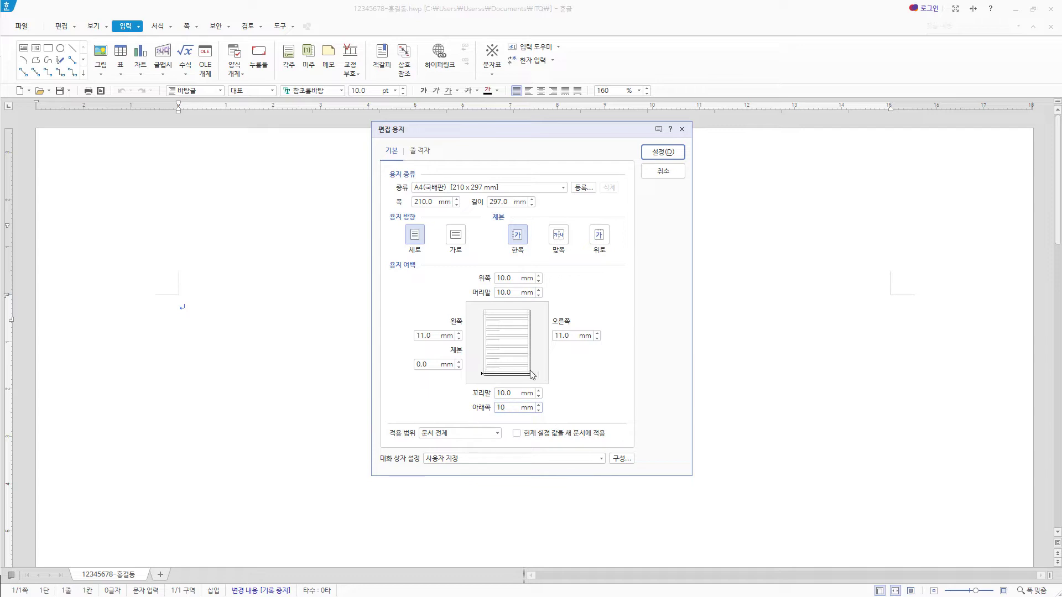
{"action": "left_click", "coordinate": [664, 152]}
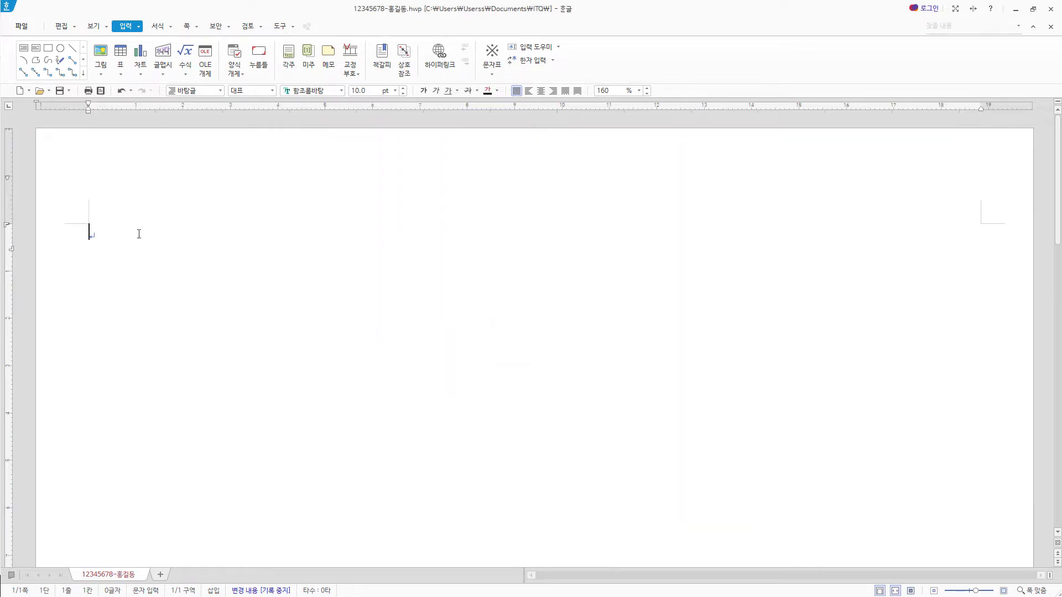
- Enter item numbers "1." and "2." on page 1 with two blank lines after each, and start page 2 with a section break
{"action": "left_click", "coordinate": [62, 27]}
{"action": "left_click", "coordinate": [94, 27]}
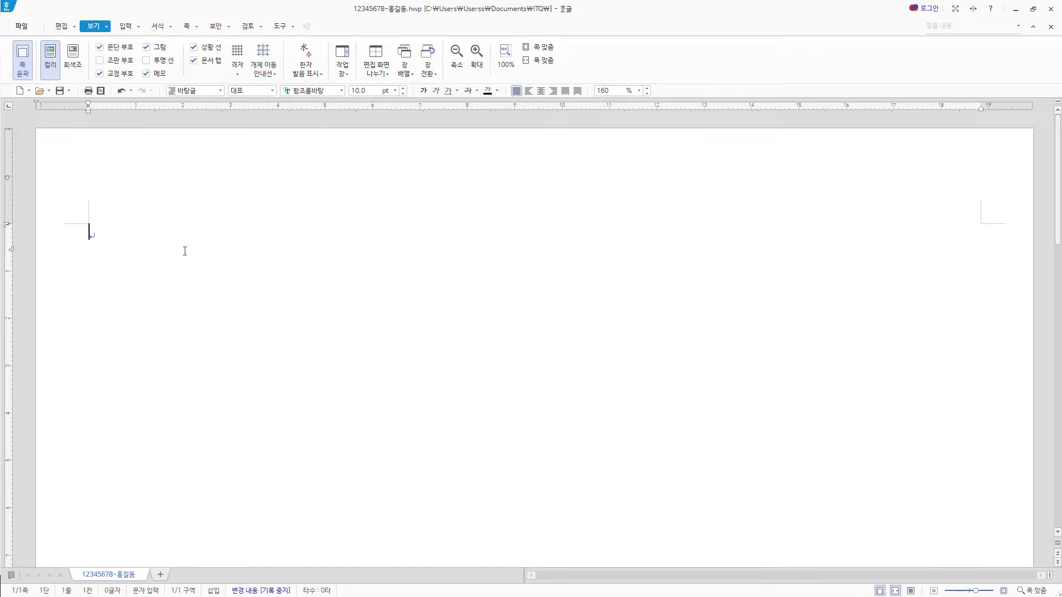
{"action": "key", "text": "alt+w"}
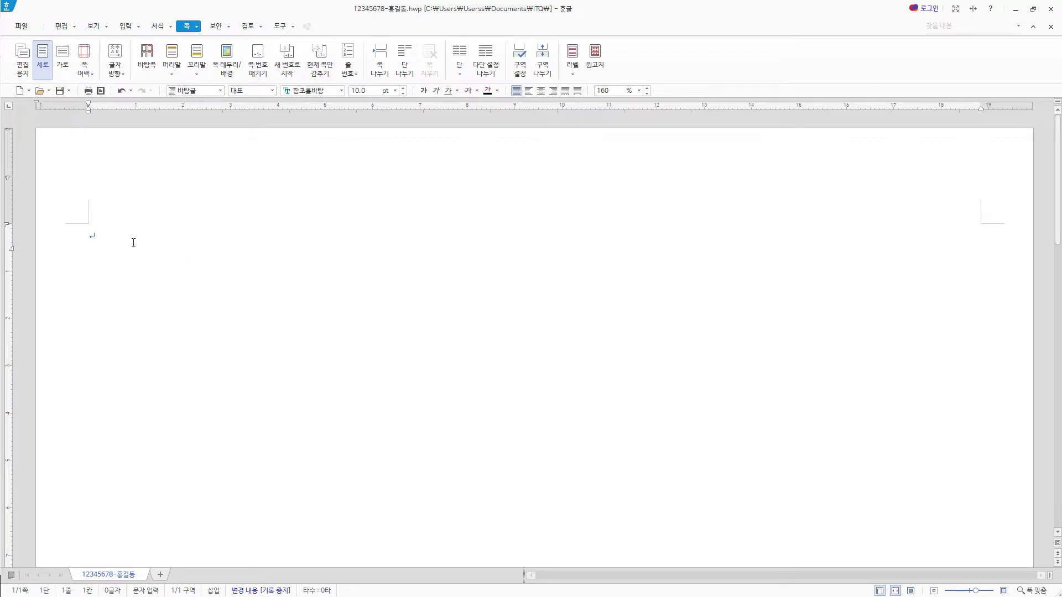
{"action": "type", "text": "1."}
{"action": "key", "text": "Return"}
{"action": "key", "text": "Return"}
{"action": "type", "text": "2."}
{"action": "key", "text": "Return"}
{"action": "left_click", "coordinate": [540, 66]}
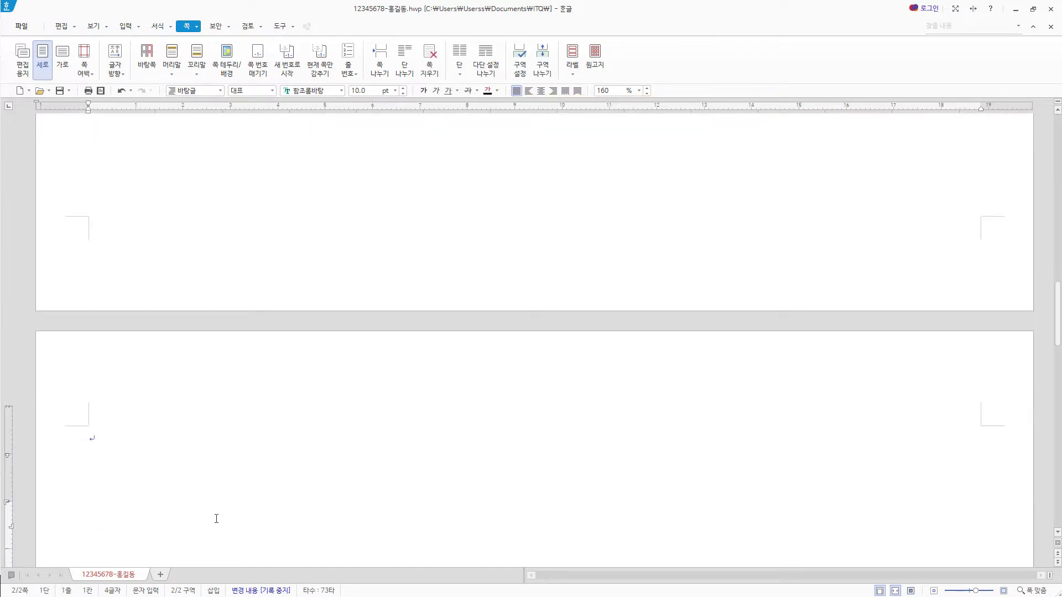
- Enter item numbers "3." and "4." on page 2 with two blank lines after each, and start page 3 with a section break
{"action": "type", "text": "3."}
{"action": "key", "text": "Return"}
{"action": "key", "text": "Return"}
{"action": "key", "text": "Return"}
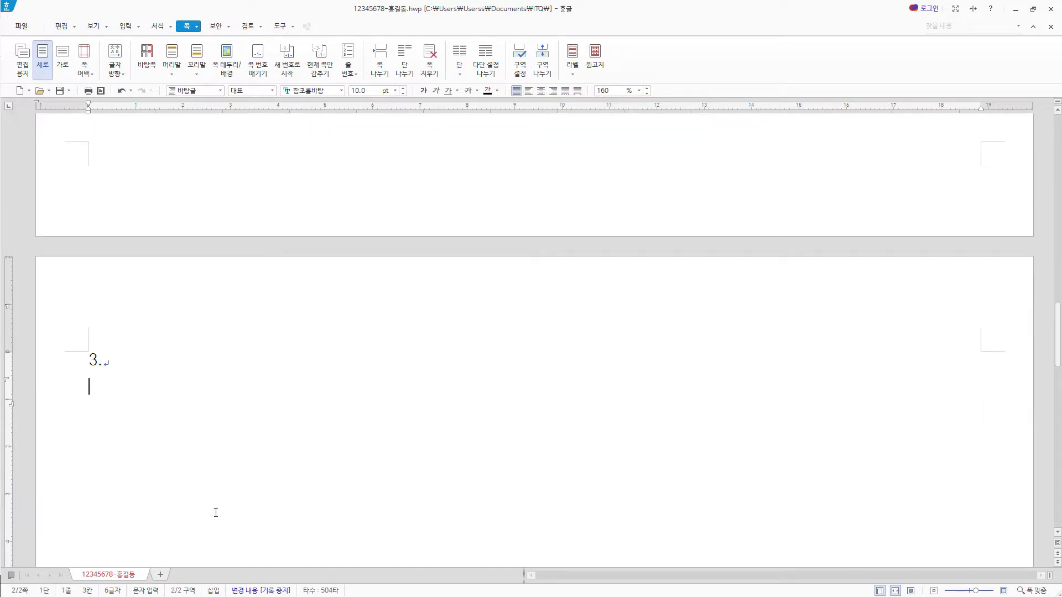
{"action": "type", "text": "4."}
{"action": "key", "text": "Return"}
{"action": "key", "text": "Return"}
{"action": "key", "text": "Return"}
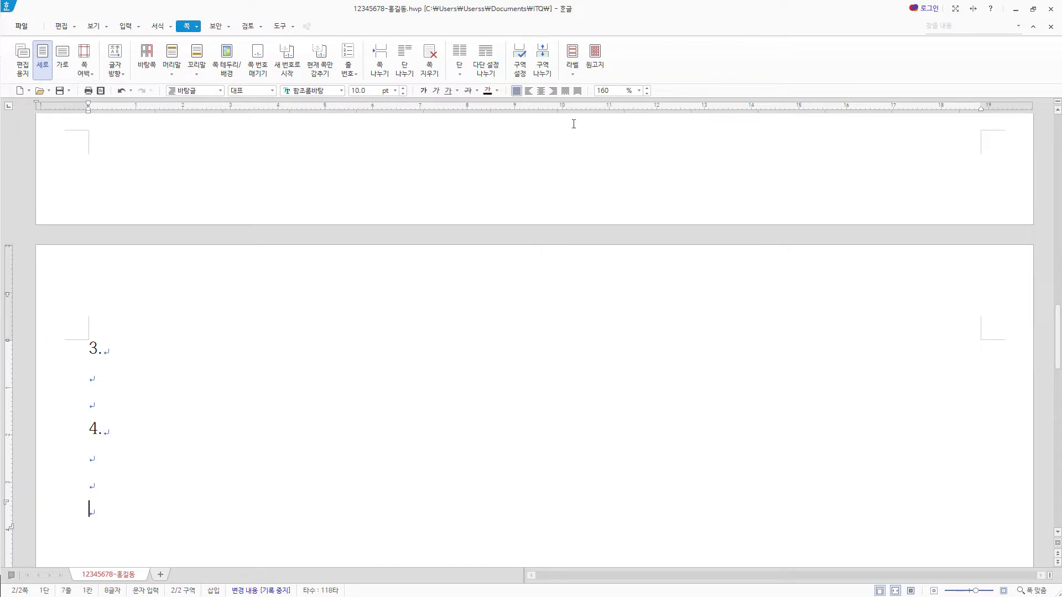
{"action": "left_click", "coordinate": [543, 66]}
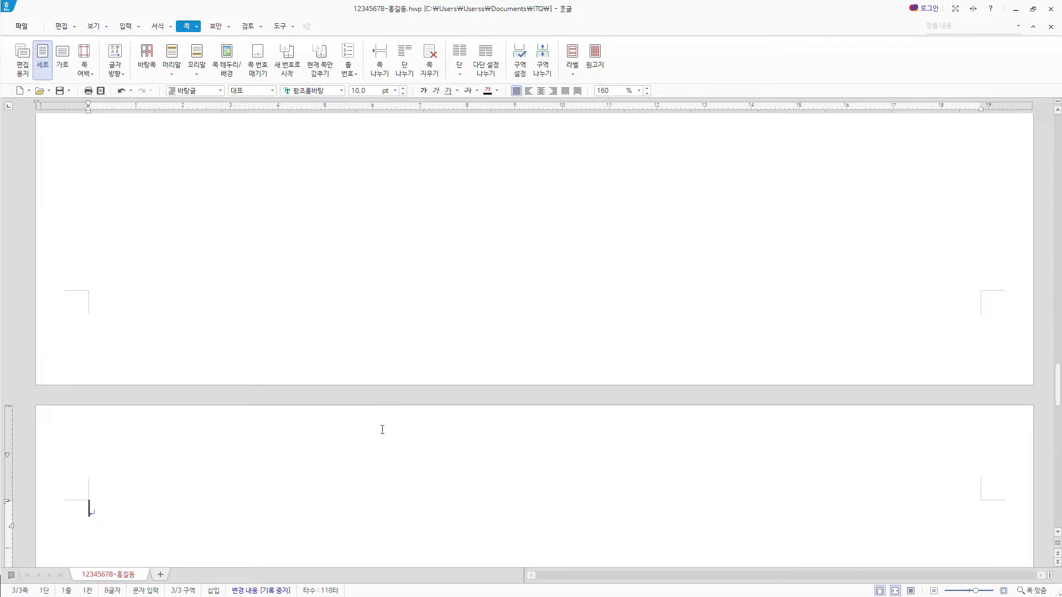
- Enter the title "행복한 농장, 건강한 식탁" on page 3 and insert a bookmark named "농산물" at its start
{"action": "scroll", "coordinate": [379, 430], "scroll_direction": "down", "scroll_amount": 3}
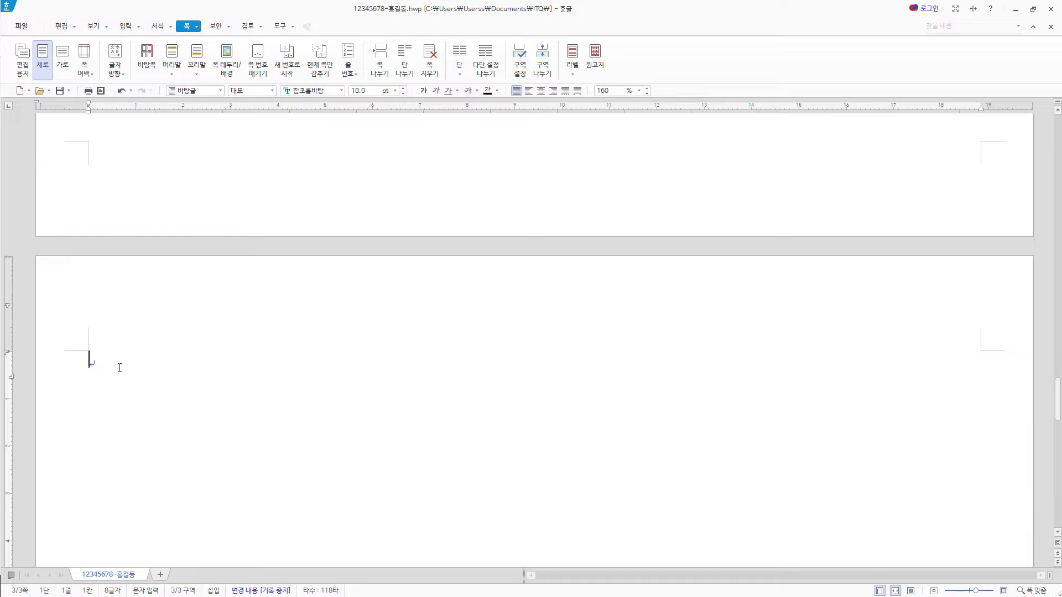
{"action": "type", "text": "행복한 농장, 건강한 식탁"}
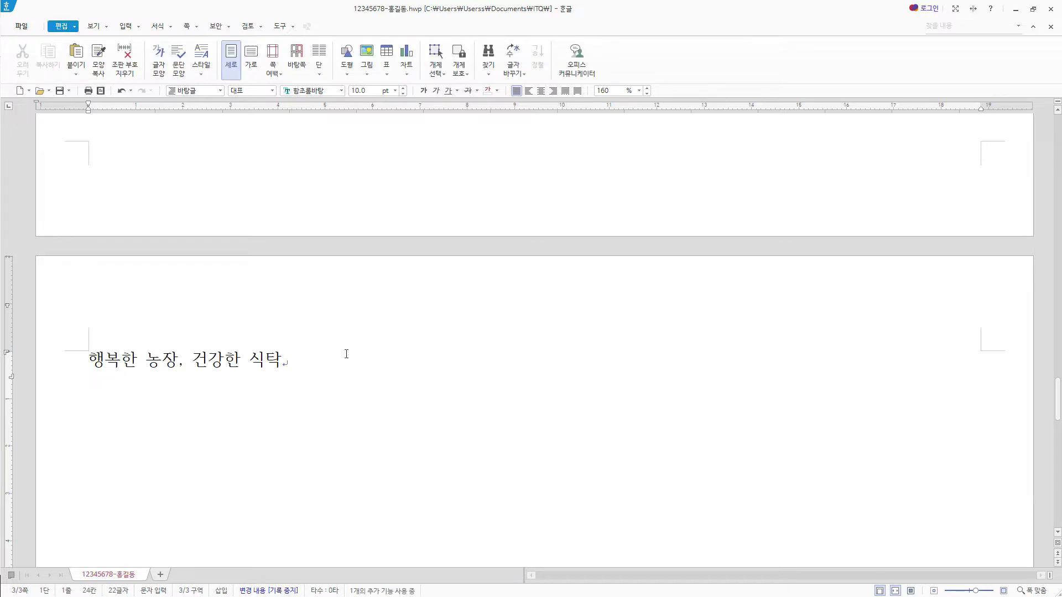
{"action": "left_click", "coordinate": [90, 362]}
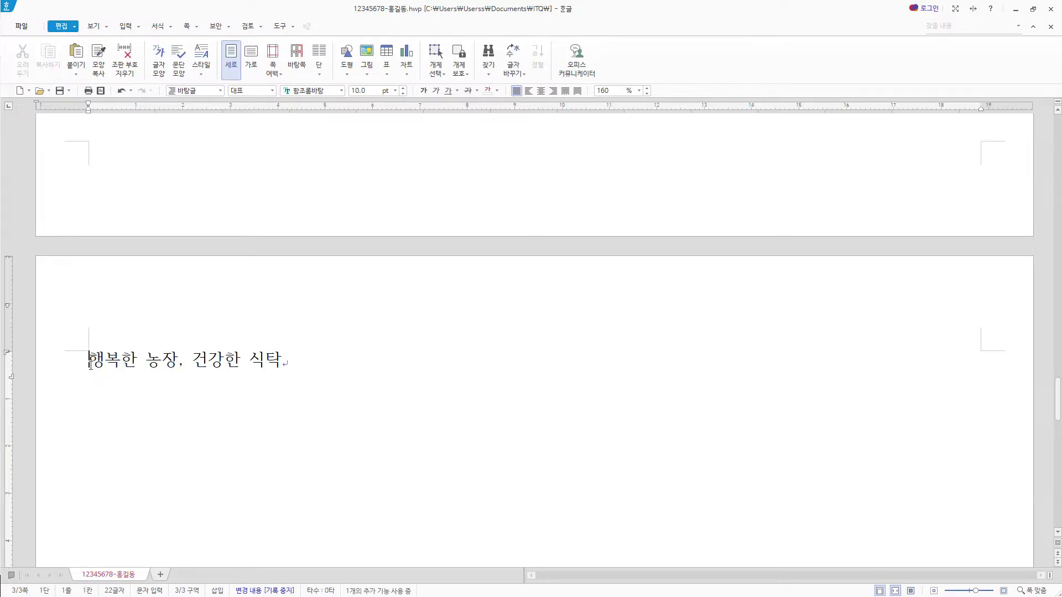
{"action": "left_click", "coordinate": [125, 26]}
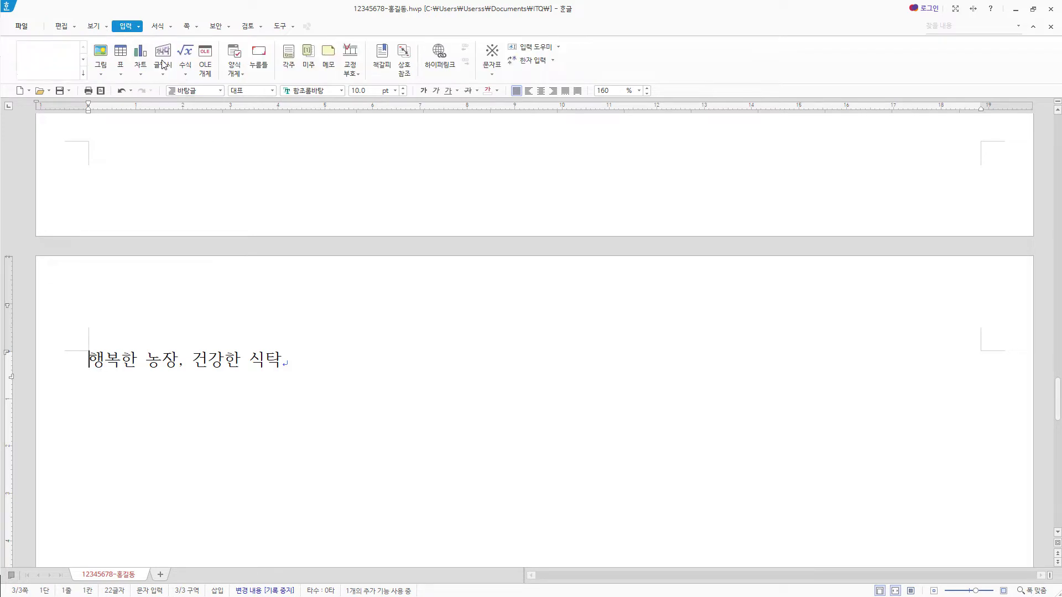
{"action": "left_click", "coordinate": [381, 58]}
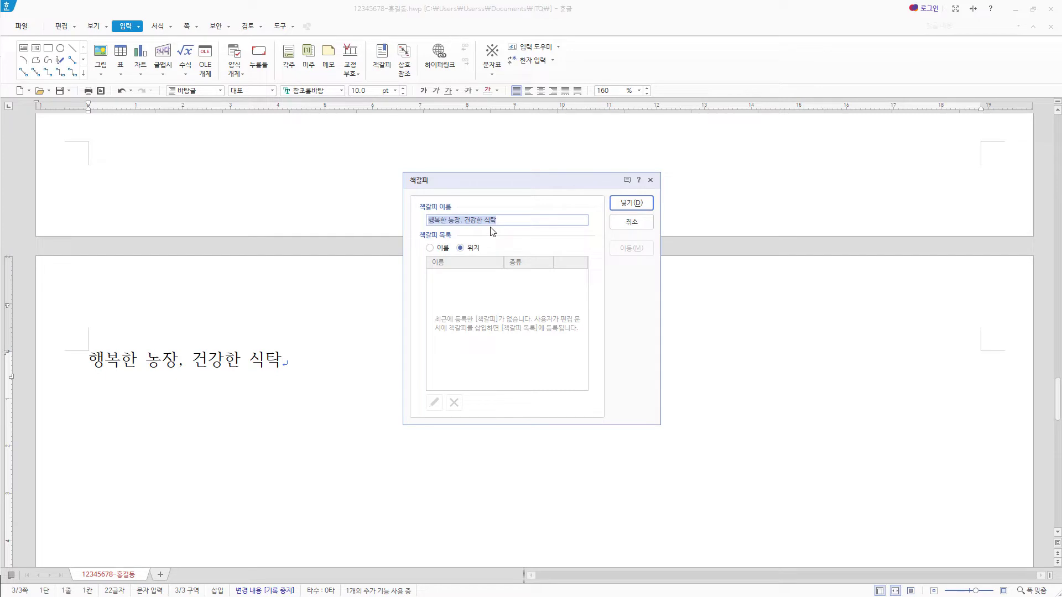
{"action": "type", "text": "농산물"}
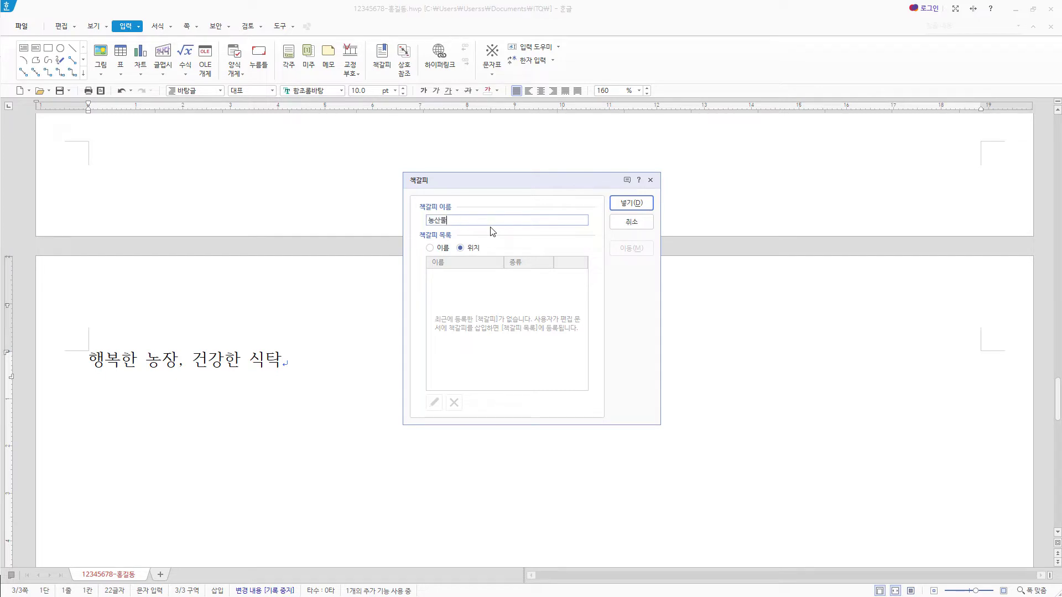
{"action": "left_click", "coordinate": [637, 207]}
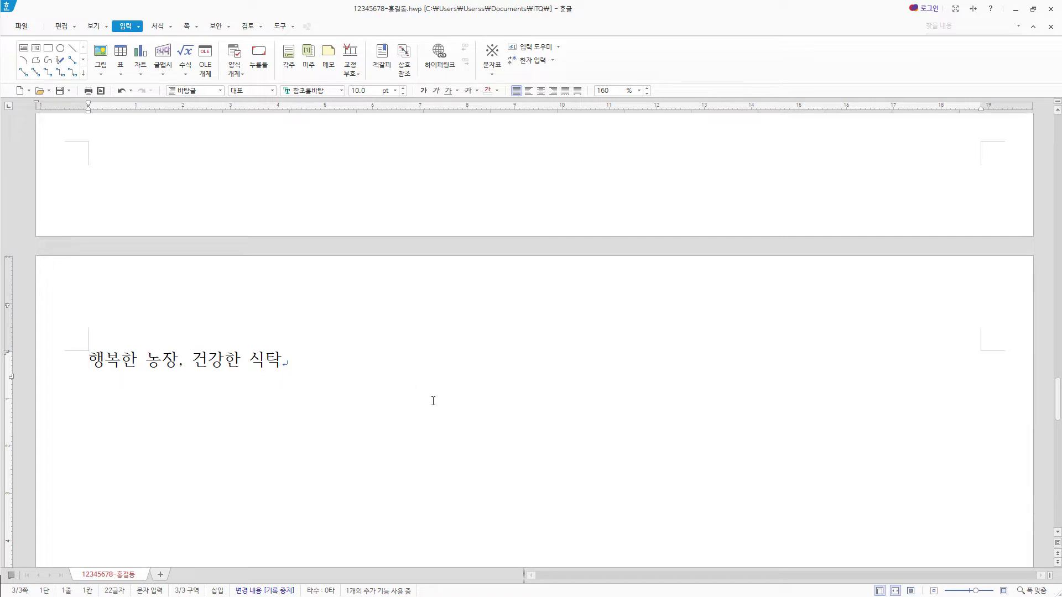
- Below item 1 on page 1, enter the English paragraph beginning "NAQS, a specialized agency" and the Korean paragraph beginning "농산물우수관리인증제도는"
{"action": "left_click_drag", "start_coordinate": [1057, 399], "coordinate": [1054, 132]}
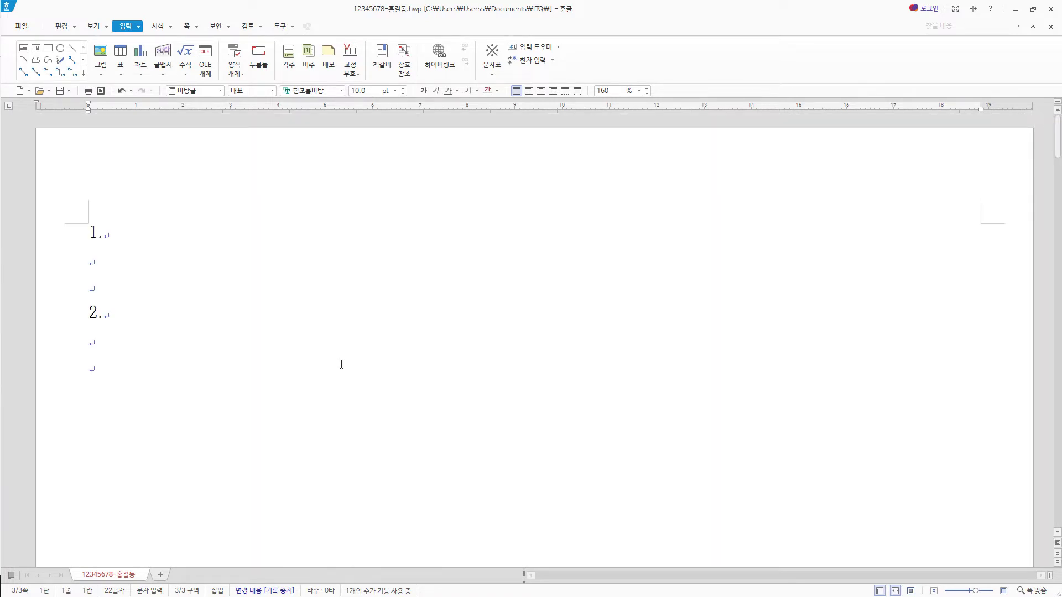
{"action": "left_click", "coordinate": [105, 258]}
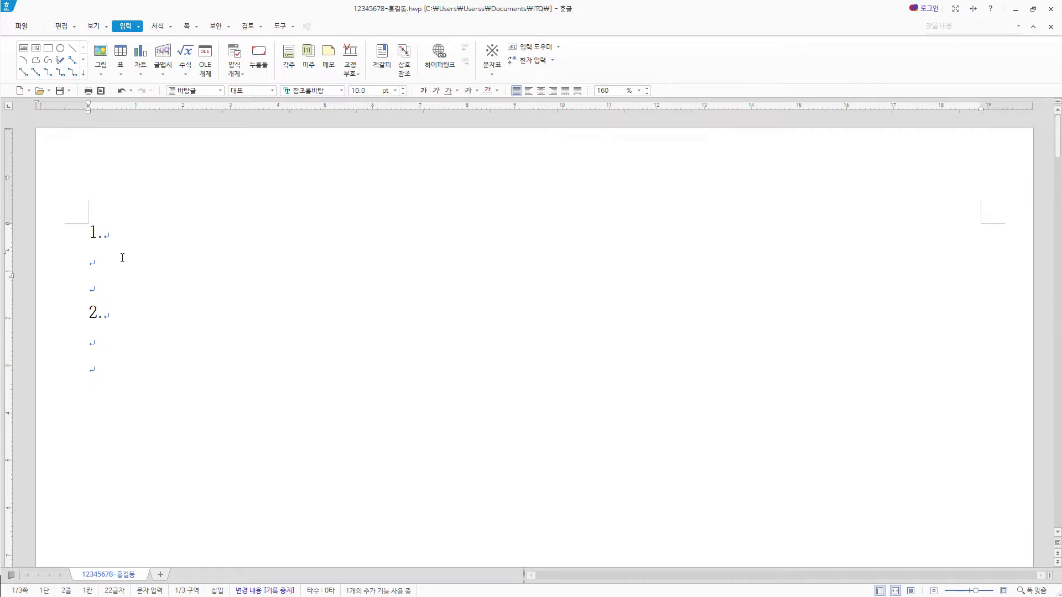
{"action": "type", "text": "NAQS, a specialized agency in agricultural quality management, did its best to provide safe and good agricultural products to consumers."}
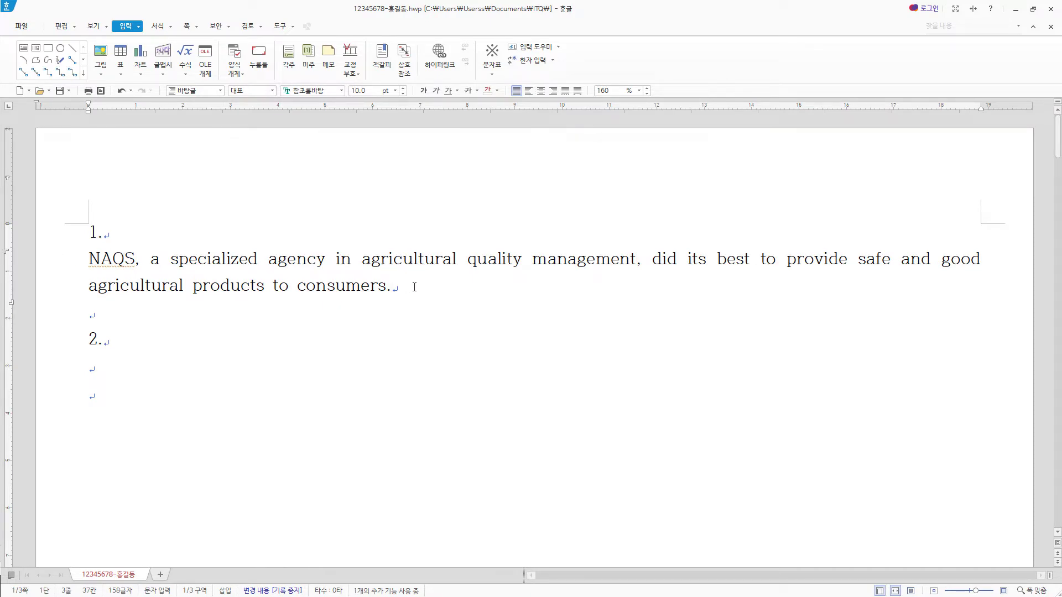
{"action": "key", "text": "Return"}
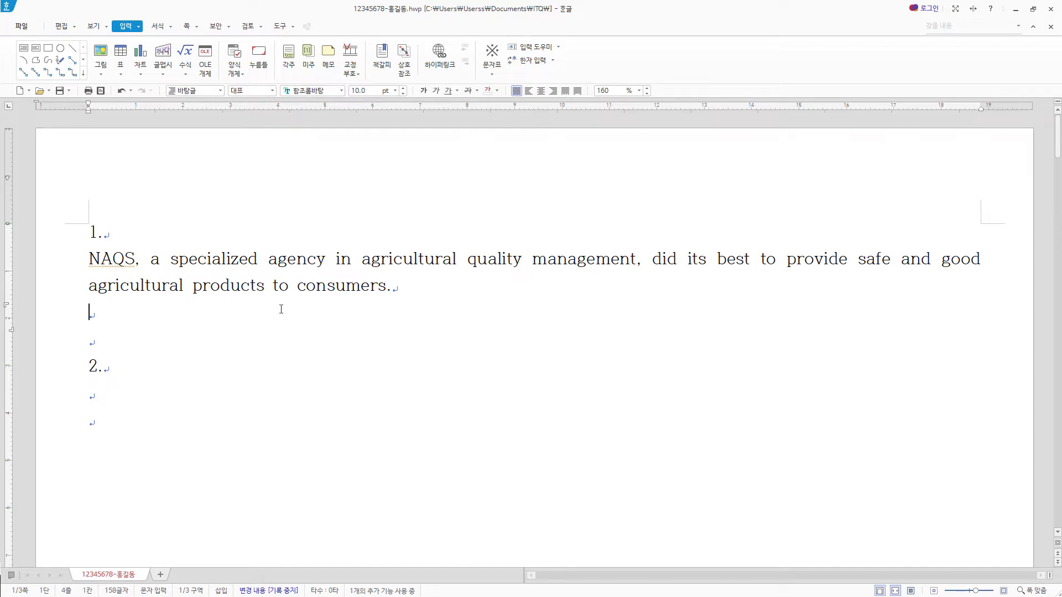
{"action": "type", "text": "농산물우수관리인증제도는 안전하고 위생적인 농산물의 생산 이력 관리 체계를 구축하여 유통 및 가공과 판매에 이르기까지 일관된 관리가 가능하다."}
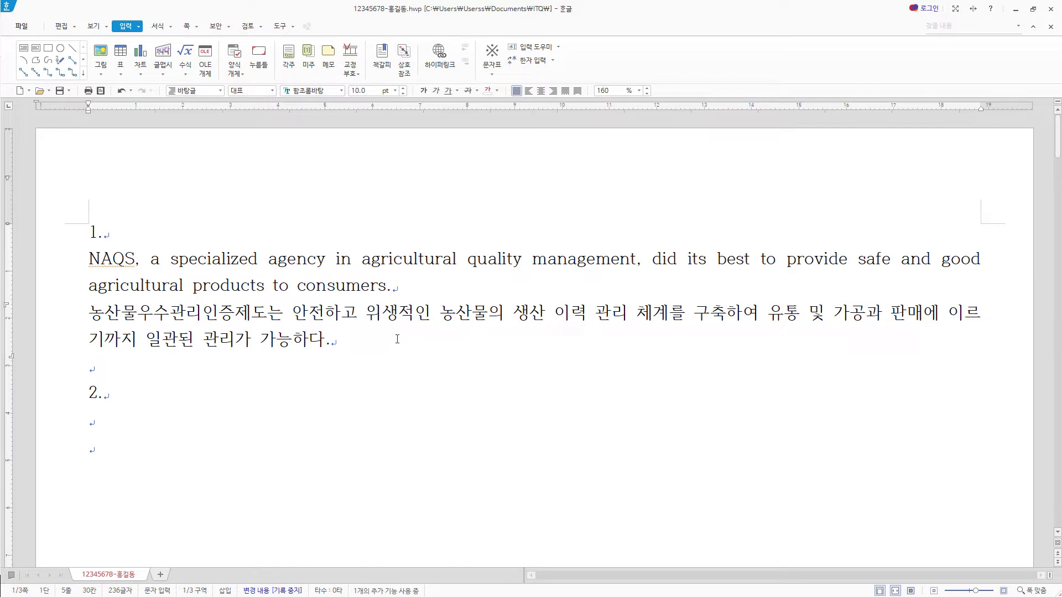
- Select both paragraphs below item 1 and start adding a new paragraph style named "naqs"
{"action": "left_click_drag", "start_coordinate": [397, 339], "coordinate": [88, 259]}
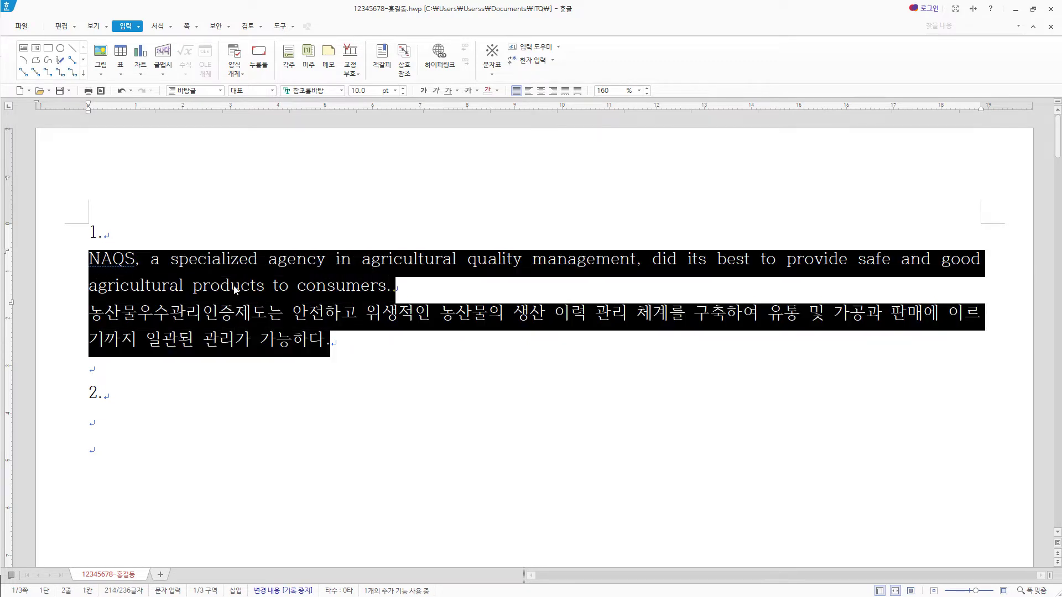
{"action": "key", "text": "F6"}
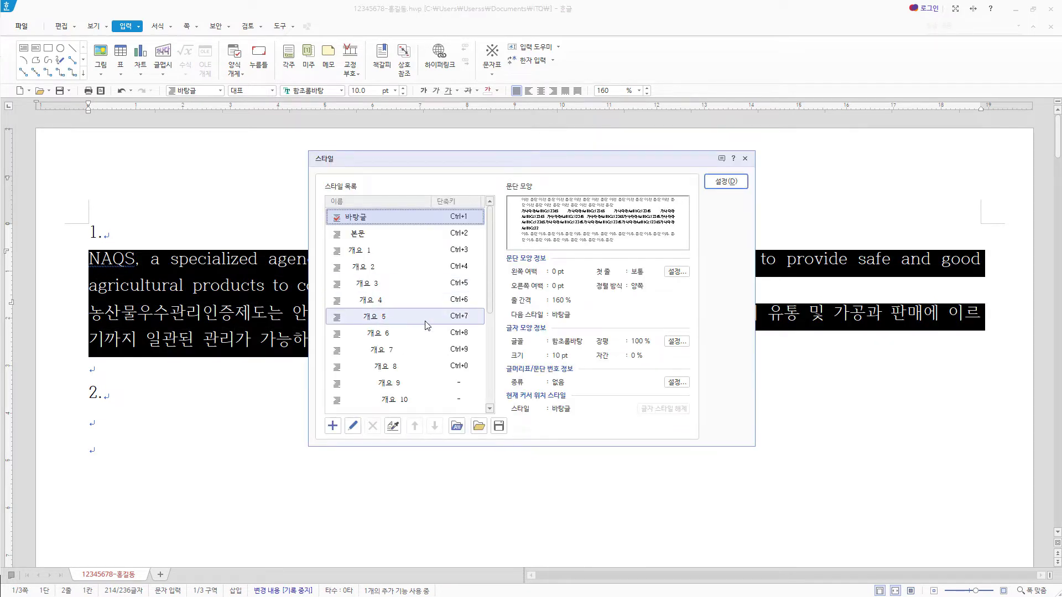
{"action": "left_click", "coordinate": [333, 426]}
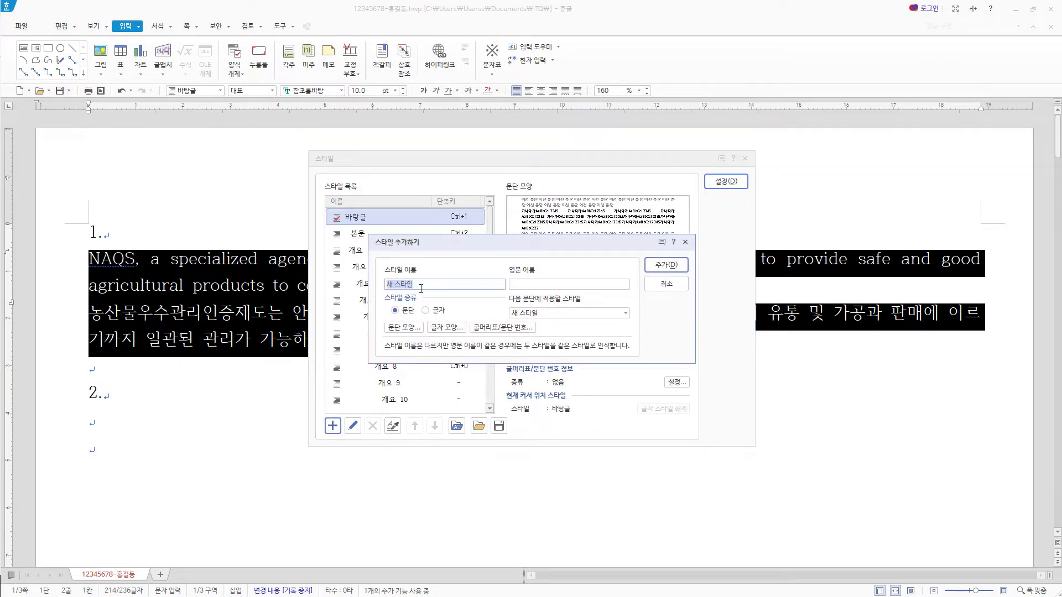
{"action": "type", "text": "naqs"}
- Set the new naqs style's paragraph shape to a 15 pt left margin and 10 pt spacing below the paragraph
{"action": "left_click", "coordinate": [404, 328]}
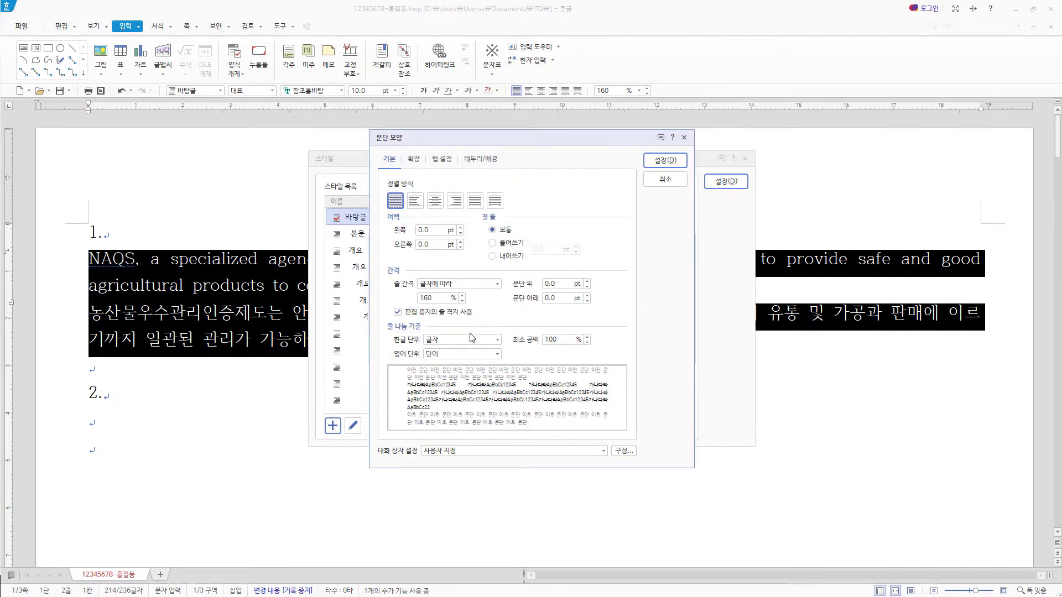
{"action": "left_click", "coordinate": [432, 231]}
{"action": "type", "text": "15"}
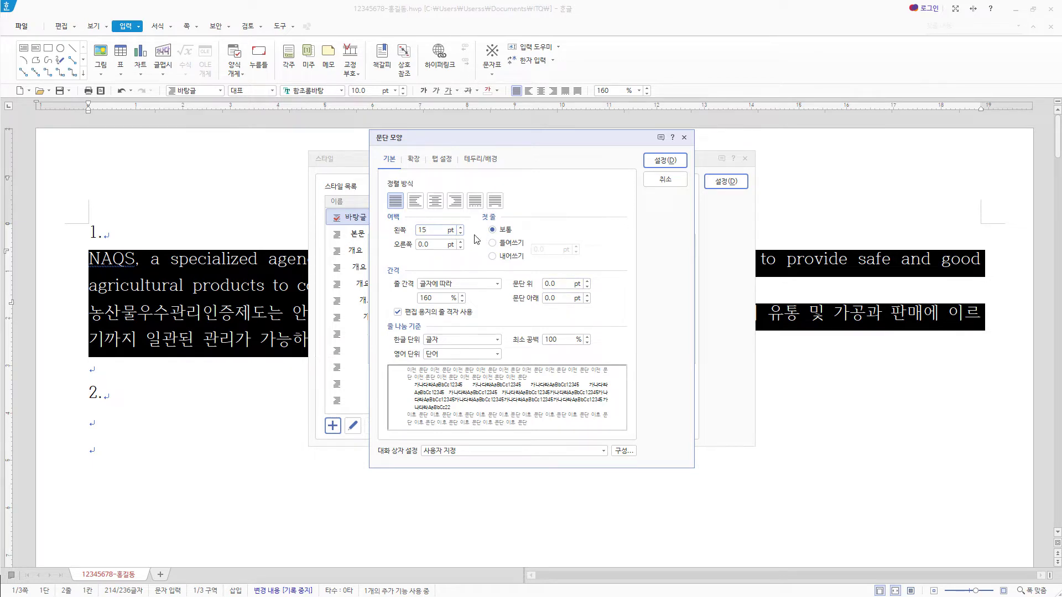
{"action": "left_click", "coordinate": [564, 299]}
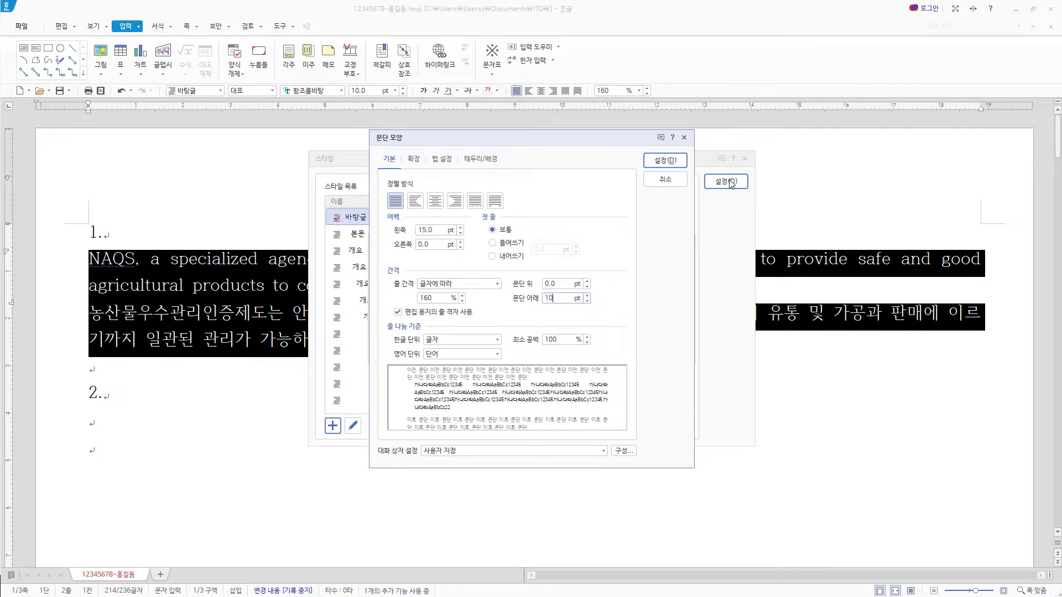
{"action": "left_click", "coordinate": [666, 160]}
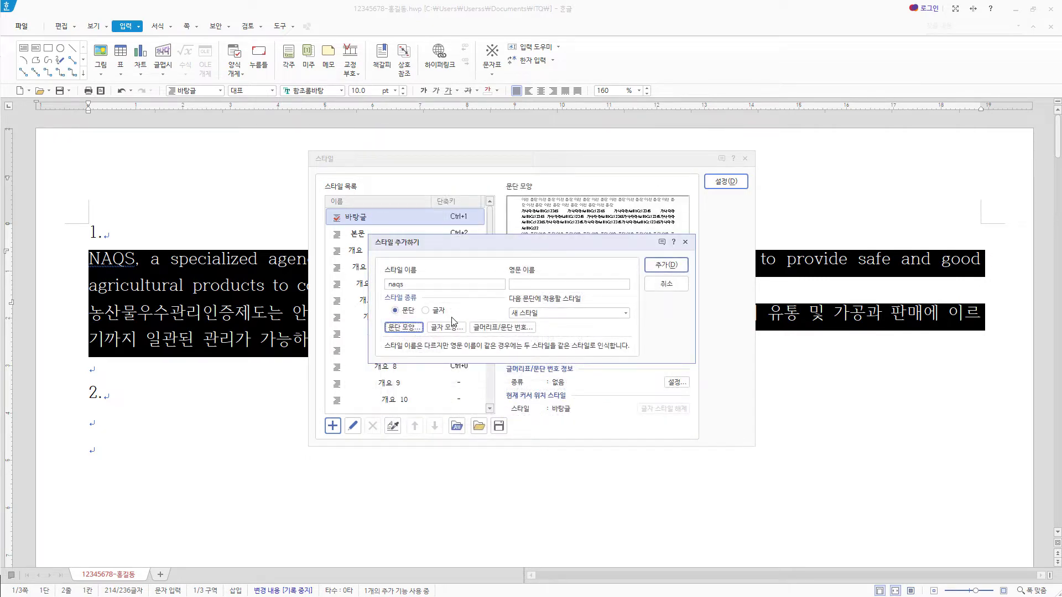
- Set the naqs style's character shape to 95% character width (장평) and 5% letter spacing (자간)
{"action": "left_click", "coordinate": [455, 327]}
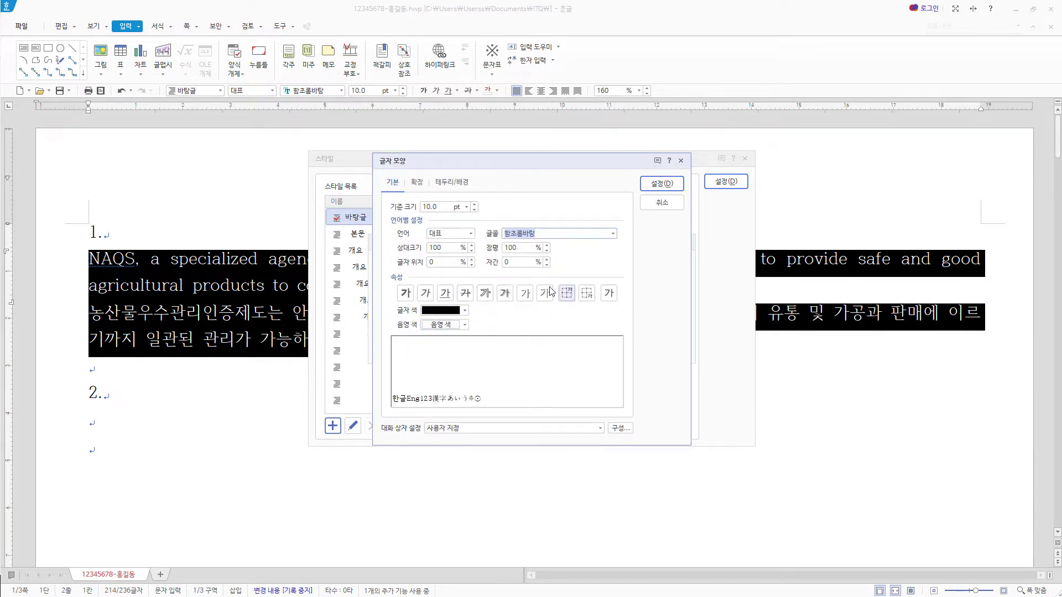
{"action": "left_click", "coordinate": [520, 247]}
{"action": "type", "text": "95"}
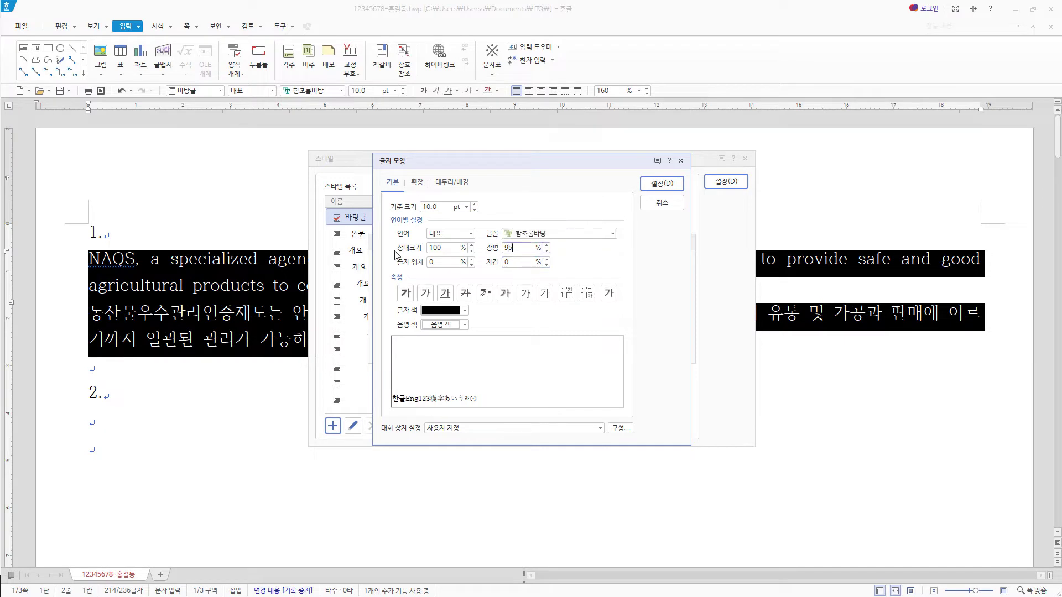
{"action": "key", "text": "Tab"}
{"action": "type", "text": "5"}
- Set the naqs style's font for Korean (한글) text to 굴림
{"action": "left_click", "coordinate": [458, 234]}
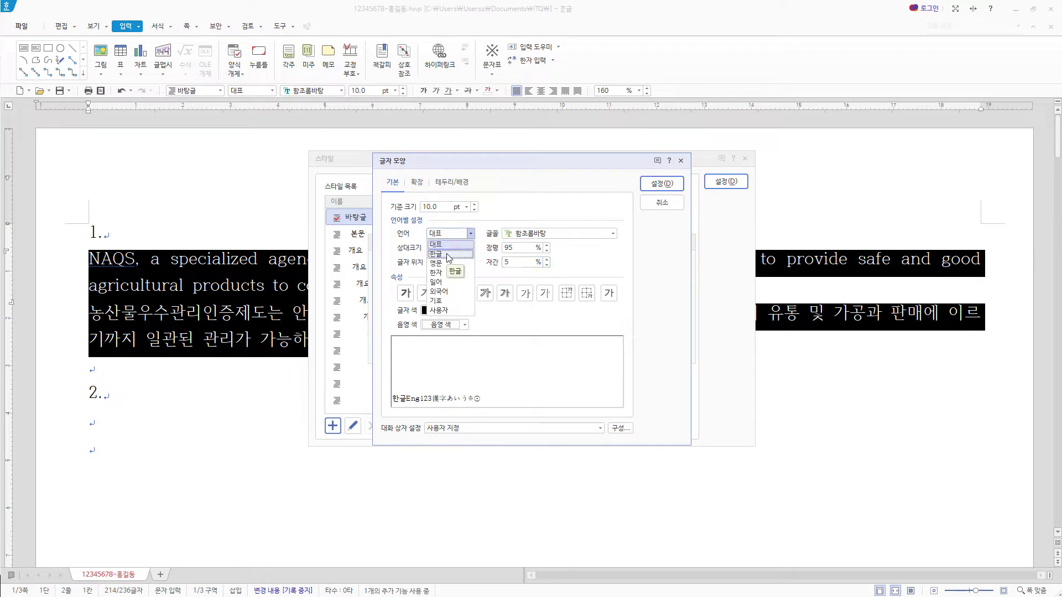
{"action": "left_click", "coordinate": [448, 252]}
{"action": "key", "text": "Tab"}
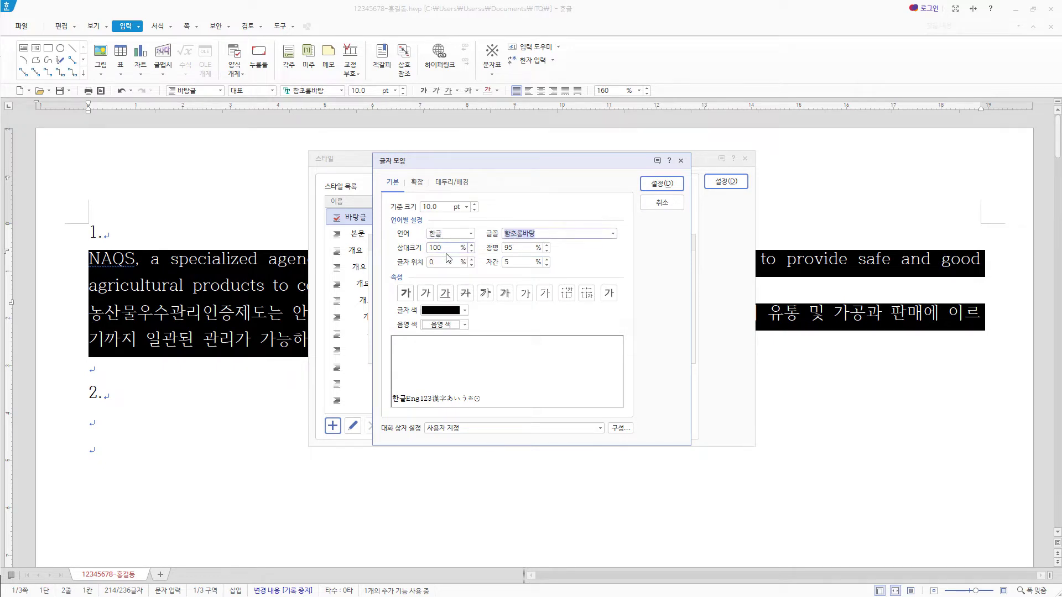
{"action": "type", "text": "굴림"}
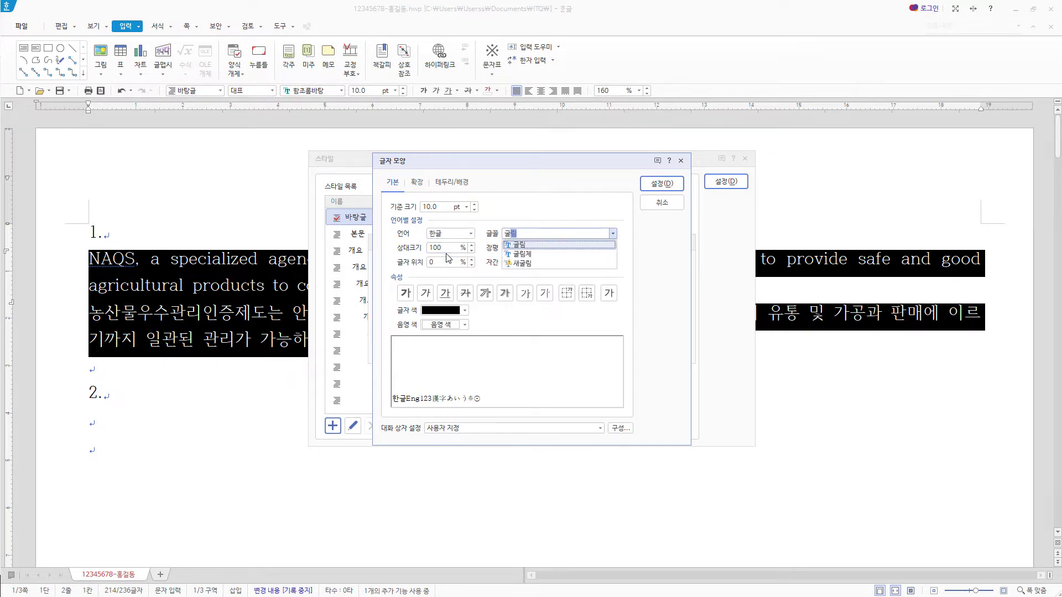
{"action": "left_click", "coordinate": [546, 245]}
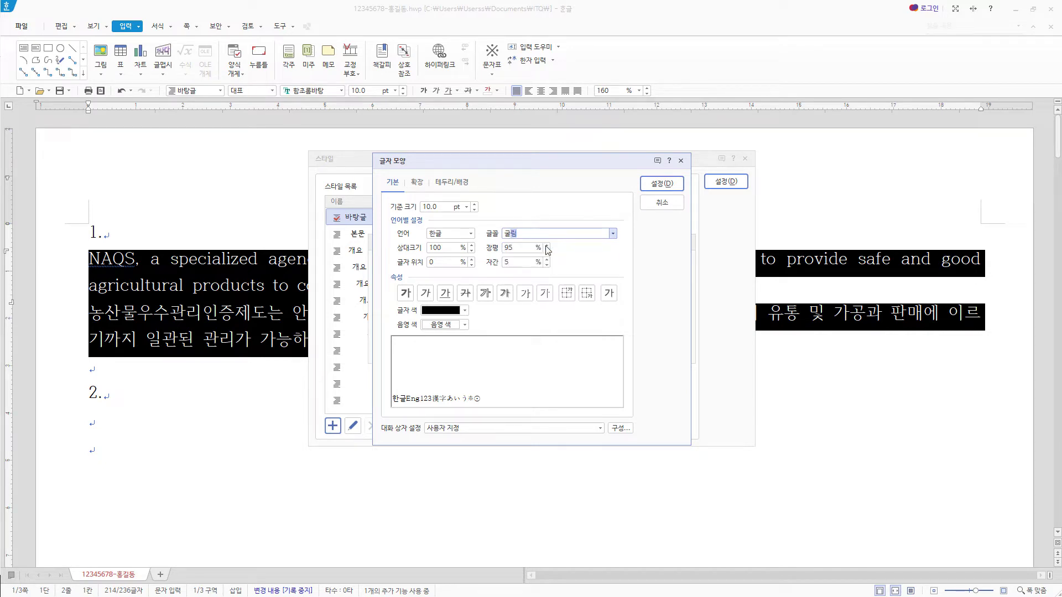
- Set the naqs style's font for English (영문) text to 돋움 and accept the character shape settings
{"action": "left_click", "coordinate": [465, 237]}
{"action": "left_click", "coordinate": [453, 264]}
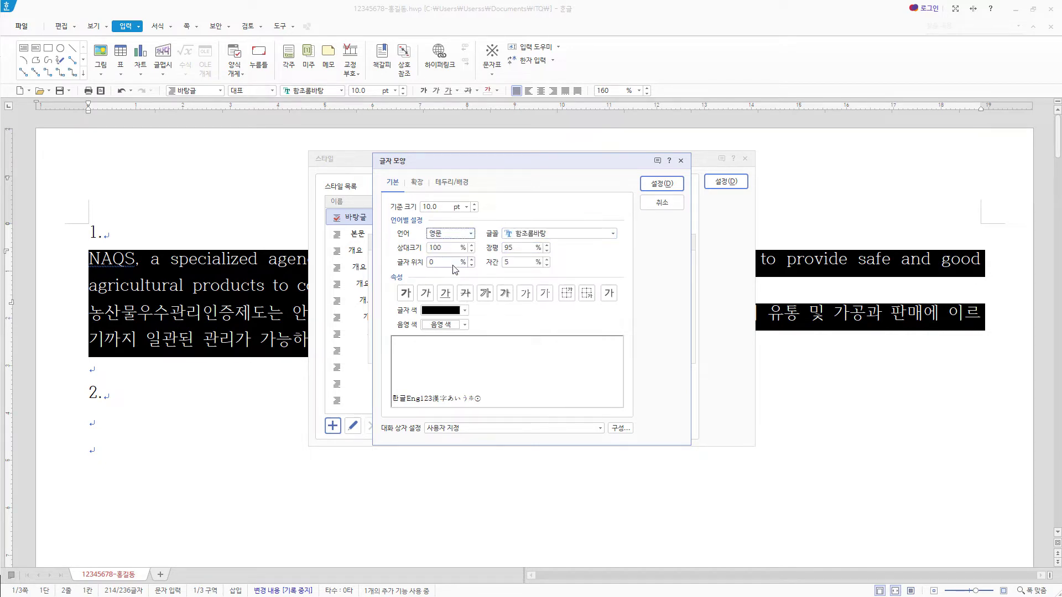
{"action": "key", "text": "Tab"}
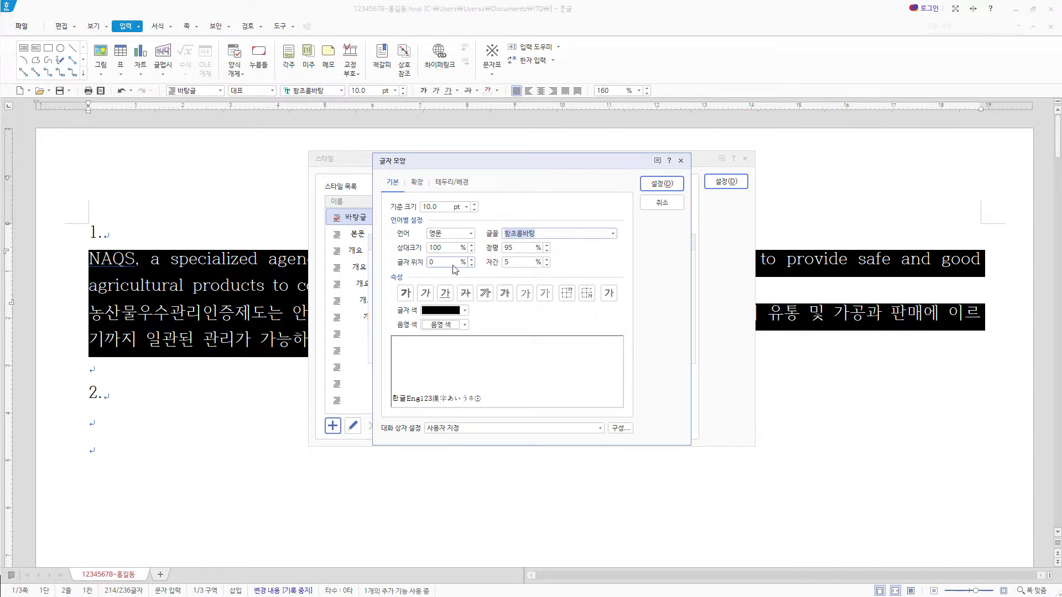
{"action": "type", "text": "돋움"}
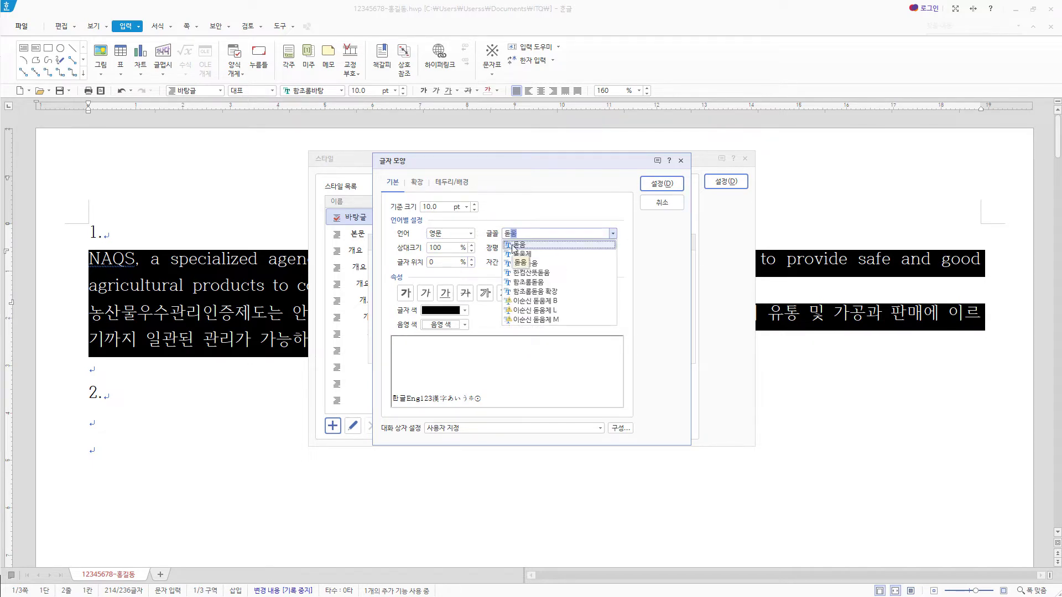
{"action": "left_click", "coordinate": [512, 245]}
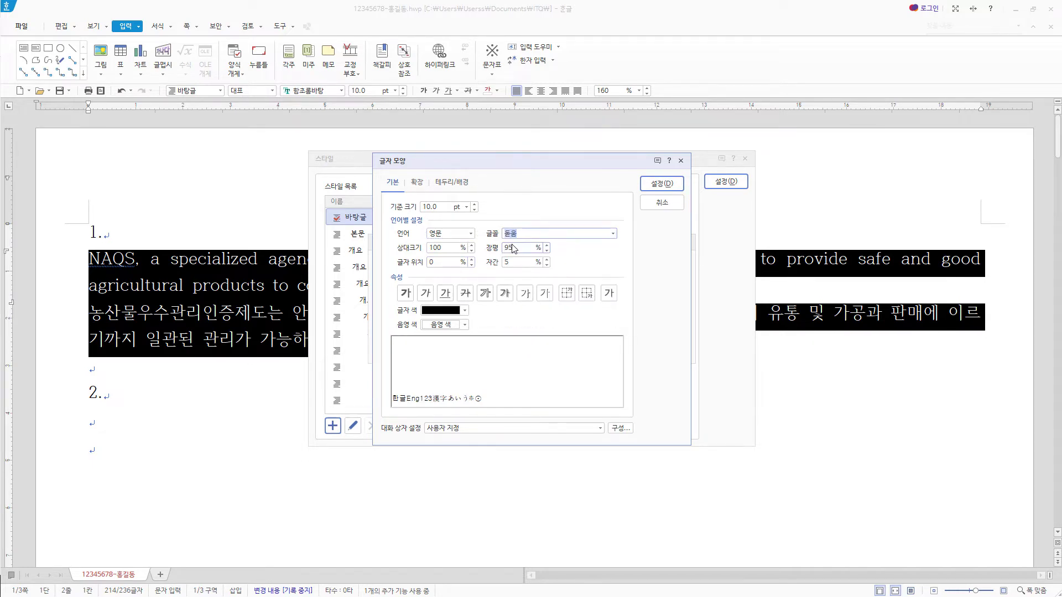
{"action": "left_click", "coordinate": [661, 184]}
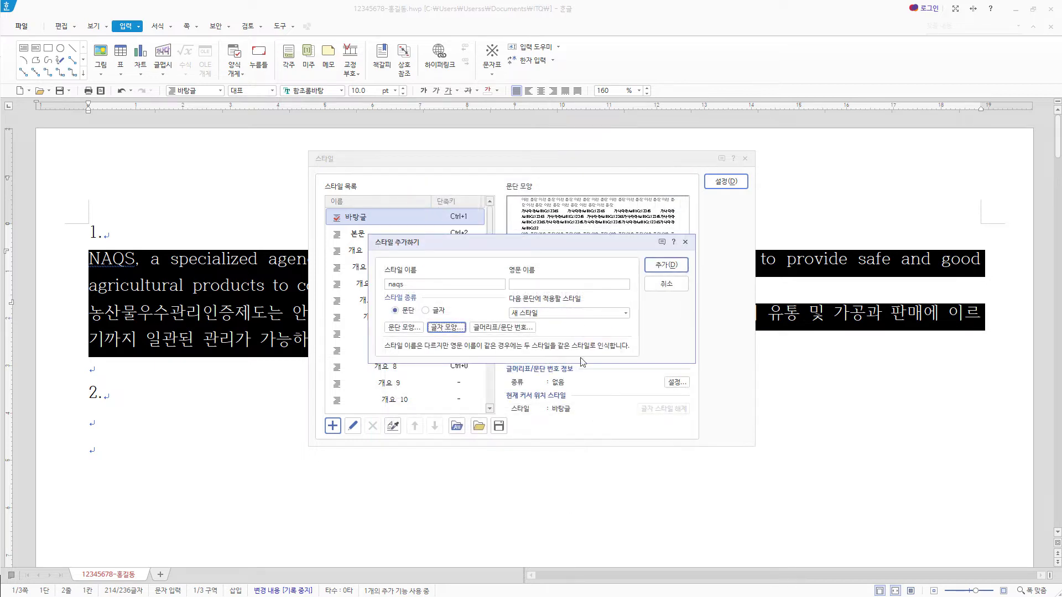
- Add the naqs style to the style list and apply it to the two selected paragraphs below item 1
{"action": "left_click", "coordinate": [667, 265]}
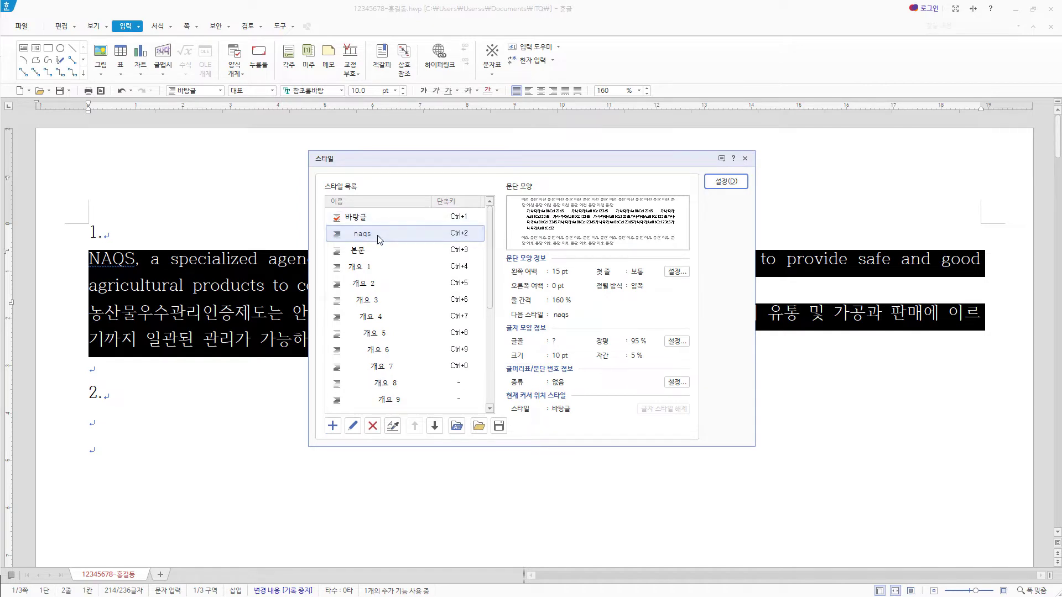
{"action": "left_click", "coordinate": [729, 184]}
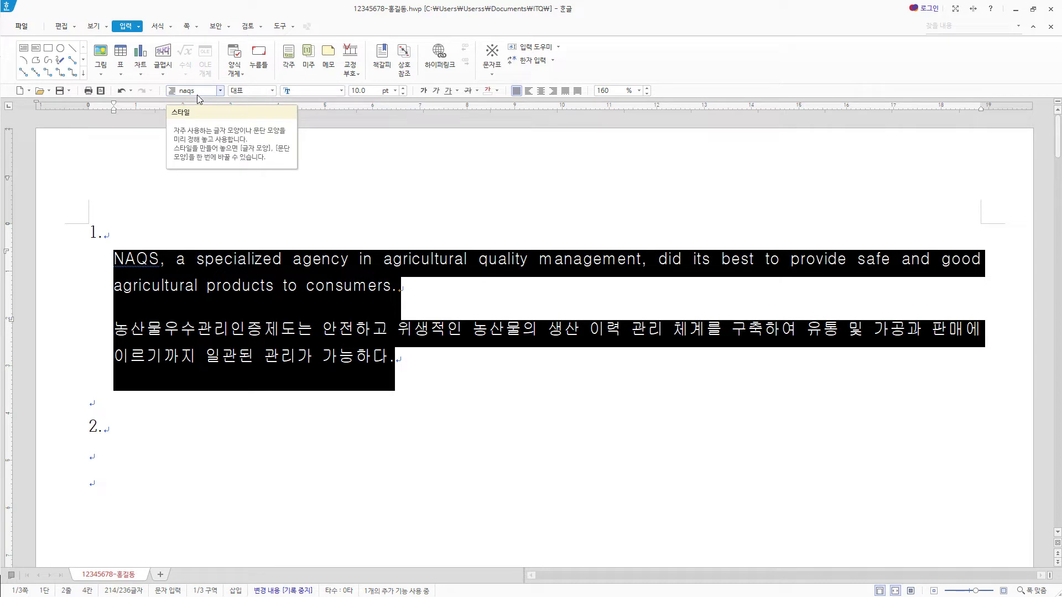
- Insert two more blank lines between the Korean paragraph and item 2
{"action": "left_click", "coordinate": [114, 405]}
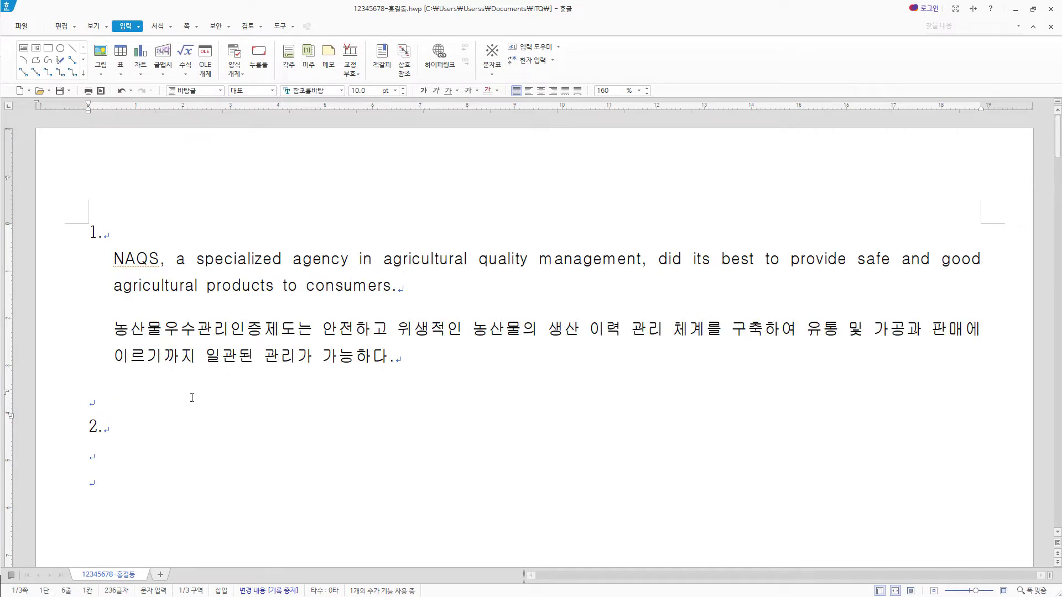
{"action": "key", "text": "Return"}
{"action": "key", "text": "Return"}
- Insert a table with 5 rows and 6 columns on the line below item 2
{"action": "scroll", "coordinate": [272, 443], "scroll_direction": "down", "scroll_amount": 3}
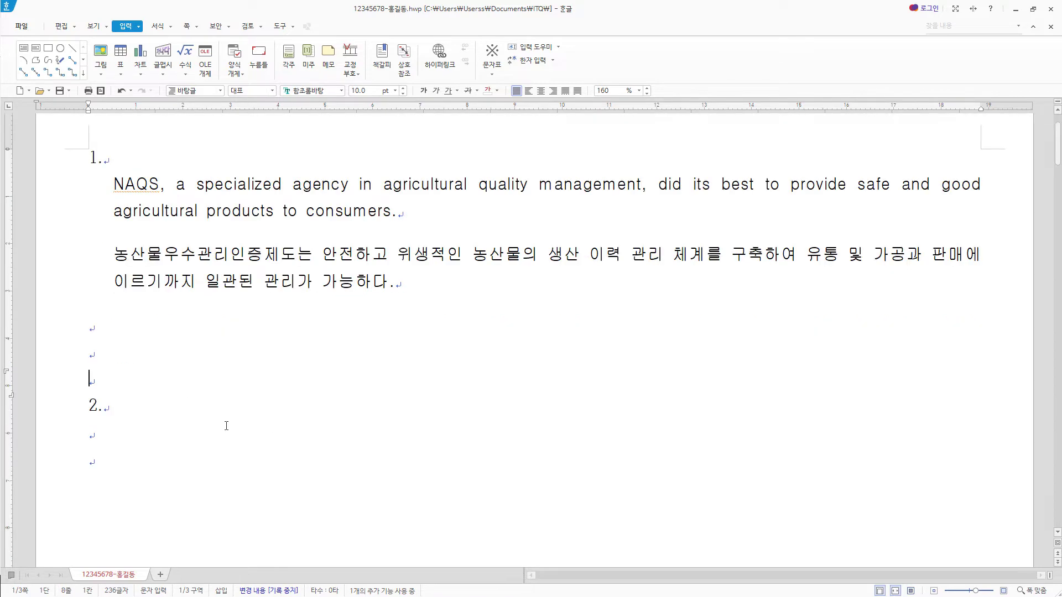
{"action": "scroll", "coordinate": [254, 424], "scroll_direction": "down", "scroll_amount": 3}
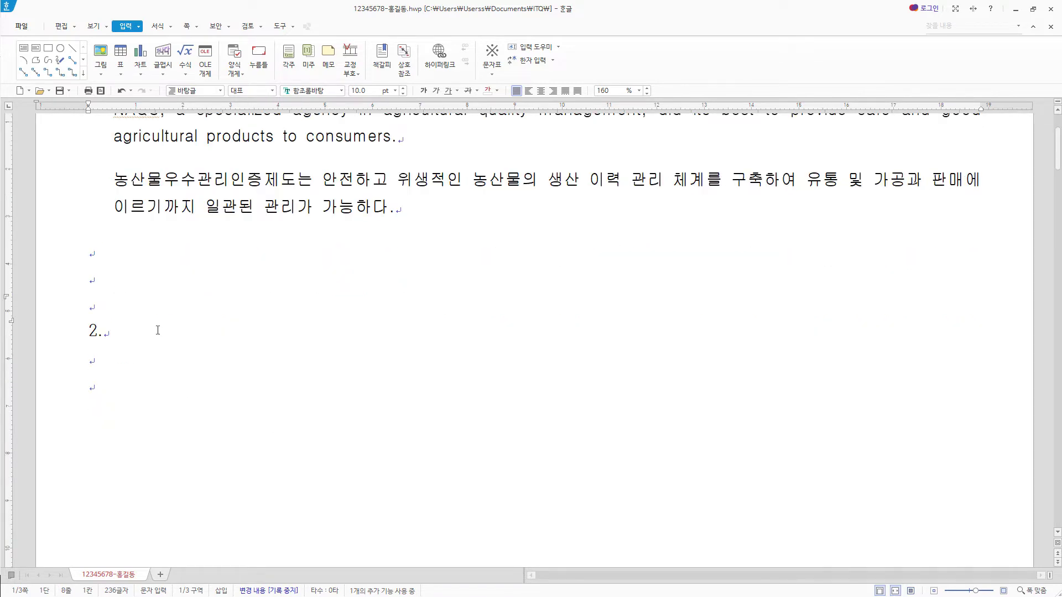
{"action": "left_click", "coordinate": [91, 372]}
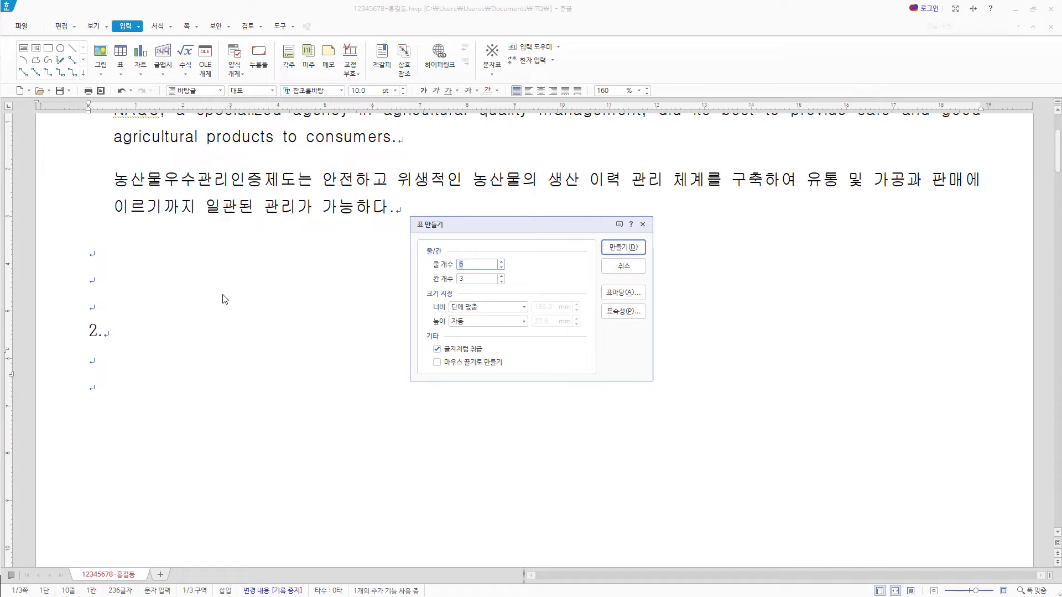
{"action": "type", "text": "5"}
{"action": "key", "text": "Tab"}
{"action": "type", "text": "6"}
{"action": "left_click", "coordinate": [624, 249]}
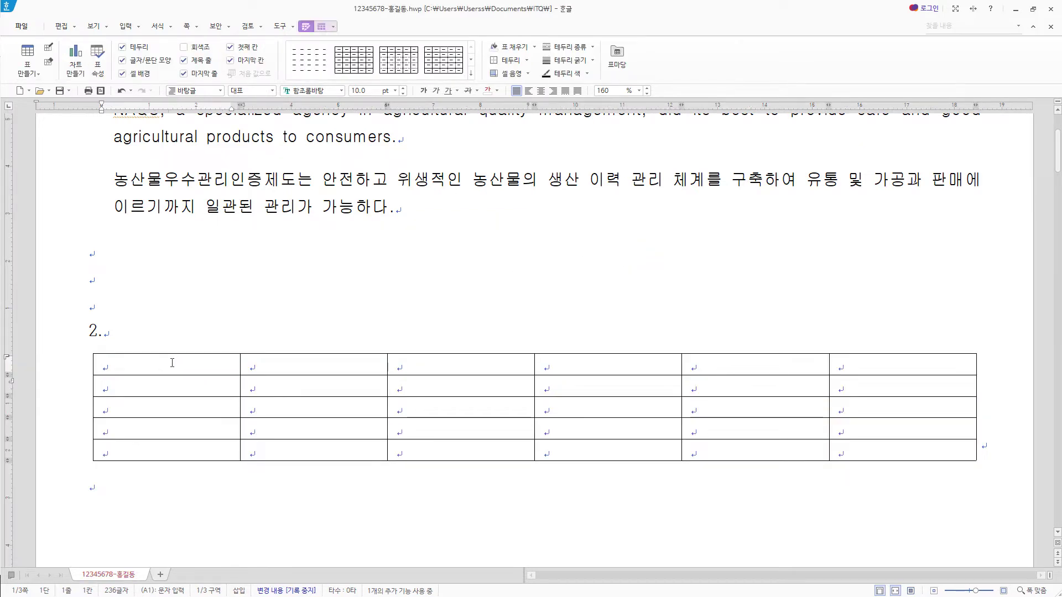
- Format all cells of the table below item 2 with the 굴림 font and centre alignment
{"action": "mouse_move", "coordinate": [172, 363]}
{"action": "left_mouse_down"}
{"action": "mouse_move", "coordinate": [904, 405]}
{"action": "mouse_move", "coordinate": [905, 454]}
{"action": "left_mouse_up"}
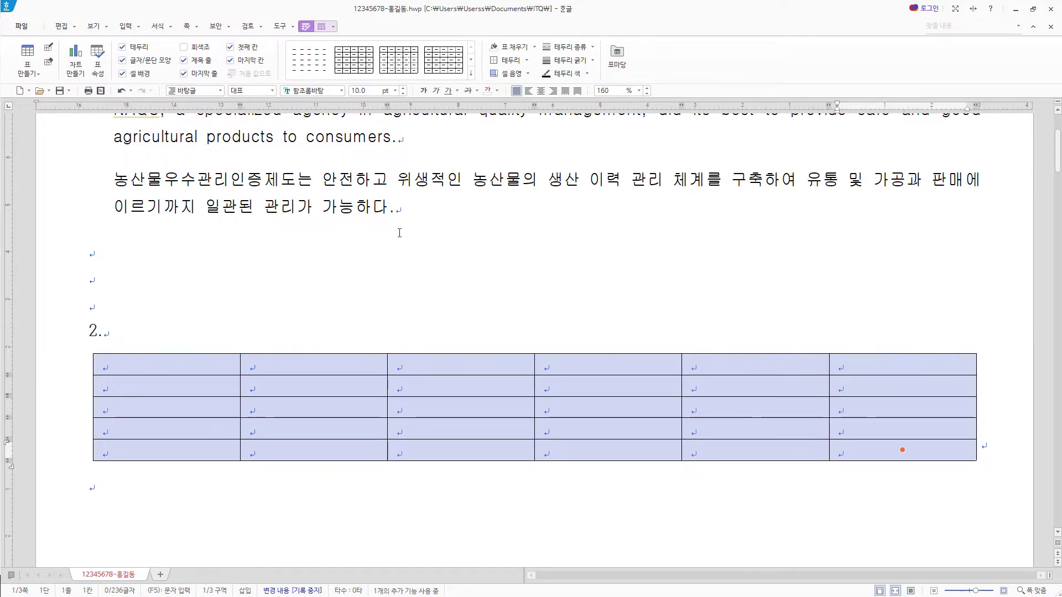
{"action": "left_click", "coordinate": [341, 92]}
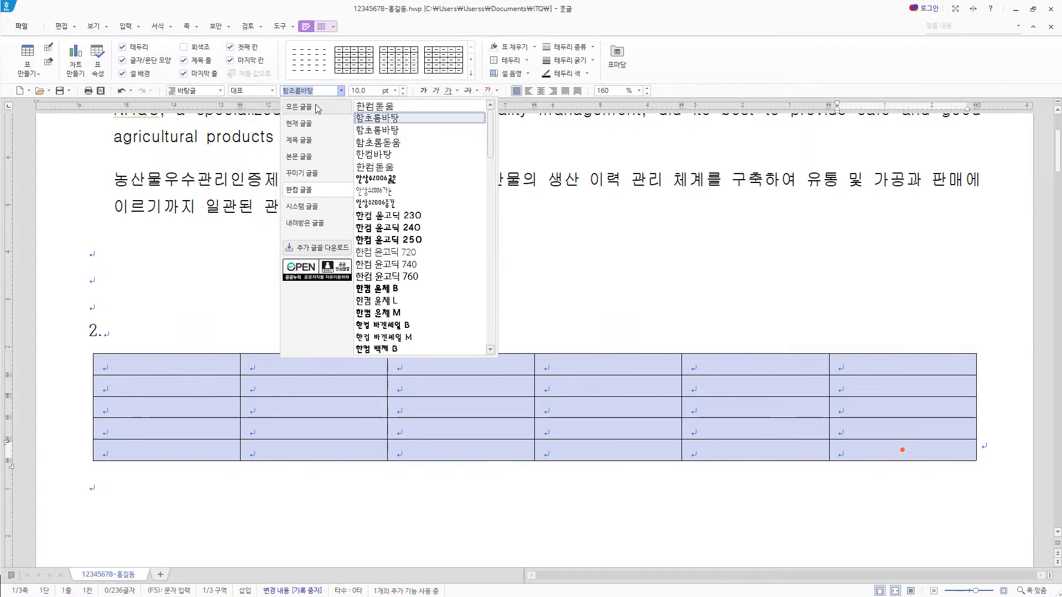
{"action": "left_click", "coordinate": [341, 108]}
{"action": "type", "text": "굴림"}
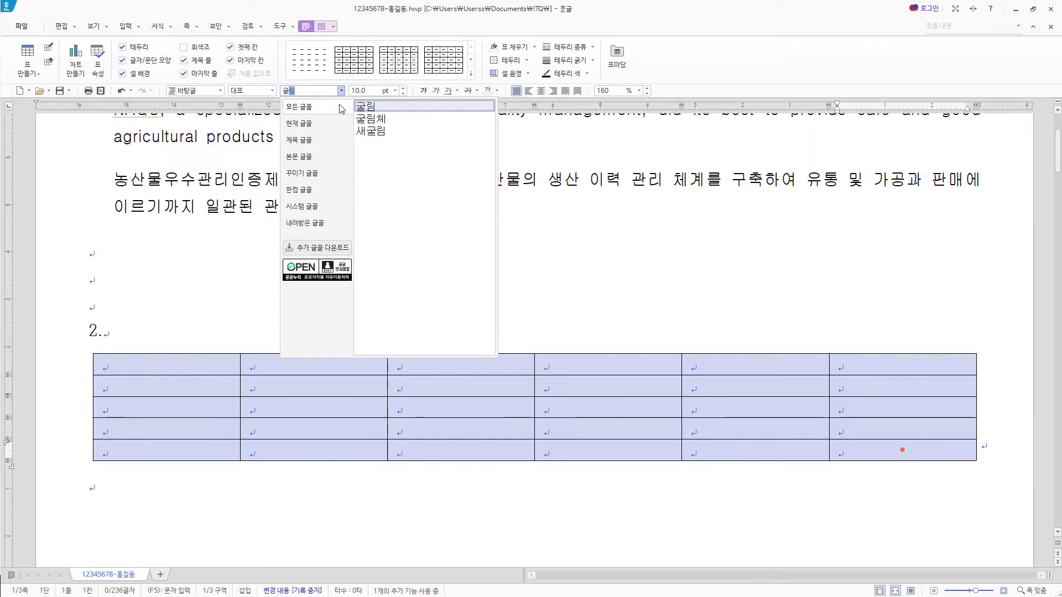
{"action": "key", "text": "Return"}
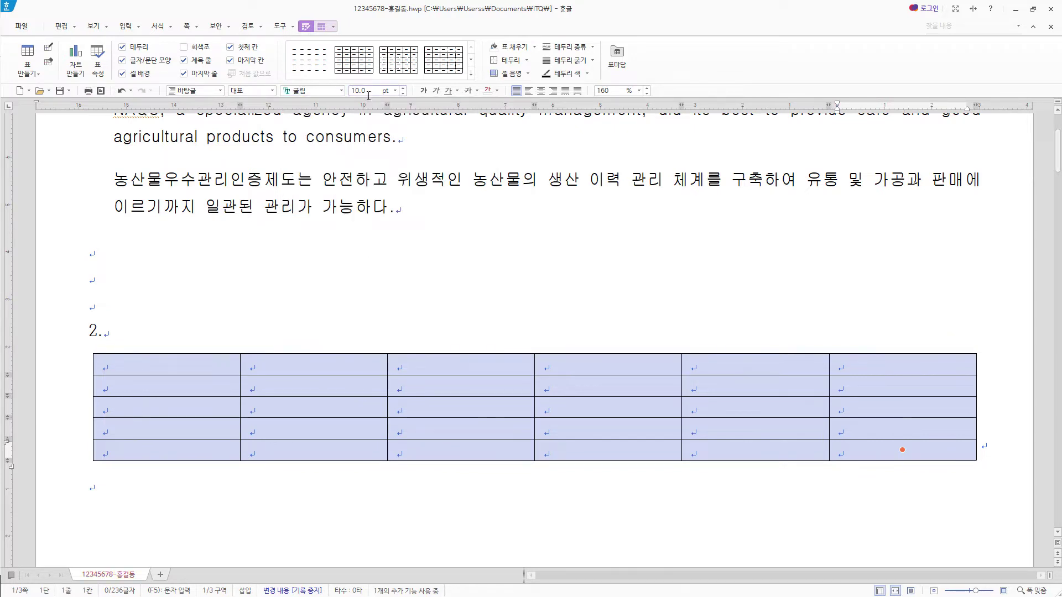
{"action": "left_click", "coordinate": [543, 95]}
{"action": "left_click", "coordinate": [543, 94]}
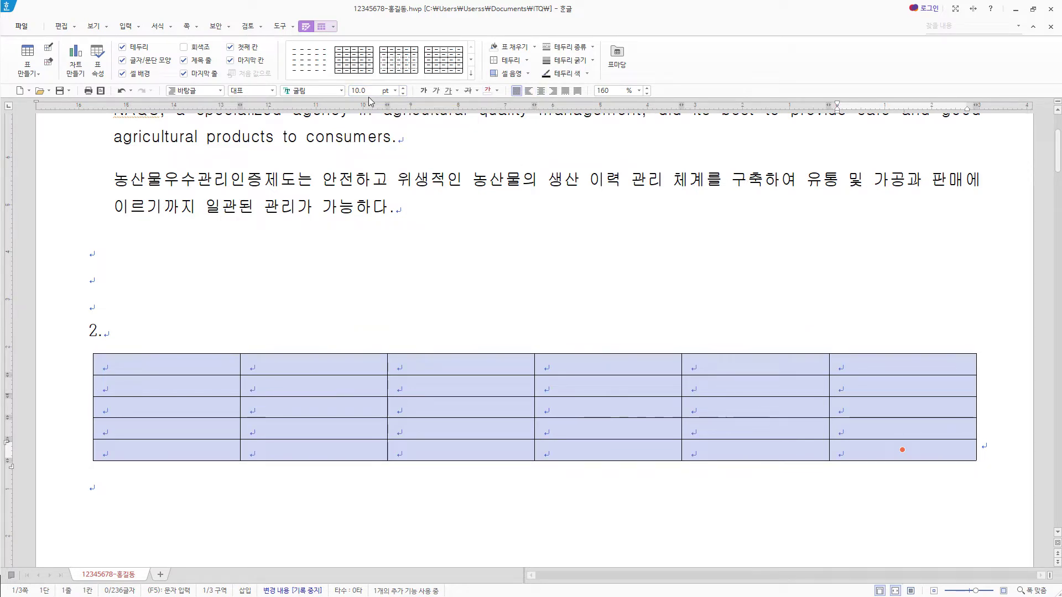
{"action": "left_click", "coordinate": [543, 94]}
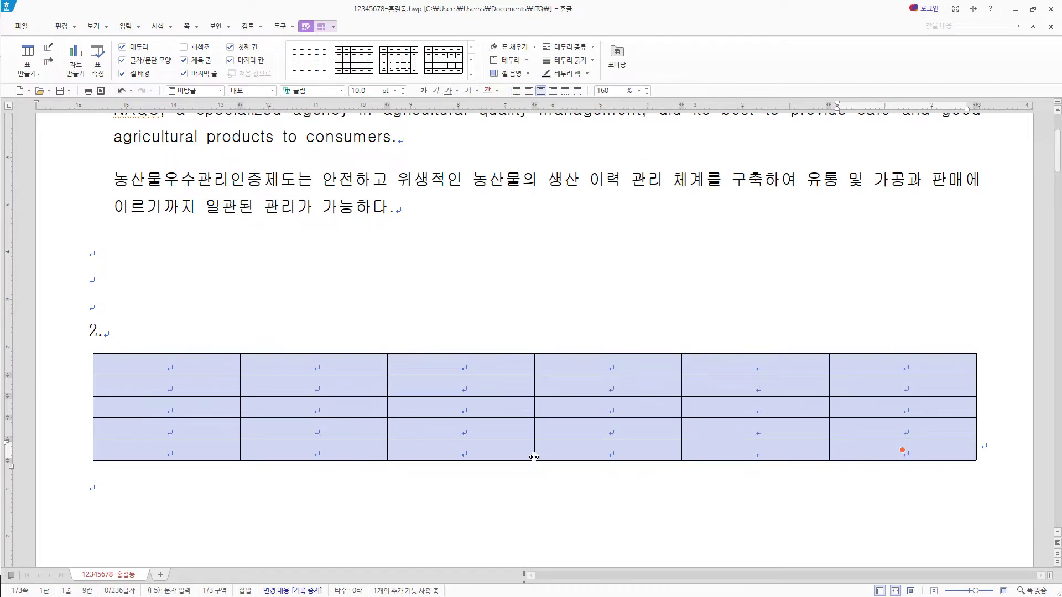
- Fill the table with the headers 구분, 강원, 경기, 경남, 경북, 평균 and four rows of 농산물 area and shipment figures, leaving the 평균 values blank
{"action": "left_click", "coordinate": [208, 409]}
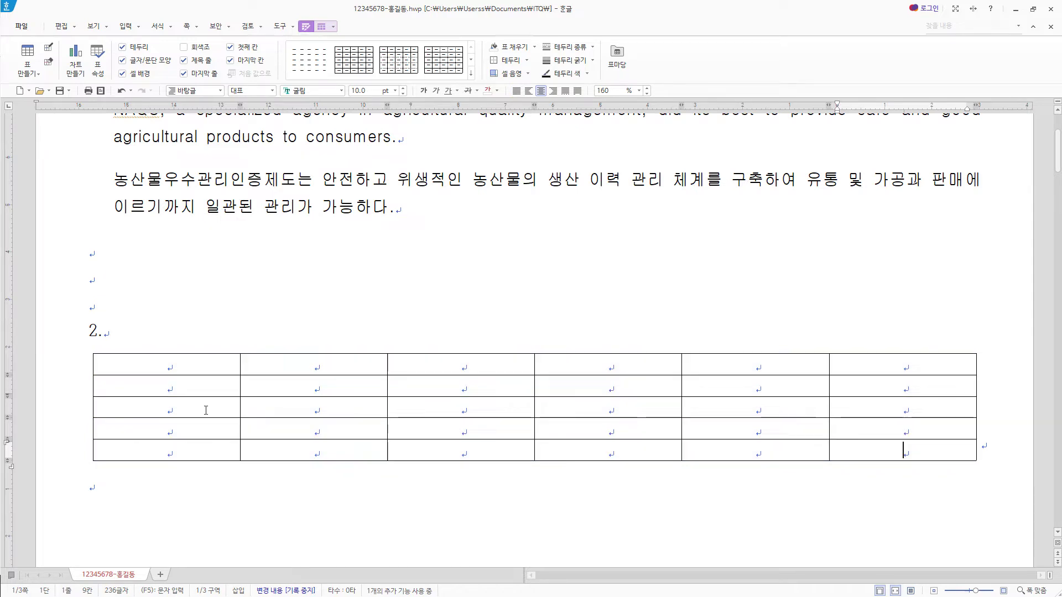
{"action": "left_click", "coordinate": [185, 361]}
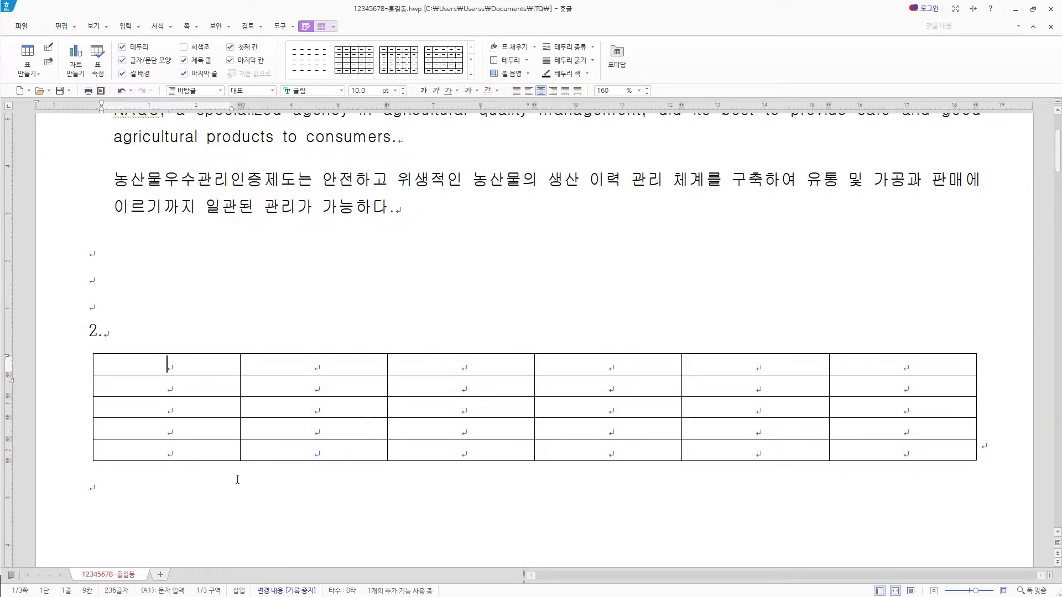
{"action": "key", "text": "ctrl+v"}
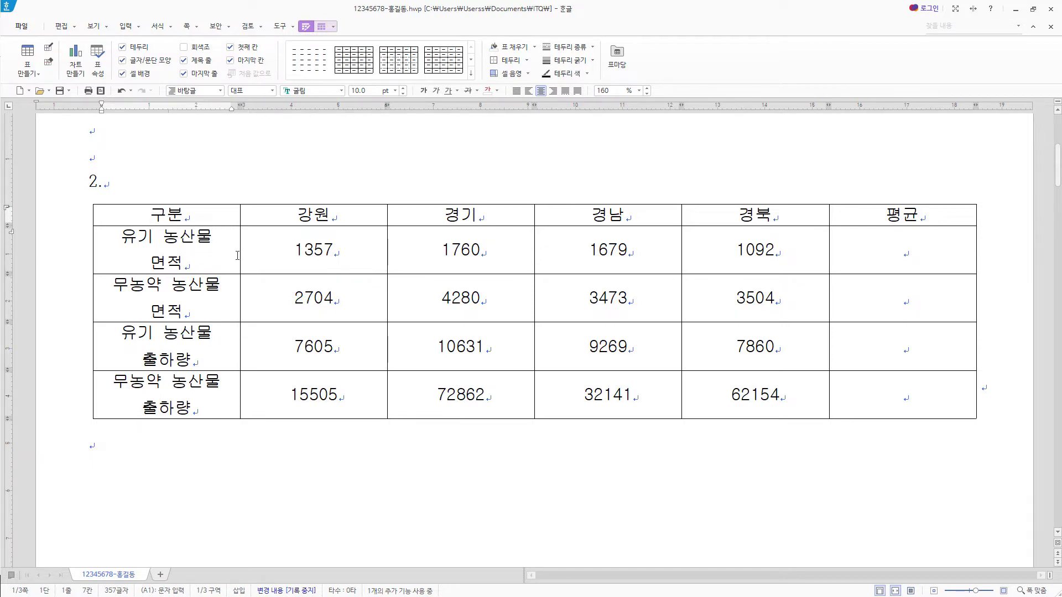
- Widen the table's first column so each row label fits on one line, and make the other five columns equally wide
{"action": "left_click_drag", "start_coordinate": [240, 253], "coordinate": [265, 251]}
{"action": "left_click_drag", "start_coordinate": [270, 250], "coordinate": [287, 252]}
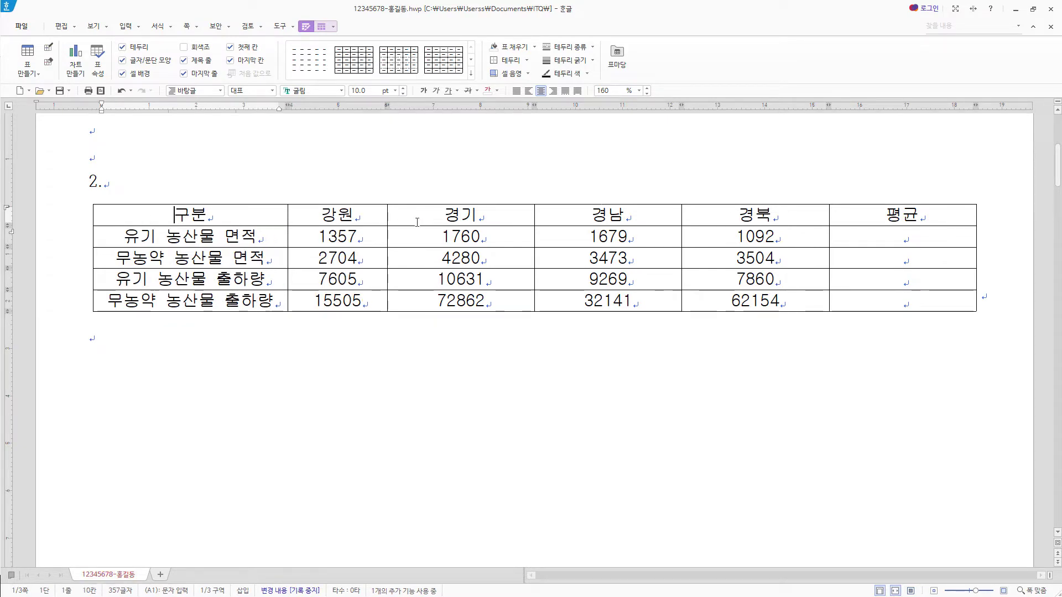
{"action": "left_click_drag", "start_coordinate": [344, 217], "coordinate": [988, 266]}
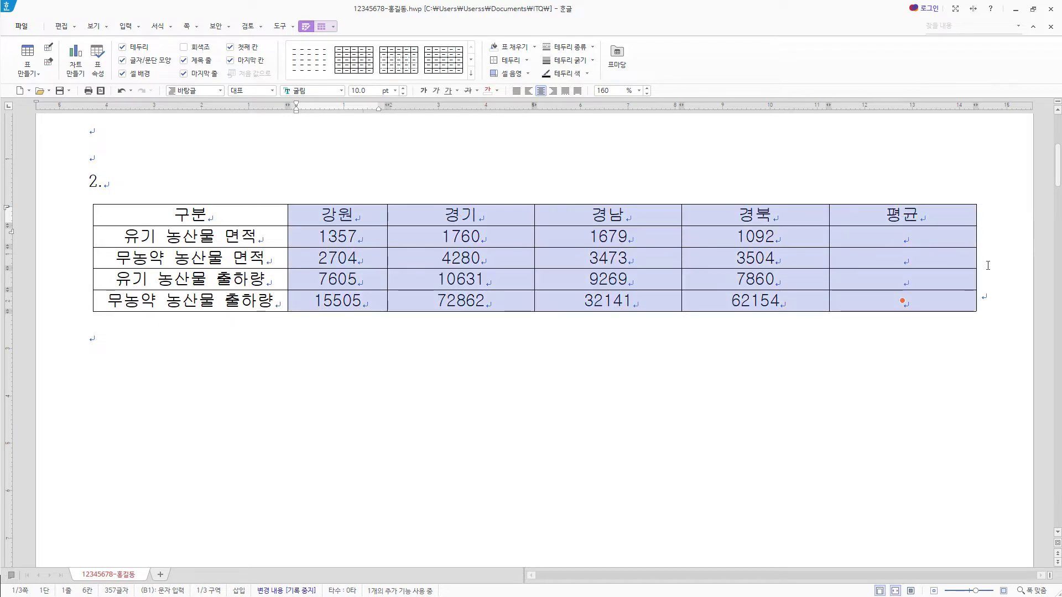
{"action": "right_click", "coordinate": [708, 220]}
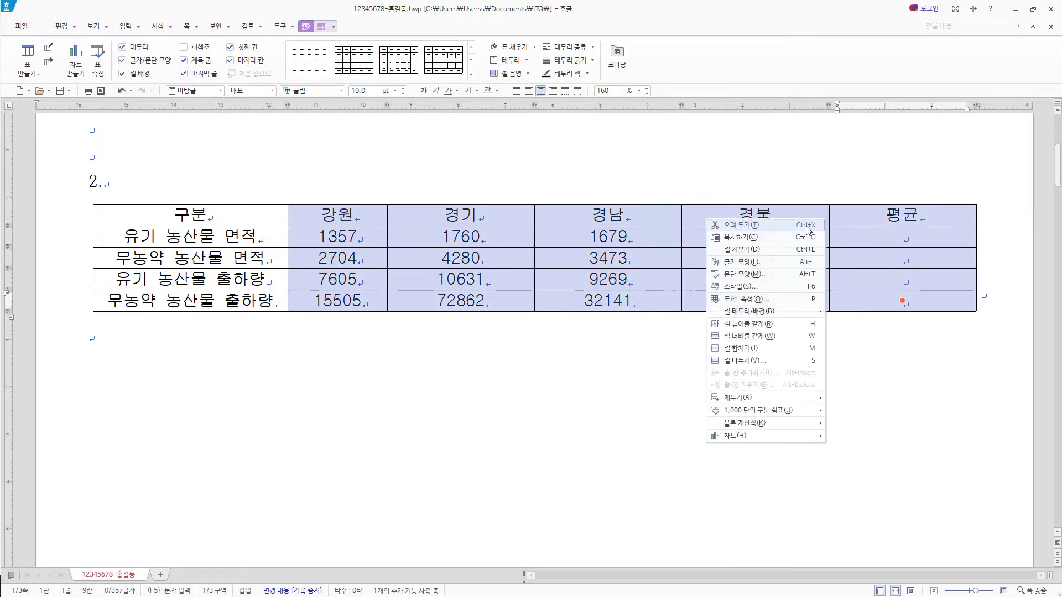
{"action": "left_click", "coordinate": [769, 336]}
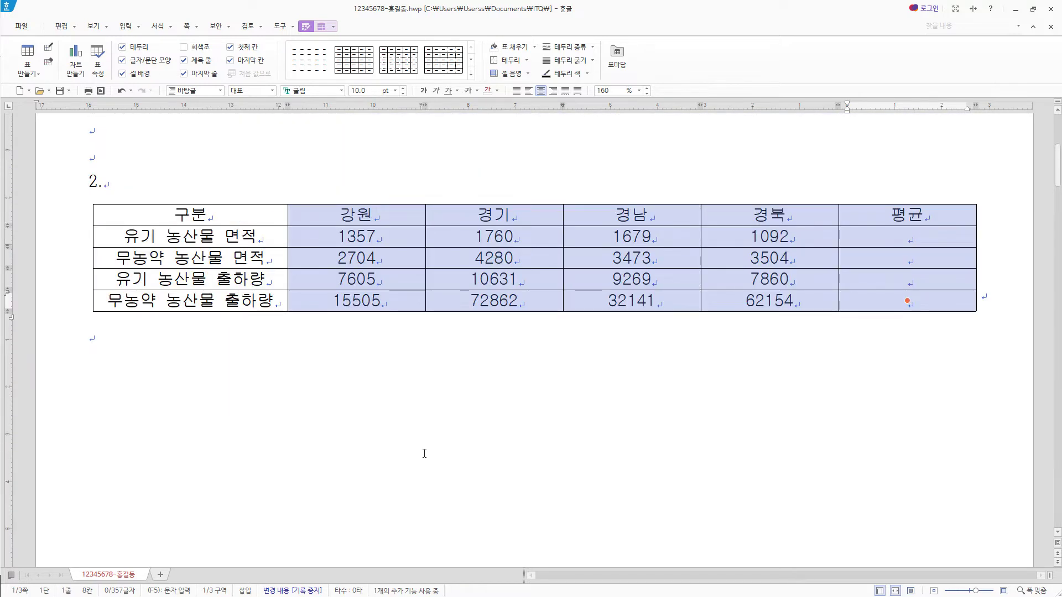
- Increase the height of all rows in the table below item 2
{"action": "key", "text": "ctrl+Down"}
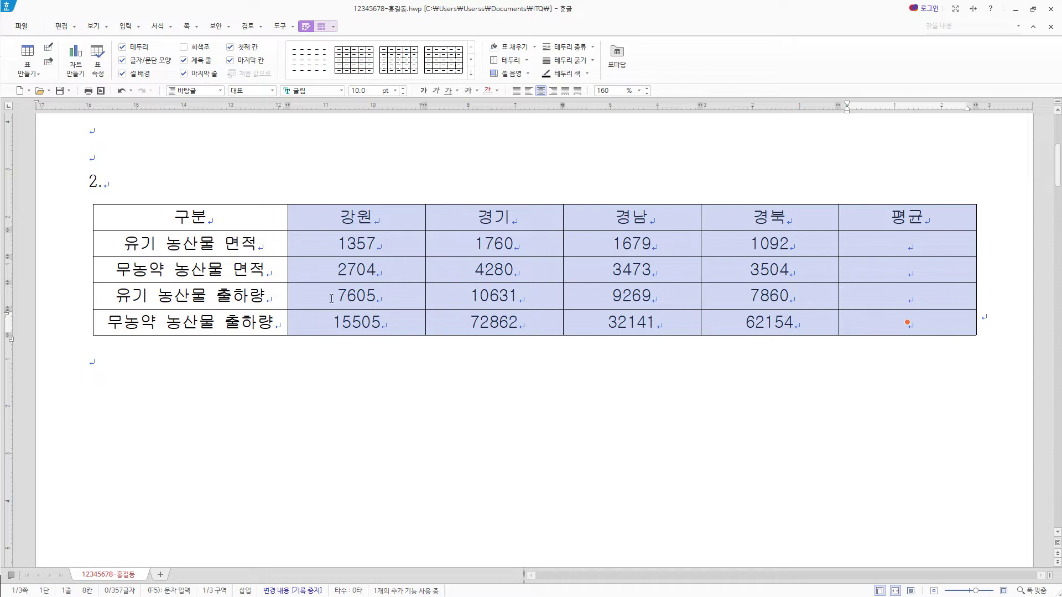
- Add thousands-separator commas to the number cells, with the blank 평균 cells included in the selection, and right-align them all
{"action": "left_click_drag", "start_coordinate": [343, 244], "coordinate": [769, 322]}
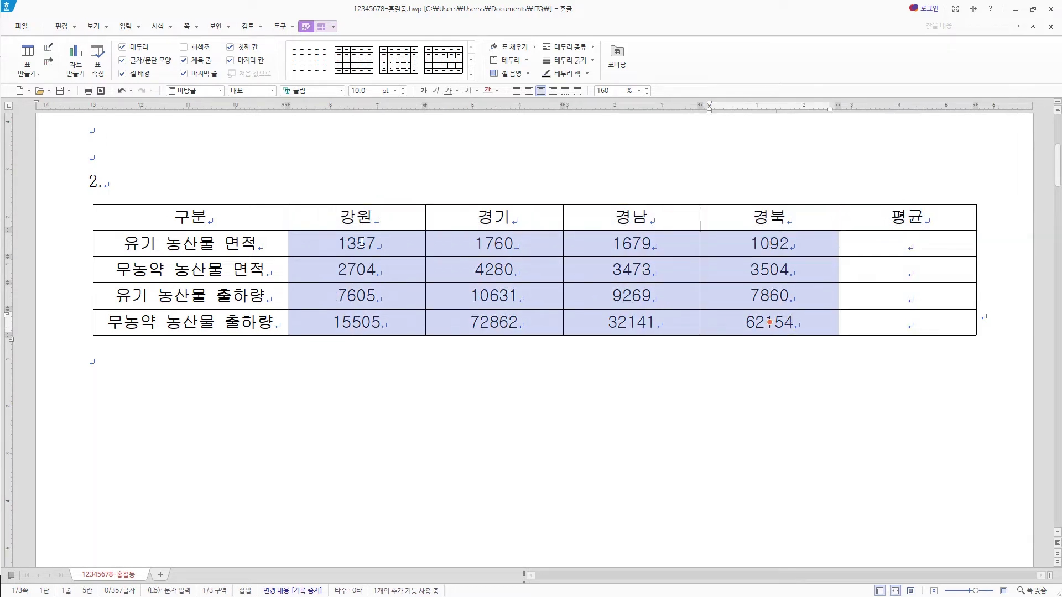
{"action": "left_click", "coordinate": [358, 242]}
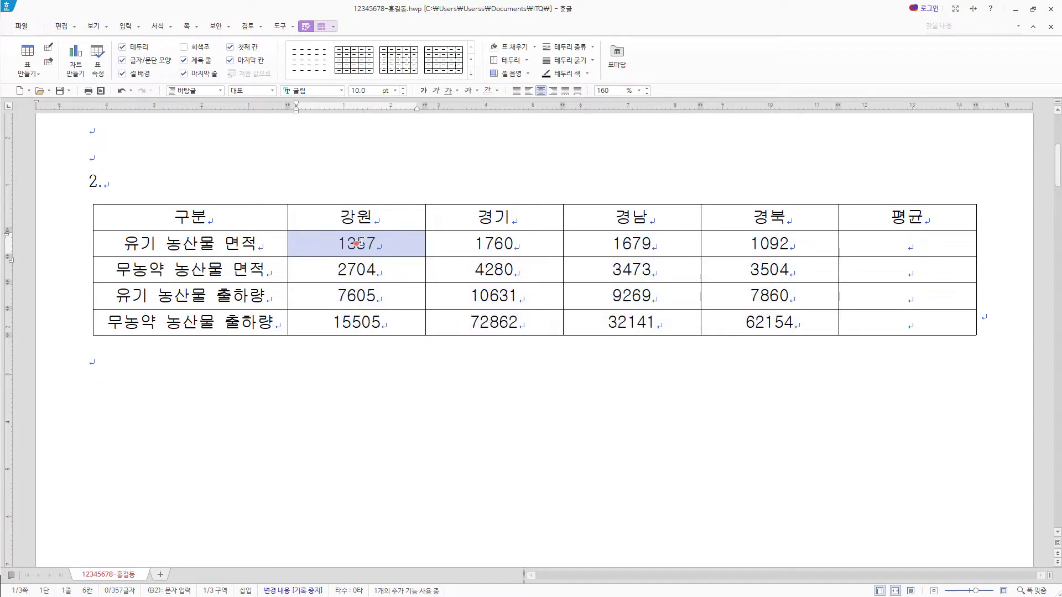
{"action": "left_click", "coordinate": [770, 322], "text": "shift"}
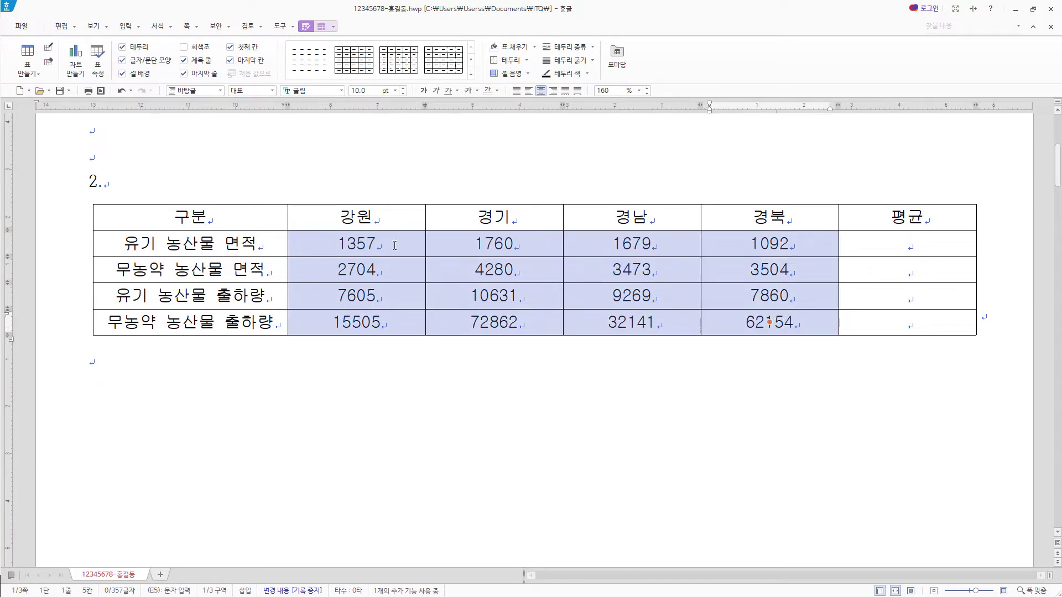
{"action": "mouse_move", "coordinate": [394, 245]}
{"action": "left_mouse_down"}
{"action": "mouse_move", "coordinate": [854, 242]}
{"action": "mouse_move", "coordinate": [885, 320]}
{"action": "left_mouse_up"}
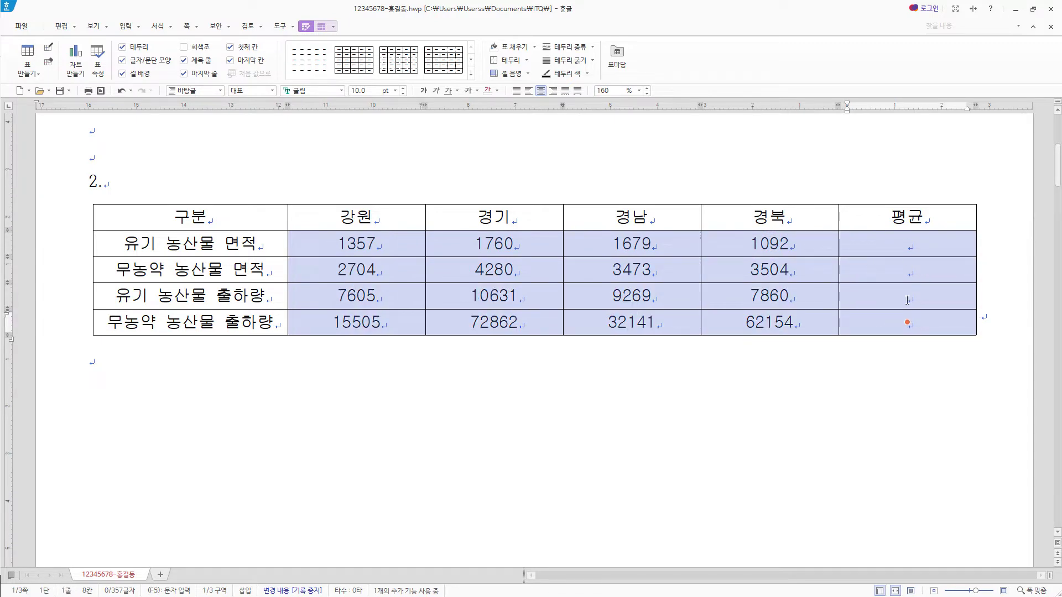
{"action": "right_click", "coordinate": [734, 240]}
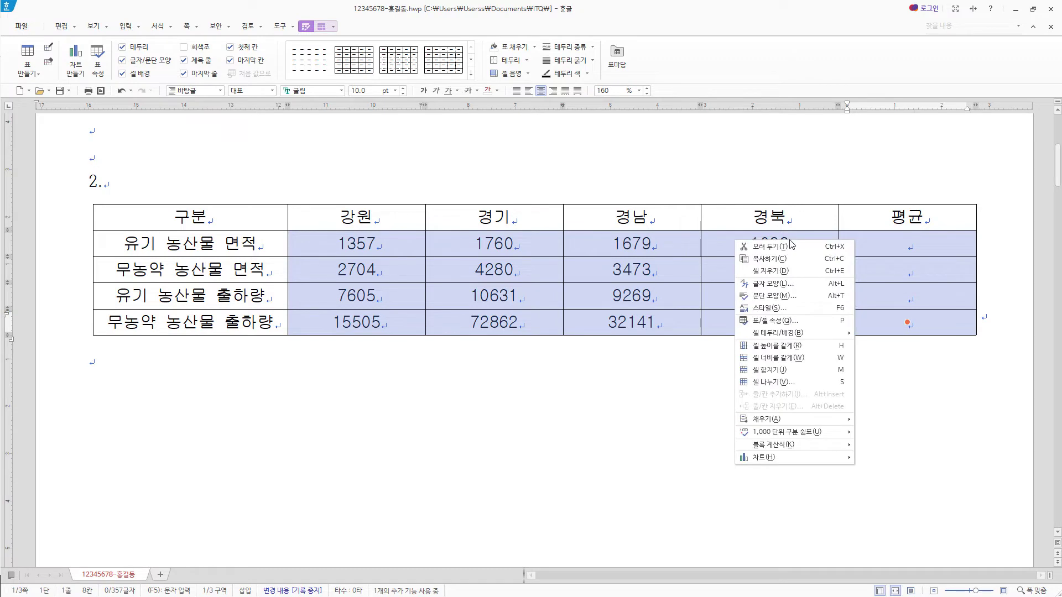
{"action": "mouse_move", "coordinate": [819, 434]}
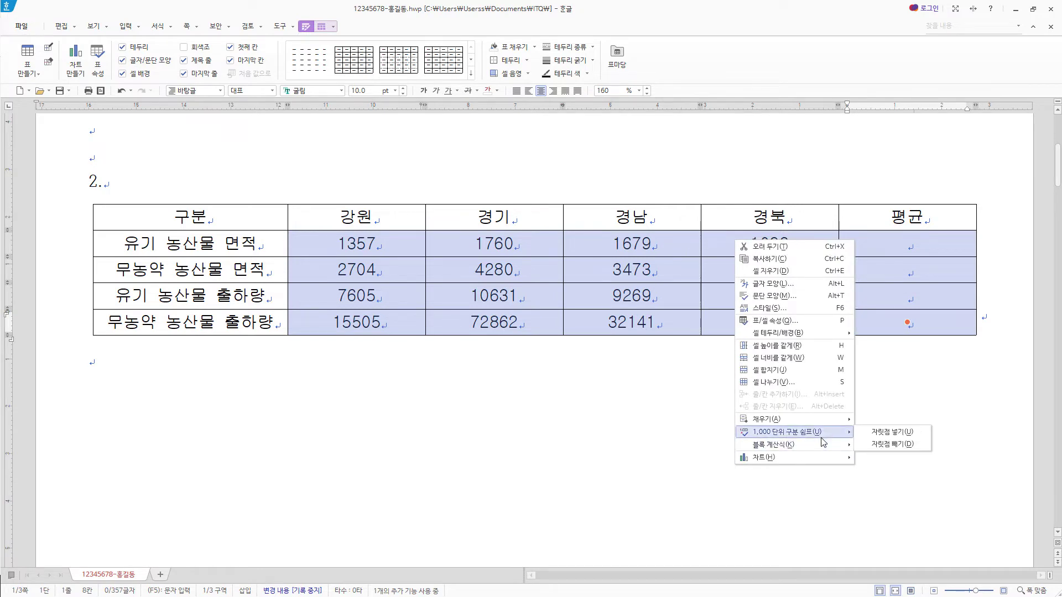
{"action": "left_click", "coordinate": [890, 433]}
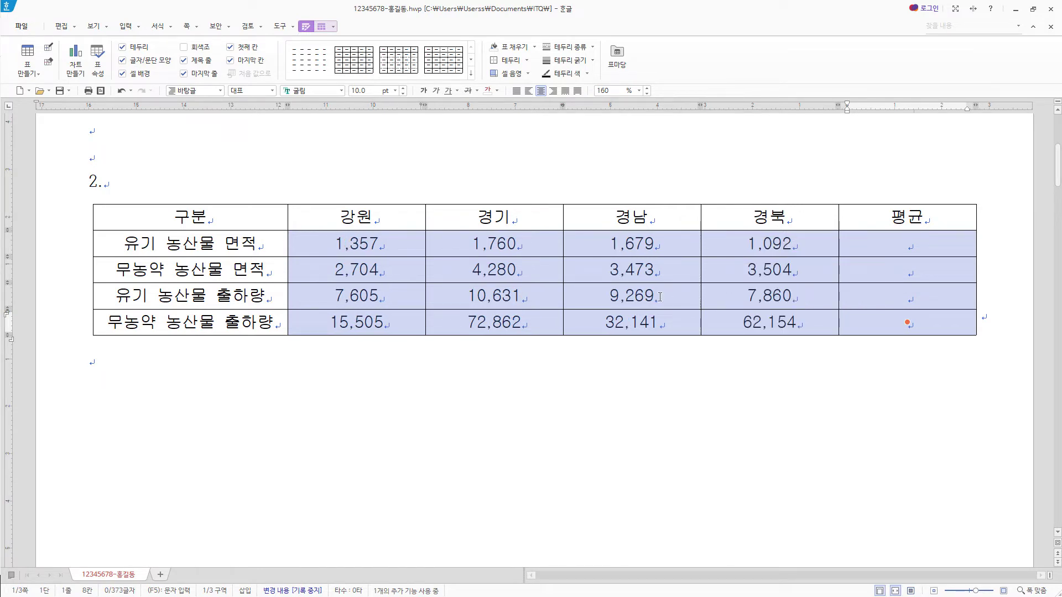
{"action": "left_click", "coordinate": [556, 94]}
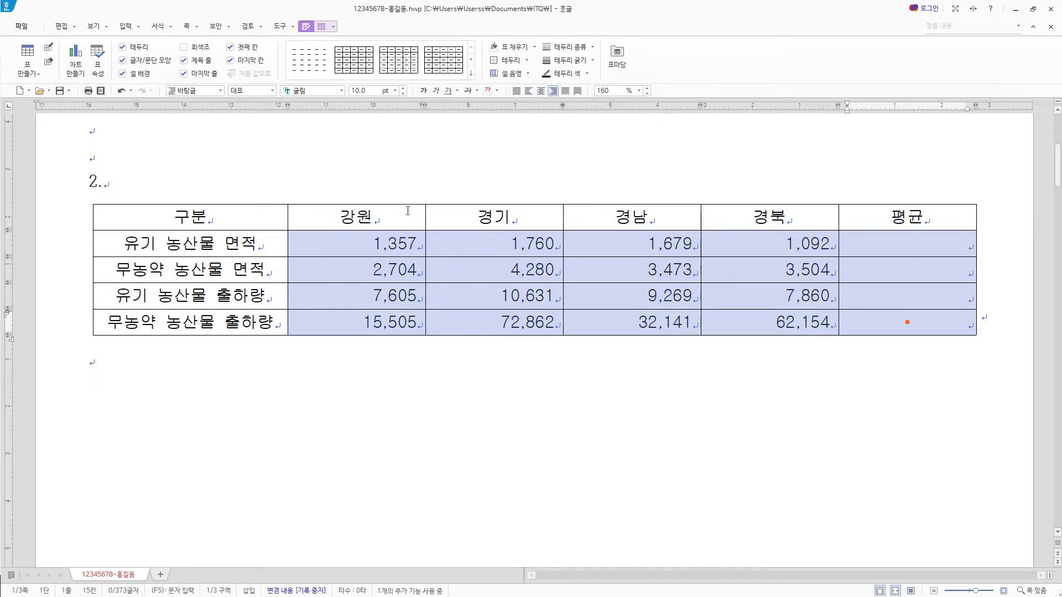
- Fill the cells from the 구분 header through the 경북 column of the 유기 농산물 출하량 row with solid yellow
{"action": "left_click", "coordinate": [218, 211]}
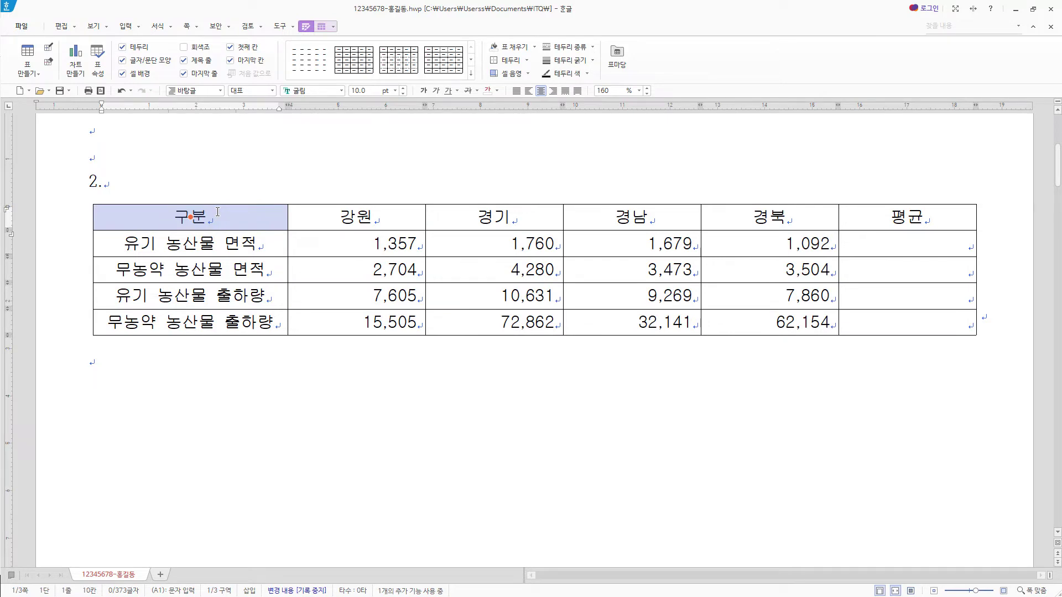
{"action": "left_click_drag", "start_coordinate": [218, 211], "coordinate": [707, 287]}
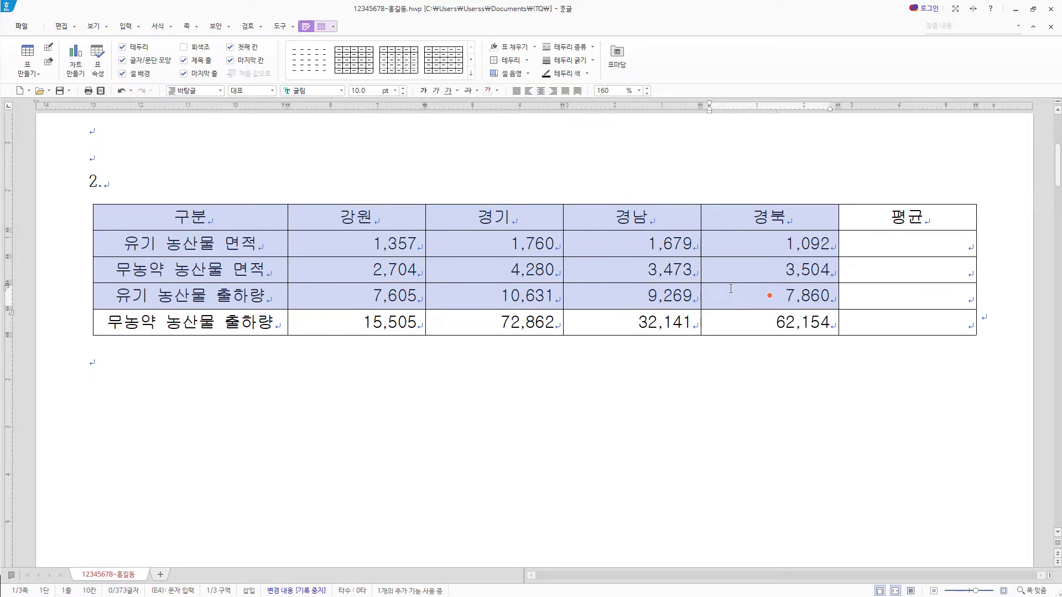
{"action": "key", "text": "l"}
{"action": "left_click", "coordinate": [391, 201]}
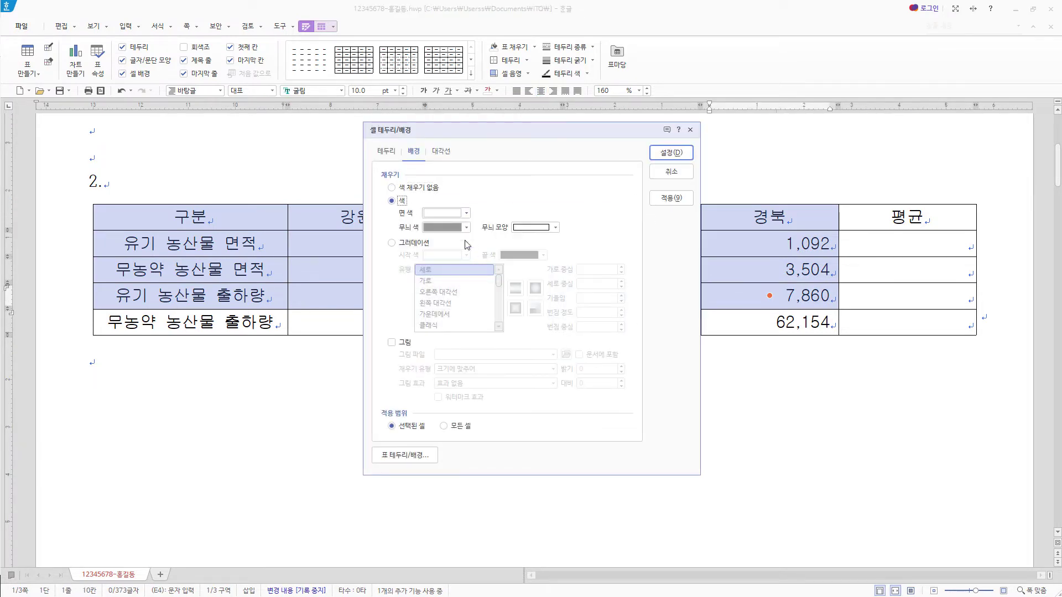
{"action": "left_click", "coordinate": [468, 214]}
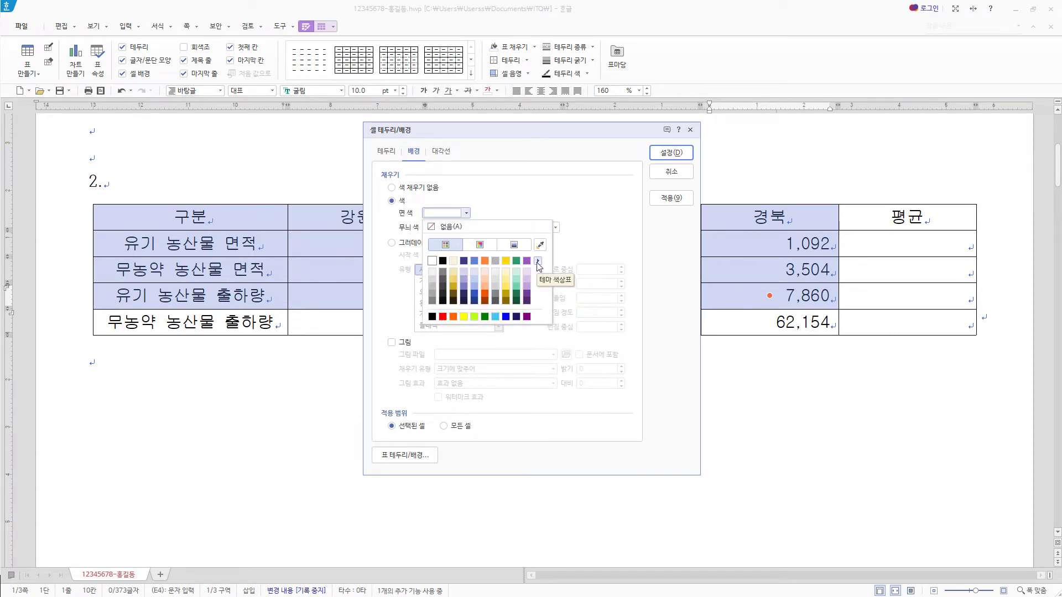
{"action": "left_click", "coordinate": [538, 261]}
{"action": "left_click", "coordinate": [468, 214]}
{"action": "left_click", "coordinate": [467, 214]}
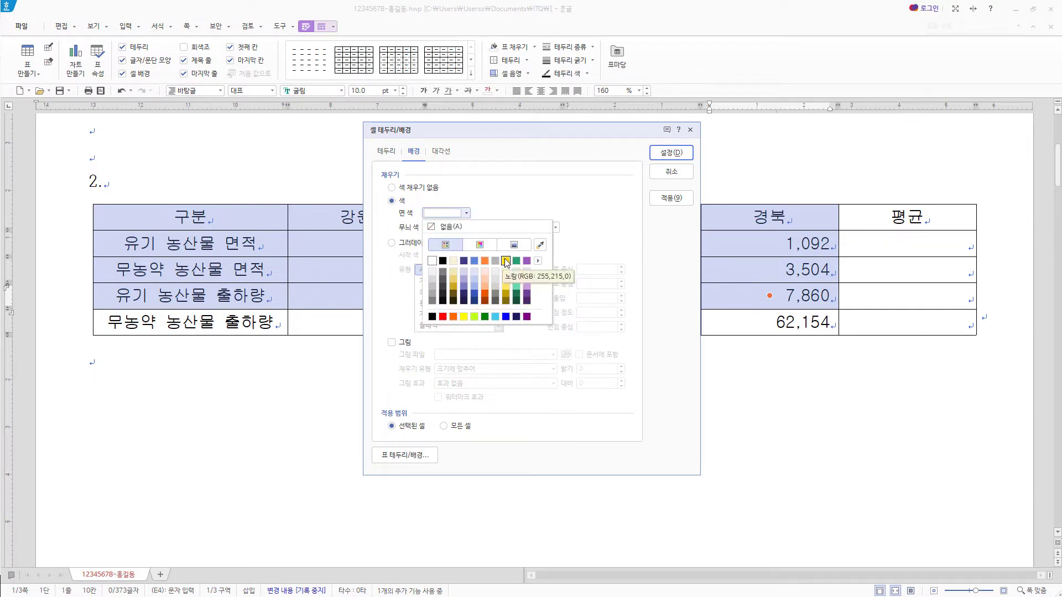
{"action": "left_click", "coordinate": [463, 317]}
{"action": "left_click", "coordinate": [671, 153]}
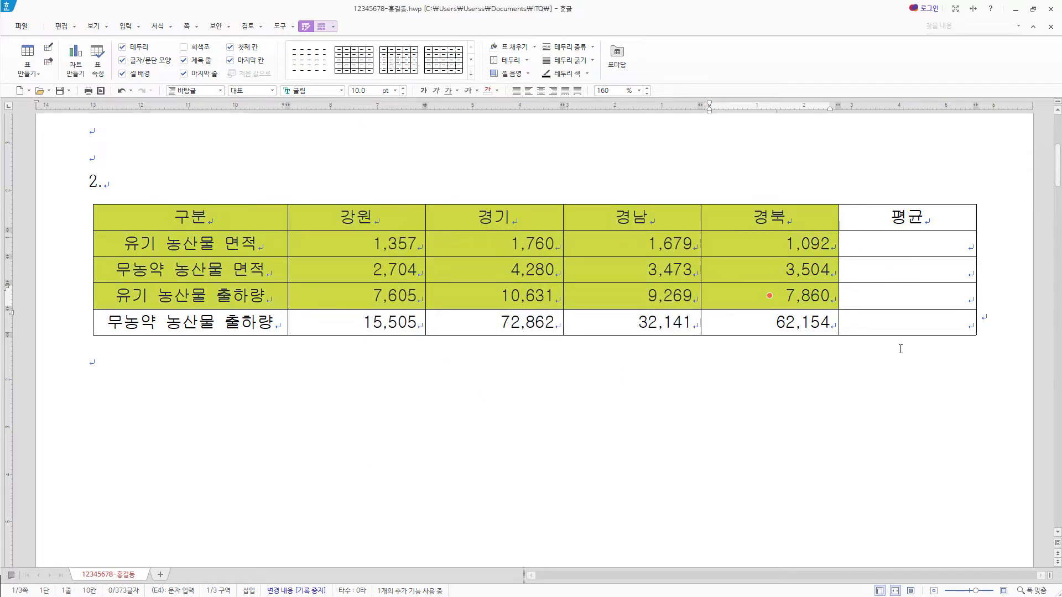
- Fill the 평균 cells of the first three data rows with the block average of their 강원 to 경북 values
{"action": "left_click", "coordinate": [914, 328]}
{"action": "key", "text": "F5"}
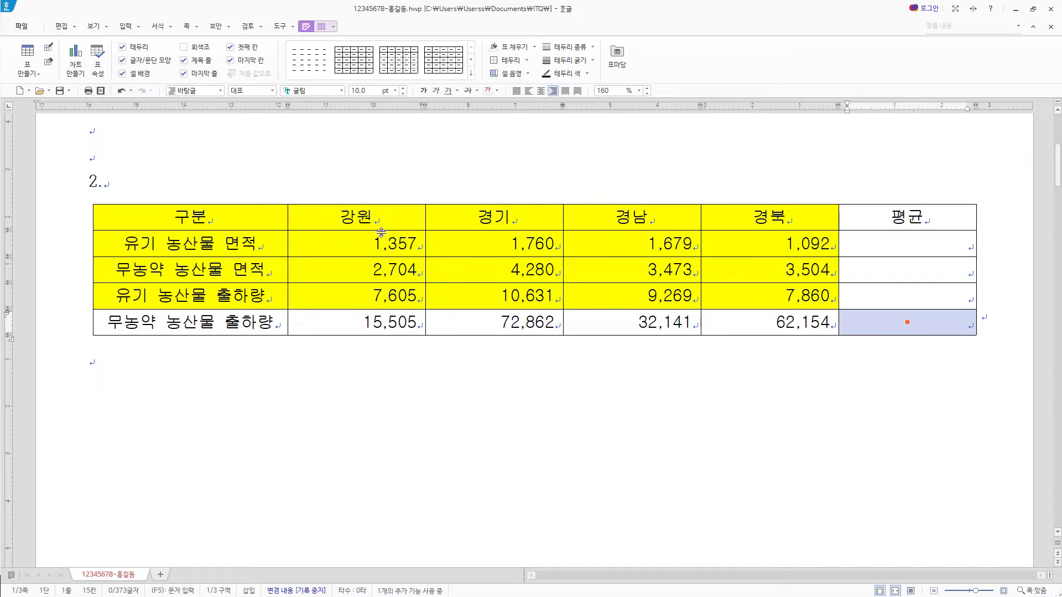
{"action": "left_click_drag", "start_coordinate": [381, 239], "coordinate": [769, 296]}
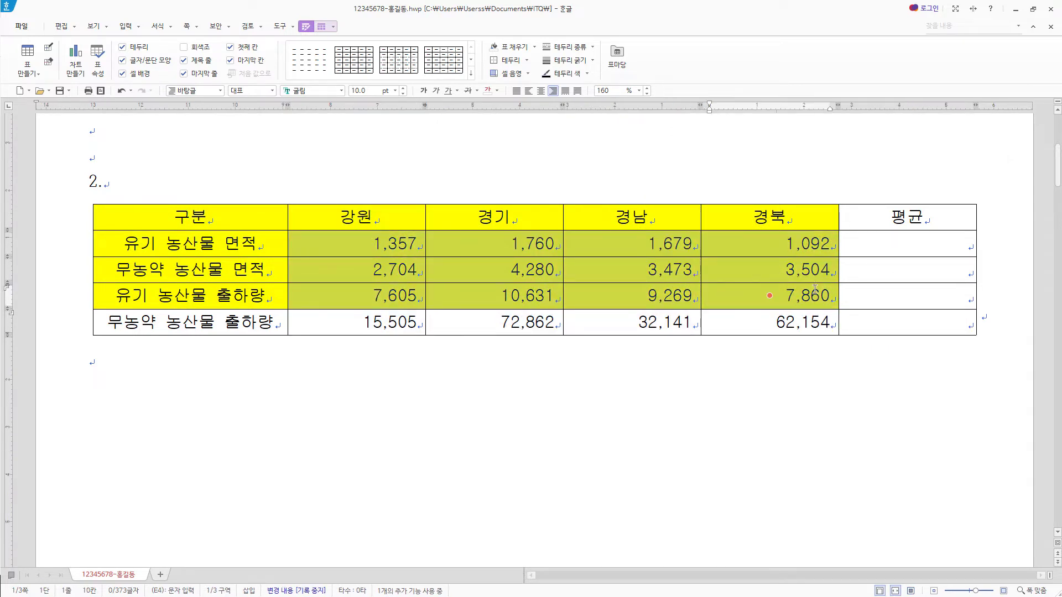
{"action": "left_click", "coordinate": [357, 243]}
{"action": "left_click_drag", "start_coordinate": [442, 246], "coordinate": [922, 296]}
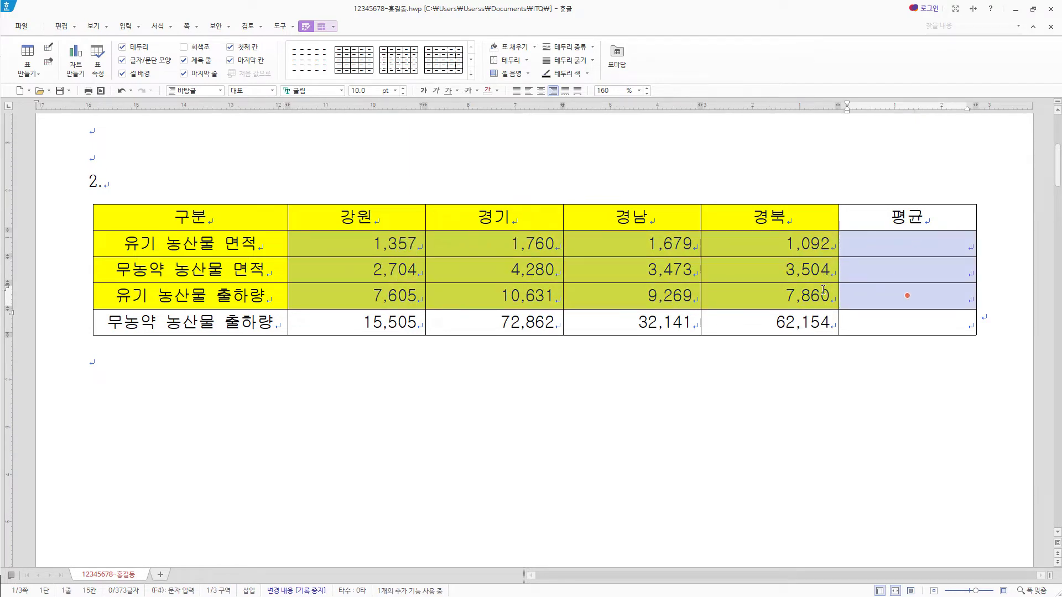
{"action": "right_click", "coordinate": [738, 250]}
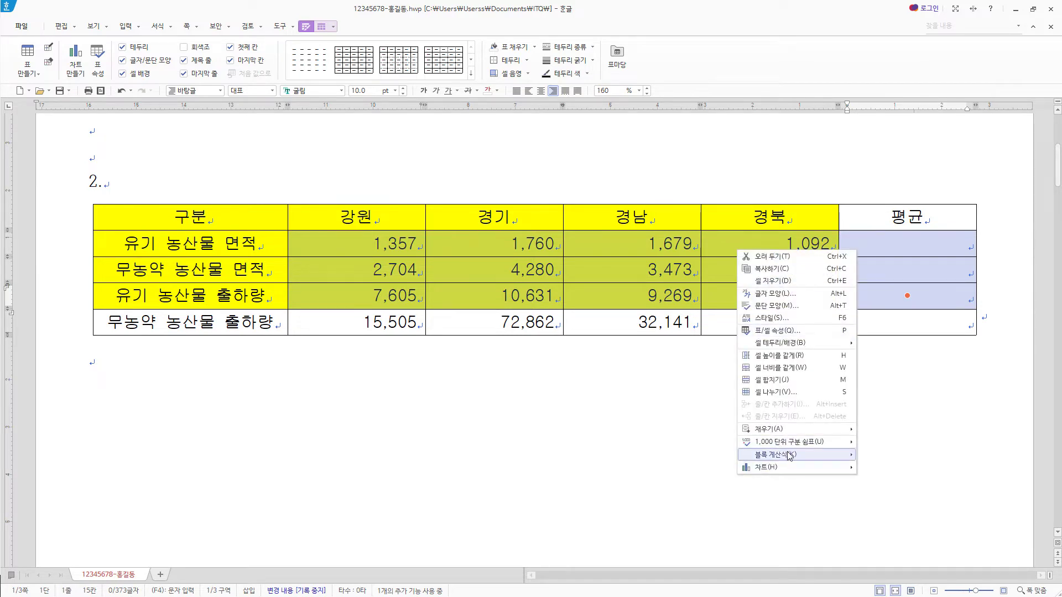
{"action": "mouse_move", "coordinate": [790, 456]}
{"action": "left_click", "coordinate": [886, 467]}
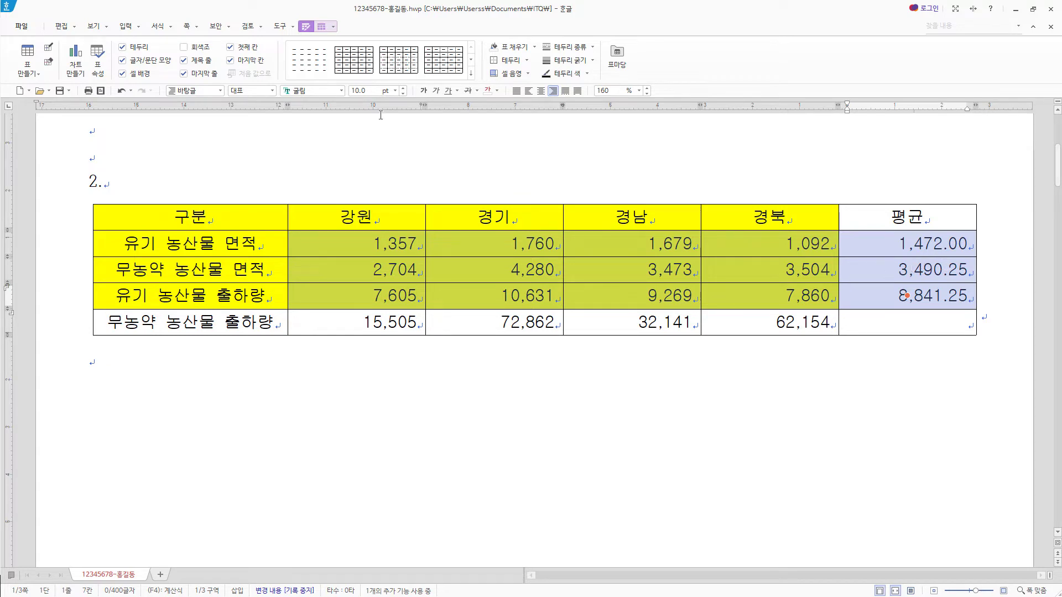
- Add a caption above the table and replace its default text with 친환경 농산물 인증 면적 및 출하량(단위 : ha, 톤)
{"action": "left_click", "coordinate": [321, 27]}
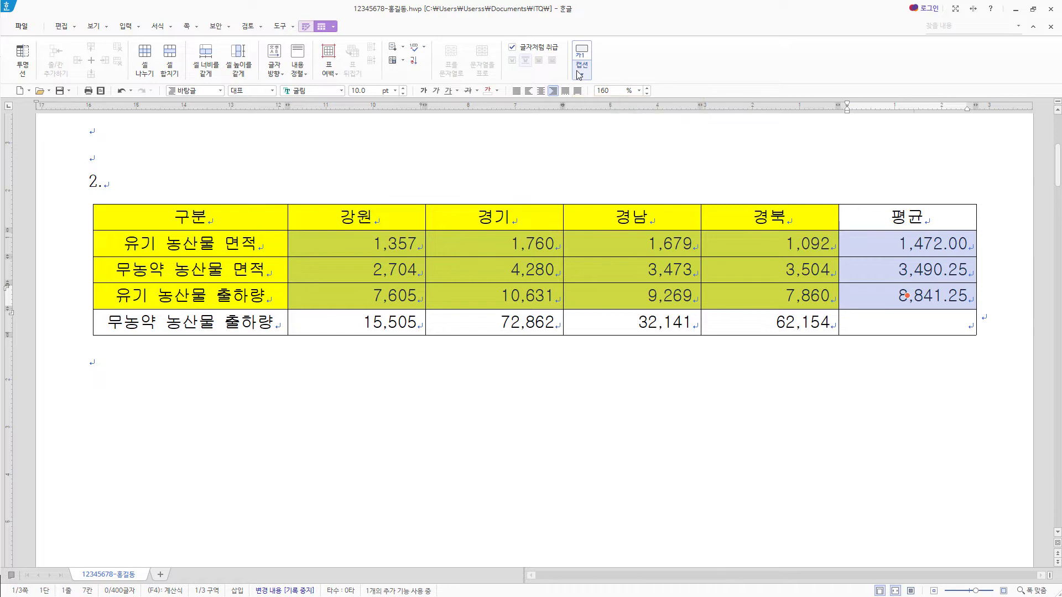
{"action": "left_click", "coordinate": [579, 75]}
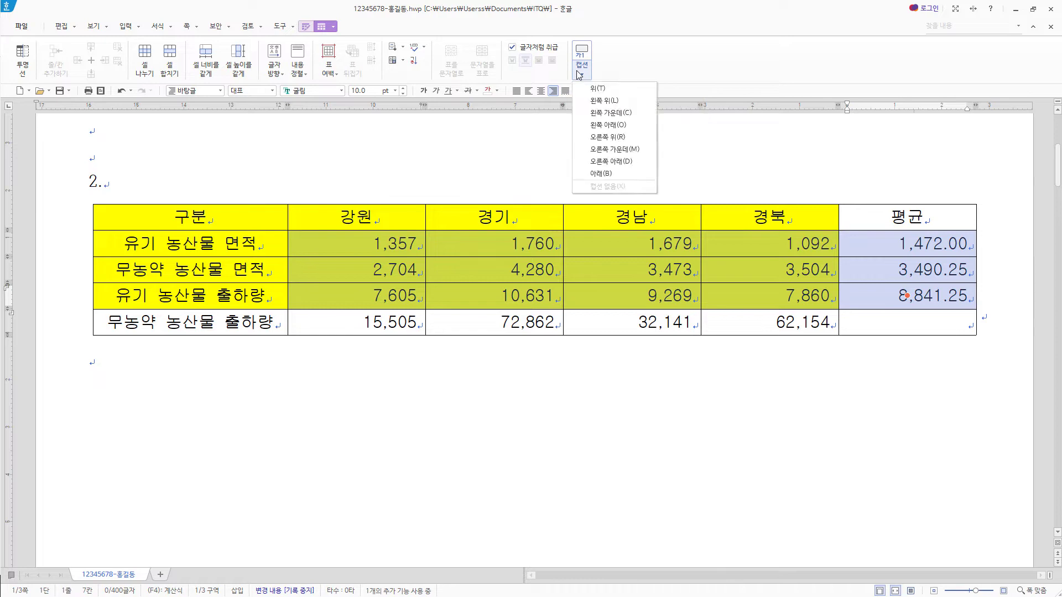
{"action": "left_click", "coordinate": [603, 89]}
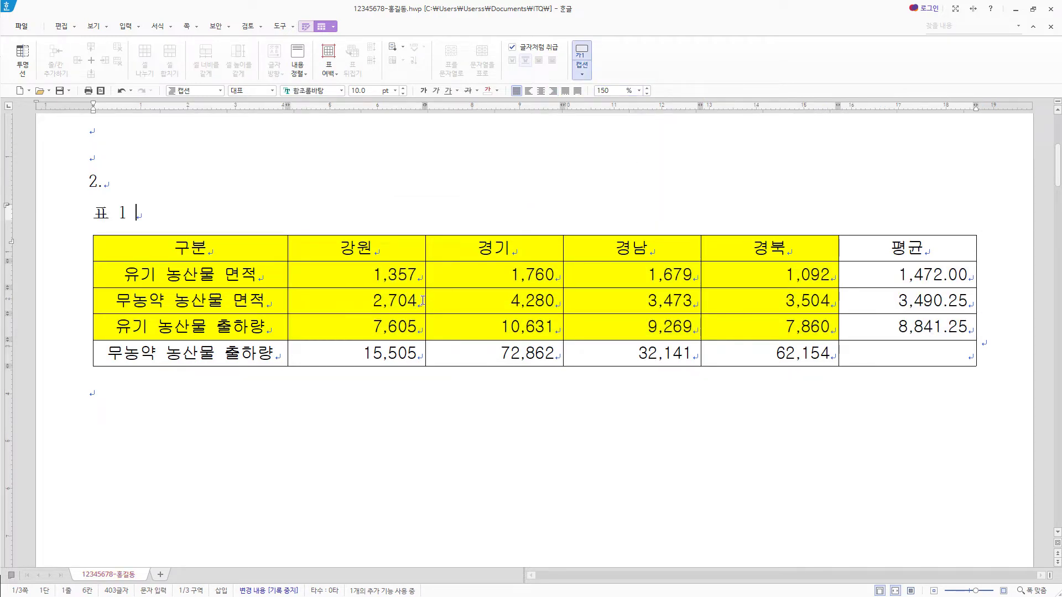
{"action": "key", "text": "shift+Home"}
{"action": "key", "text": "ctrl+v"}
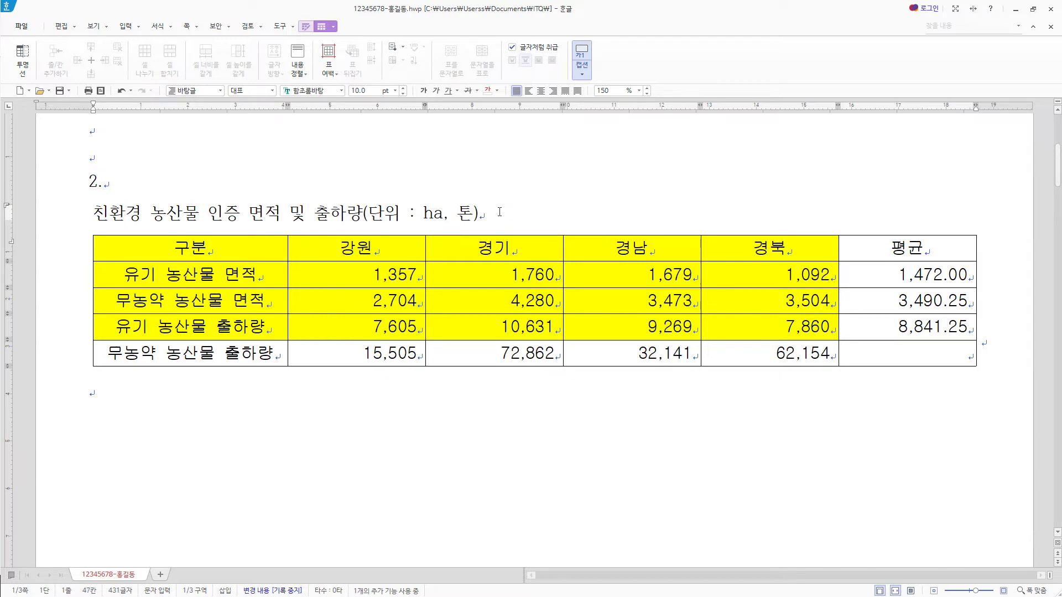
- Format the table caption with the 굴림 font and right alignment
{"action": "left_click_drag", "start_coordinate": [548, 215], "coordinate": [92, 214]}
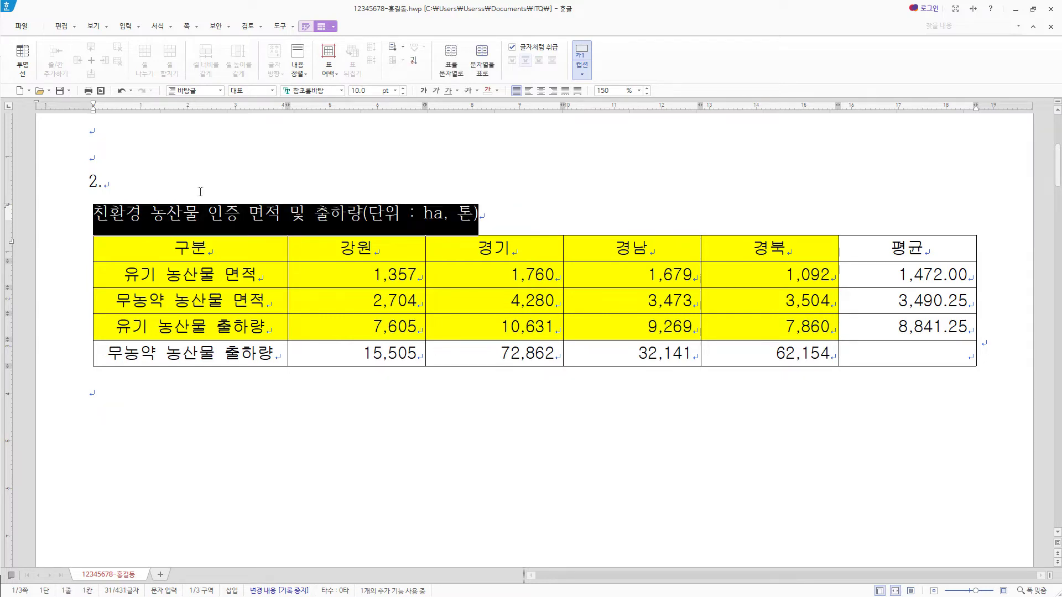
{"action": "left_click", "coordinate": [331, 91]}
{"action": "type", "text": "굴림"}
{"action": "key", "text": "Return"}
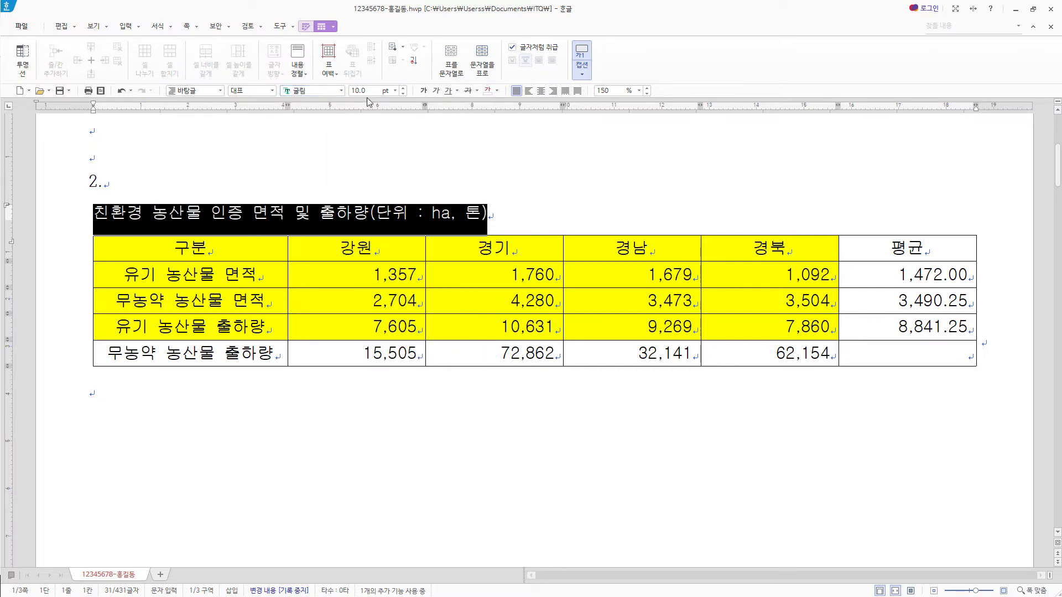
{"action": "left_click", "coordinate": [554, 91]}
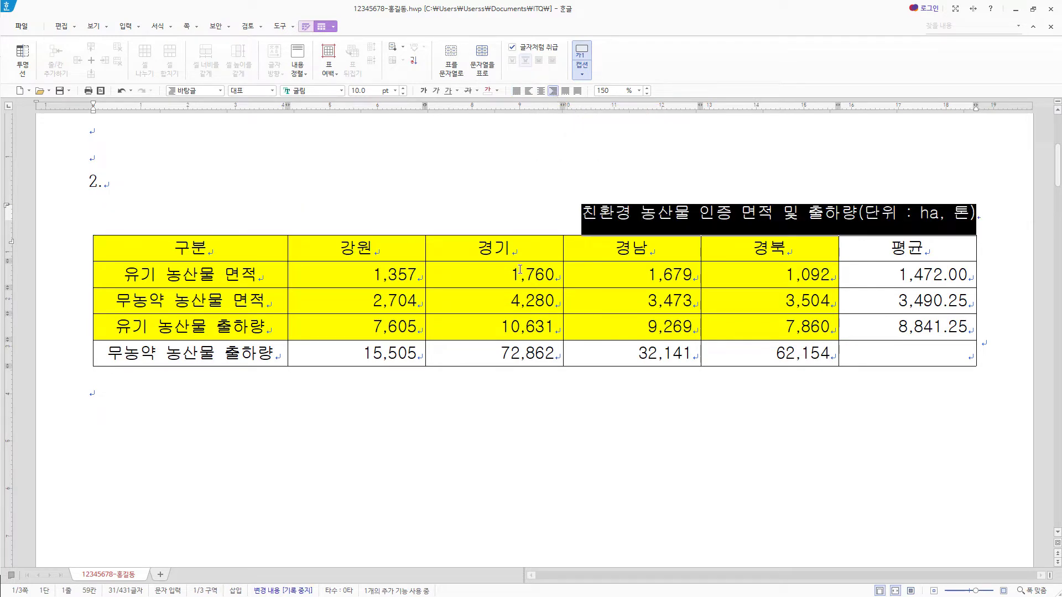
- Apply a 0.5 mm double-line border to the outer edges of the whole table
{"action": "left_click", "coordinate": [198, 247]}
{"action": "left_click_drag", "start_coordinate": [198, 247], "coordinate": [897, 376]}
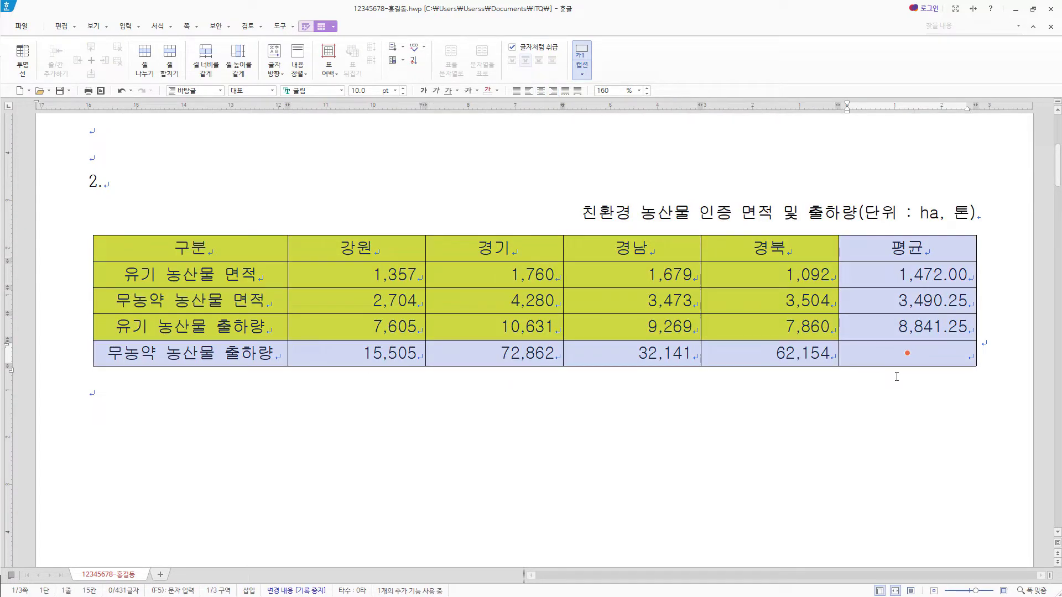
{"action": "key", "text": "l"}
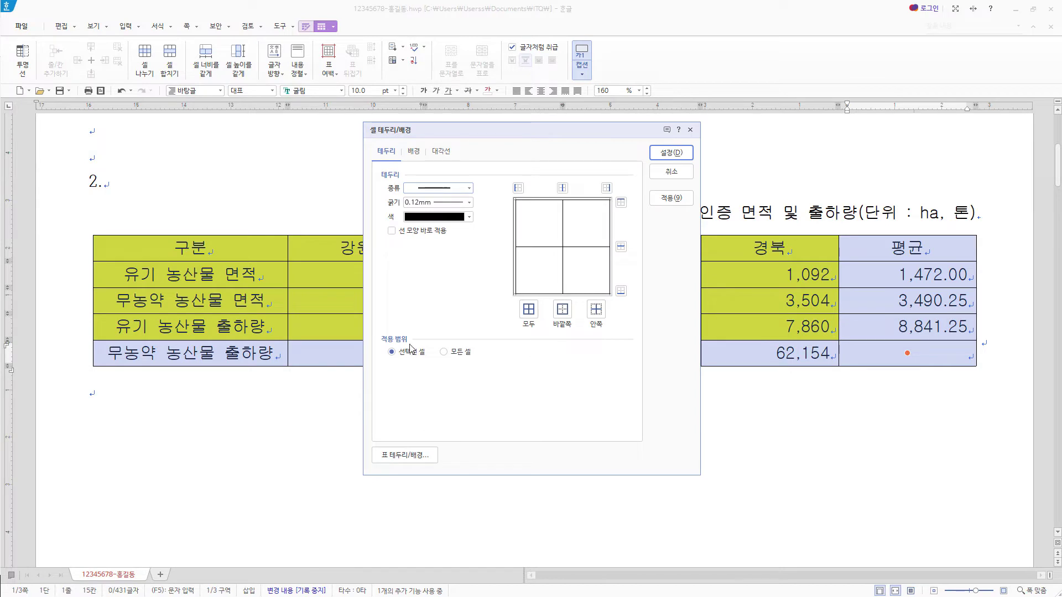
{"action": "left_click", "coordinate": [391, 231]}
{"action": "left_click", "coordinate": [391, 232]}
{"action": "left_click", "coordinate": [469, 188]}
{"action": "left_click", "coordinate": [438, 273]}
{"action": "left_click", "coordinate": [563, 309]}
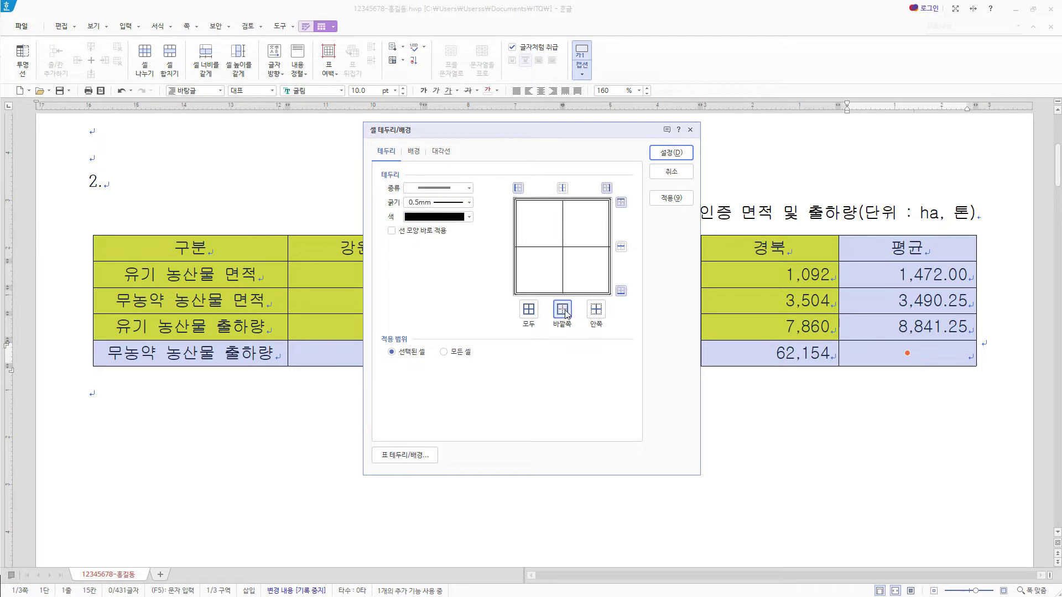
{"action": "left_click", "coordinate": [679, 154]}
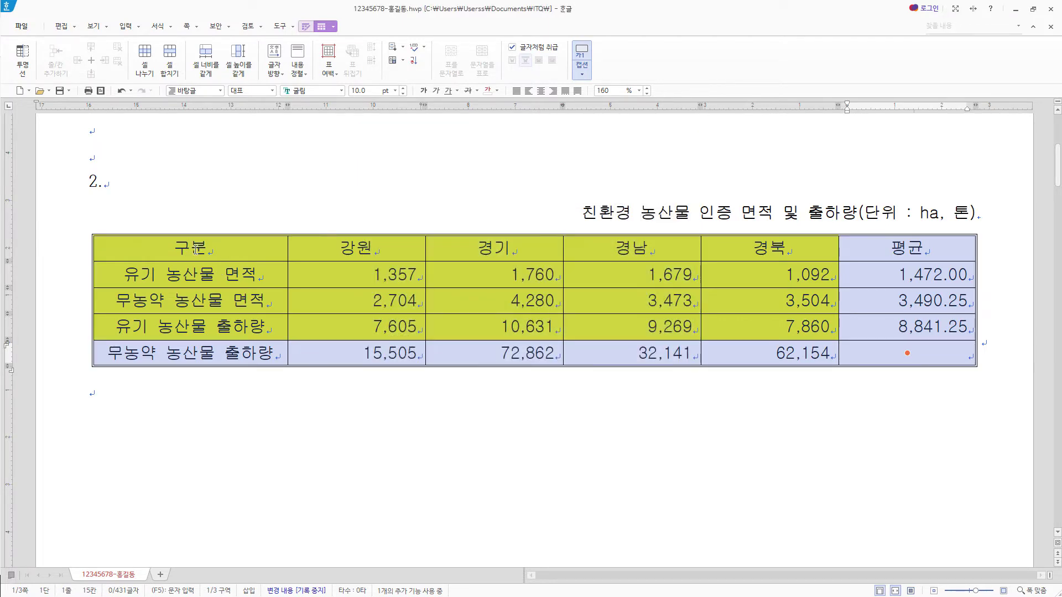
- Apply a 0.5 mm double-line border to the bottom edge of the table's header row
{"action": "left_click_drag", "start_coordinate": [195, 249], "coordinate": [617, 263]}
{"action": "left_click", "coordinate": [907, 250]}
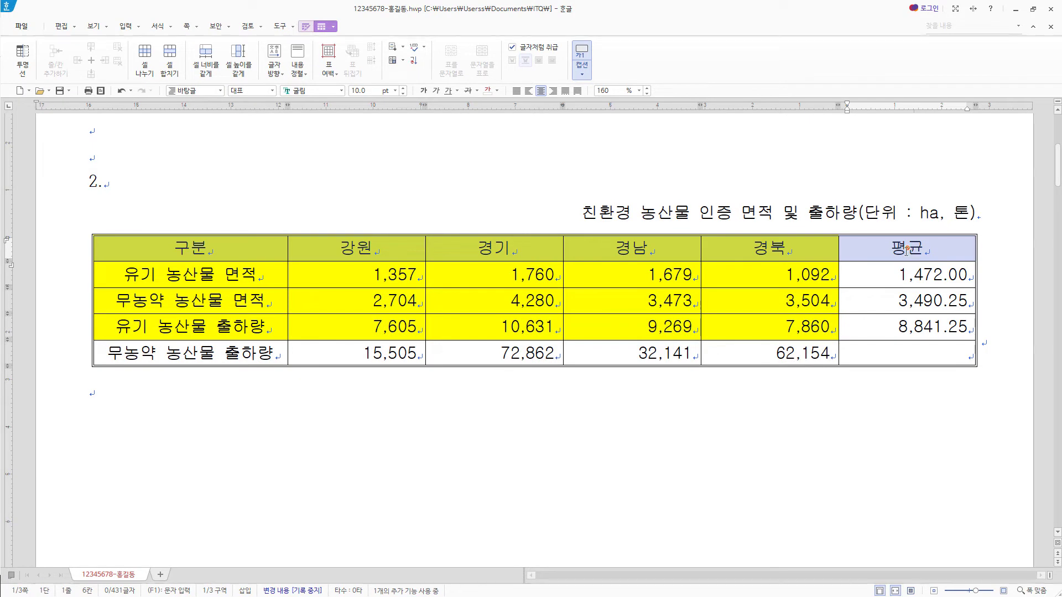
{"action": "key", "text": "l"}
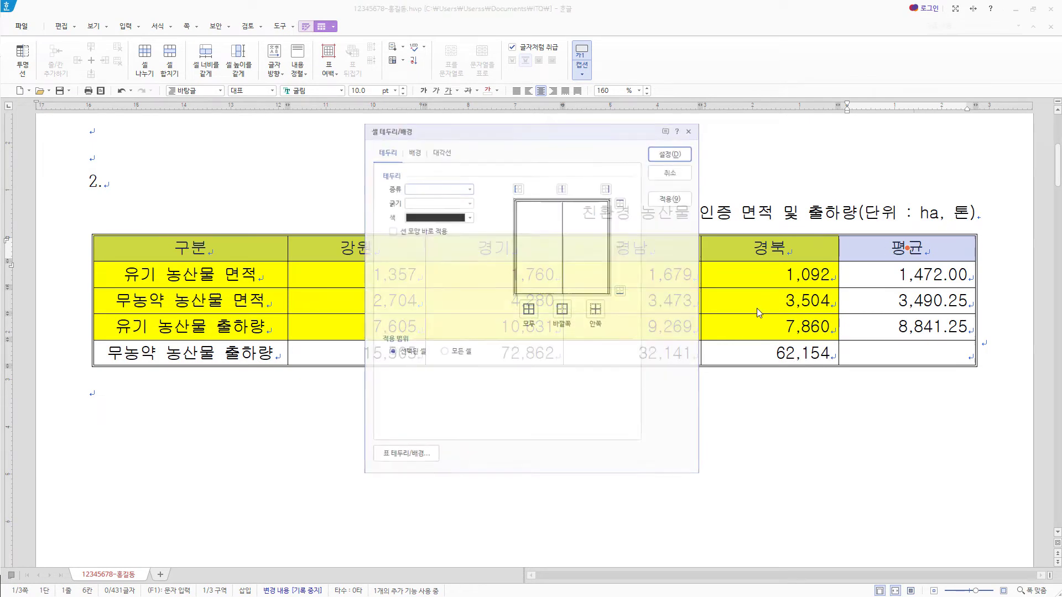
{"action": "left_click", "coordinate": [470, 192]}
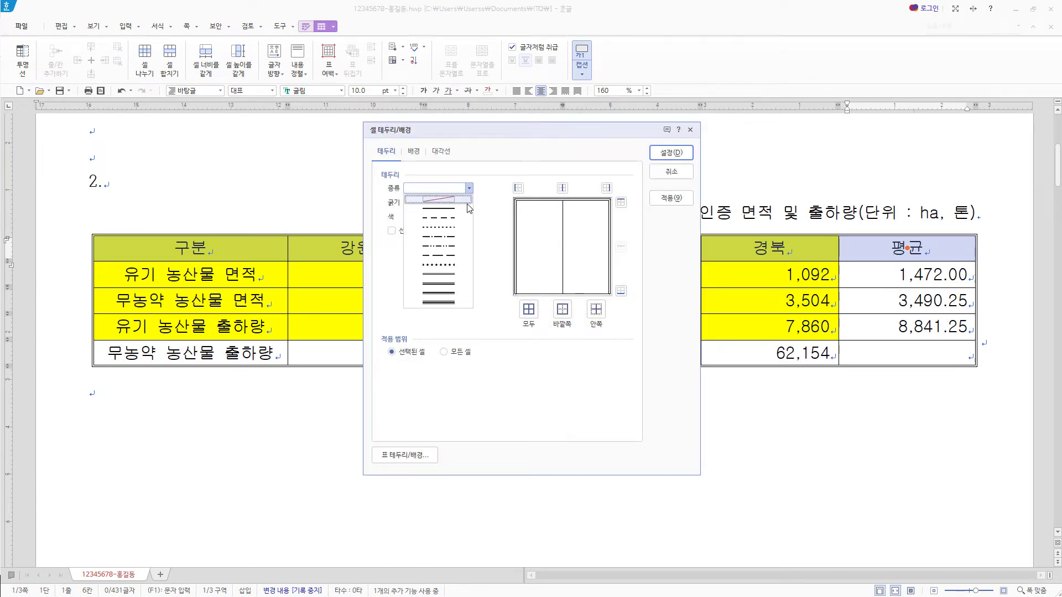
{"action": "left_click", "coordinate": [453, 284]}
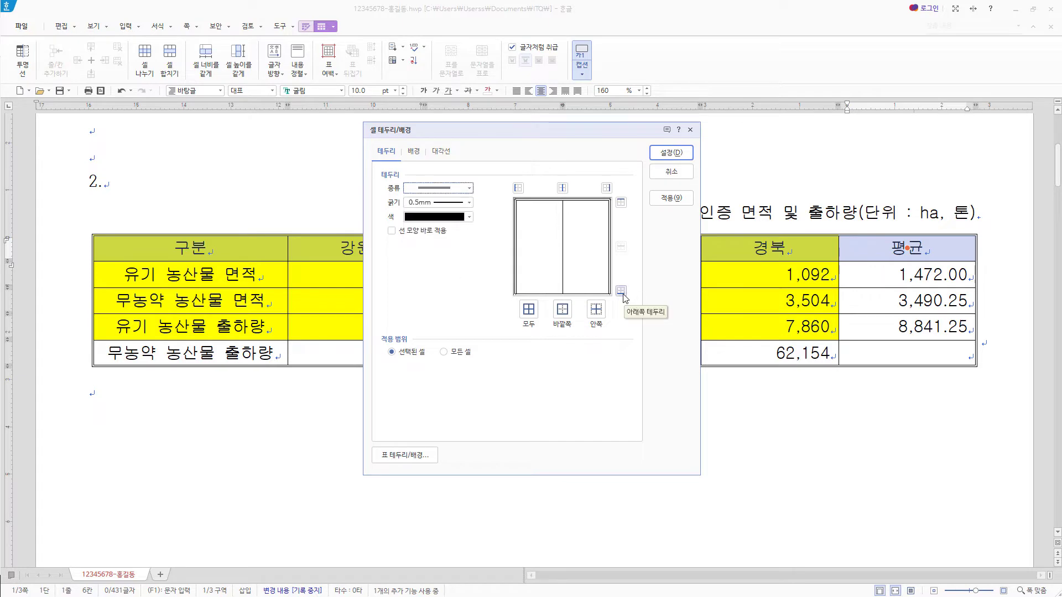
{"action": "left_click", "coordinate": [621, 290]}
{"action": "left_click", "coordinate": [677, 152]}
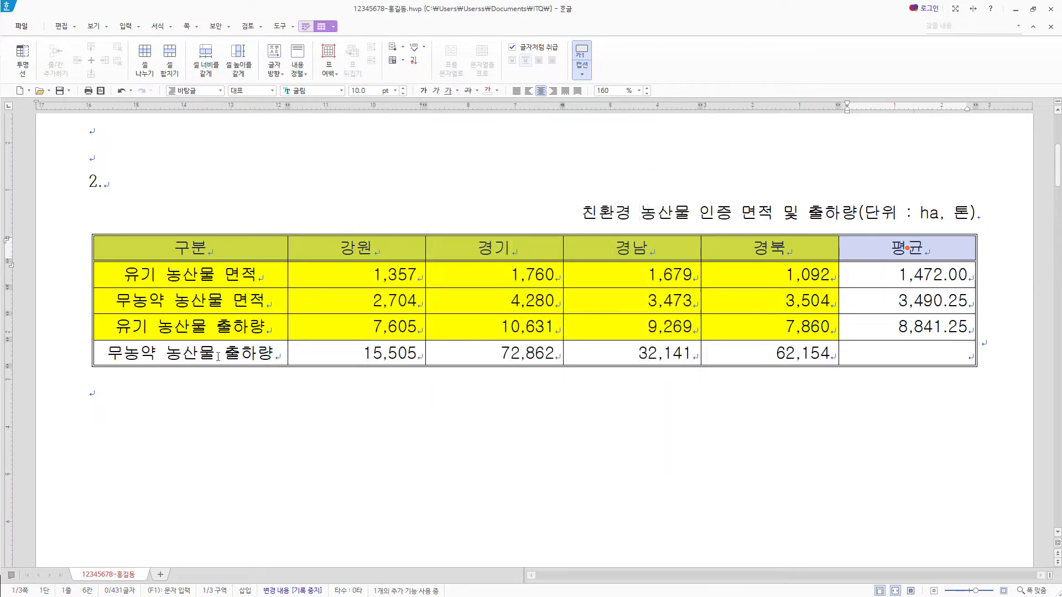
- Apply a 0.5 mm double-line border to the right edge of the table's 구분 column
{"action": "left_click_drag", "start_coordinate": [241, 245], "coordinate": [242, 360]}
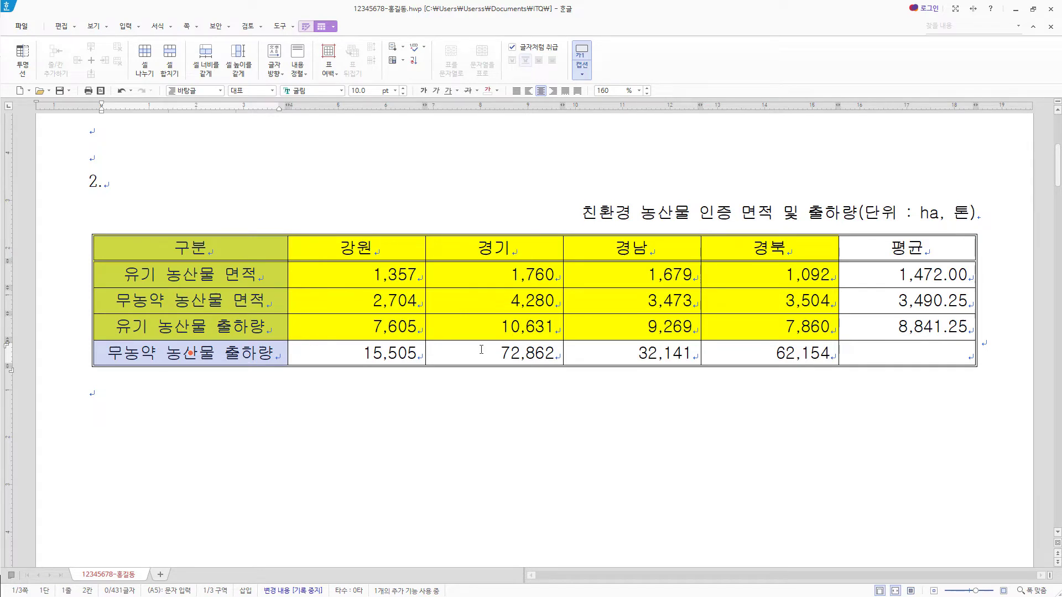
{"action": "key", "text": "l"}
{"action": "left_click", "coordinate": [470, 188]}
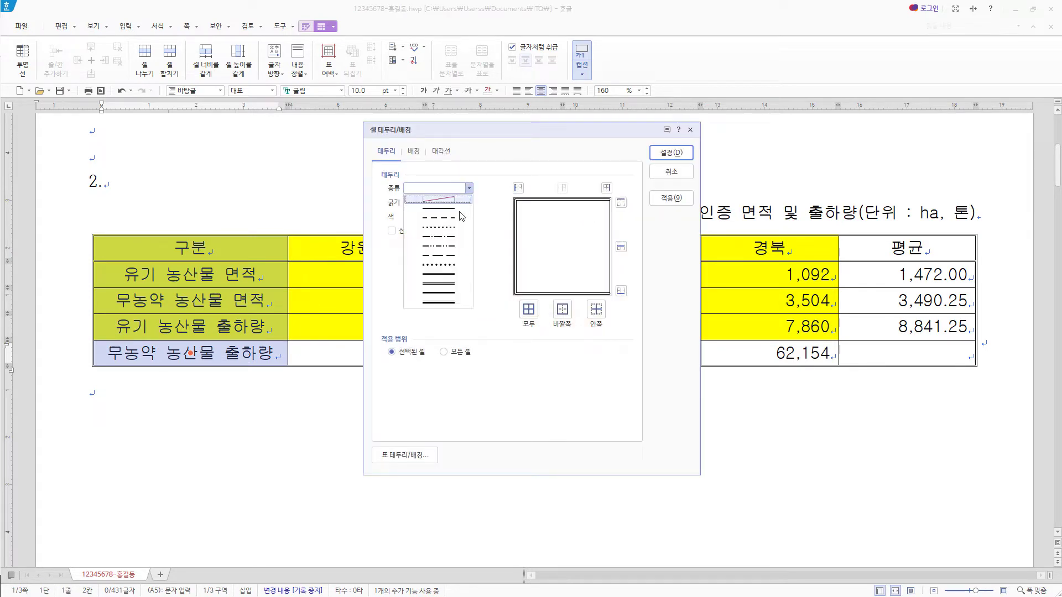
{"action": "left_click", "coordinate": [445, 282]}
{"action": "left_click", "coordinate": [608, 189]}
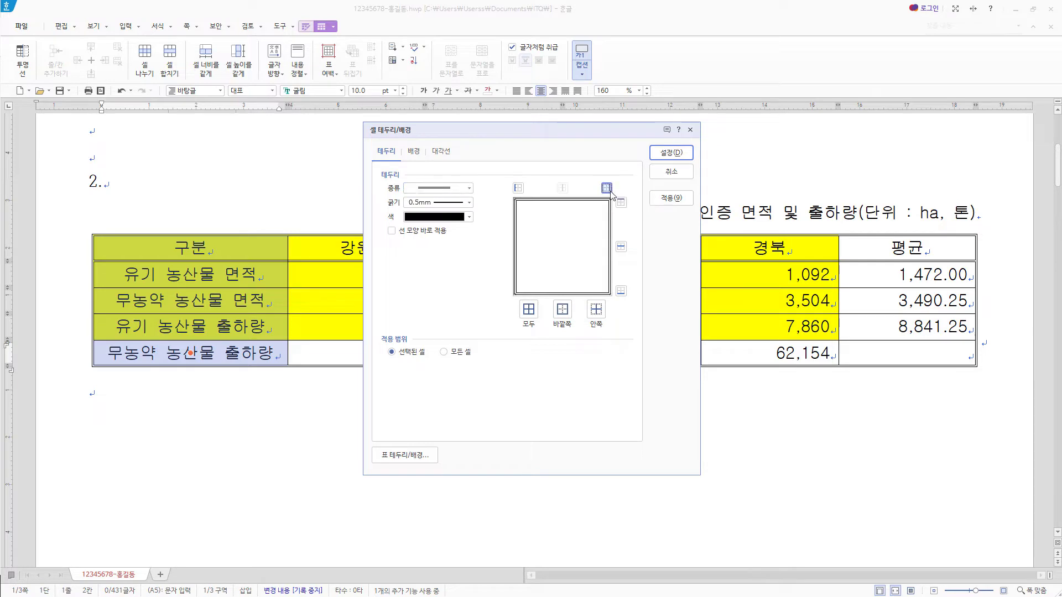
{"action": "left_click", "coordinate": [671, 153]}
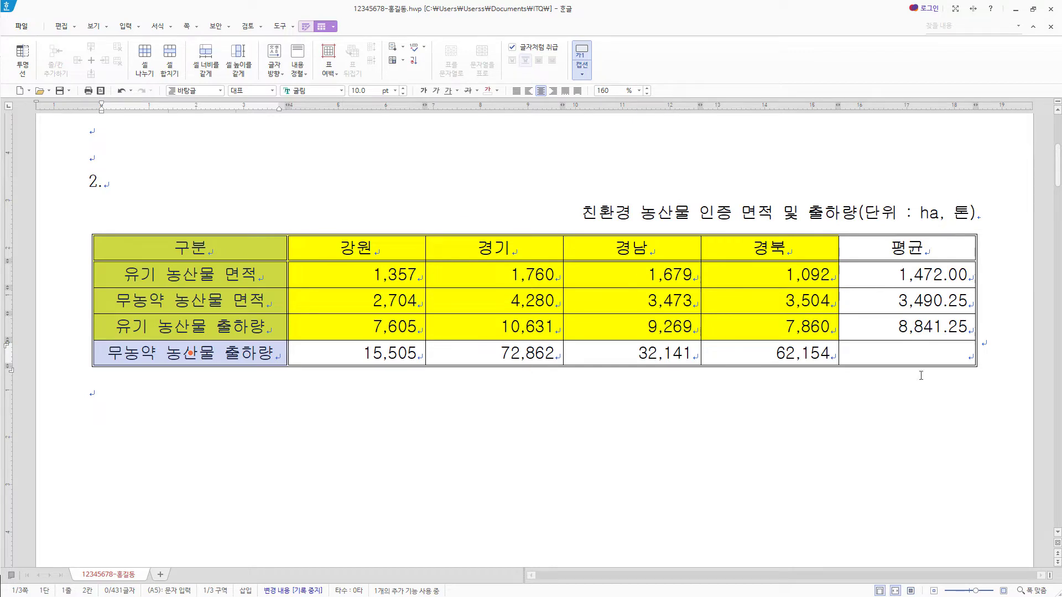
- Cross out the empty 평균 cell of the last row with both diagonal lines
{"action": "left_click", "coordinate": [908, 353]}
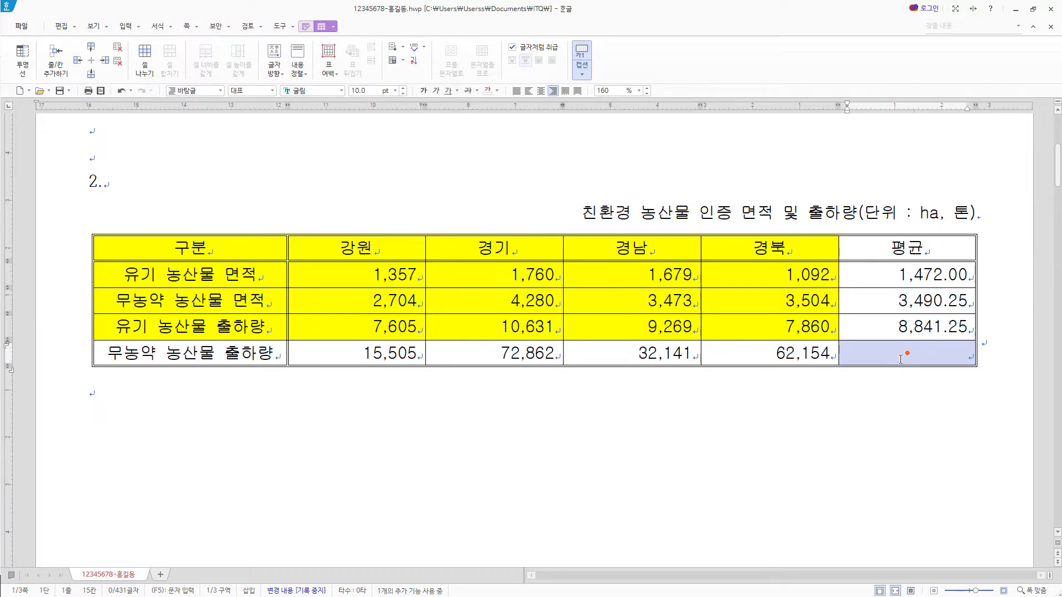
{"action": "key", "text": "l"}
{"action": "left_click", "coordinate": [442, 152]}
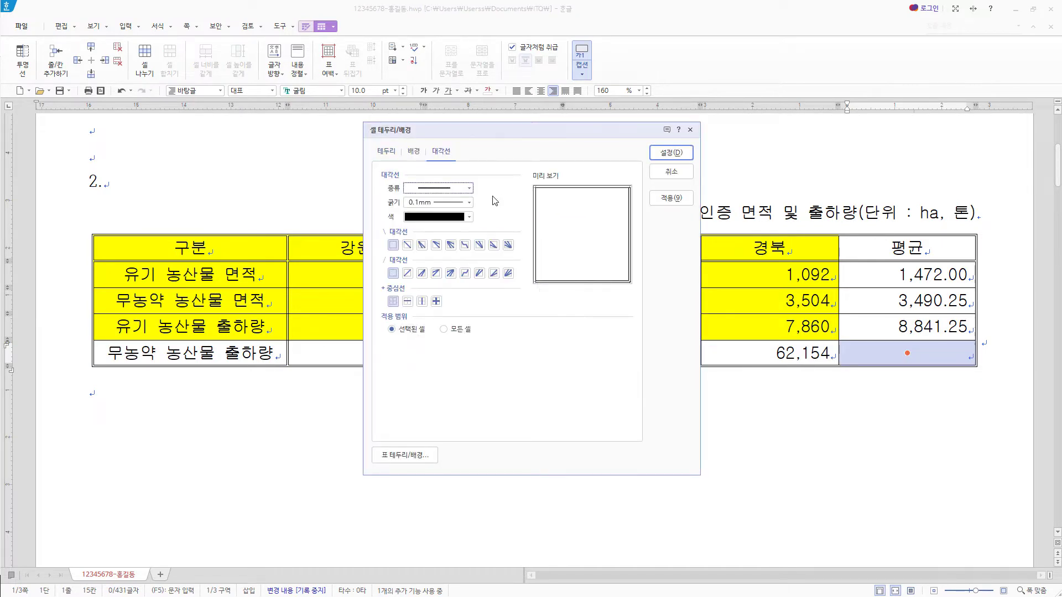
{"action": "left_click", "coordinate": [407, 246]}
{"action": "left_click", "coordinate": [407, 273]}
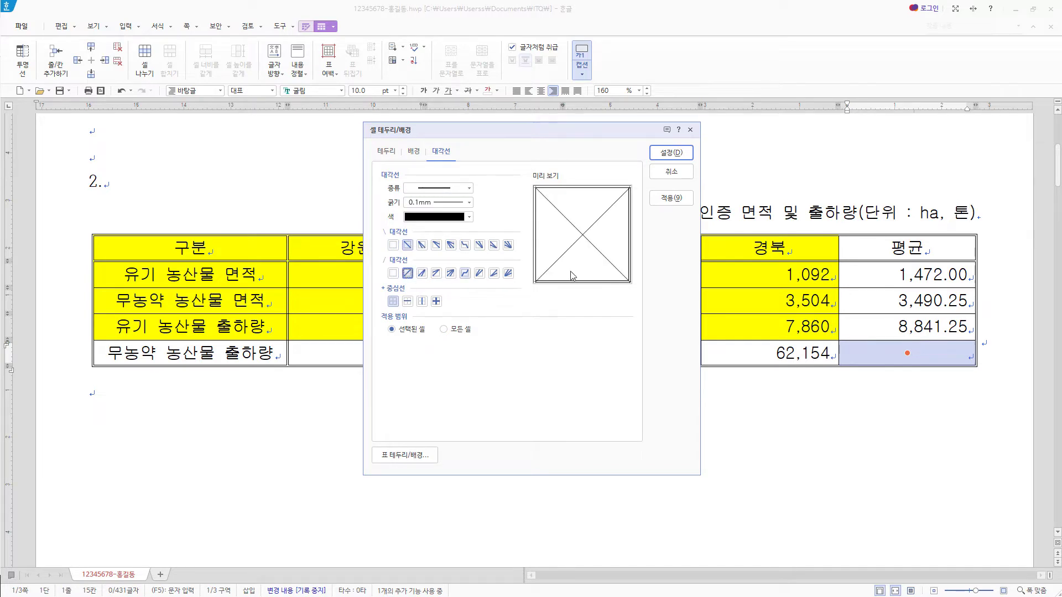
{"action": "left_click", "coordinate": [671, 153]}
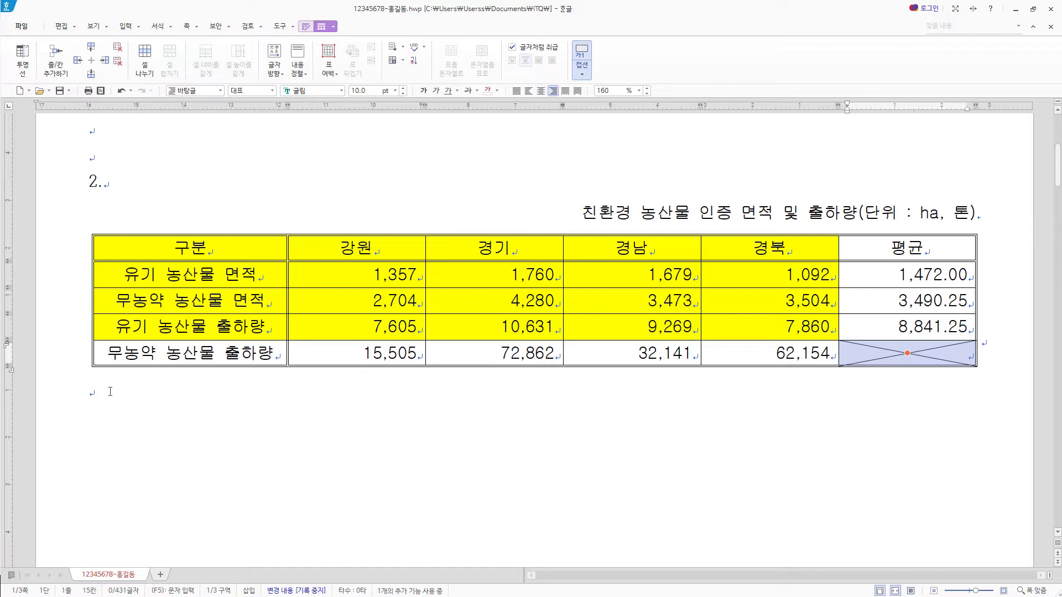
{"action": "left_click", "coordinate": [110, 392]}
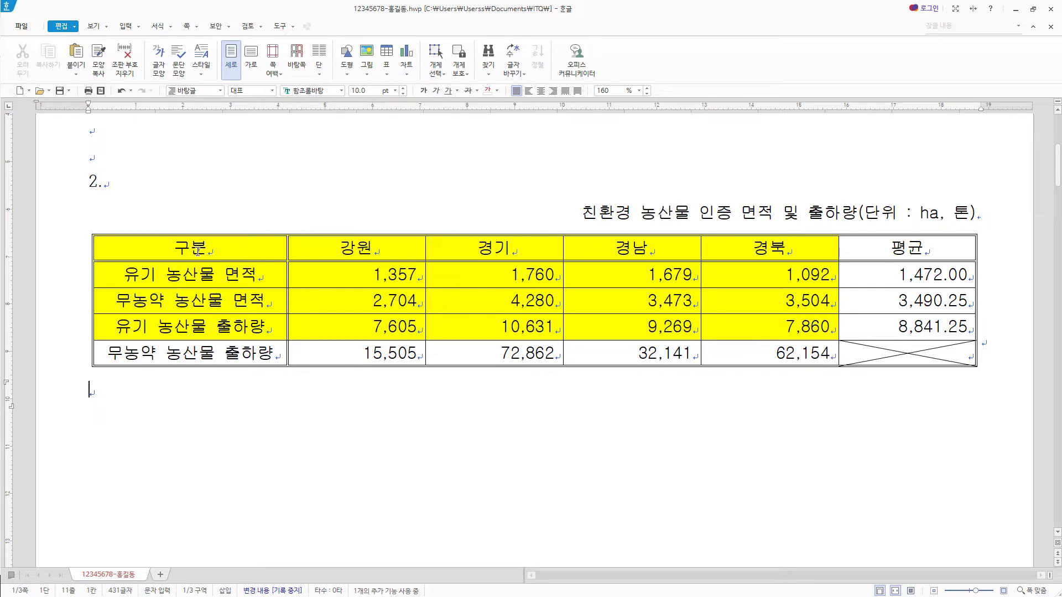
- Insert a clustered column chart (세로 막대형) from the 구분 to 경북 cells of the header and first three data rows
{"action": "left_click_drag", "start_coordinate": [197, 251], "coordinate": [730, 320]}
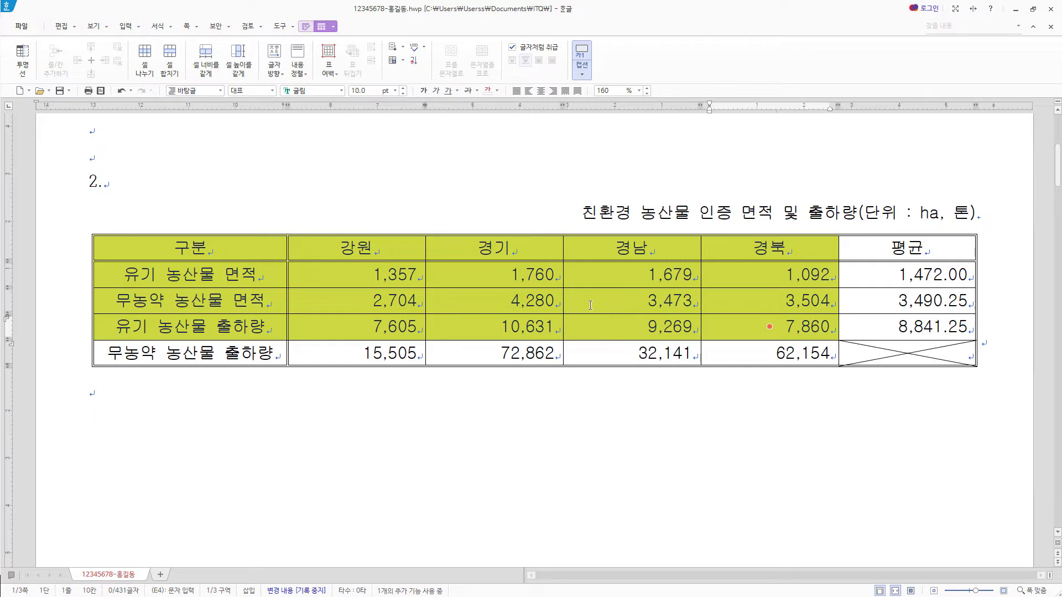
{"action": "right_click", "coordinate": [616, 291]}
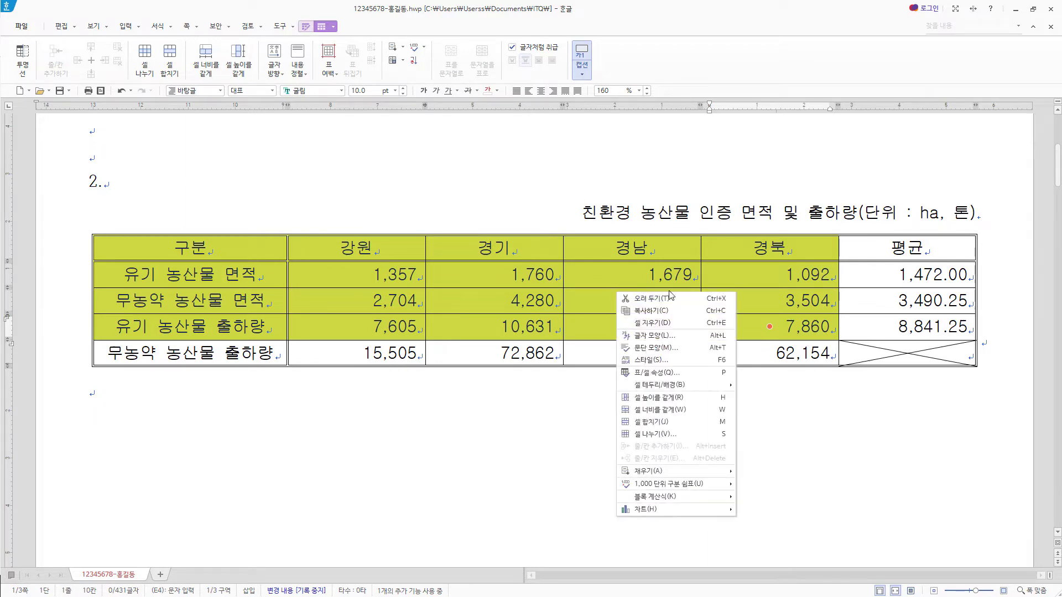
{"action": "mouse_move", "coordinate": [681, 507]}
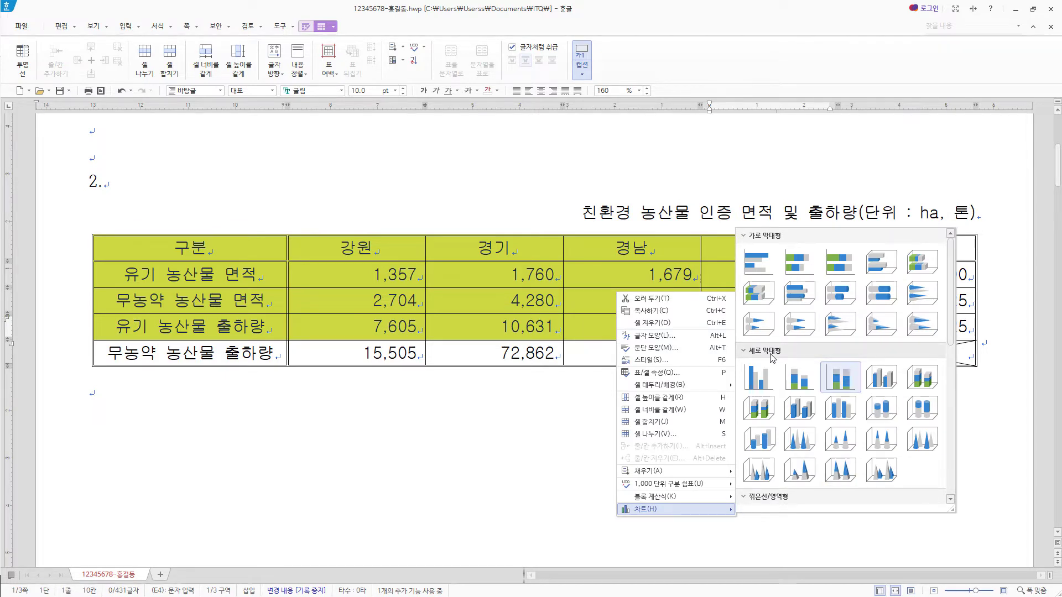
{"action": "left_click", "coordinate": [758, 382]}
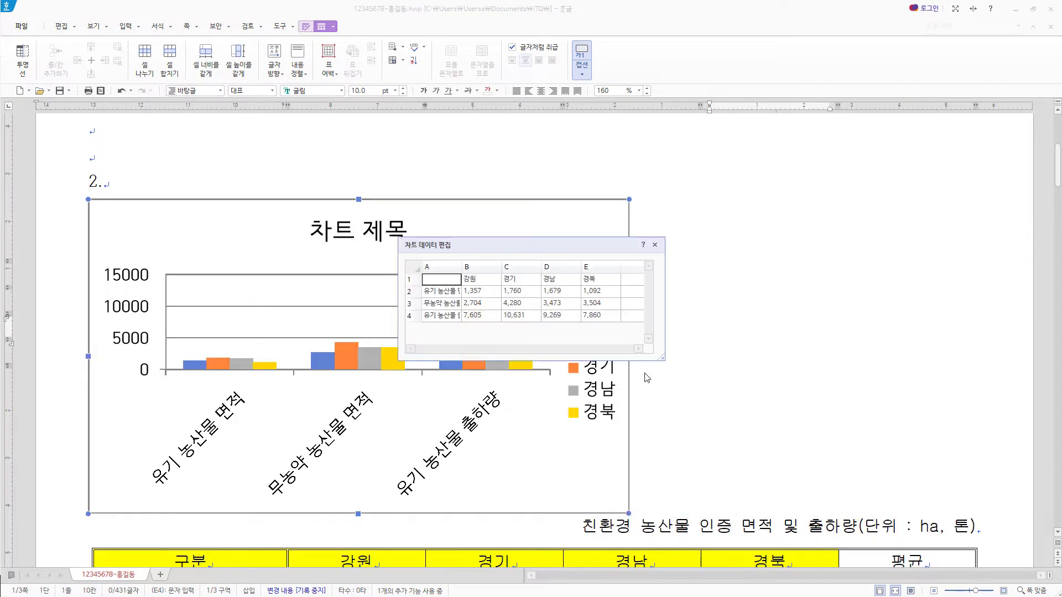
{"action": "left_click", "coordinate": [655, 245]}
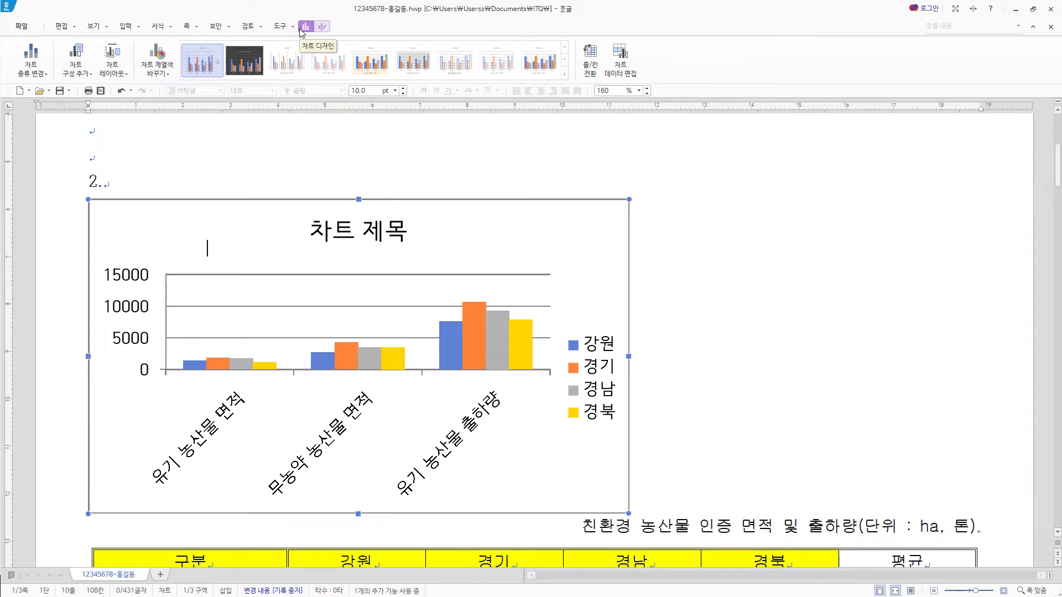
- Try swapping the chart's rows and columns, and swap them back
{"action": "left_click", "coordinate": [590, 71]}
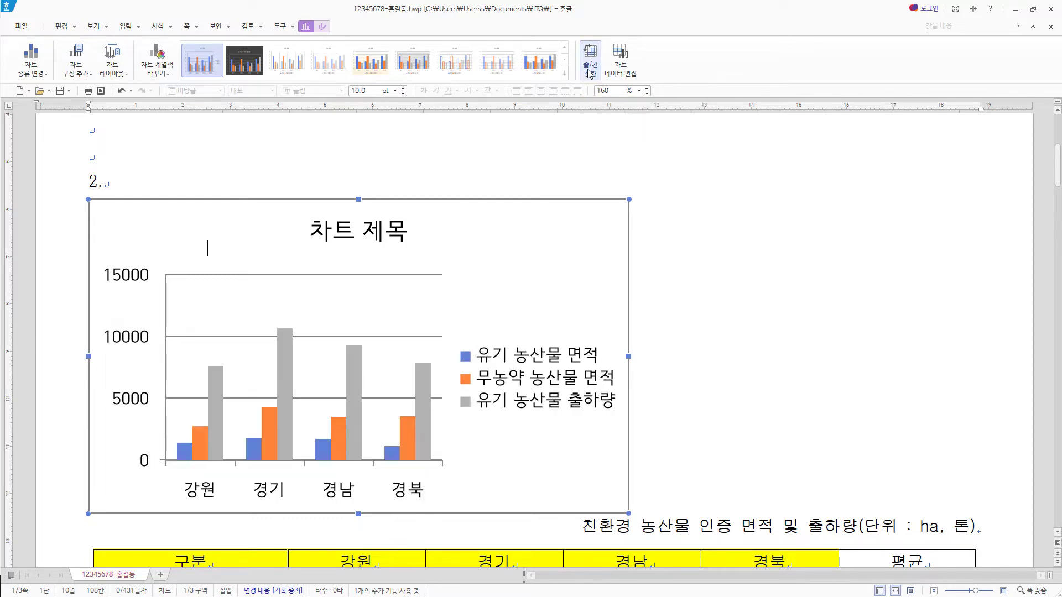
{"action": "left_click", "coordinate": [591, 71]}
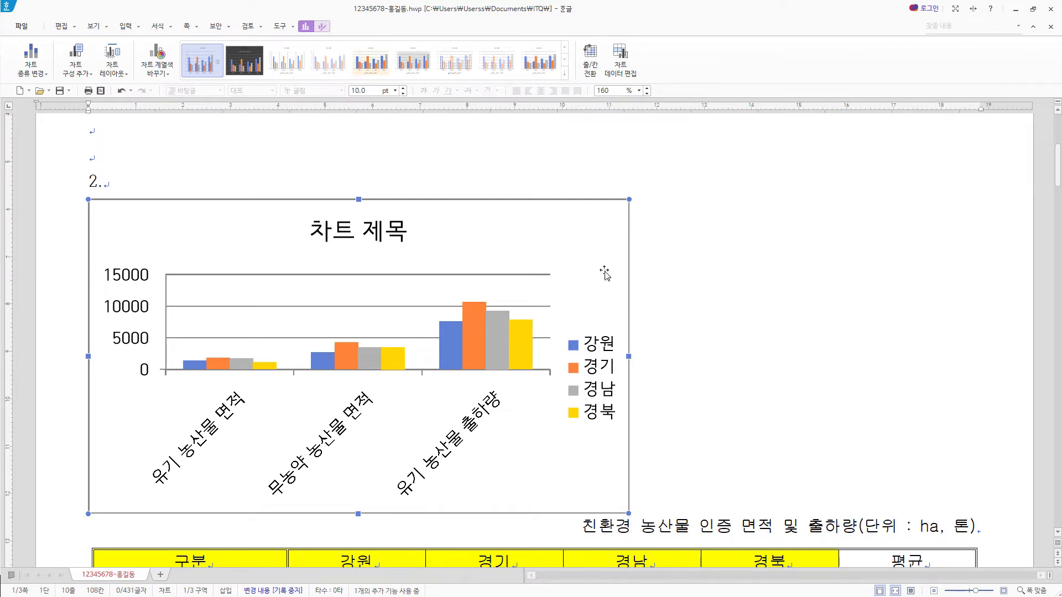
- Move the chart below the table with one blank line between them, and widen it to the table's width
{"action": "key", "text": "Delete"}
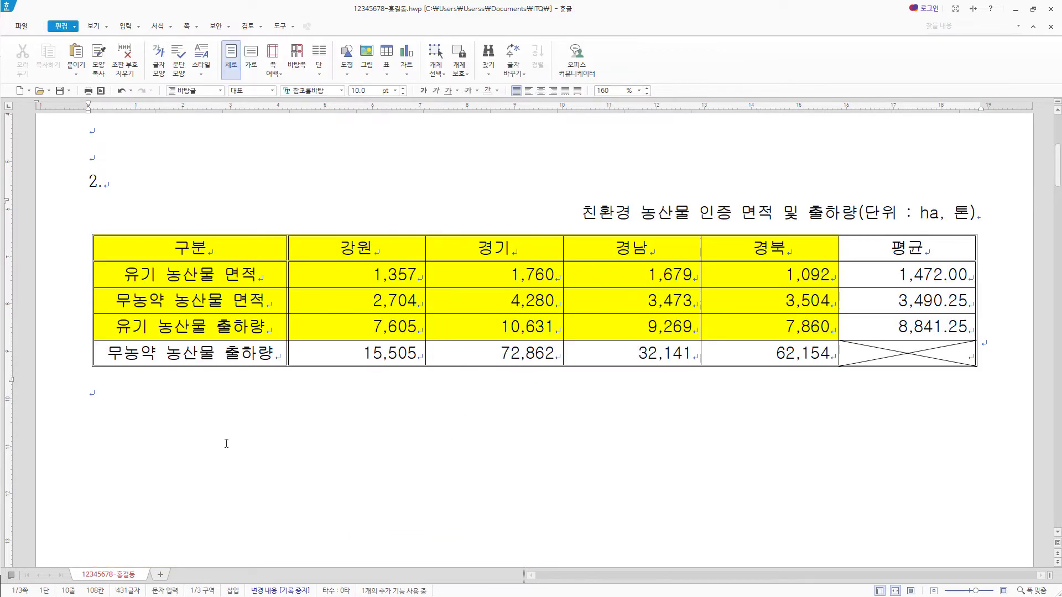
{"action": "left_click", "coordinate": [113, 396]}
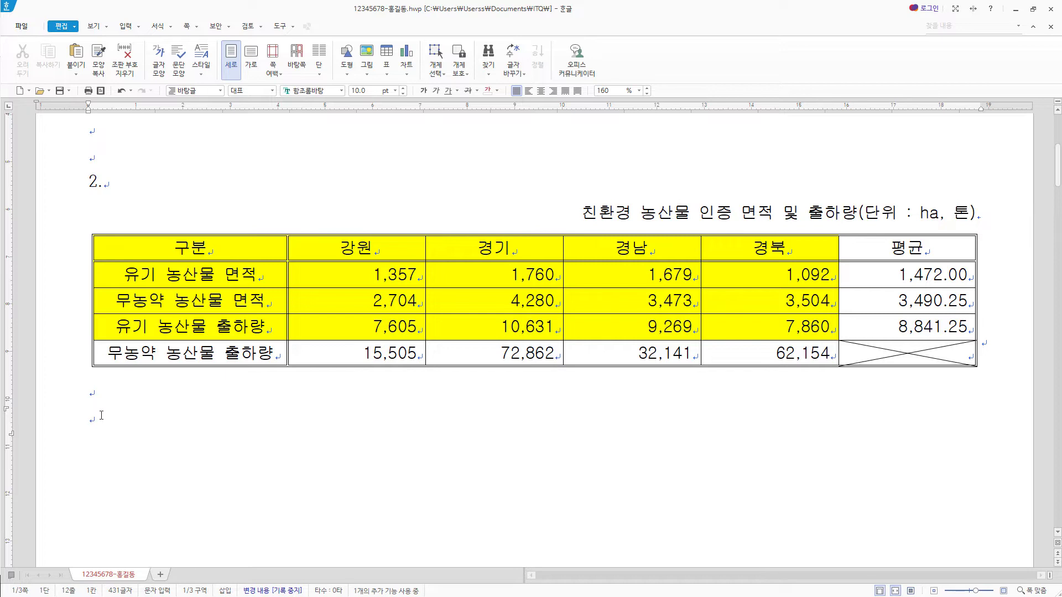
{"action": "key", "text": "ctrl+v"}
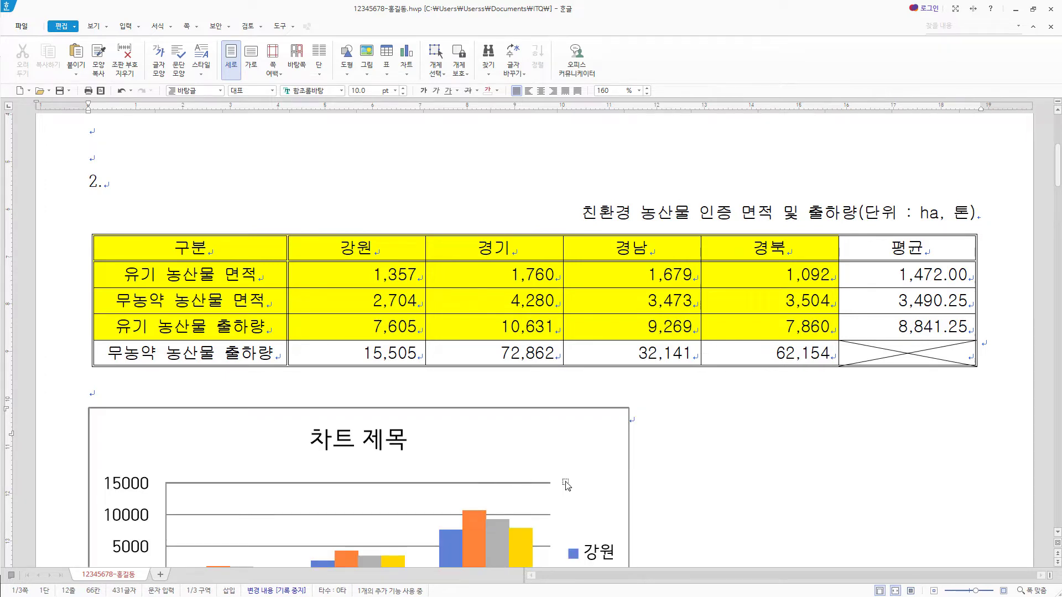
{"action": "scroll", "coordinate": [568, 481], "scroll_direction": "down", "scroll_amount": 1}
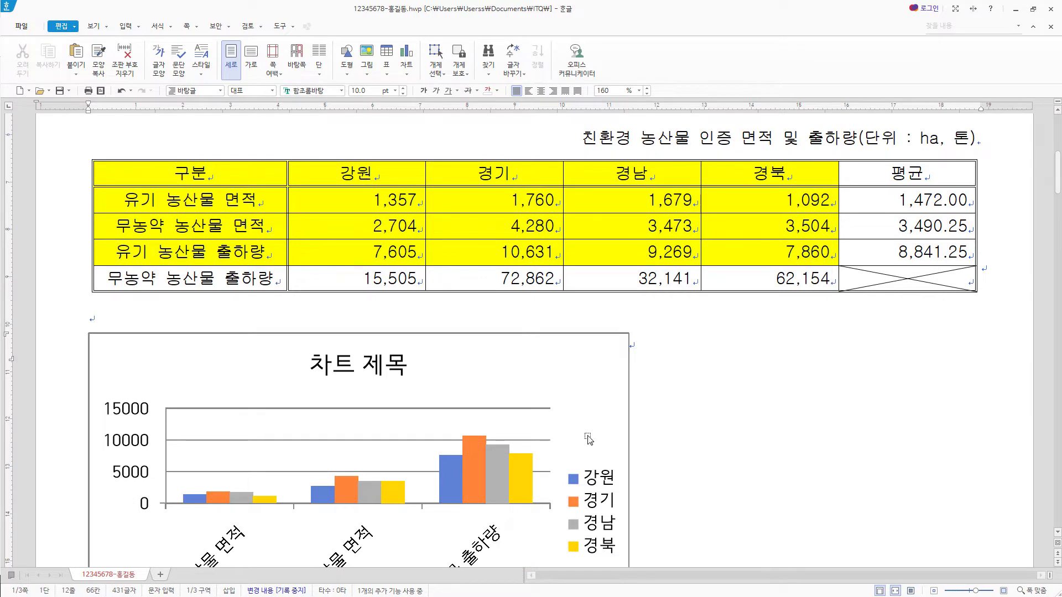
{"action": "left_click", "coordinate": [618, 432]}
{"action": "scroll", "coordinate": [725, 507], "scroll_direction": "down", "scroll_amount": 2}
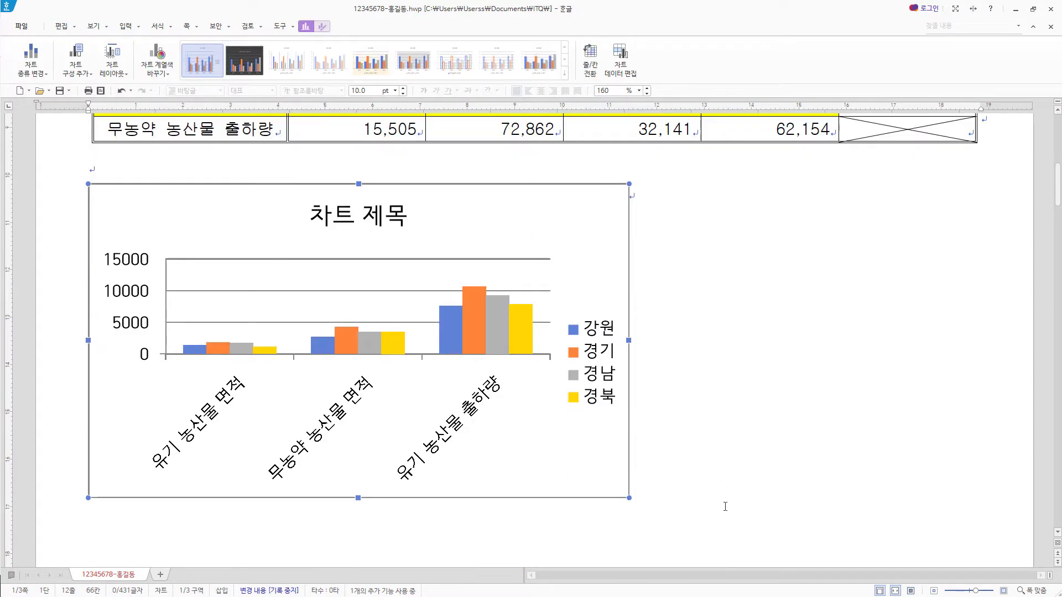
{"action": "left_click_drag", "start_coordinate": [631, 340], "coordinate": [977, 314]}
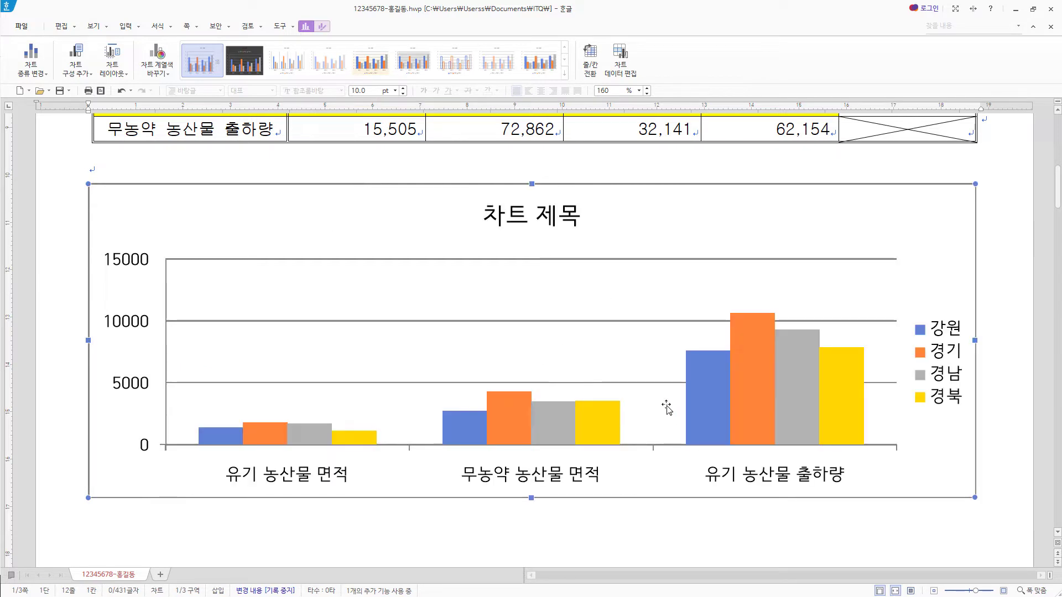
- Replace the chart title text with 친환경 농산물 인증 면적 및 출하량
{"action": "left_click", "coordinate": [549, 218]}
{"action": "right_click", "coordinate": [549, 218]}
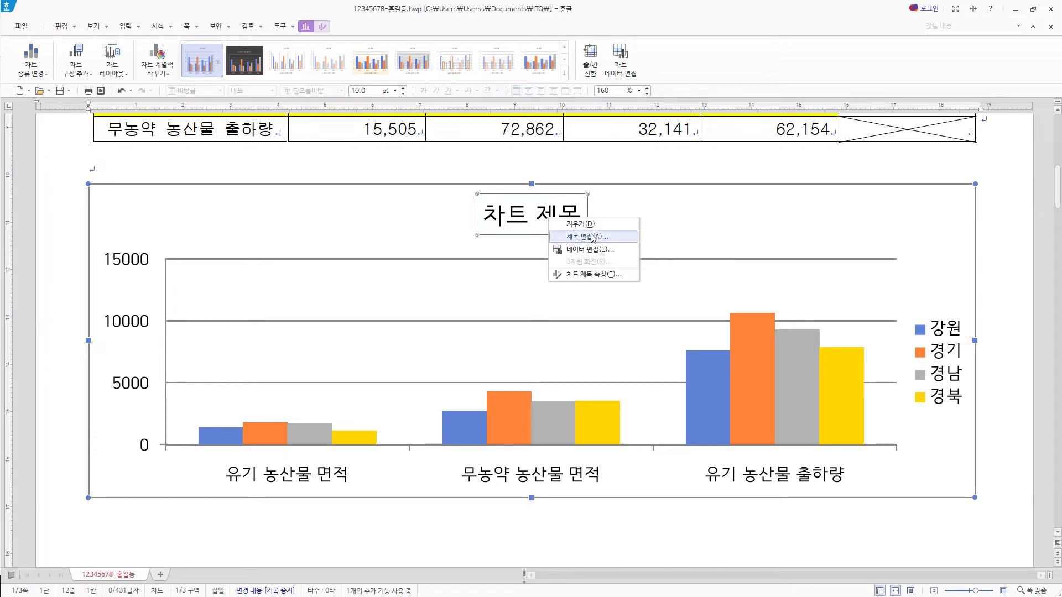
{"action": "left_click", "coordinate": [592, 238]}
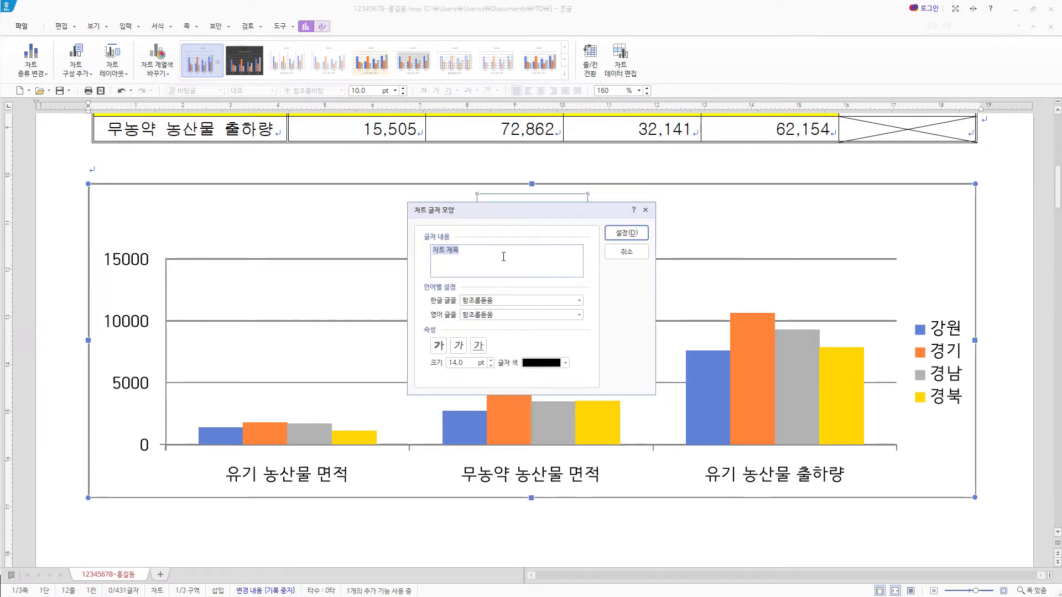
{"action": "type", "text": "친환경 농산물 인증 면적 및 출하량"}
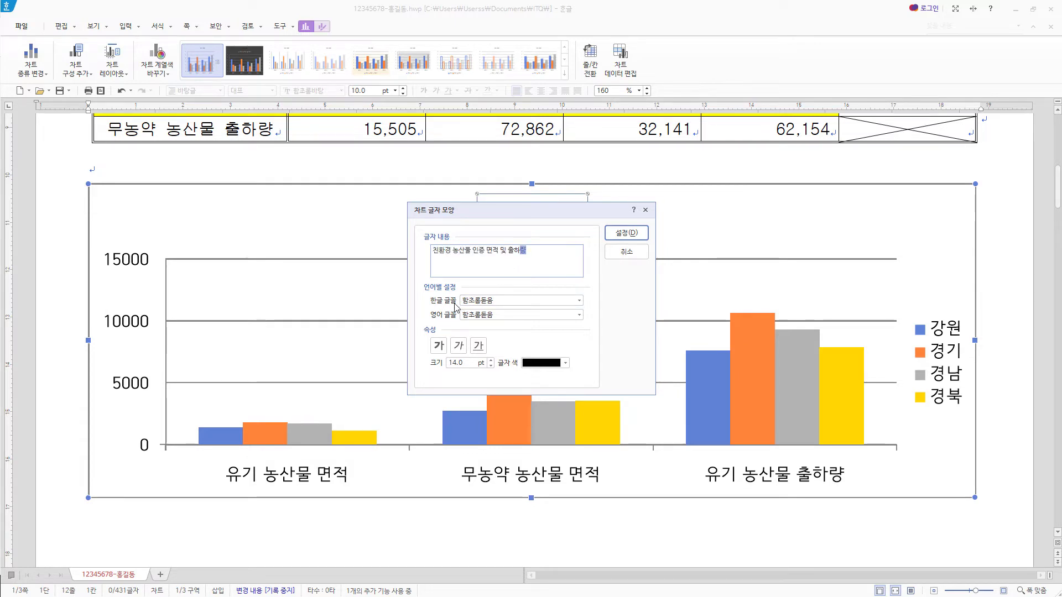
- Format the chart title in bold 12 pt with 돋움 as both the Korean and English font
{"action": "double_click", "coordinate": [515, 300]}
{"action": "key", "text": "BackSpace"}
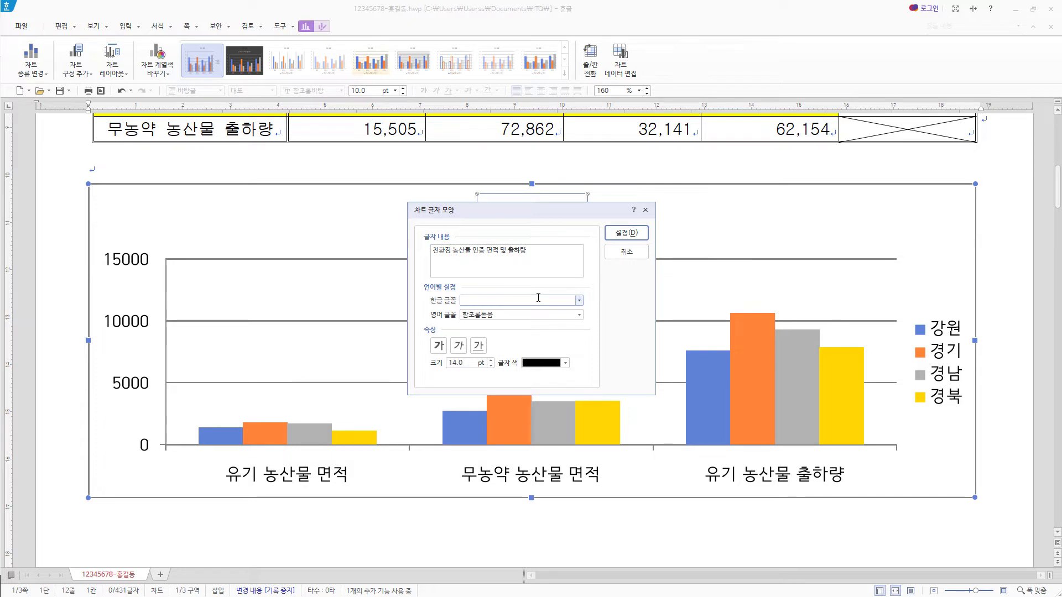
{"action": "type", "text": "돋움"}
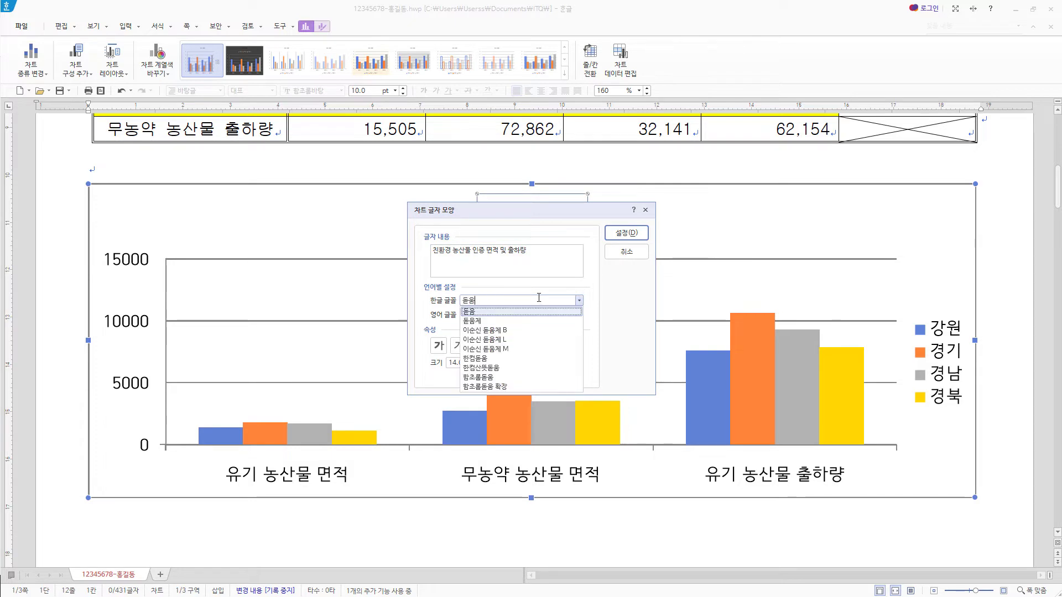
{"action": "left_click", "coordinate": [489, 313]}
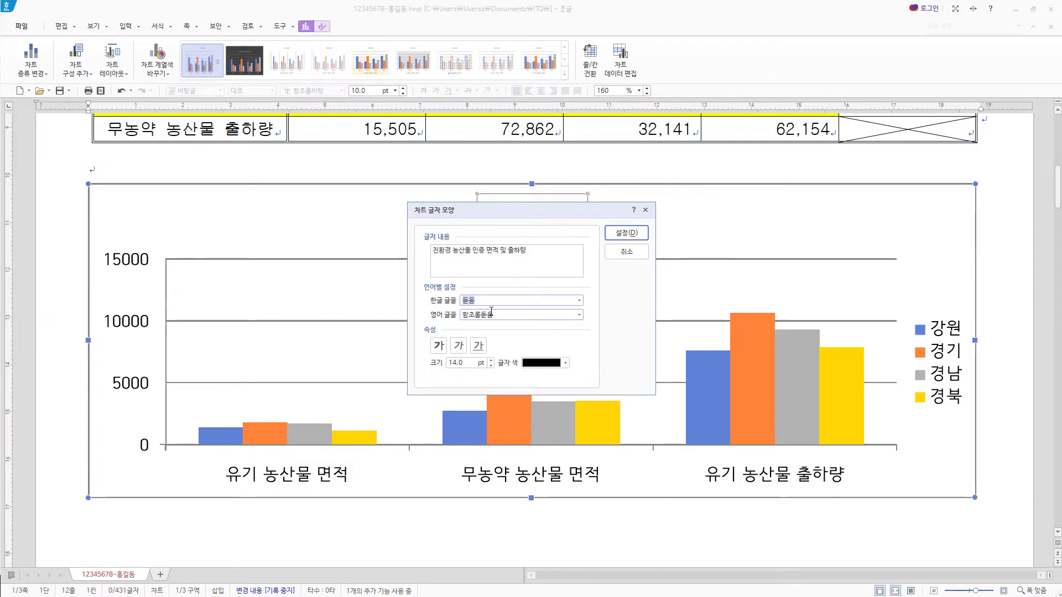
{"action": "left_click", "coordinate": [510, 315]}
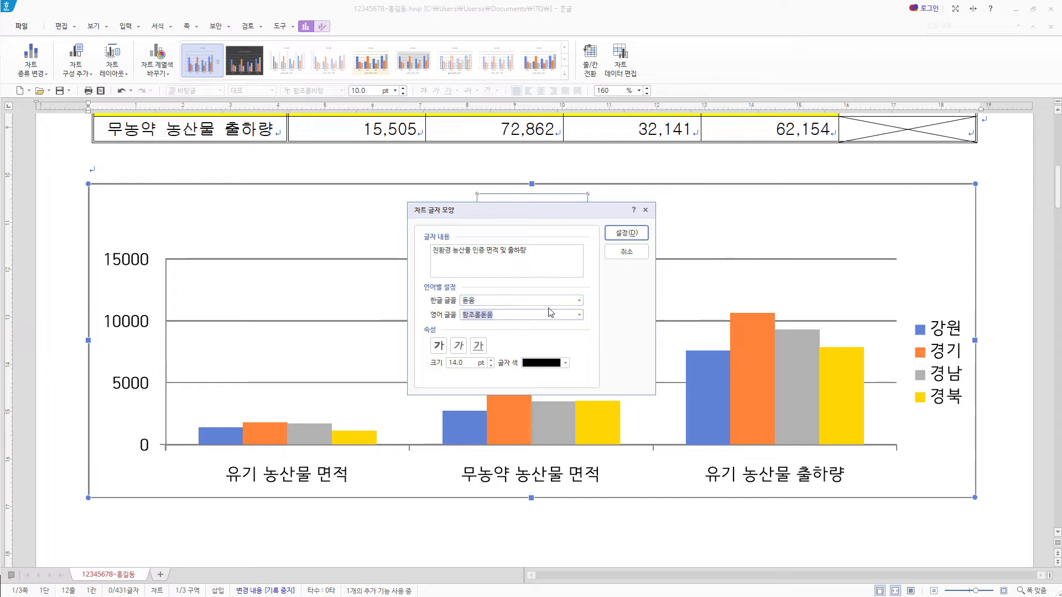
{"action": "type", "text": "돋움"}
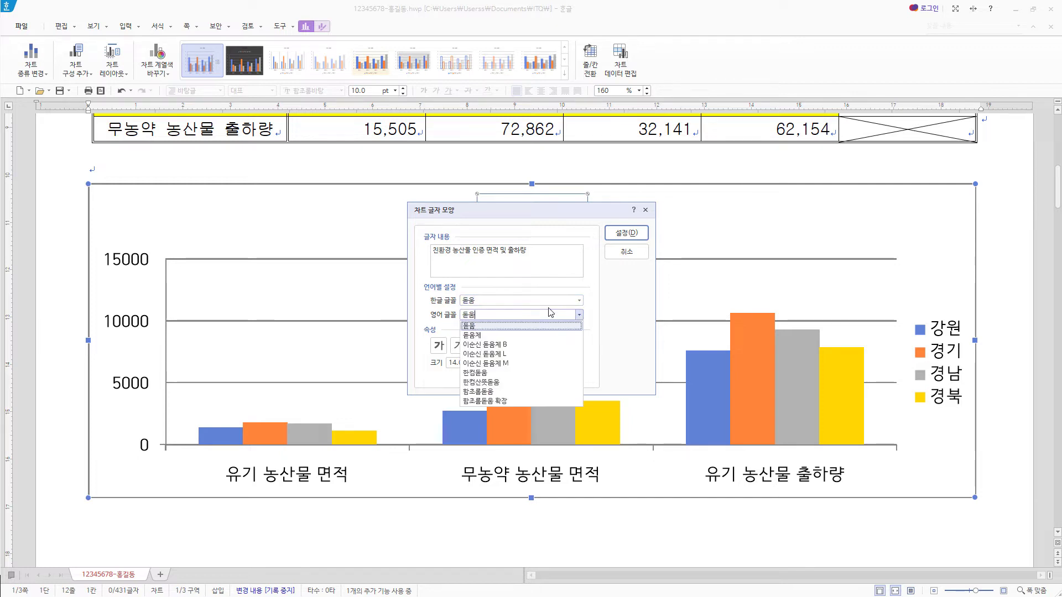
{"action": "left_click", "coordinate": [500, 326]}
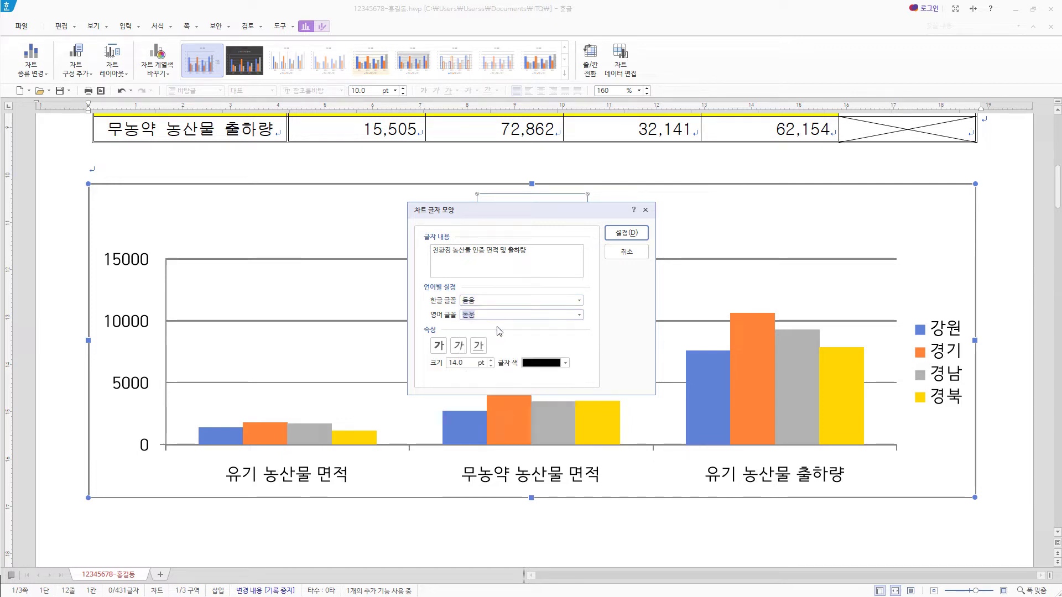
{"action": "left_click", "coordinate": [439, 346]}
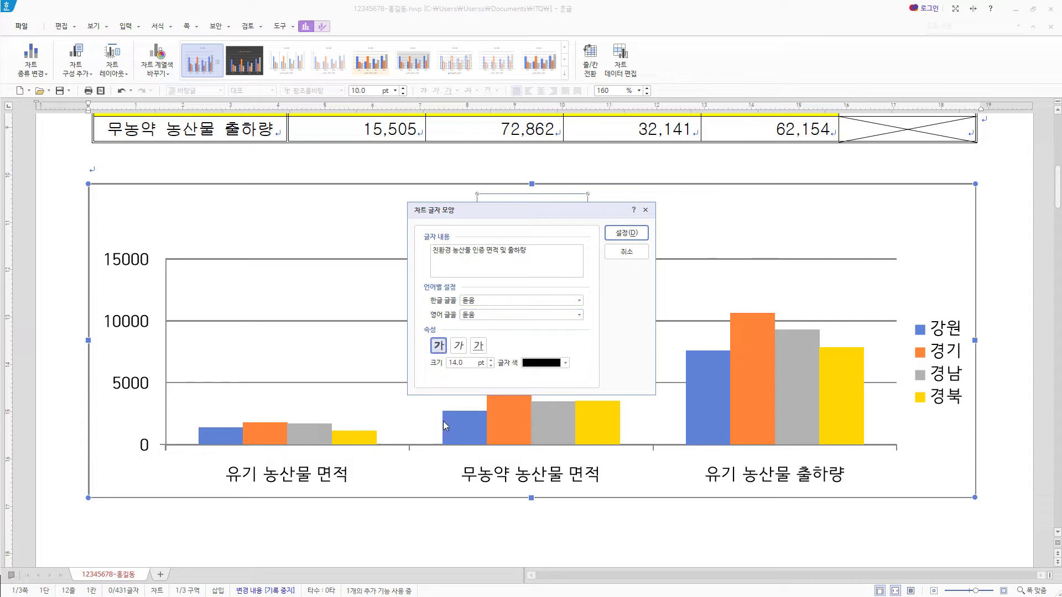
{"action": "left_click", "coordinate": [491, 366]}
{"action": "left_click", "coordinate": [490, 365]}
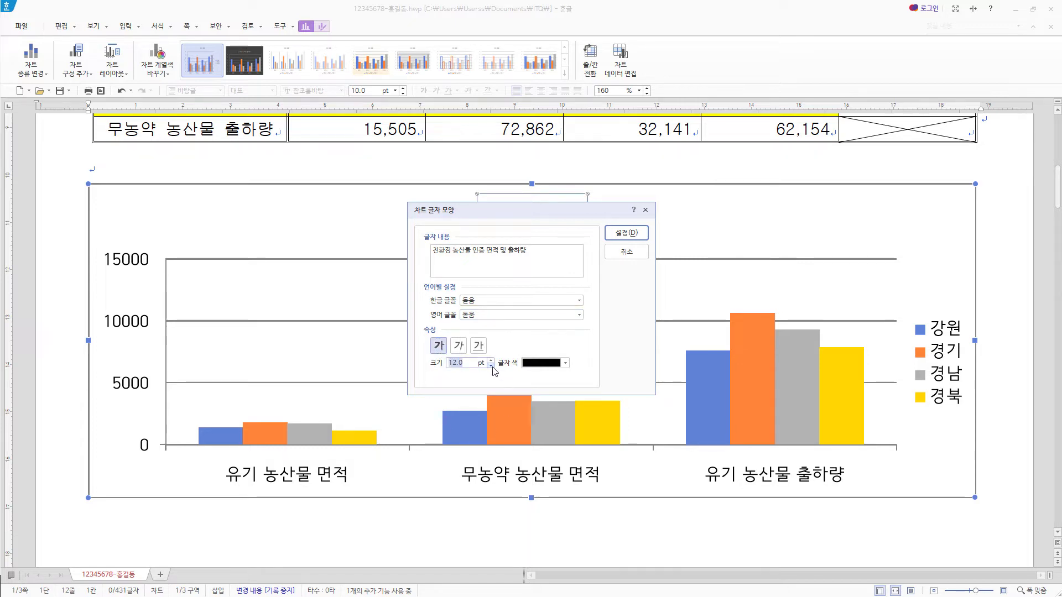
{"action": "left_click", "coordinate": [626, 233]}
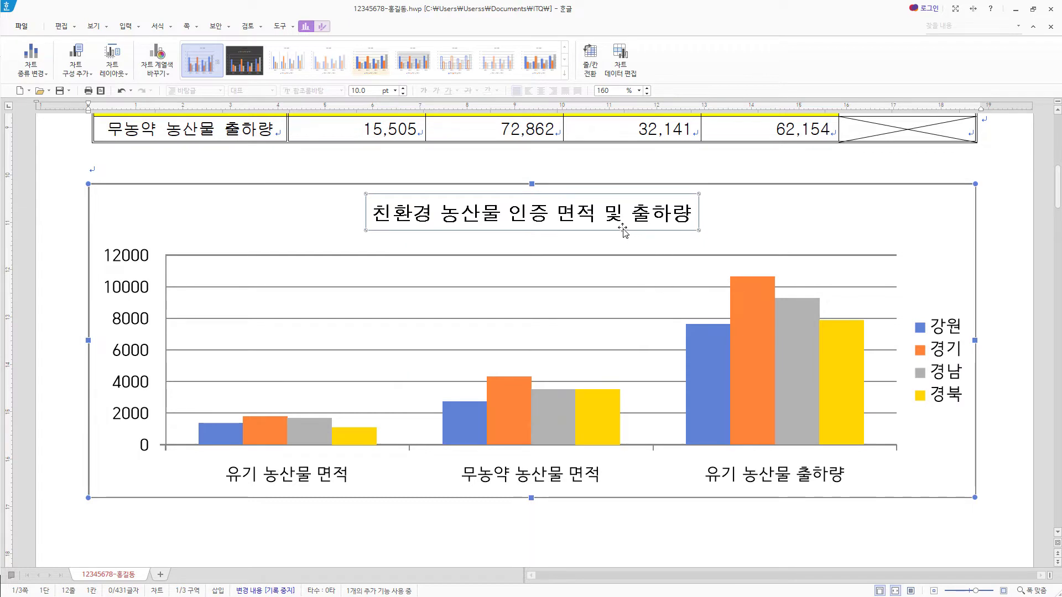
- Give the chart title a white fill, a black outline and a shadow cast toward its lower right
{"action": "double_click", "coordinate": [568, 216]}
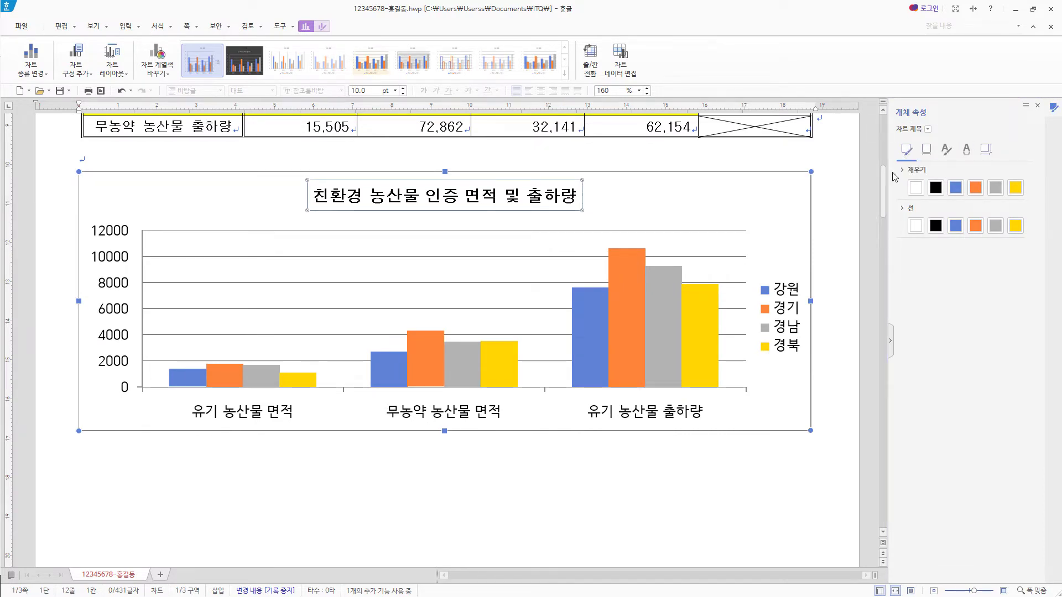
{"action": "left_click", "coordinate": [916, 191]}
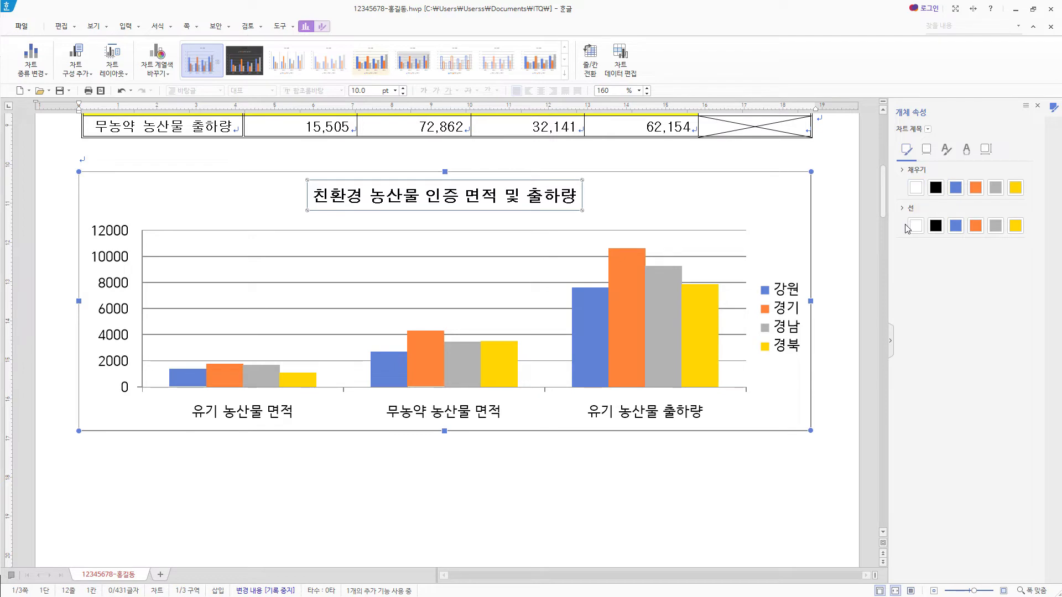
{"action": "left_click", "coordinate": [935, 226]}
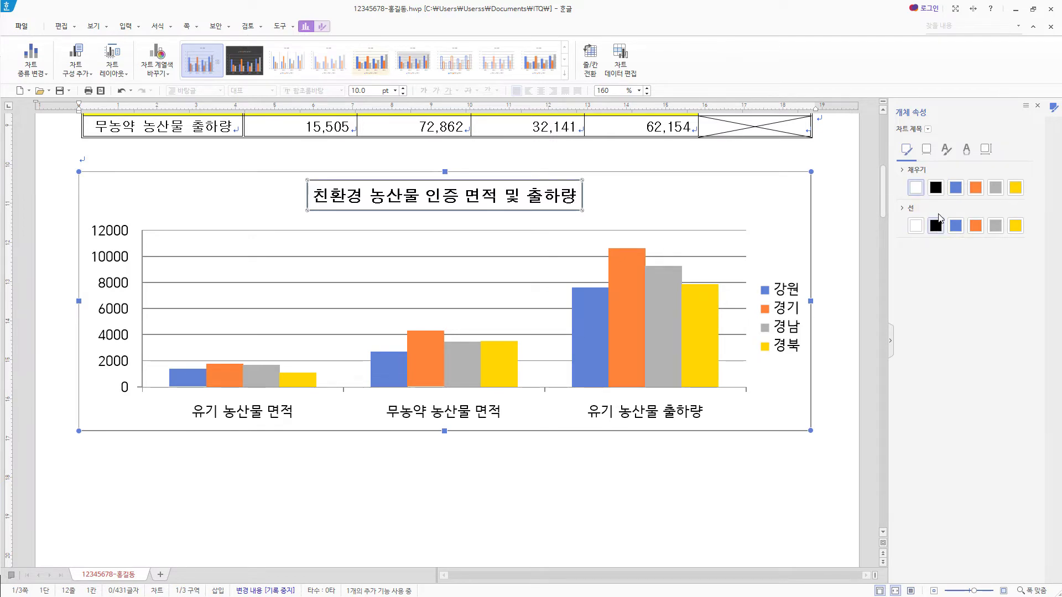
{"action": "left_click", "coordinate": [927, 155]}
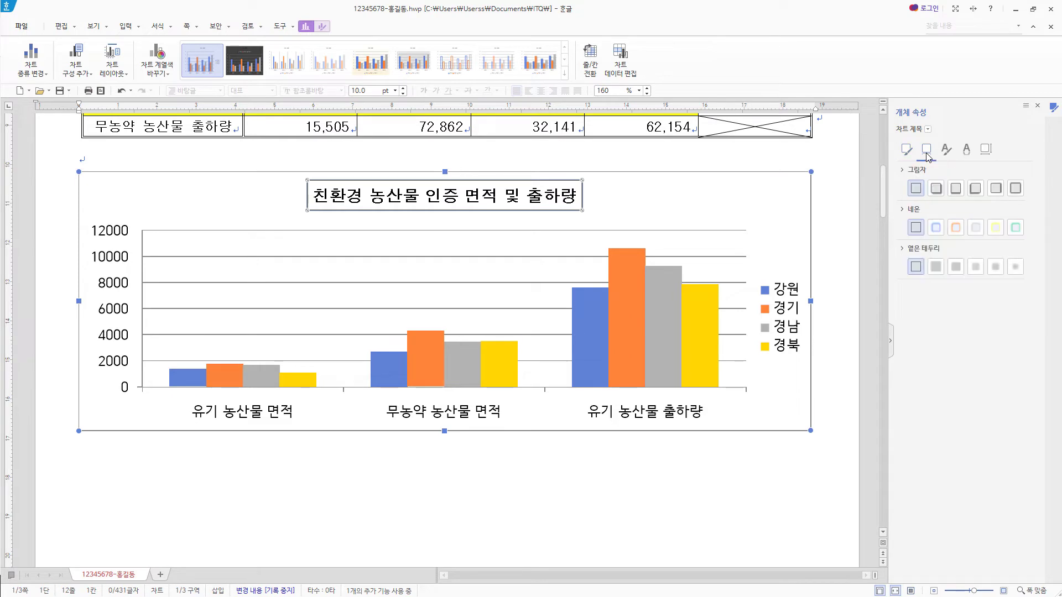
{"action": "left_click", "coordinate": [936, 189]}
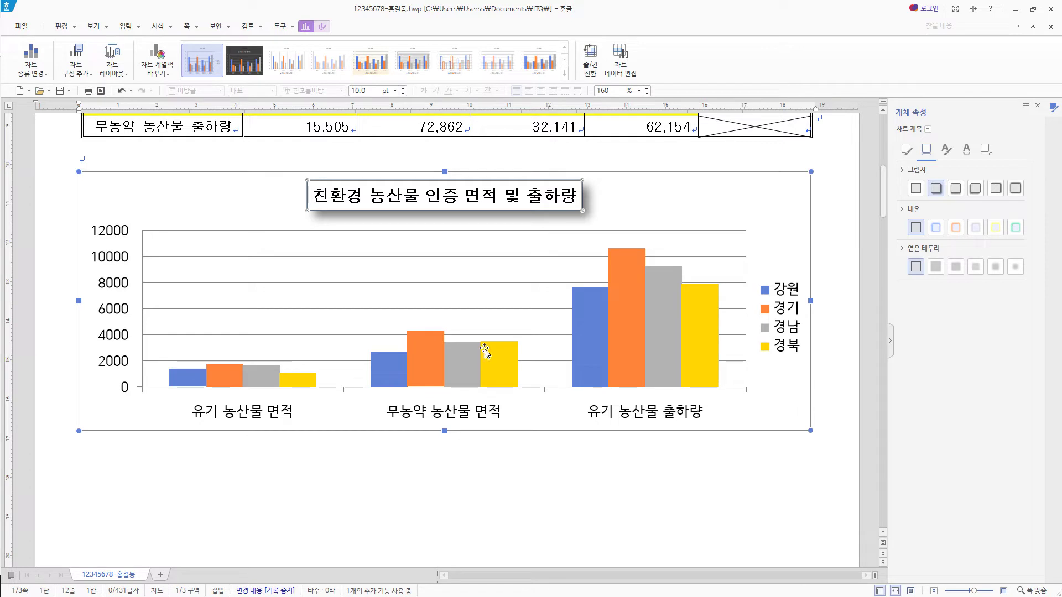
- Set both the Korean and English fonts of the chart's value axis labels to 돋움
{"action": "left_click", "coordinate": [116, 315]}
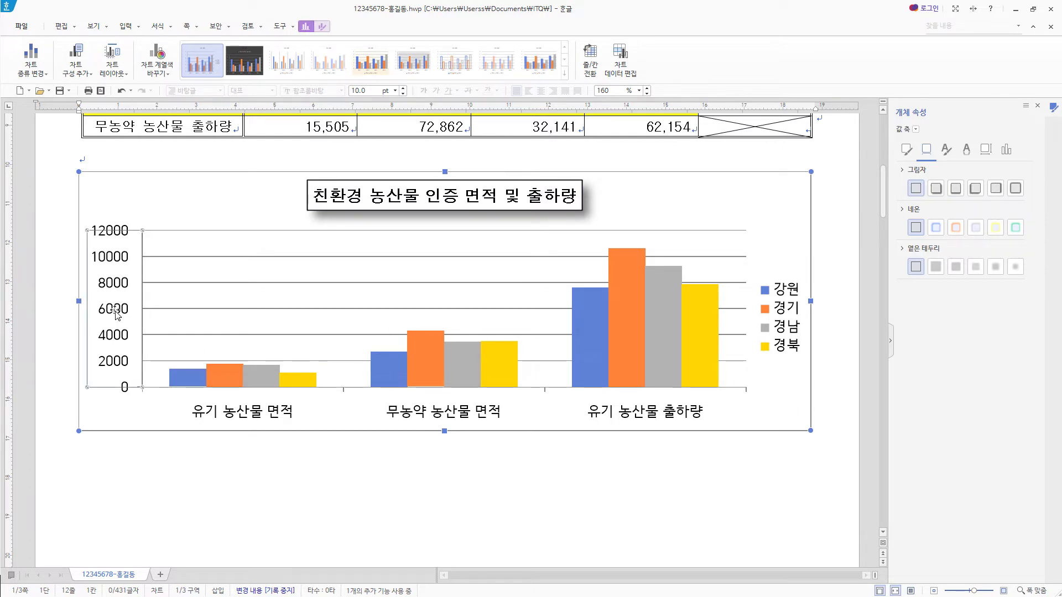
{"action": "right_click", "coordinate": [117, 315]}
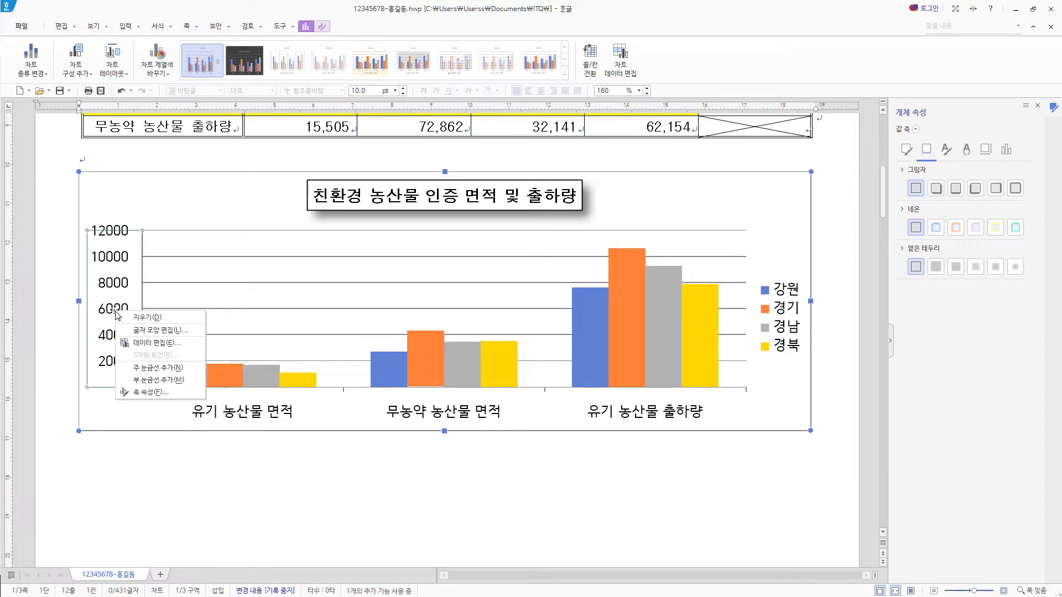
{"action": "left_click", "coordinate": [182, 331]}
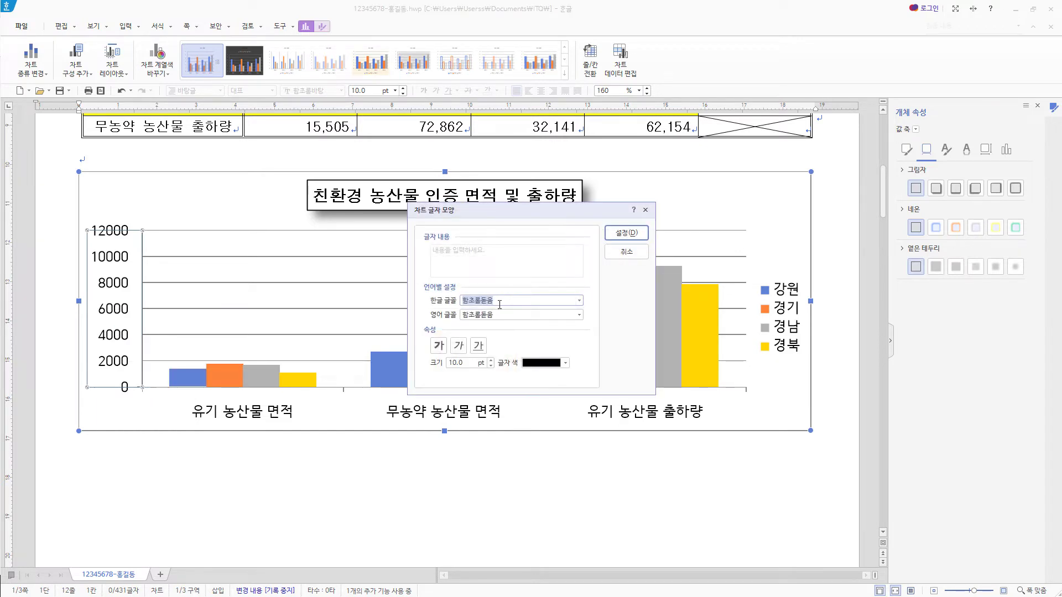
{"action": "type", "text": "돋움"}
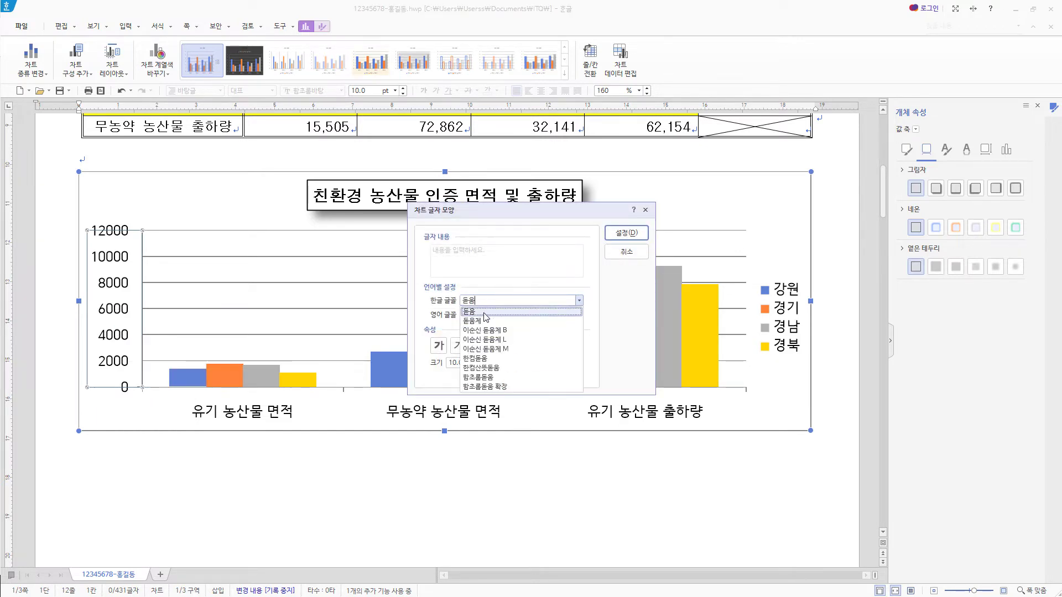
{"action": "left_click", "coordinate": [499, 314]}
{"action": "double_click", "coordinate": [499, 315]}
{"action": "type", "text": "돋움"}
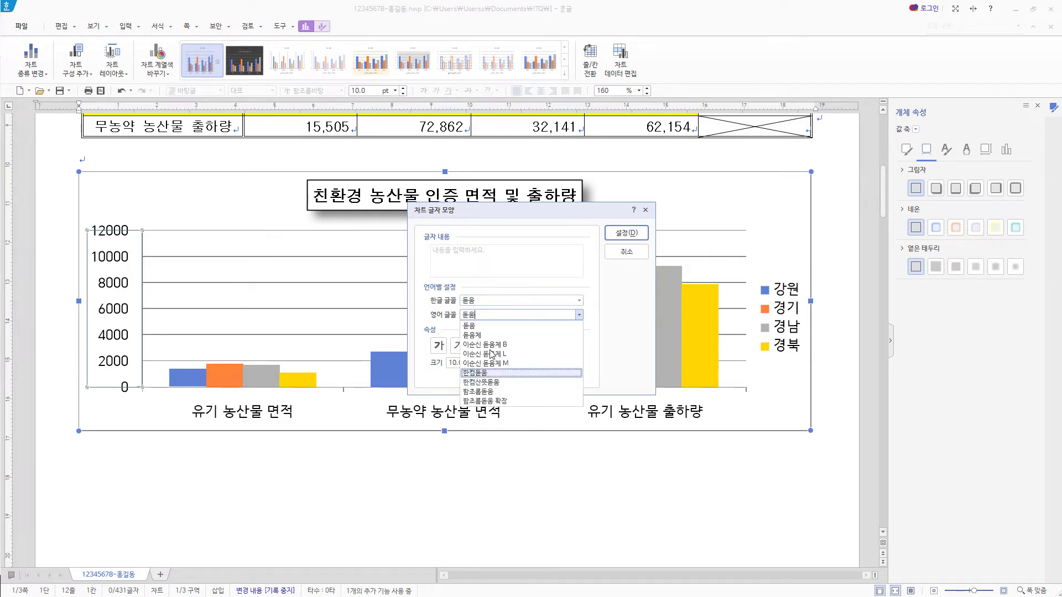
{"action": "key", "text": "Return"}
{"action": "left_click", "coordinate": [626, 233]}
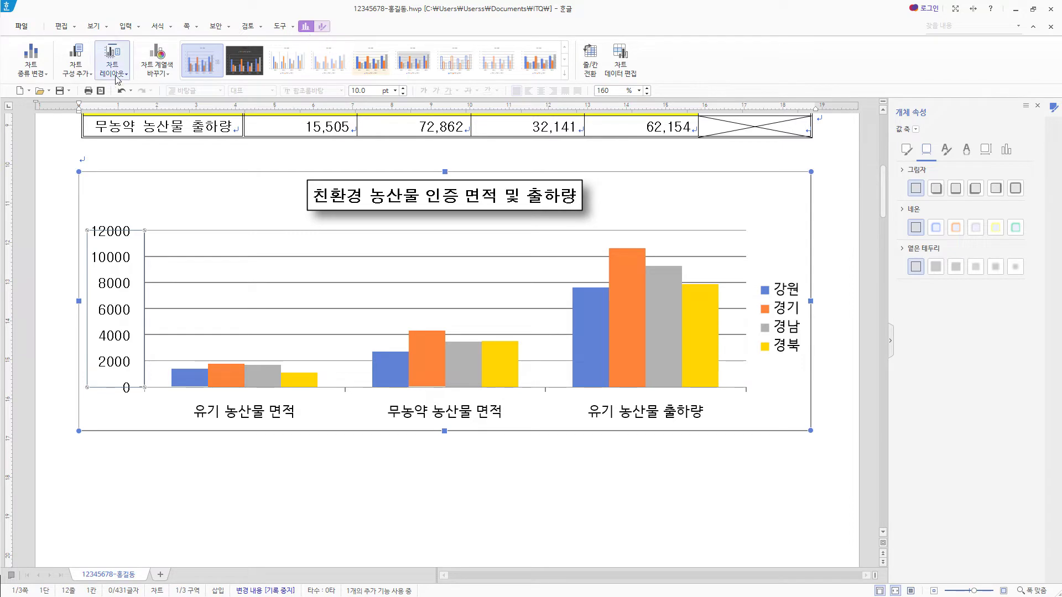
{"action": "left_click", "coordinate": [85, 78]}
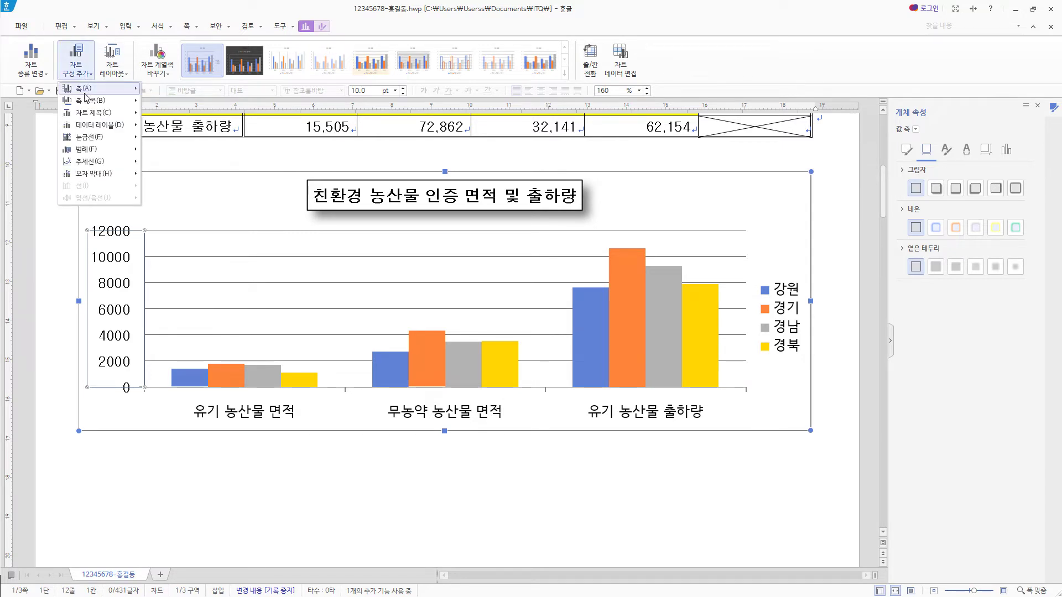
{"action": "mouse_move", "coordinate": [91, 101]}
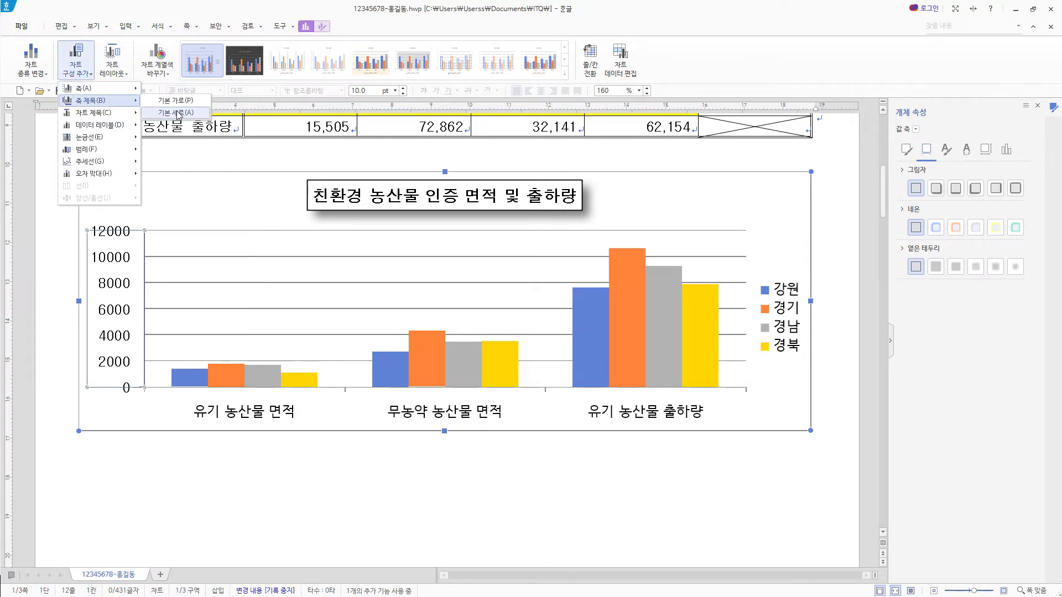
{"action": "left_click", "coordinate": [177, 113]}
{"action": "key", "text": "ctrl+z"}
- Add a primary vertical axis title (기본 세로) to the chart
{"action": "left_click", "coordinate": [75, 61]}
{"action": "mouse_move", "coordinate": [90, 102]}
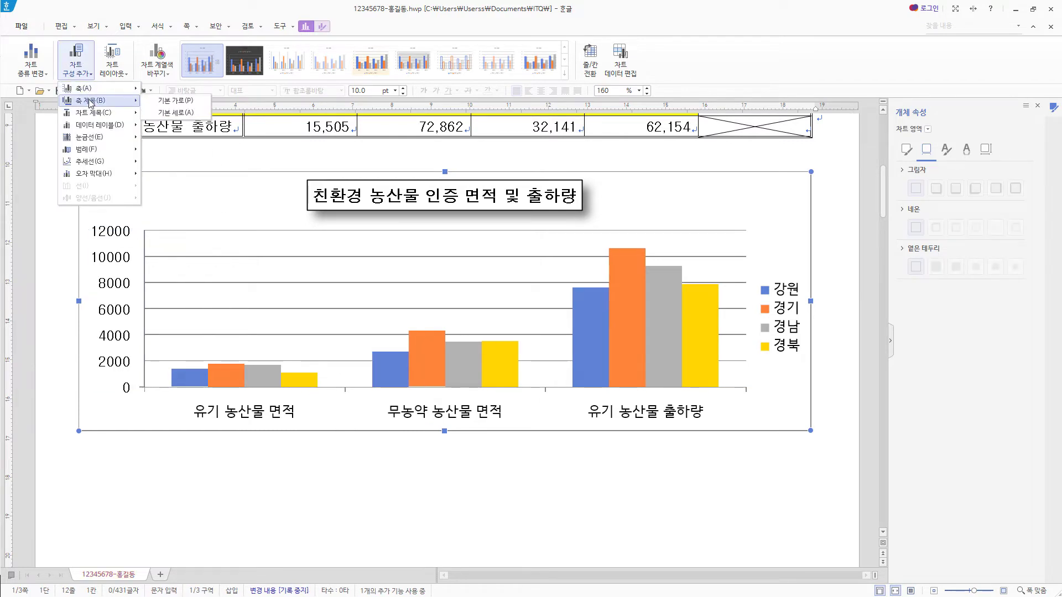
{"action": "left_click", "coordinate": [175, 113]}
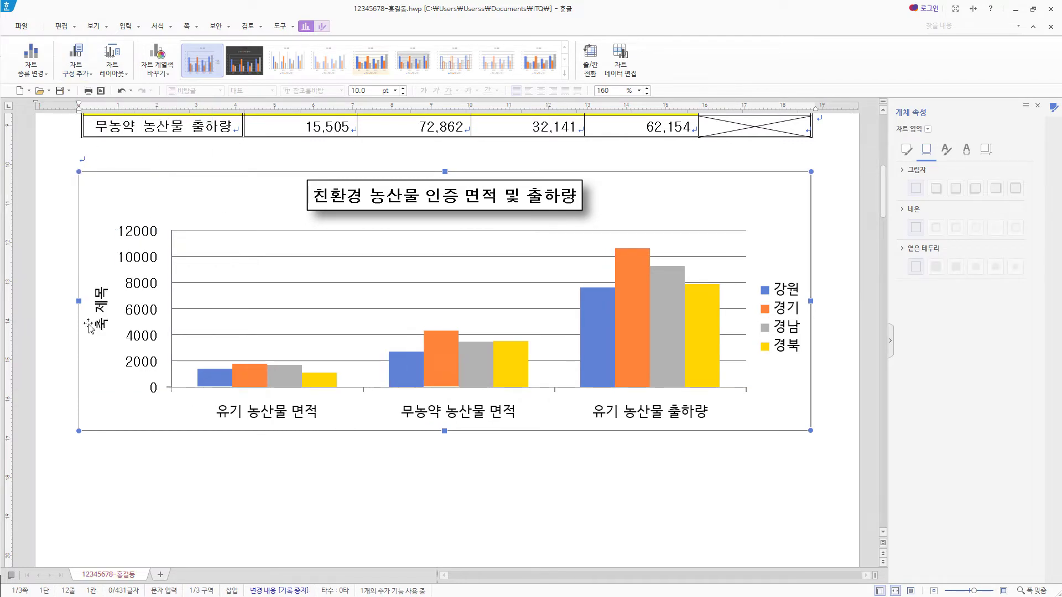
- Replace the value axis title text with (단위 : ha, 톤) and set its Korean and English fonts to 돋움
{"action": "left_click", "coordinate": [105, 306]}
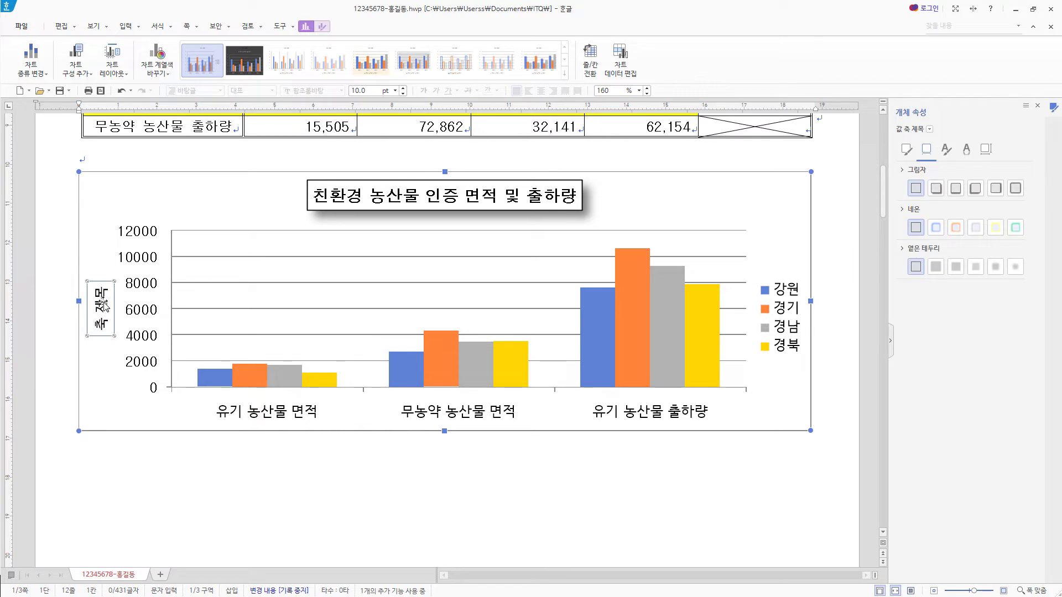
{"action": "right_click", "coordinate": [105, 306]}
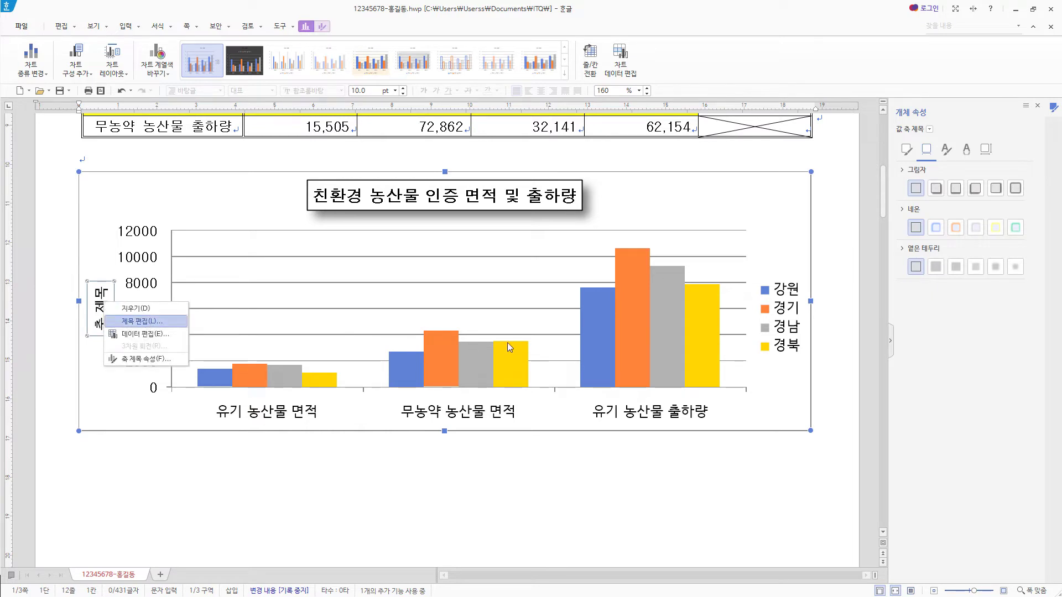
{"action": "key", "text": "Return"}
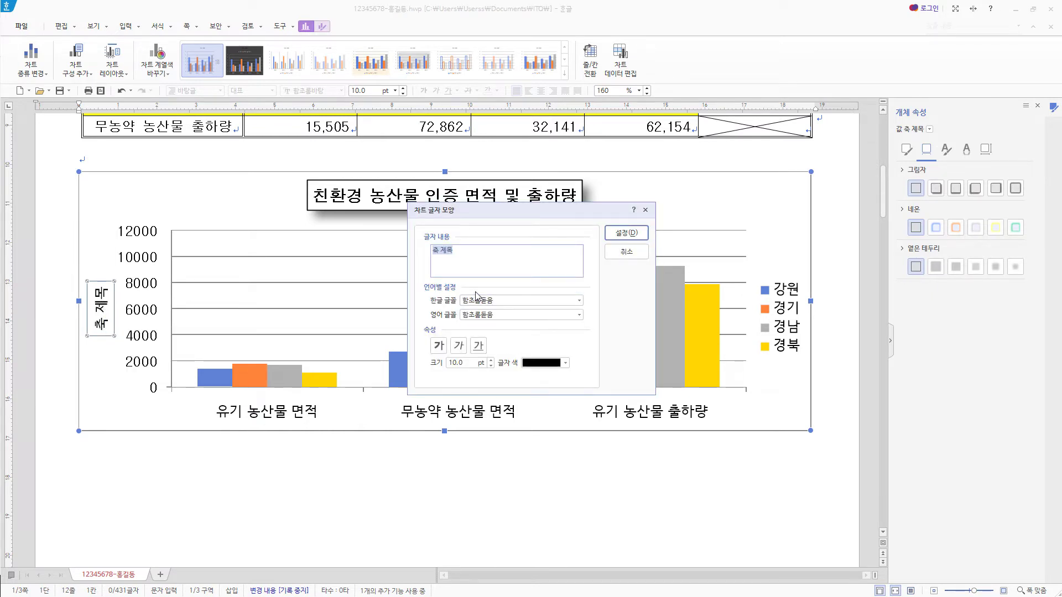
{"action": "type", "text": "(단위 : ha, 톤)"}
{"action": "key", "text": "Tab"}
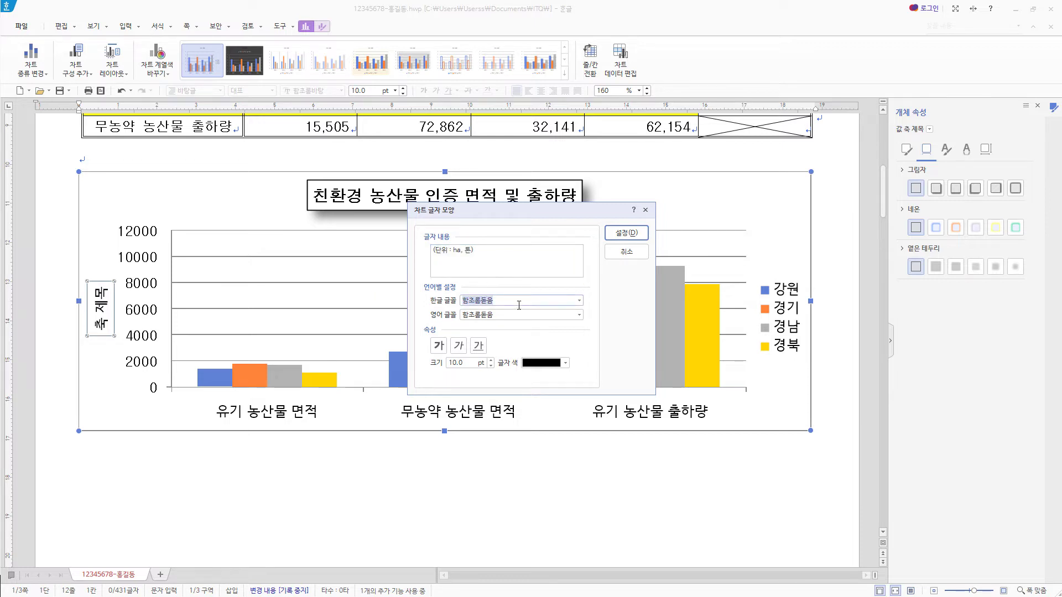
{"action": "type", "text": "돋움"}
{"action": "key", "text": "Tab"}
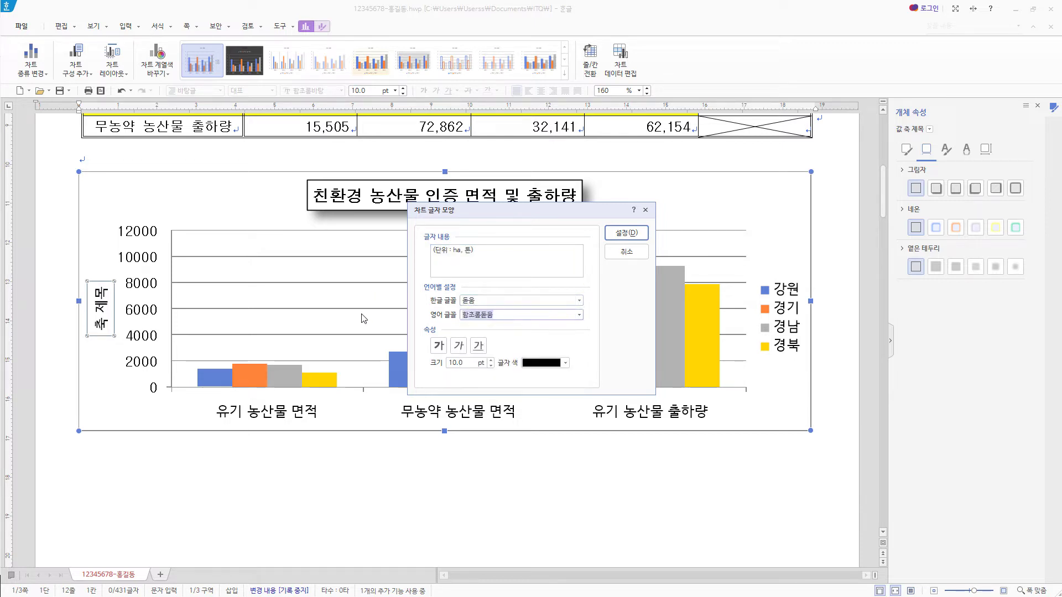
{"action": "type", "text": "돋움"}
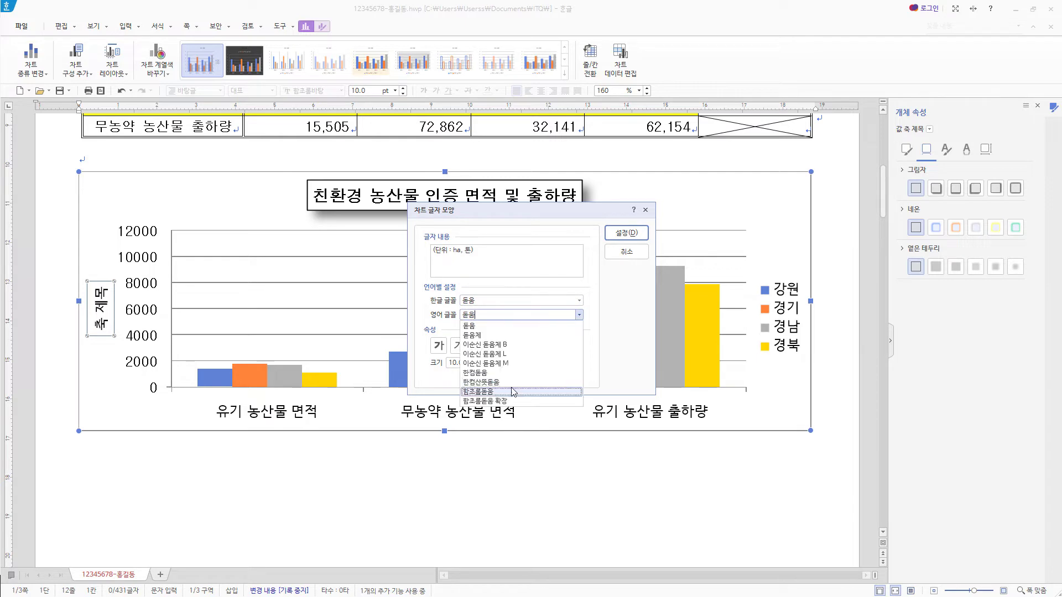
{"action": "left_click", "coordinate": [473, 326]}
{"action": "left_click", "coordinate": [648, 236]}
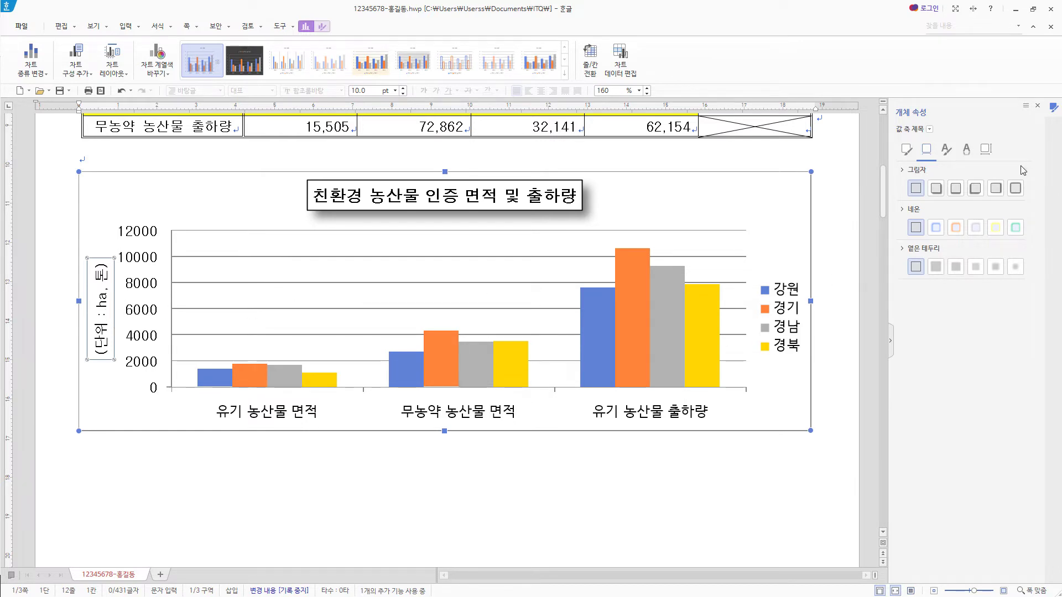
- Change the text direction of the value axis title to horizontal (가로)
{"action": "left_click", "coordinate": [988, 155]}
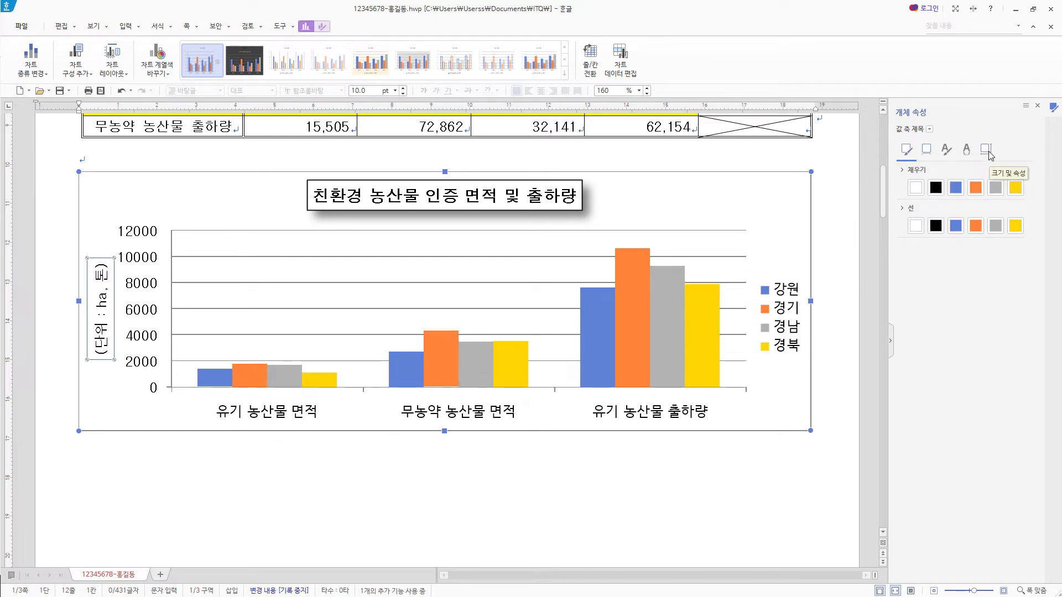
{"action": "left_click", "coordinate": [987, 152]}
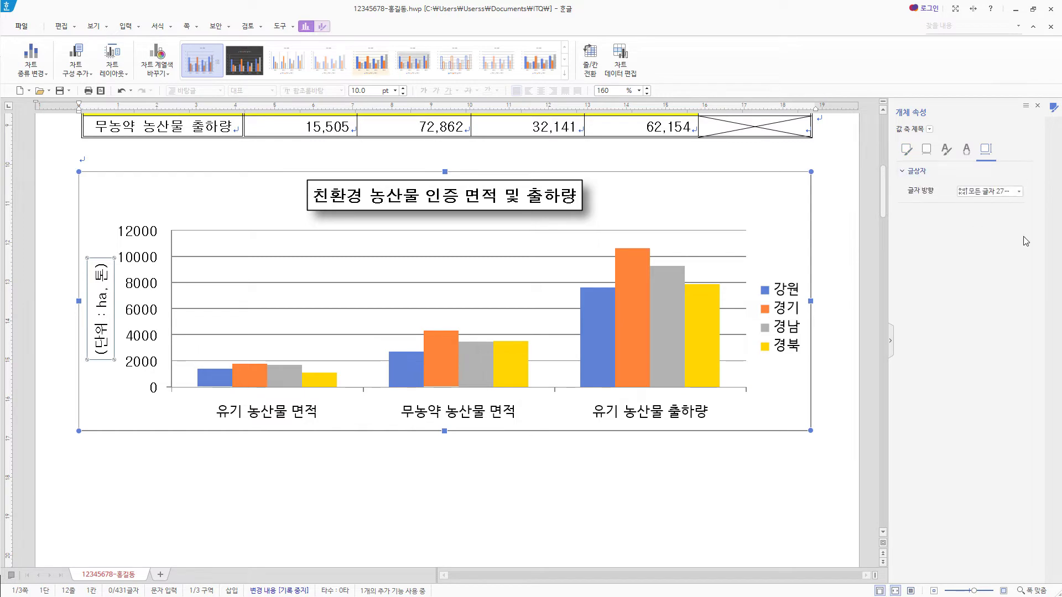
{"action": "left_click", "coordinate": [1019, 191]}
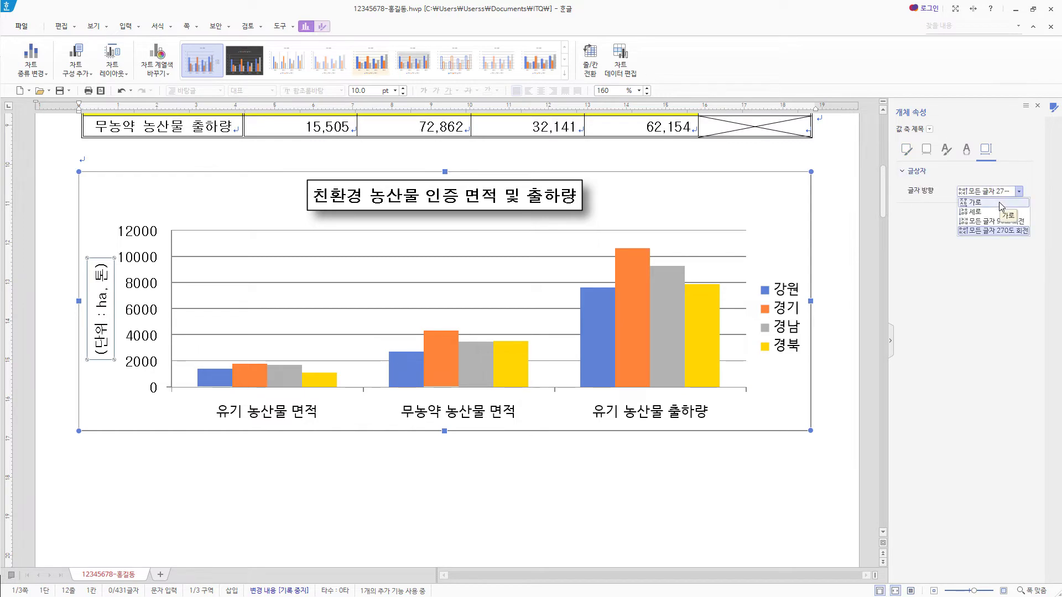
{"action": "left_click", "coordinate": [1003, 207]}
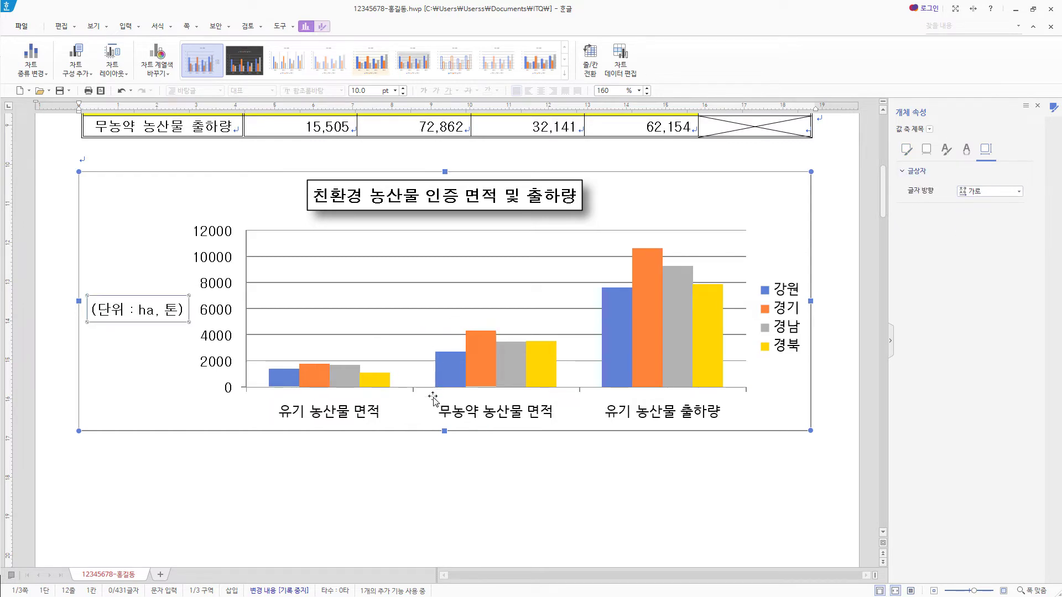
- Set both the Korean and English fonts of the chart's category axis labels to 돋움
{"action": "left_click", "coordinate": [327, 413]}
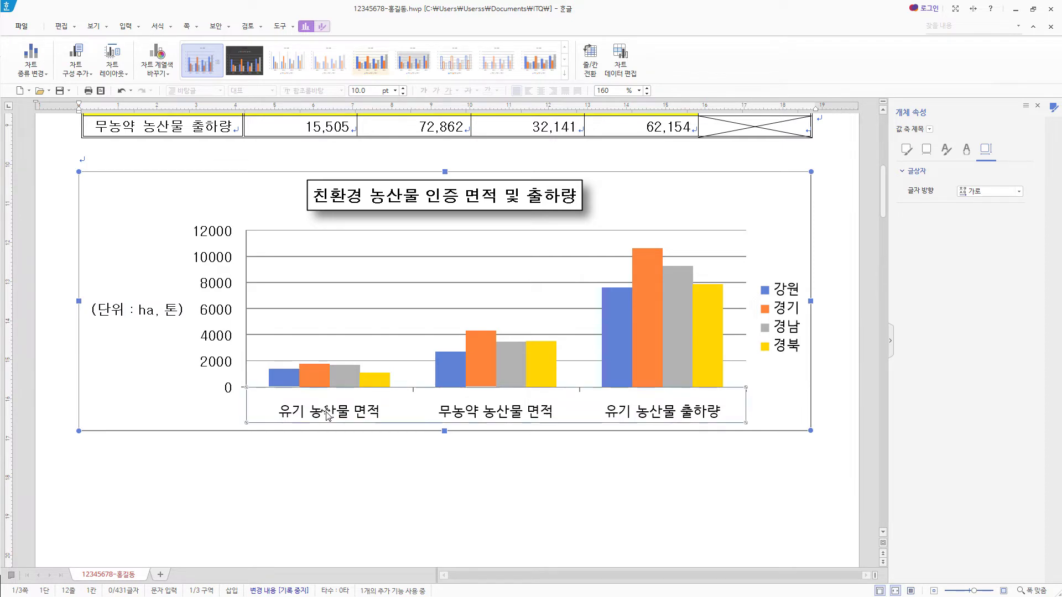
{"action": "right_click", "coordinate": [326, 412]}
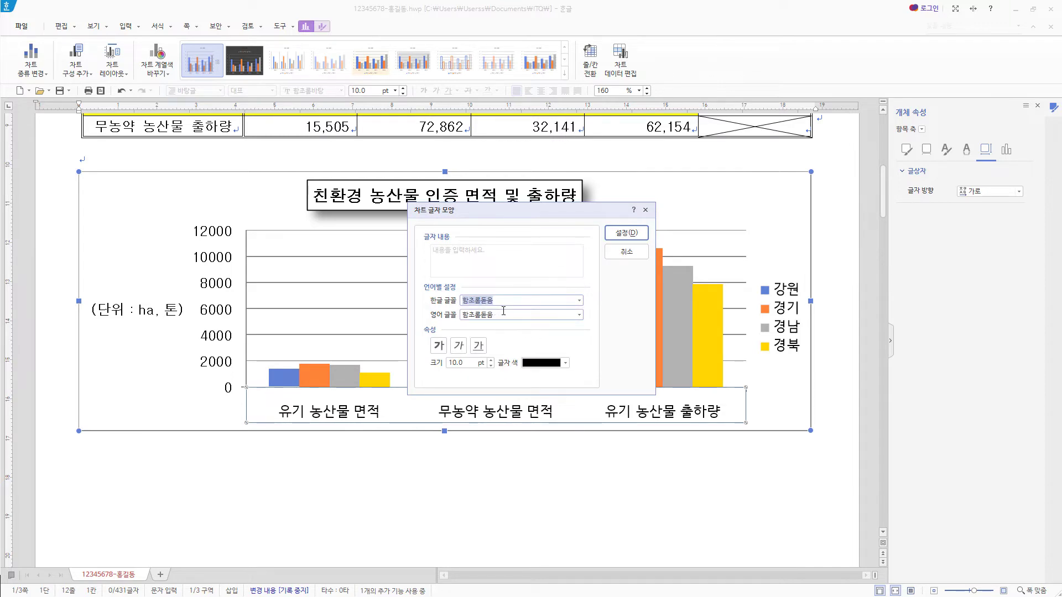
{"action": "type", "text": "돋움"}
{"action": "key", "text": "Return"}
{"action": "key", "text": "Tab"}
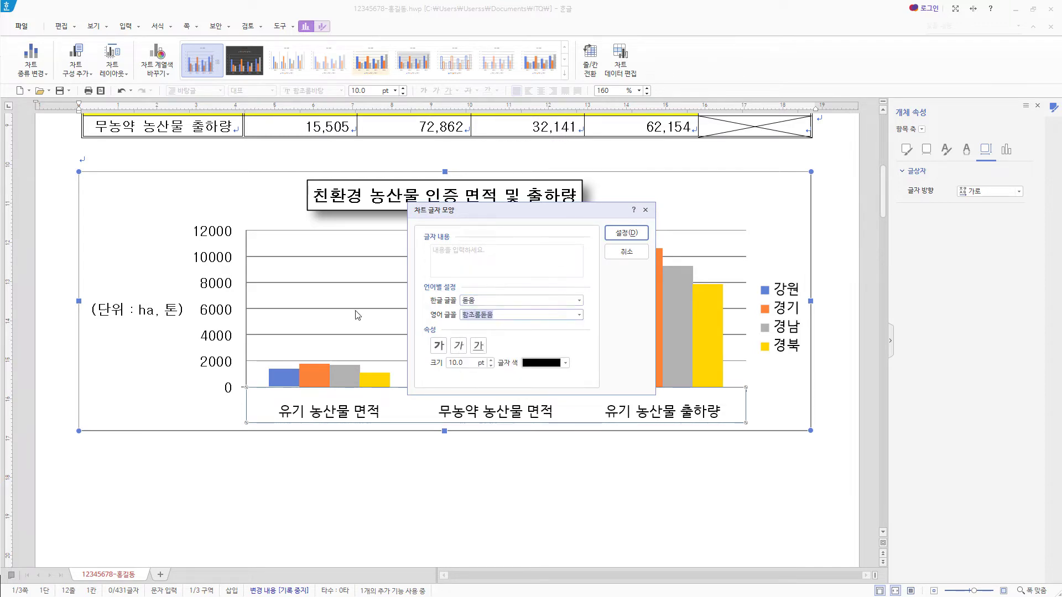
{"action": "type", "text": "돋움"}
{"action": "key", "text": "Return"}
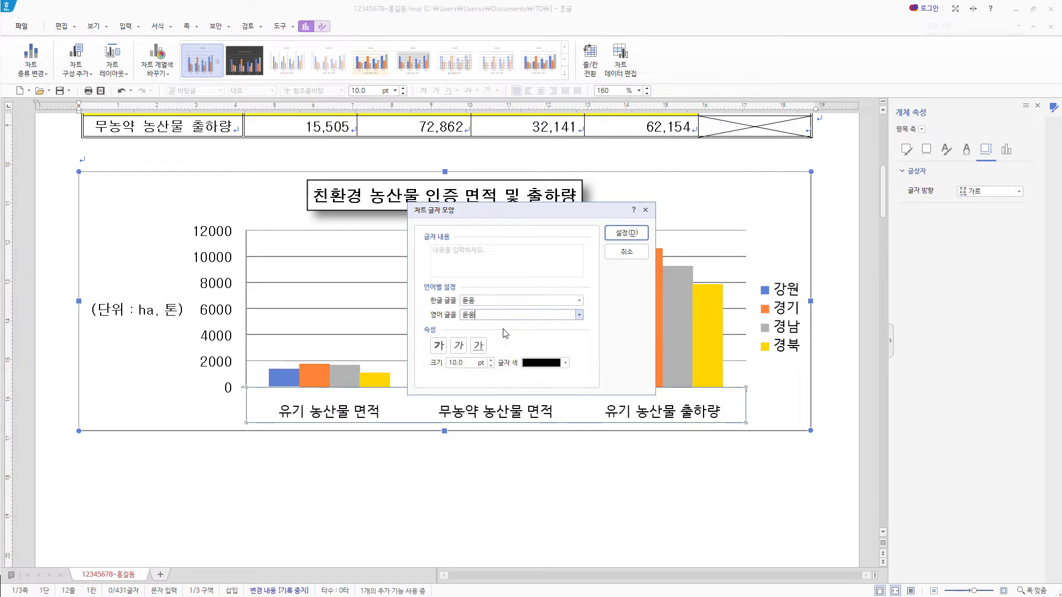
{"action": "left_click", "coordinate": [626, 233]}
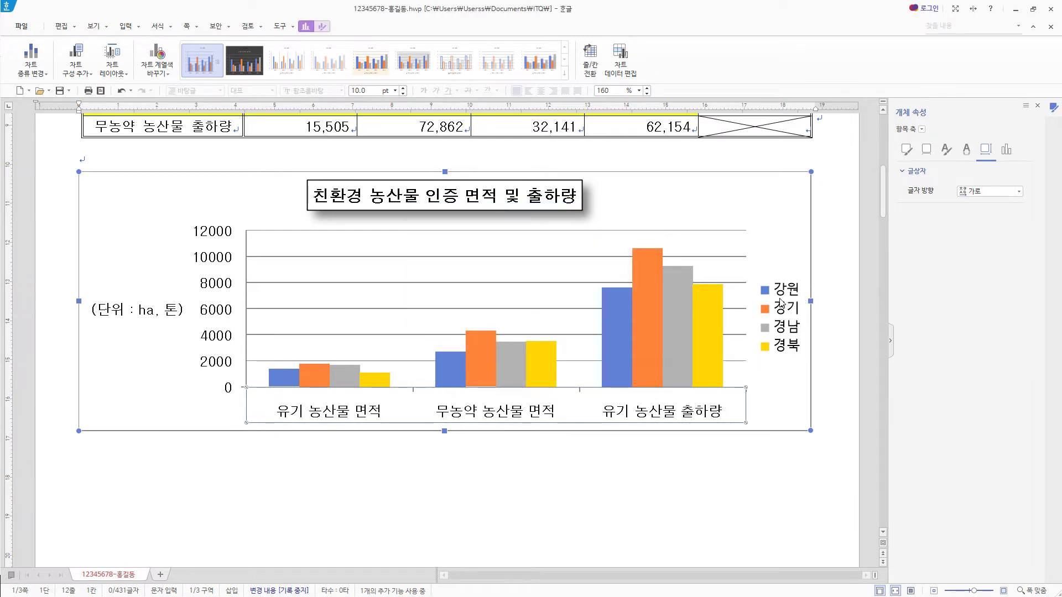
- Set the chart legend's Korean and English fonts to 돋움 and give the legend a black outline
{"action": "left_click", "coordinate": [775, 342]}
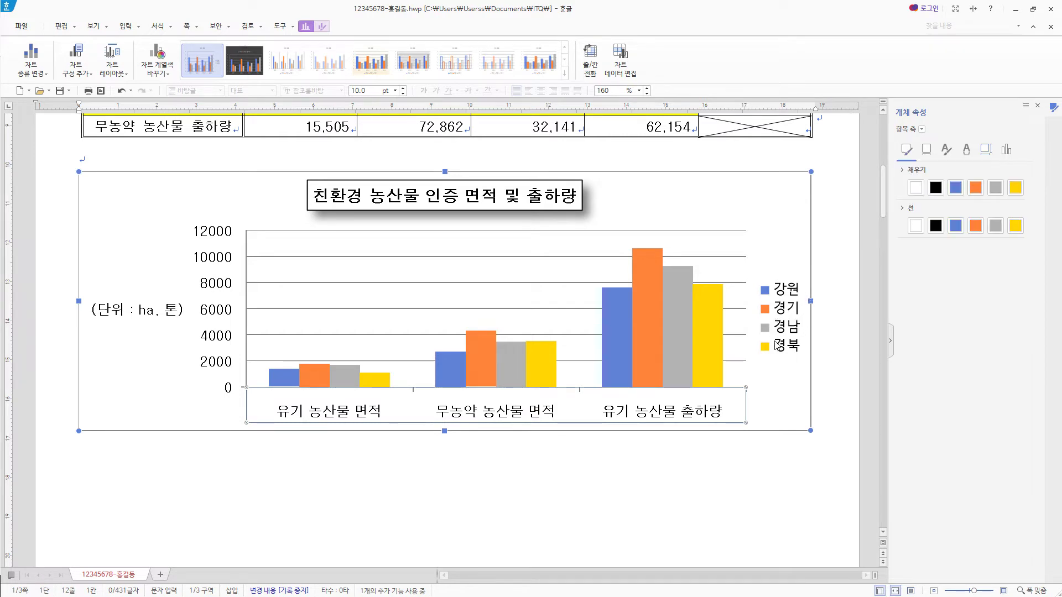
{"action": "left_click", "coordinate": [784, 314]}
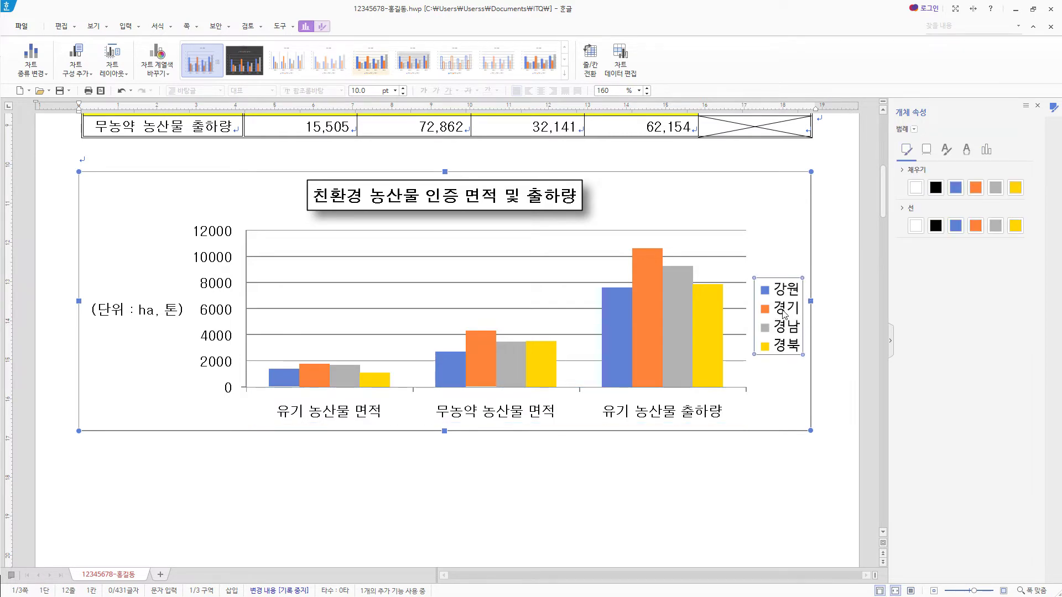
{"action": "right_click", "coordinate": [785, 314]}
{"action": "left_click", "coordinate": [786, 330]}
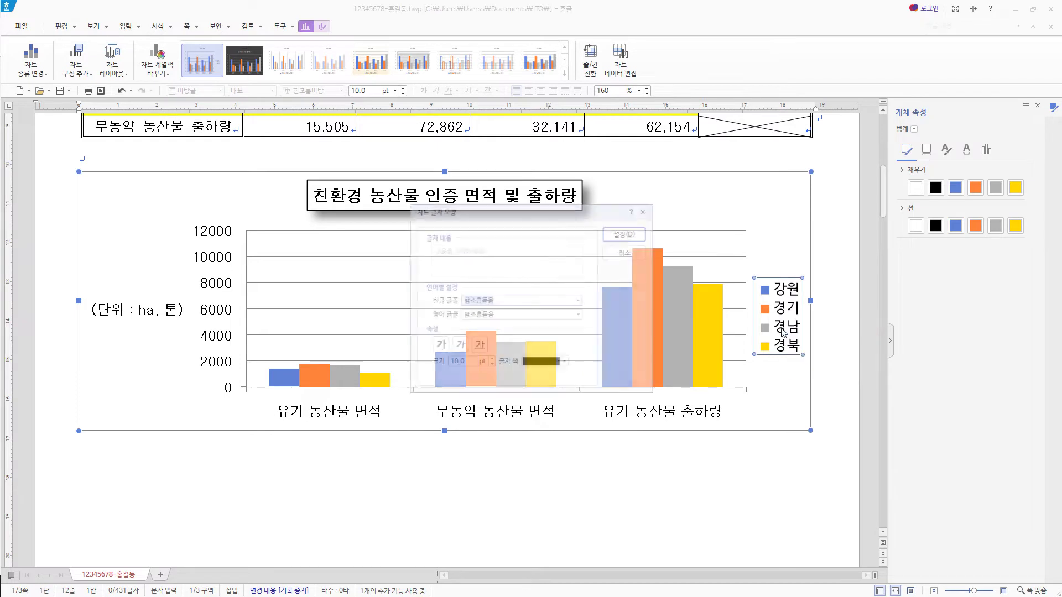
{"action": "key", "text": "BackSpace"}
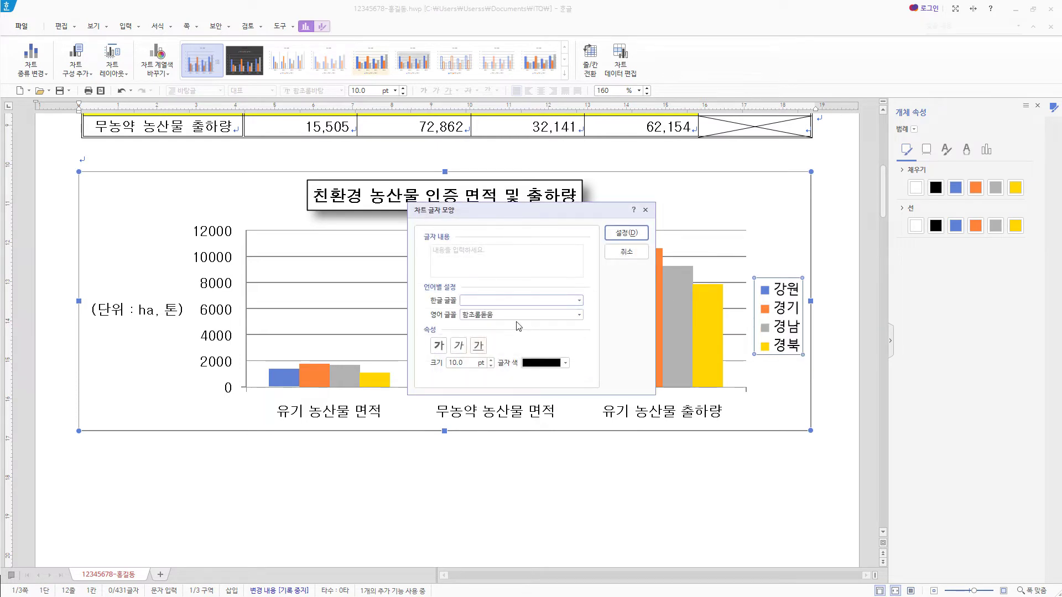
{"action": "type", "text": "돋움"}
{"action": "key", "text": "Return"}
{"action": "key", "text": "Tab"}
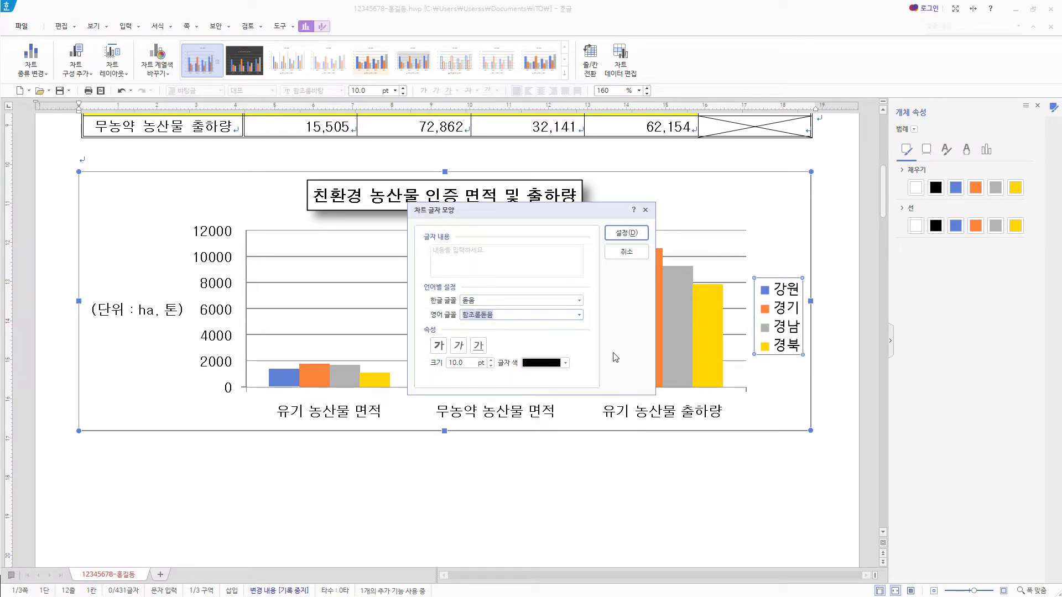
{"action": "type", "text": "돋움"}
{"action": "key", "text": "Return"}
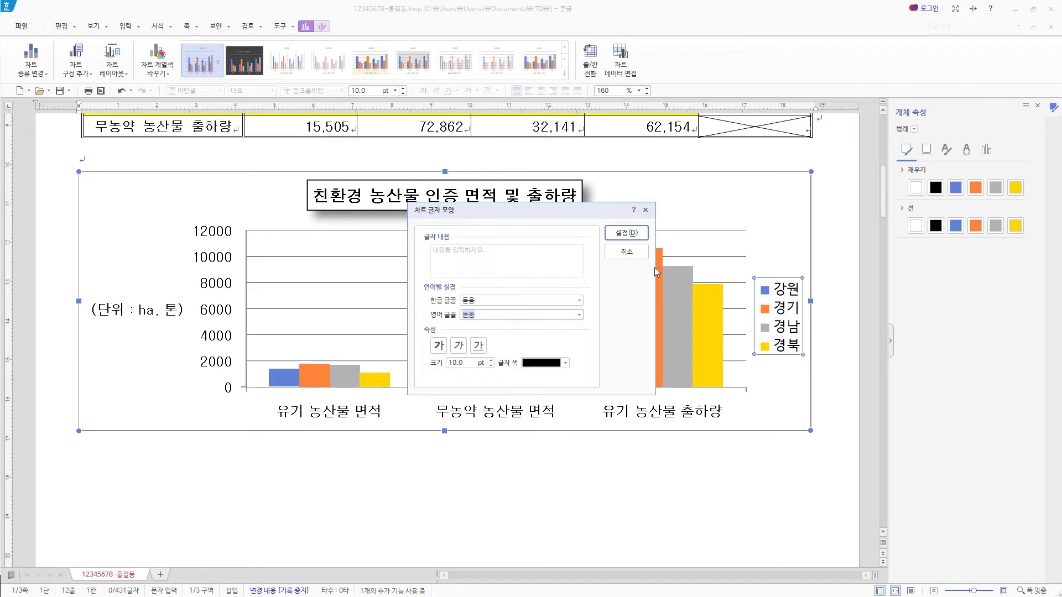
{"action": "left_click", "coordinate": [631, 233]}
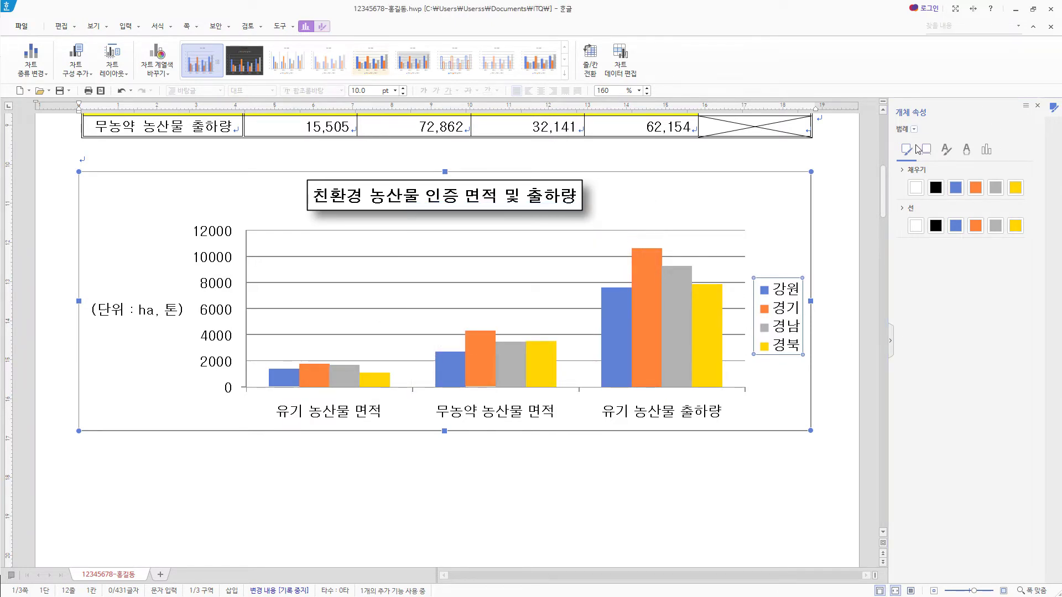
{"action": "left_click", "coordinate": [935, 225]}
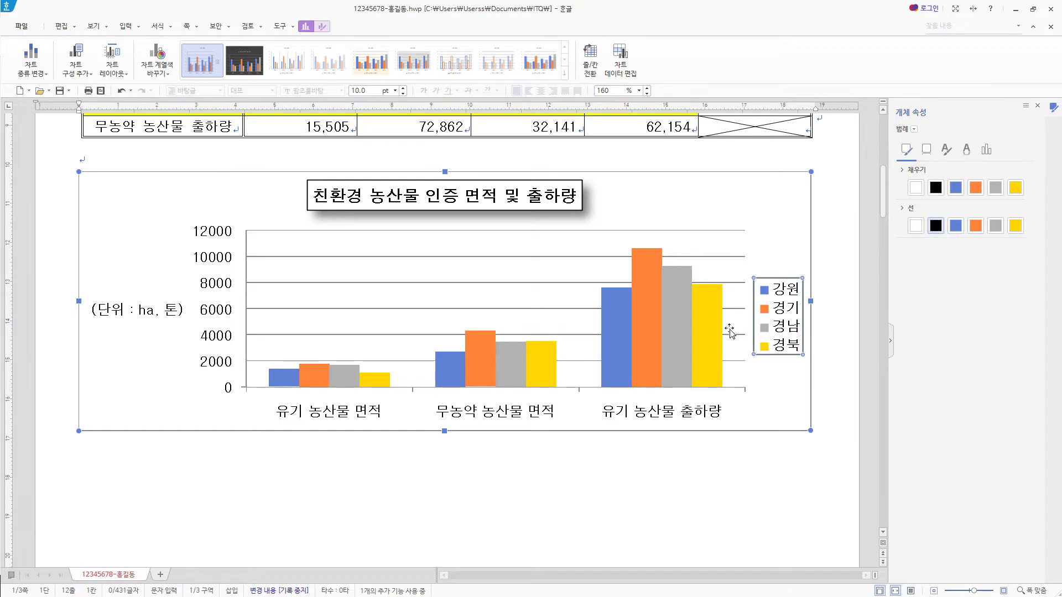
- Delete the value axis major gridlines from the chart
{"action": "left_click", "coordinate": [526, 283]}
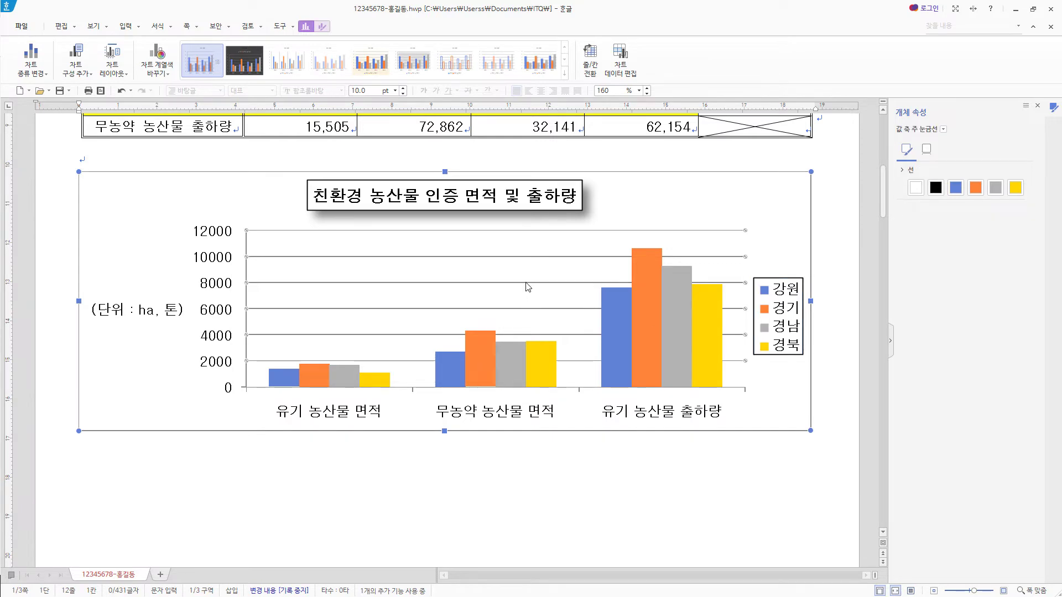
{"action": "key", "text": "Delete"}
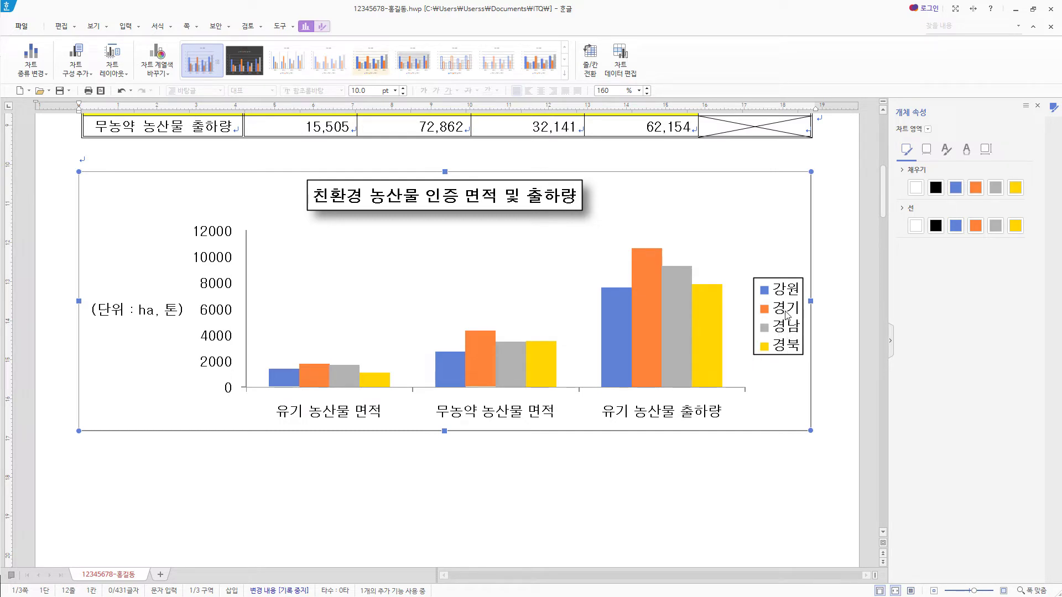
- Make the chart's legend box taller and place it beside the bars near the chart's right border, then close the object properties
{"action": "left_click", "coordinate": [786, 317]}
{"action": "left_click_drag", "start_coordinate": [786, 317], "coordinate": [781, 349]}
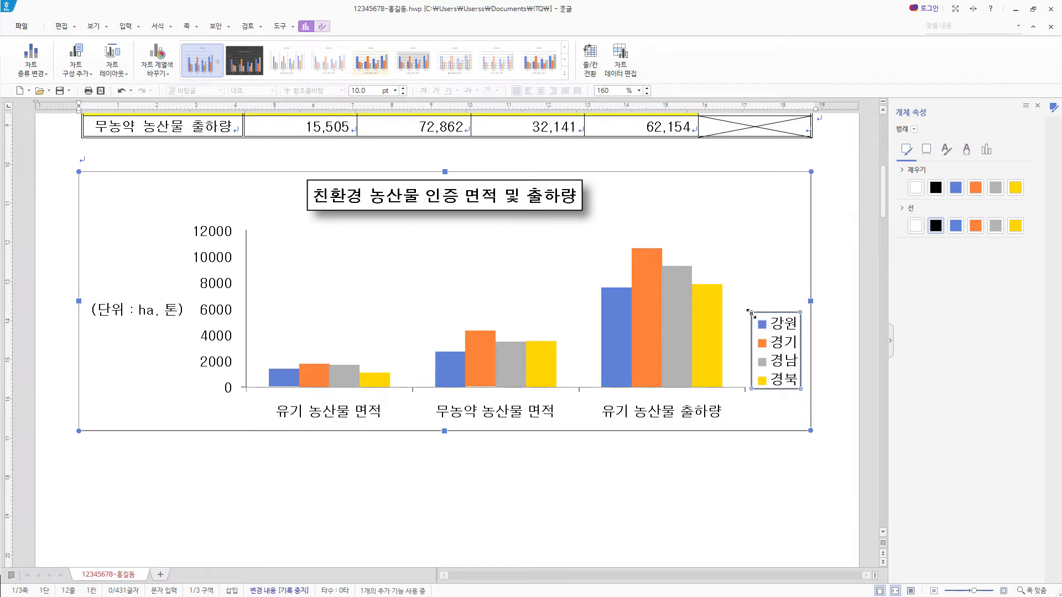
{"action": "left_click_drag", "start_coordinate": [751, 312], "coordinate": [745, 242]}
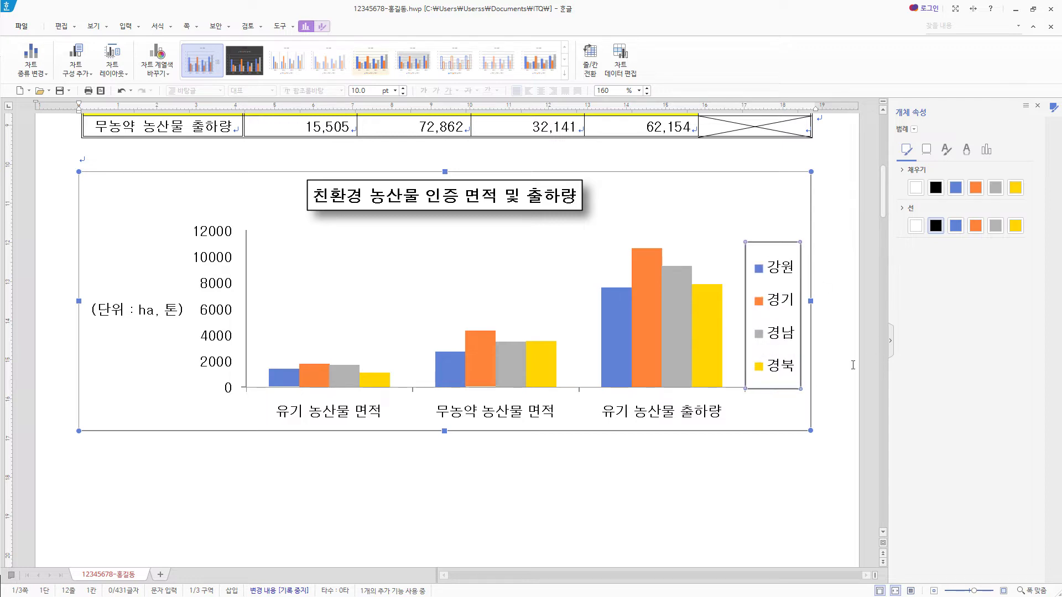
{"action": "left_click_drag", "start_coordinate": [781, 368], "coordinate": [784, 374]}
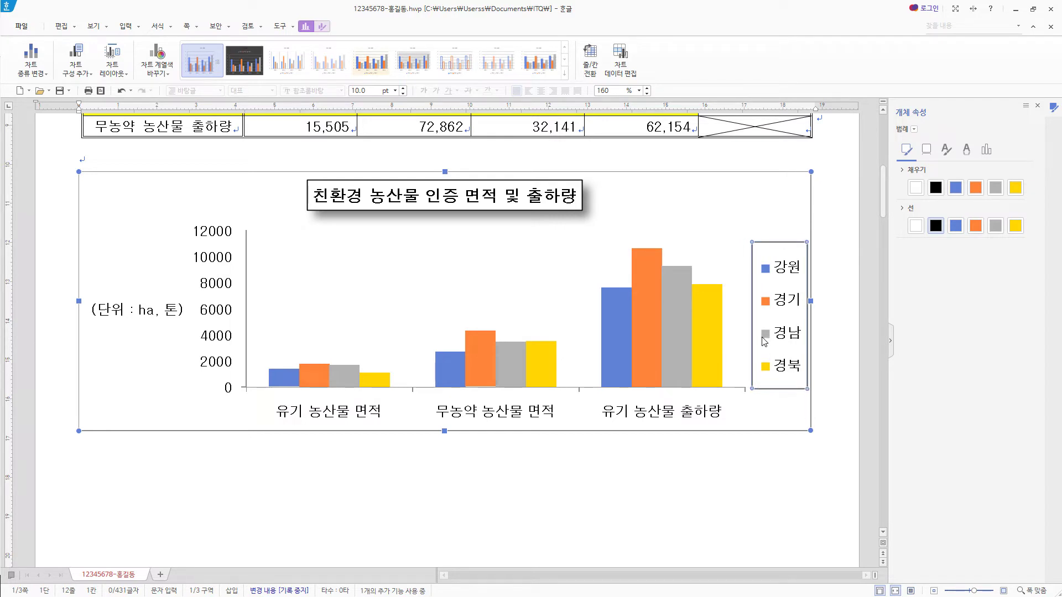
{"action": "left_click", "coordinate": [1037, 106]}
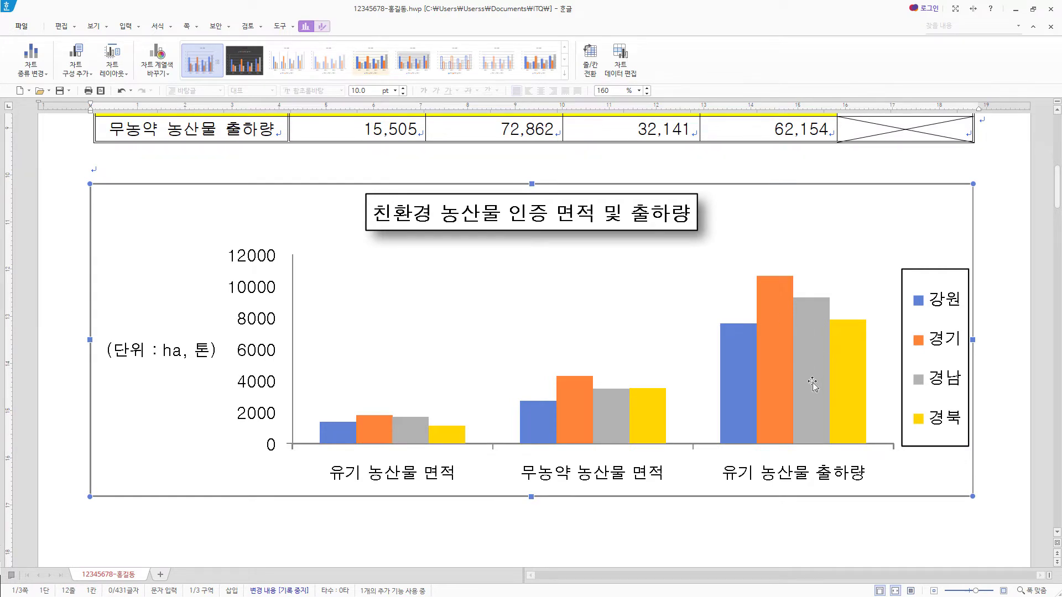
- Enter the indented item label (1) on the line below section number 3 on the second page
{"action": "scroll", "coordinate": [812, 383], "scroll_direction": "down", "scroll_amount": 10}
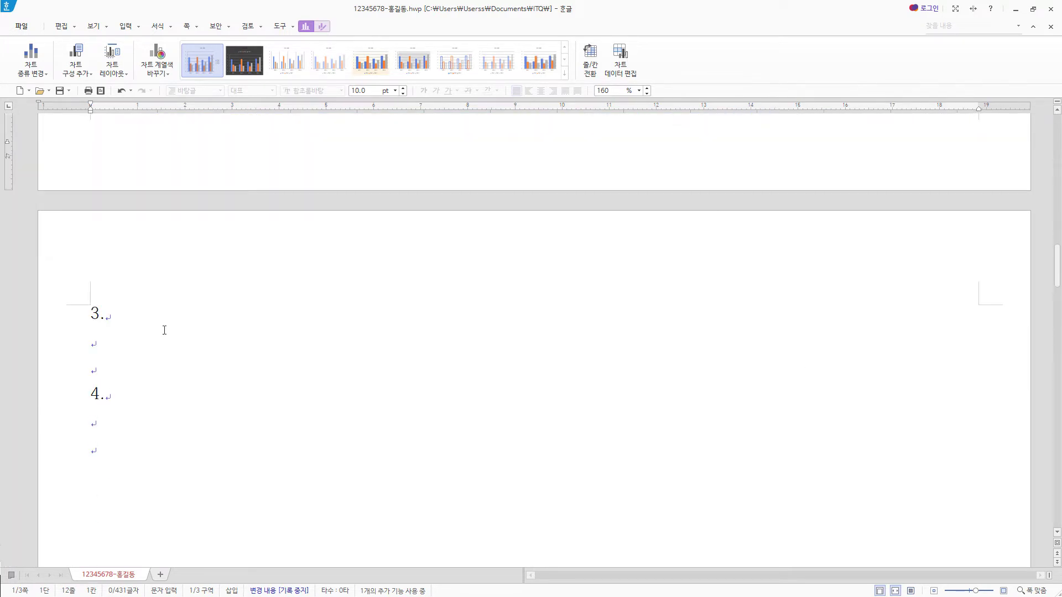
{"action": "left_click", "coordinate": [118, 342]}
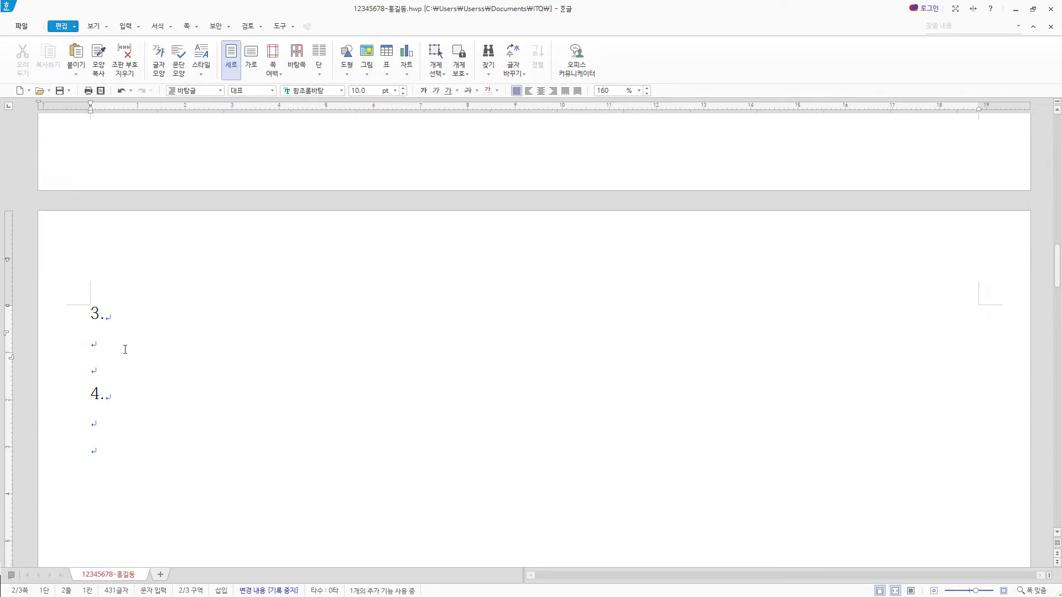
{"action": "type", "text": "(1)"}
{"action": "key", "text": "Home"}
- Insert an equation after label (1), beginning with Q= and a limit as Δ→0
{"action": "left_click", "coordinate": [126, 26]}
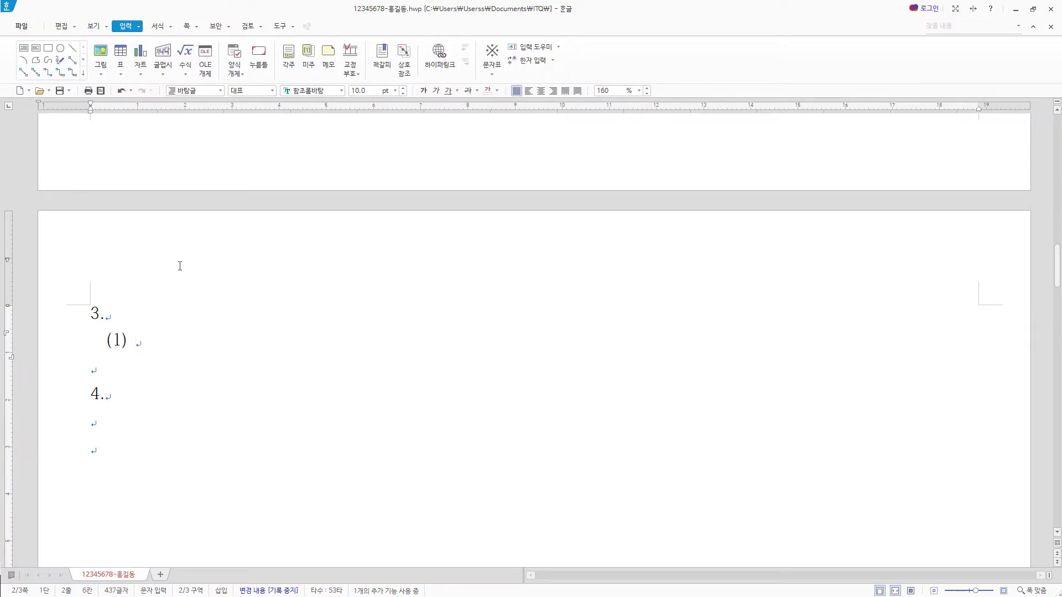
{"action": "left_click", "coordinate": [188, 53]}
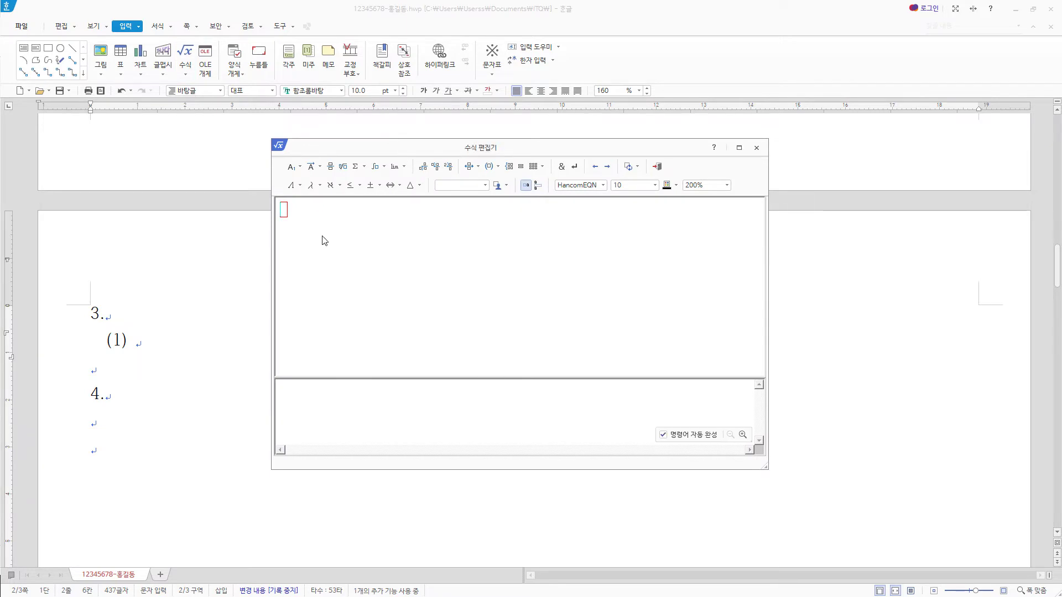
{"action": "type", "text": "Q="}
{"action": "left_click", "coordinate": [399, 171]}
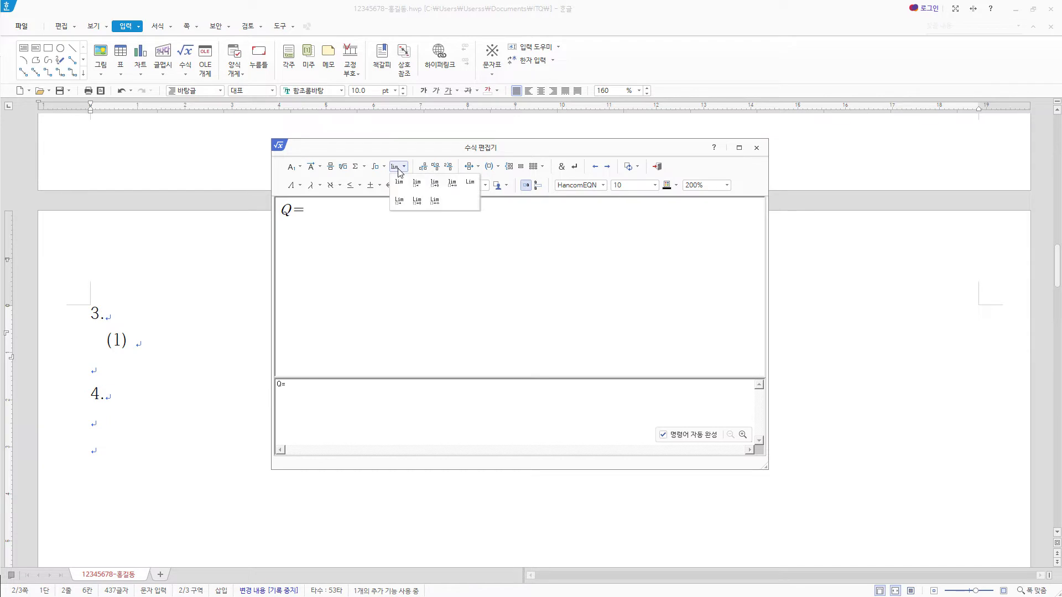
{"action": "left_click", "coordinate": [435, 185]}
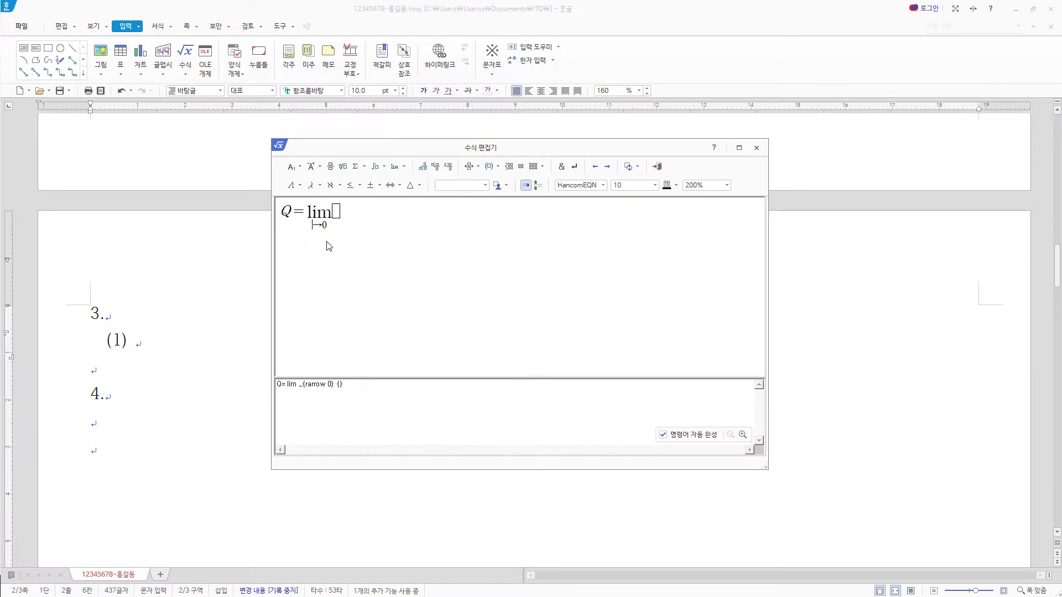
{"action": "left_click", "coordinate": [418, 189]}
{"action": "left_click", "coordinate": [486, 205]}
- Add the fraction Δs over Δt after the limit, followed by an equals sign
{"action": "left_click", "coordinate": [330, 167]}
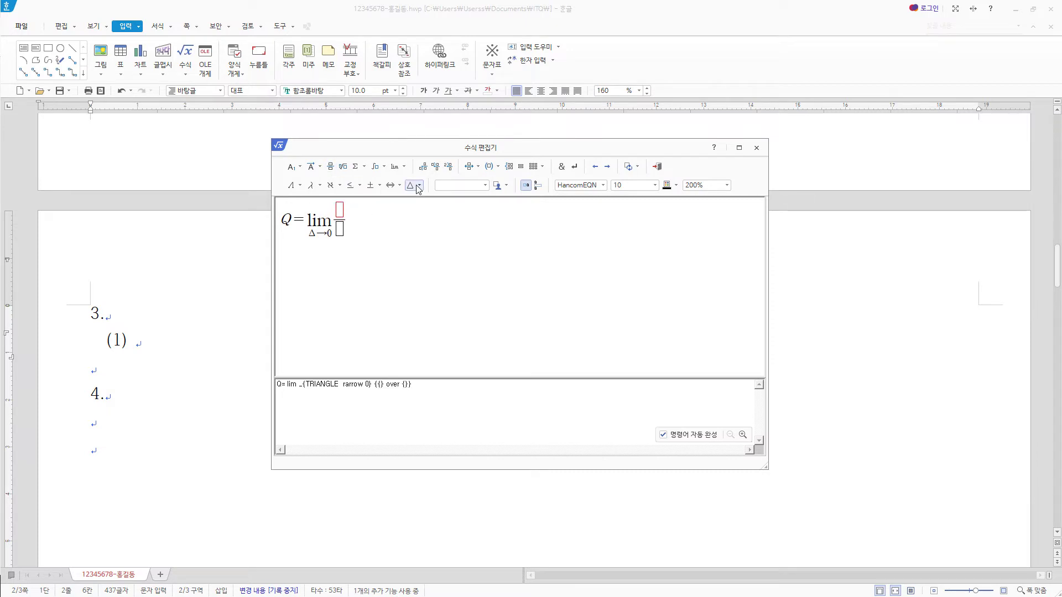
{"action": "left_click", "coordinate": [418, 187]}
{"action": "left_click", "coordinate": [484, 202]}
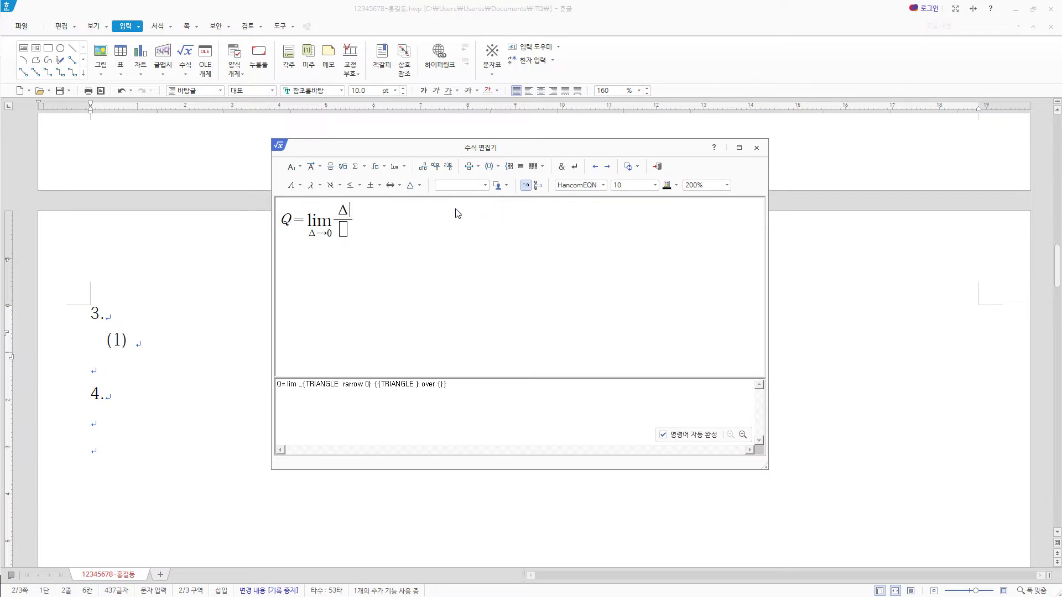
{"action": "type", "text": "s"}
{"action": "left_click", "coordinate": [413, 185]}
{"action": "left_click", "coordinate": [485, 205]}
{"action": "type", "text": "t} ="}
- Complete the equation with the fraction d²s over dt² and insert it into the document
{"action": "left_click", "coordinate": [330, 167]}
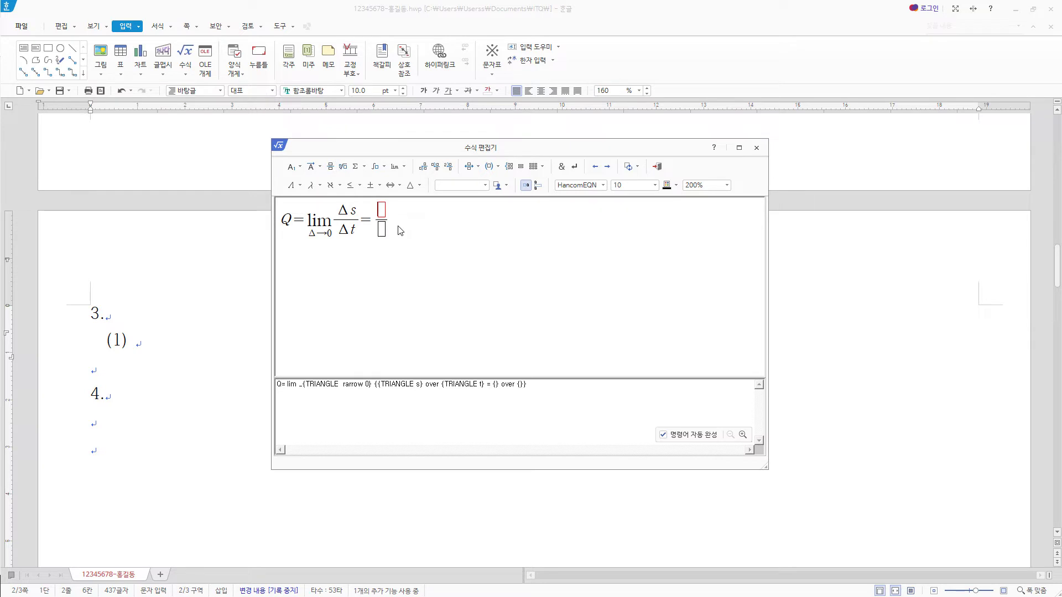
{"action": "type", "text": "d"}
{"action": "left_click", "coordinate": [293, 166]}
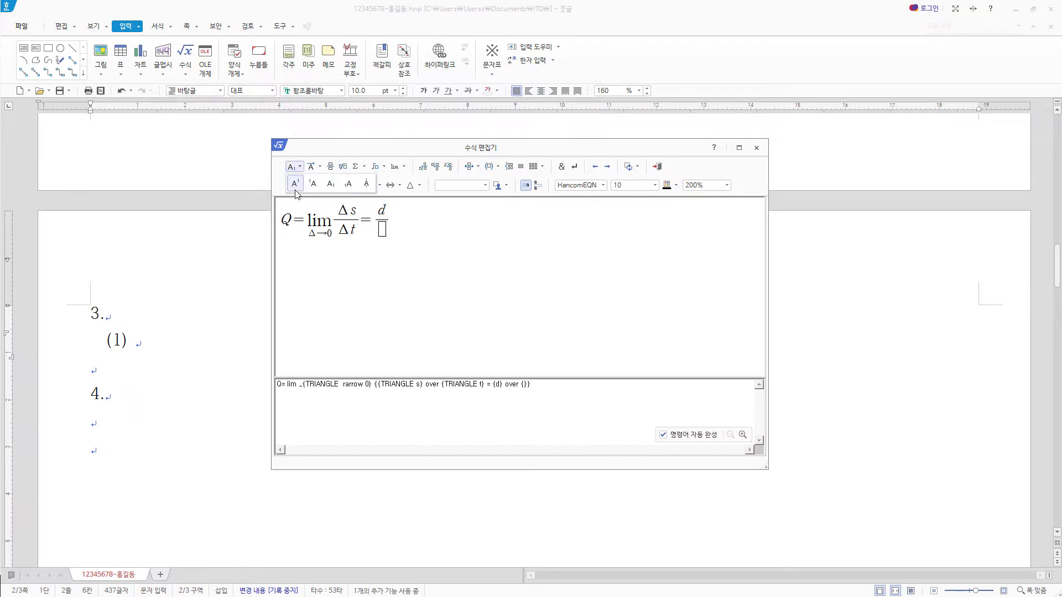
{"action": "left_click", "coordinate": [295, 187]}
{"action": "type", "text": "2"}
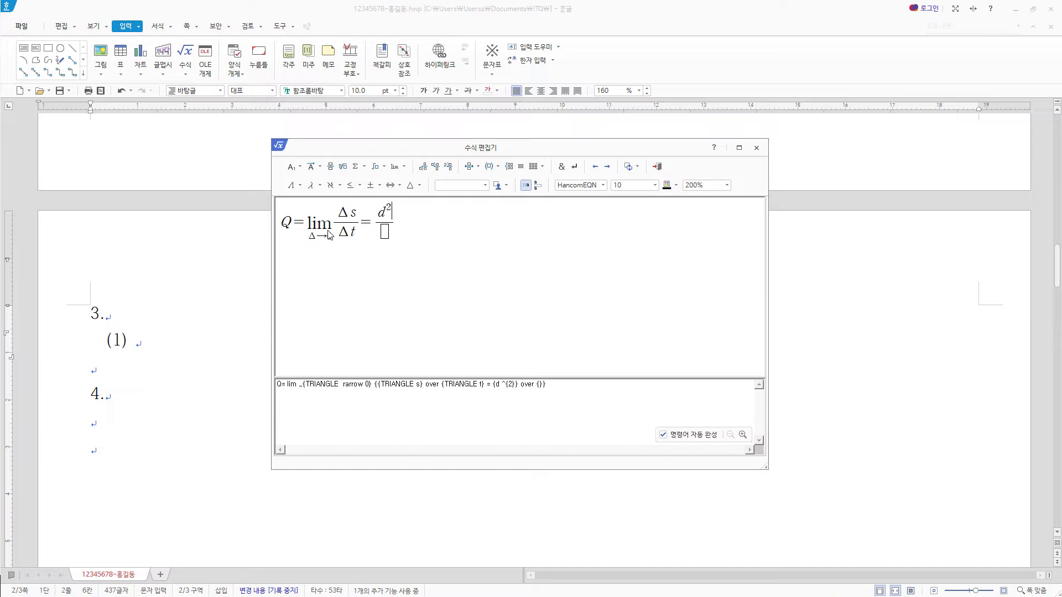
{"action": "key", "text": "Right"}
{"action": "type", "text": "s"}
{"action": "left_click", "coordinate": [387, 235]}
{"action": "type", "text": "dt"}
{"action": "left_click", "coordinate": [292, 167]}
{"action": "left_click", "coordinate": [657, 167]}
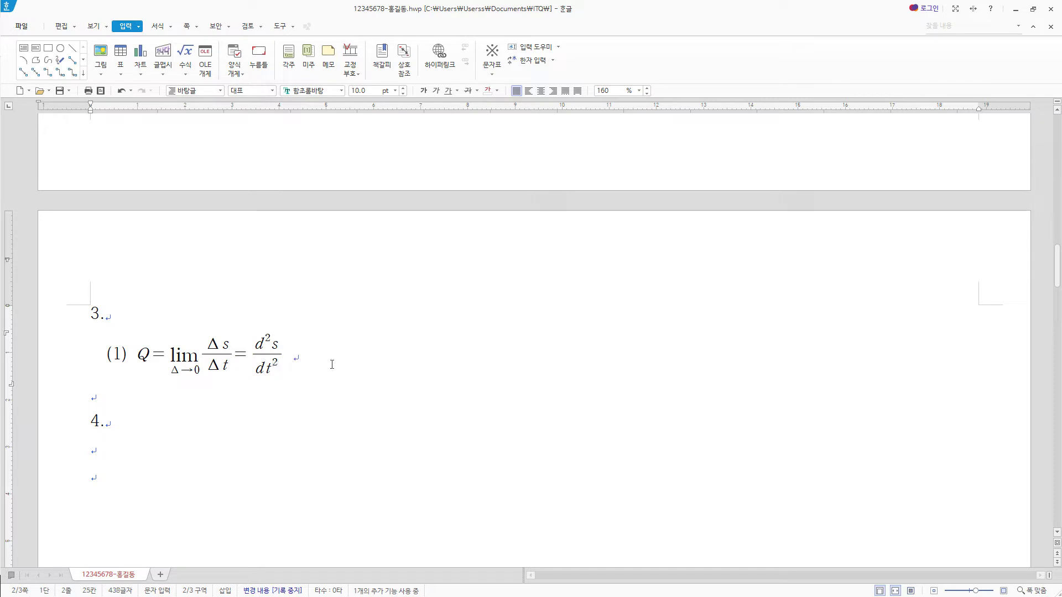
- Enter the label (2) beside the first equation and insert an equation beginning with G=2 and a single integral
{"action": "type", "text": "(2)"}
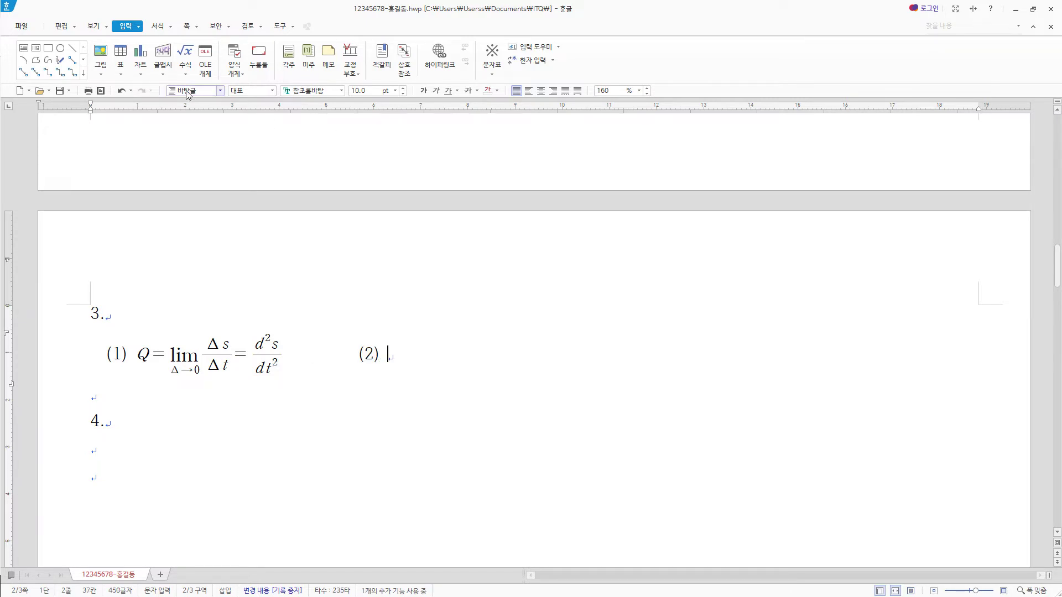
{"action": "left_click", "coordinate": [184, 56]}
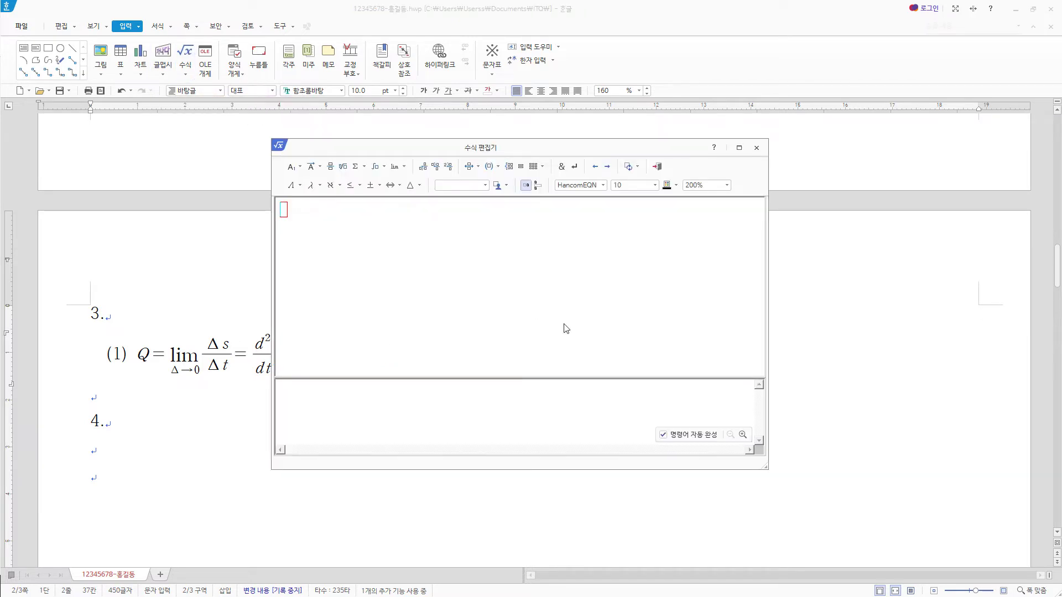
{"action": "type", "text": "G=2"}
{"action": "left_click", "coordinate": [380, 167]}
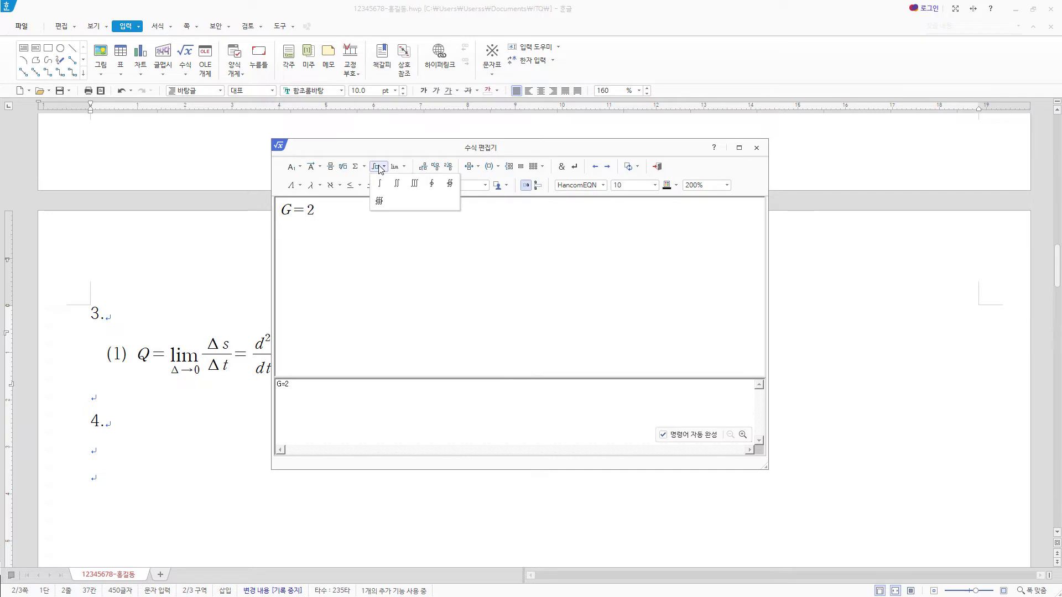
{"action": "left_click", "coordinate": [381, 184]}
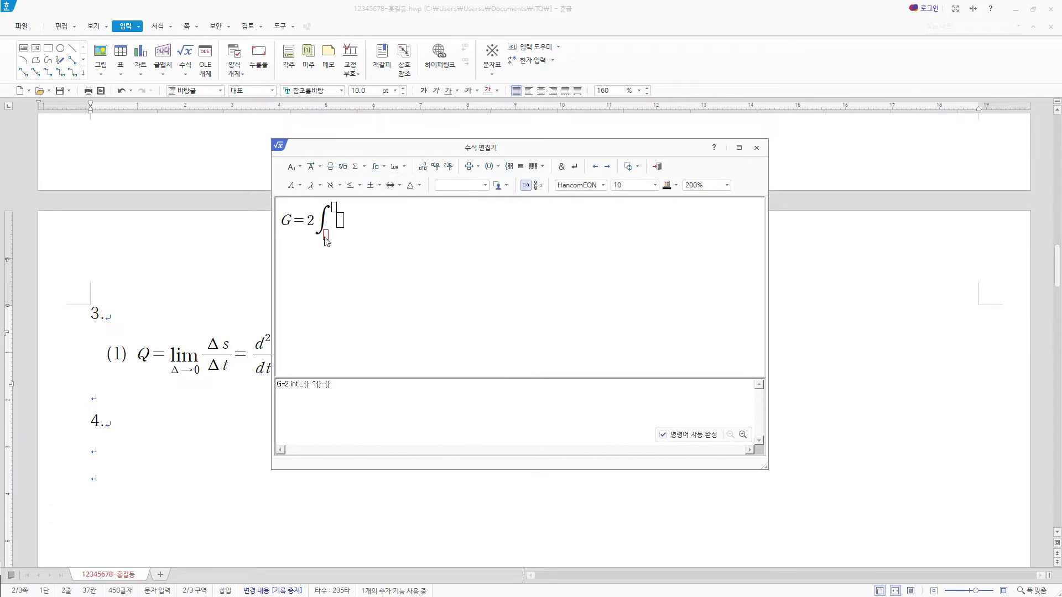
- Set the integral's lower limit to the fraction a over 2 and its upper limit to a
{"action": "left_click", "coordinate": [330, 167]}
{"action": "type", "text": "a"}
{"action": "type", "text": "2"}
{"action": "left_click", "coordinate": [334, 208]}
{"action": "type", "text": "a"}
- Add a fraction as the integrand, with a numerator beginning with b and a square root containing a²
{"action": "left_click", "coordinate": [341, 221]}
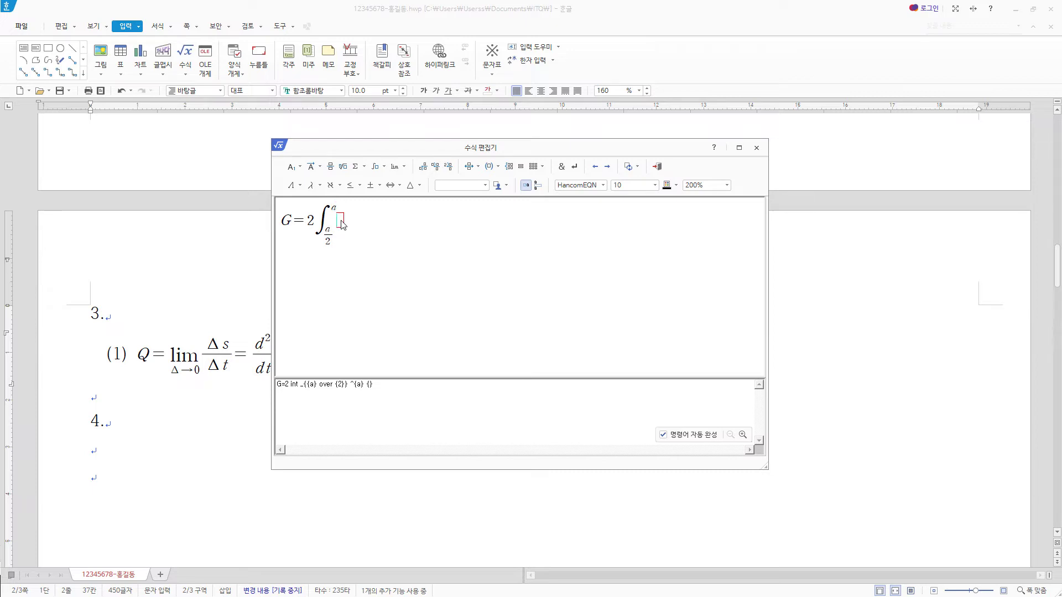
{"action": "left_click", "coordinate": [330, 166]}
{"action": "type", "text": "b"}
{"action": "left_click", "coordinate": [343, 166]}
{"action": "type", "text": "a"}
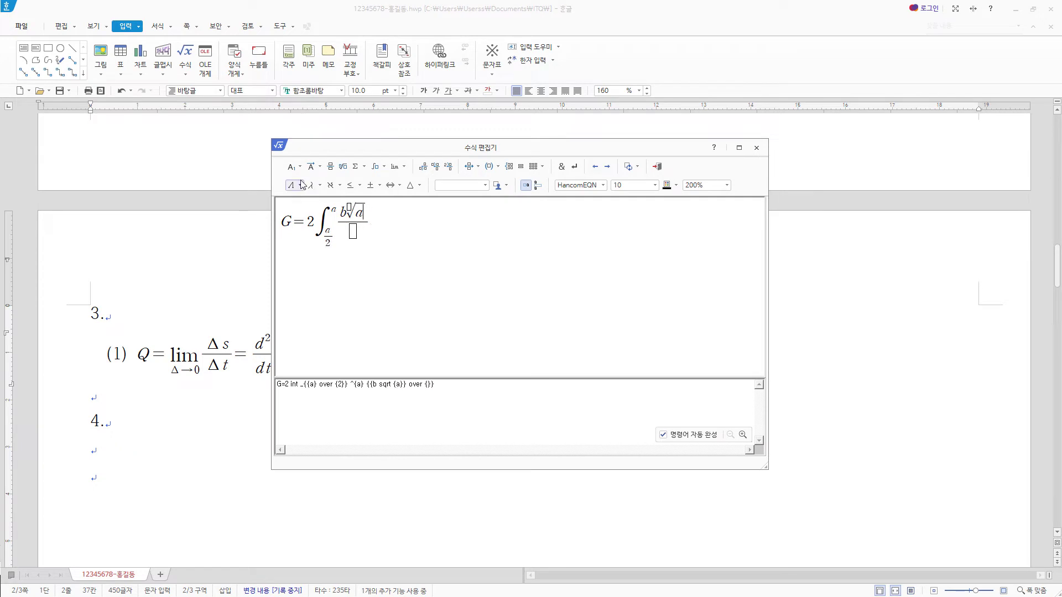
{"action": "left_click", "coordinate": [292, 166]}
{"action": "left_click", "coordinate": [295, 189]}
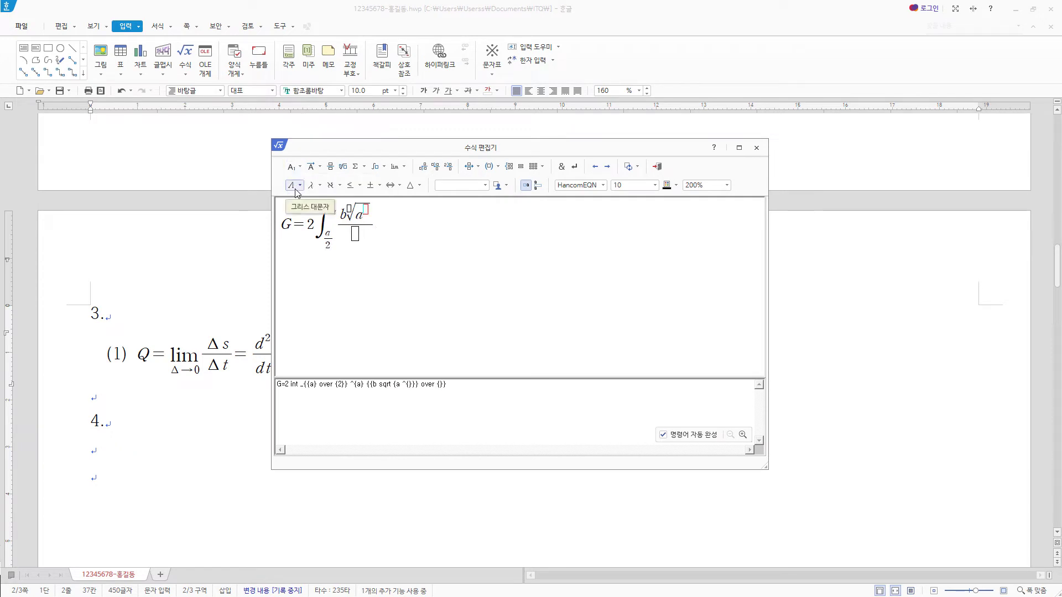
{"action": "type", "text": "2} "}
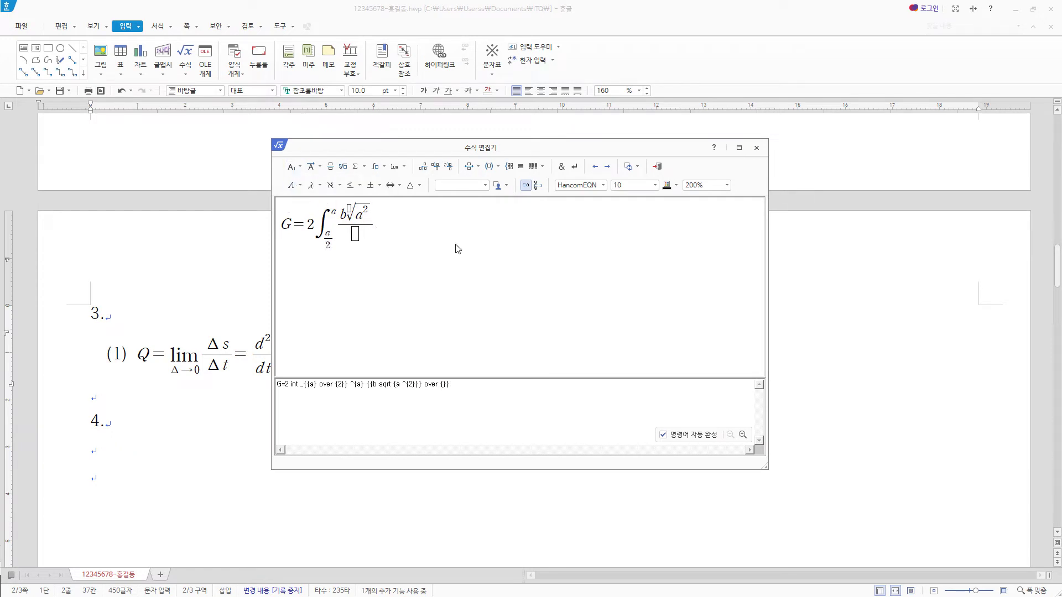
- Complete the equation with −x² under the root, denominator a and dx, and insert it into the document
{"action": "type", "text": "-x"}
{"action": "left_click", "coordinate": [292, 166]}
{"action": "left_click", "coordinate": [295, 186]}
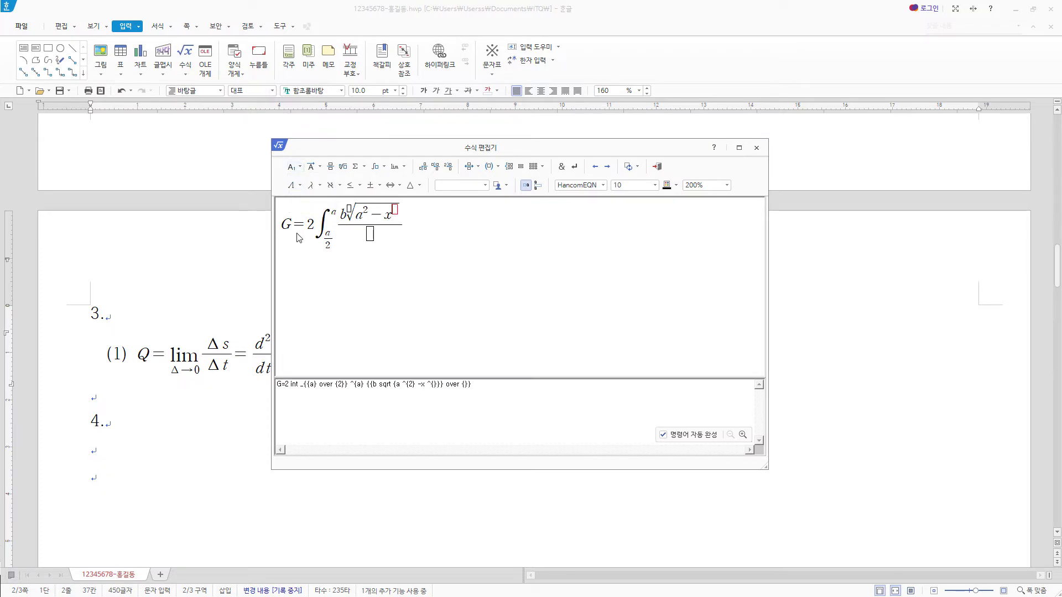
{"action": "type", "text": "2"}
{"action": "left_click", "coordinate": [370, 237]}
{"action": "type", "text": "a} dx"}
{"action": "left_click", "coordinate": [657, 166]}
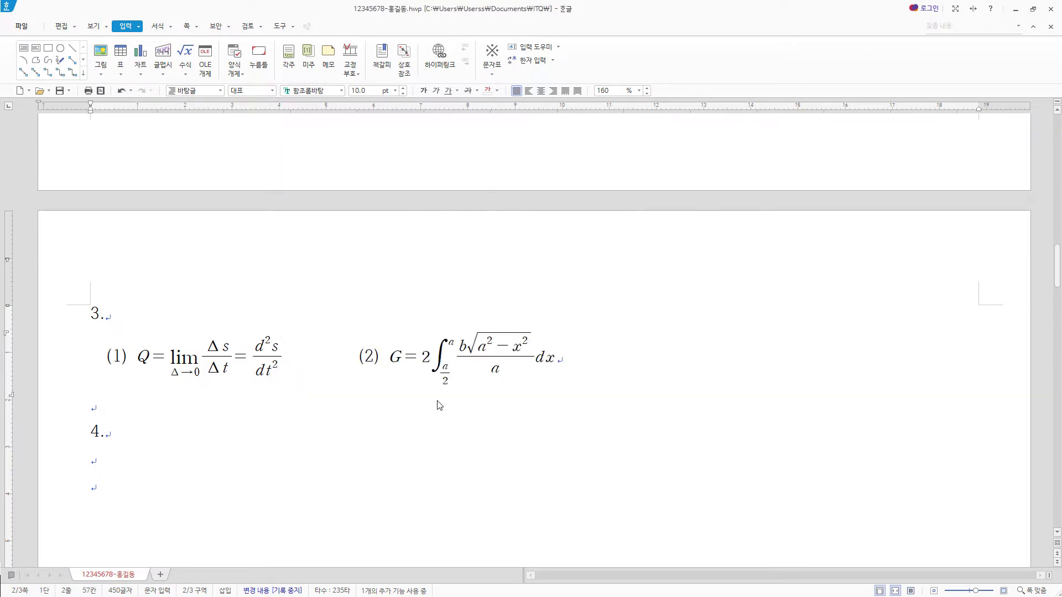
- Draw a rectangle about 103 mm wide and 154 mm high below section number 4 on the second page
{"action": "left_click", "coordinate": [121, 460]}
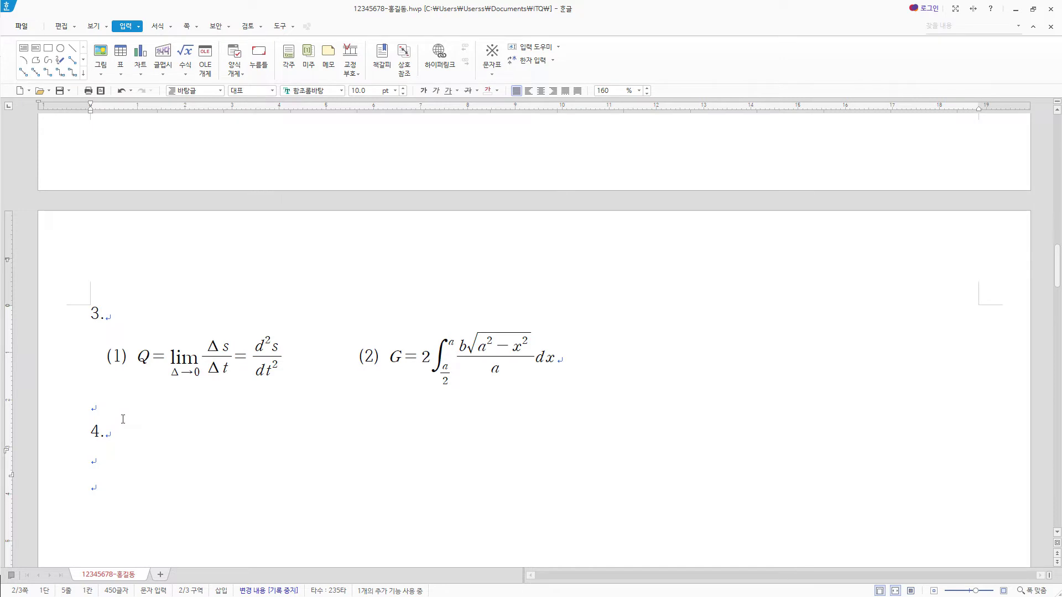
{"action": "scroll", "coordinate": [123, 419], "scroll_direction": "down", "scroll_amount": 3}
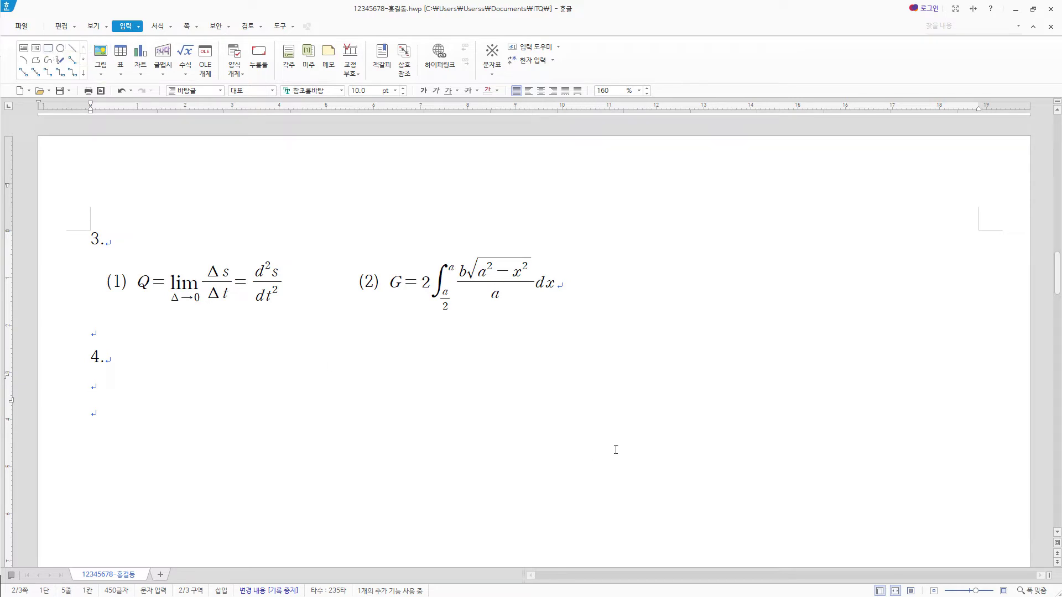
{"action": "scroll", "coordinate": [554, 319], "scroll_direction": "down", "scroll_amount": 3}
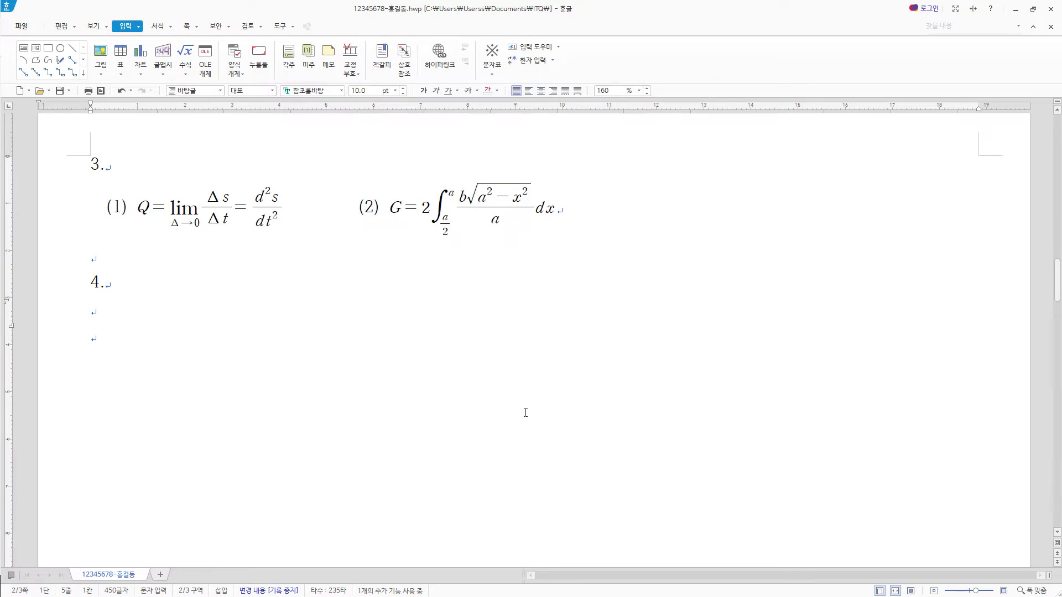
{"action": "left_click", "coordinate": [93, 26]}
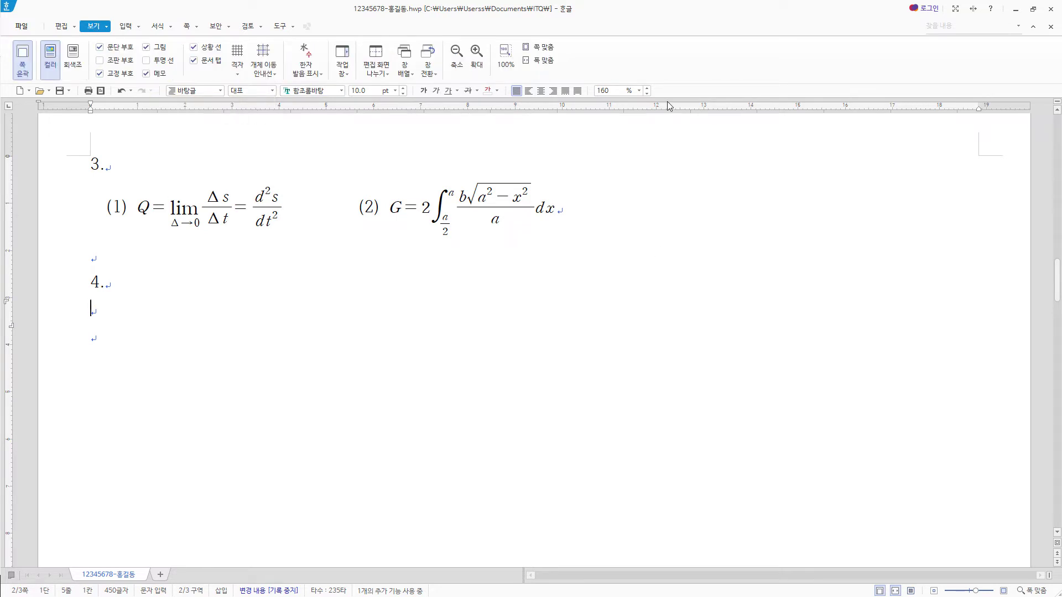
{"action": "left_click", "coordinate": [554, 51]}
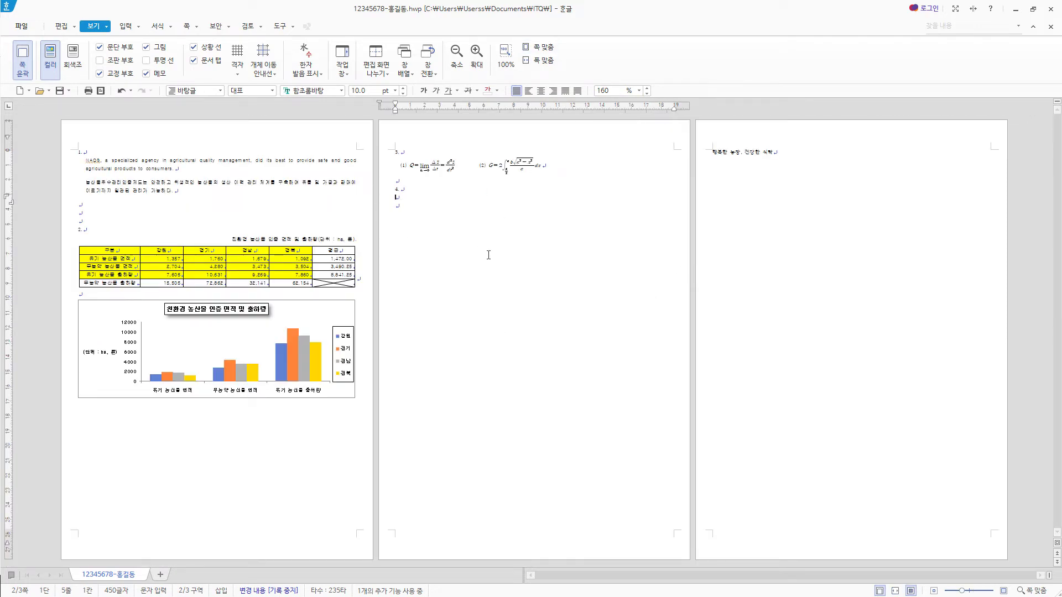
{"action": "left_click", "coordinate": [125, 26]}
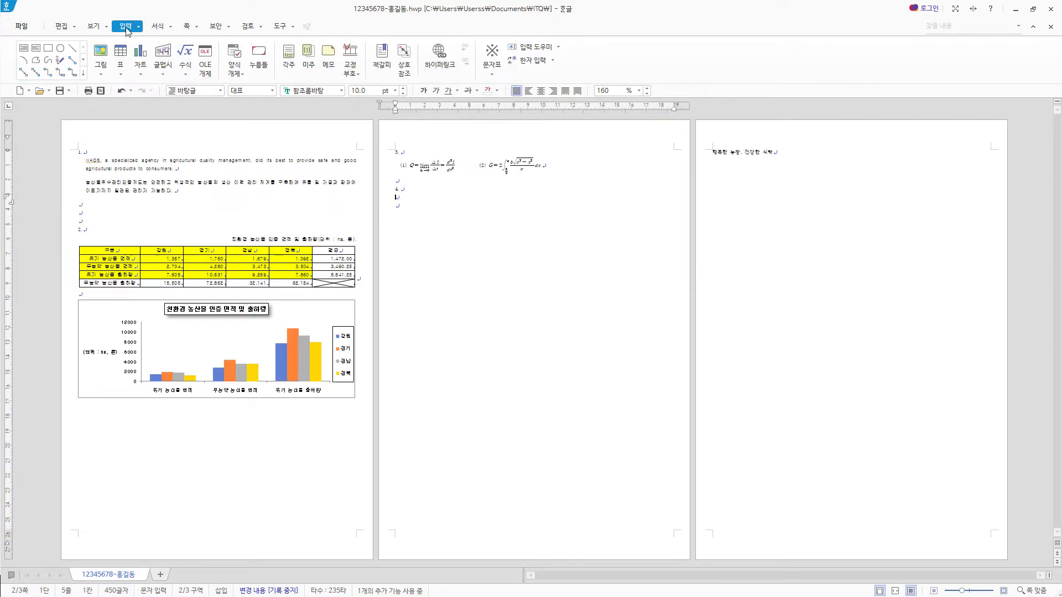
{"action": "left_click", "coordinate": [48, 49]}
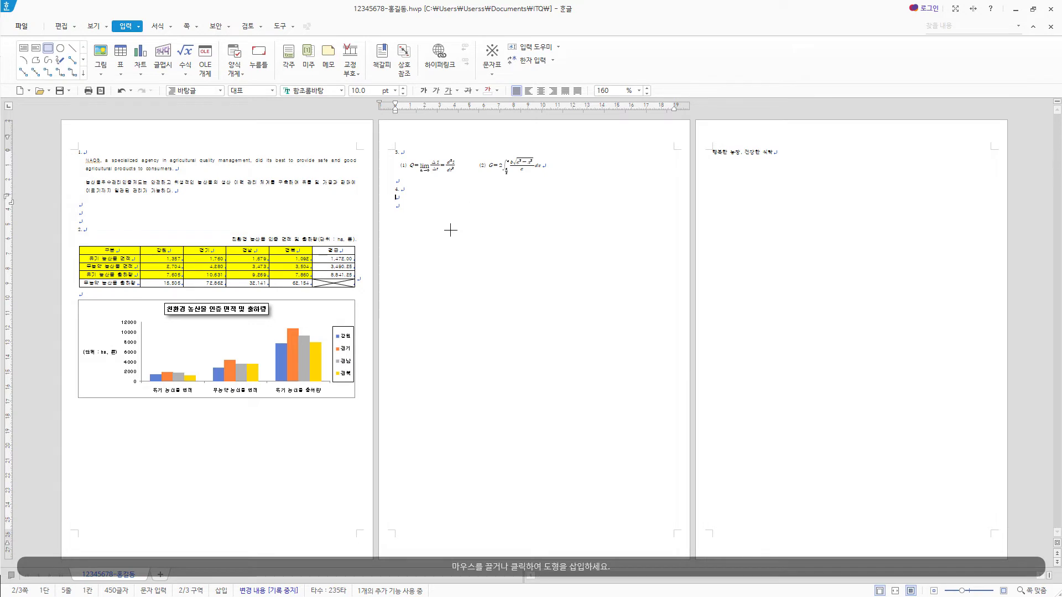
{"action": "mouse_move", "coordinate": [445, 225]}
{"action": "left_mouse_down"}
{"action": "mouse_move", "coordinate": [548, 447]}
{"action": "mouse_move", "coordinate": [597, 452]}
{"action": "left_mouse_up"}
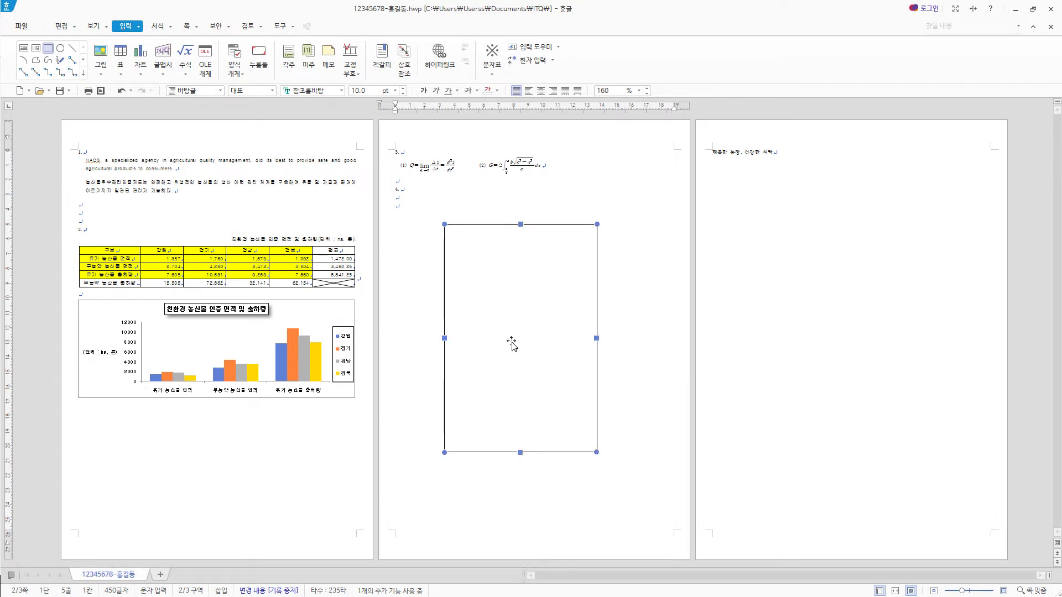
- Set the rectangle's width to 100 mm and height to 140 mm, placed in front of the text and not treated as a character
{"action": "double_click", "coordinate": [560, 352]}
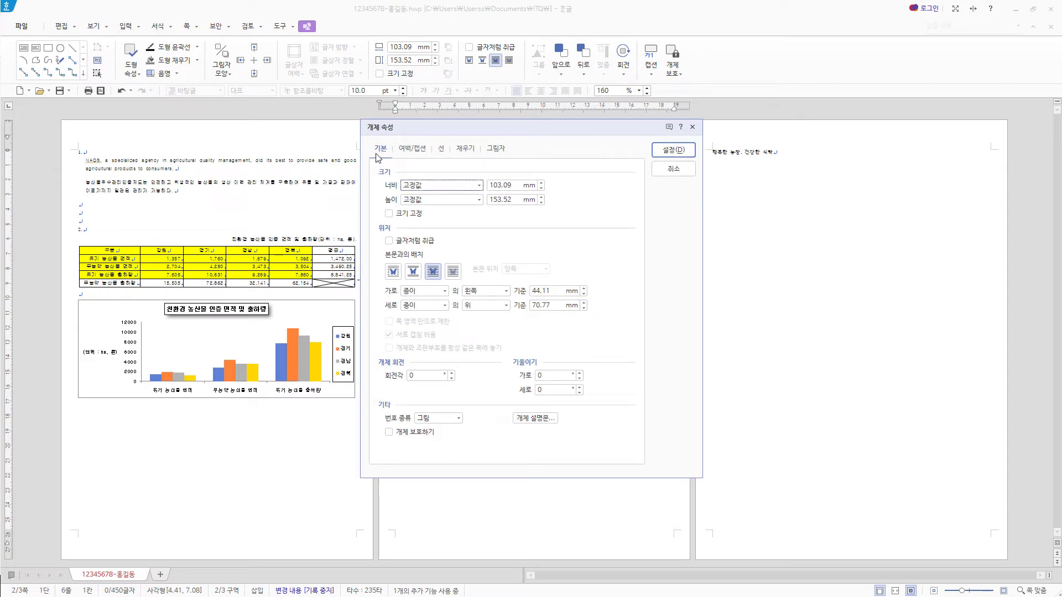
{"action": "key", "text": "Tab"}
{"action": "type", "text": "100"}
{"action": "key", "text": "Tab"}
{"action": "key", "text": "Tab"}
{"action": "type", "text": "1"}
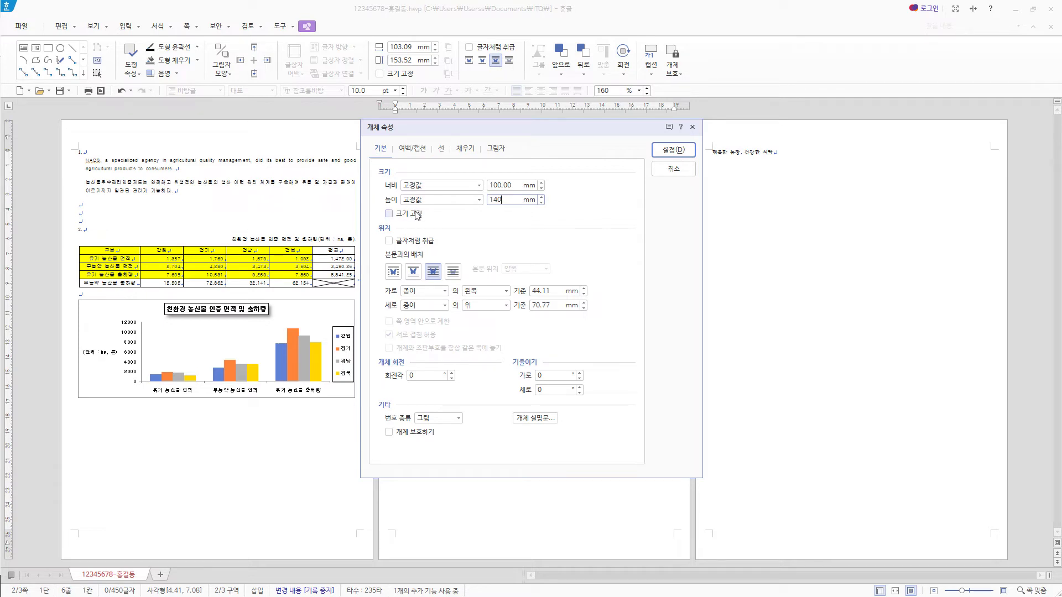
{"action": "left_click", "coordinate": [416, 244]}
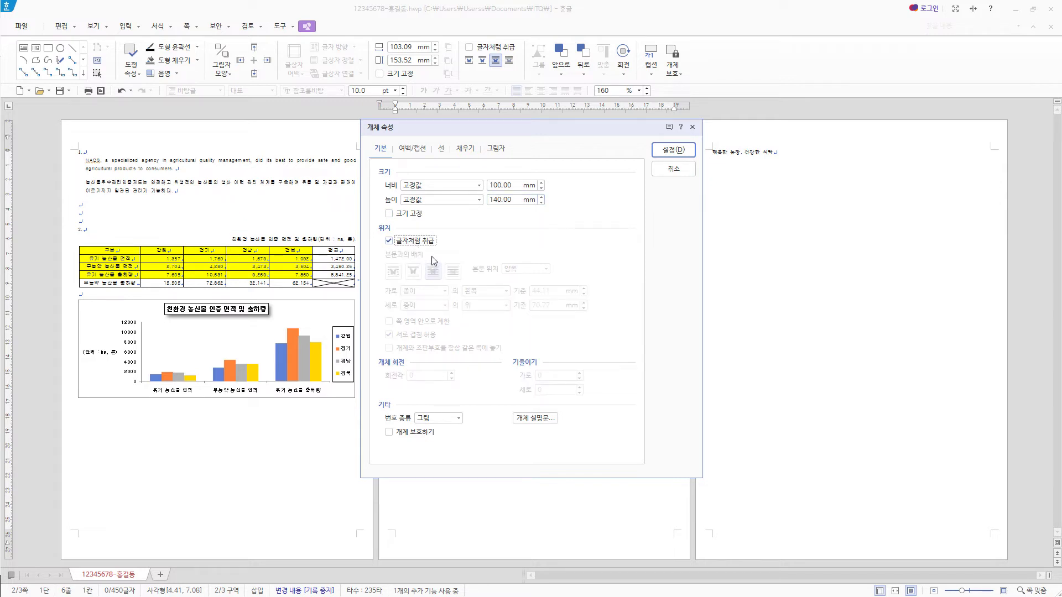
{"action": "left_click", "coordinate": [389, 241]}
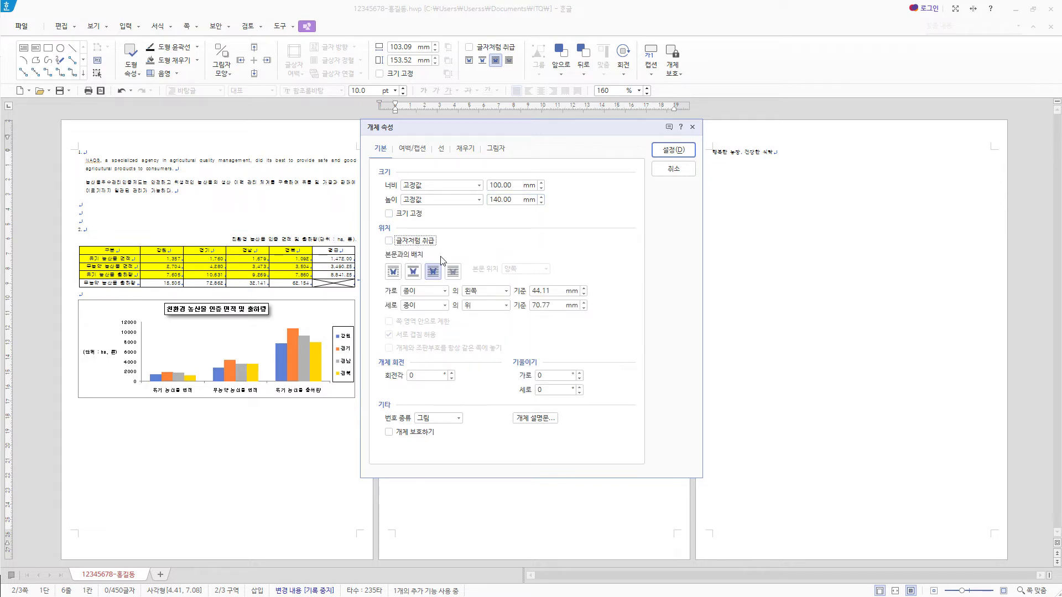
{"action": "left_click", "coordinate": [432, 271]}
{"action": "left_click", "coordinate": [434, 272]}
- Fill the rectangle with solid dark blue and move it slightly lower on the page
{"action": "left_click", "coordinate": [470, 146]}
{"action": "left_click", "coordinate": [389, 198]}
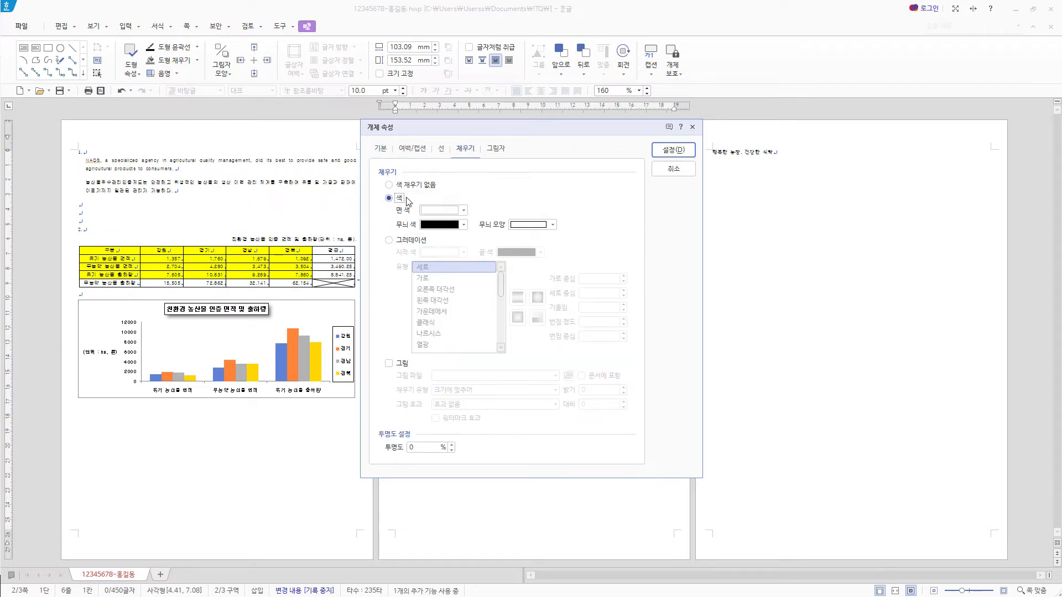
{"action": "left_click", "coordinate": [464, 213]}
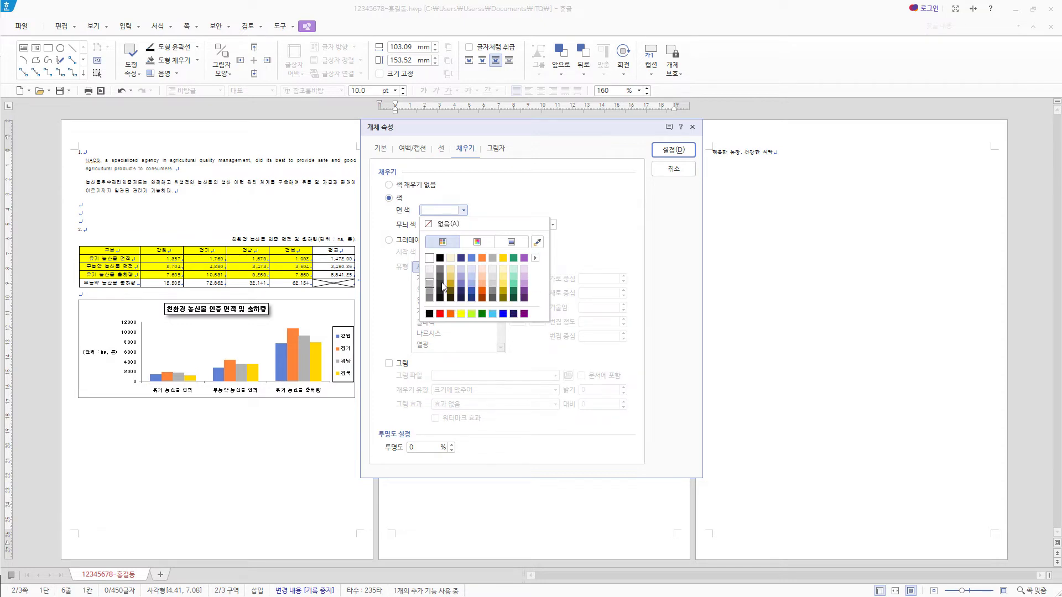
{"action": "left_click", "coordinate": [473, 286]}
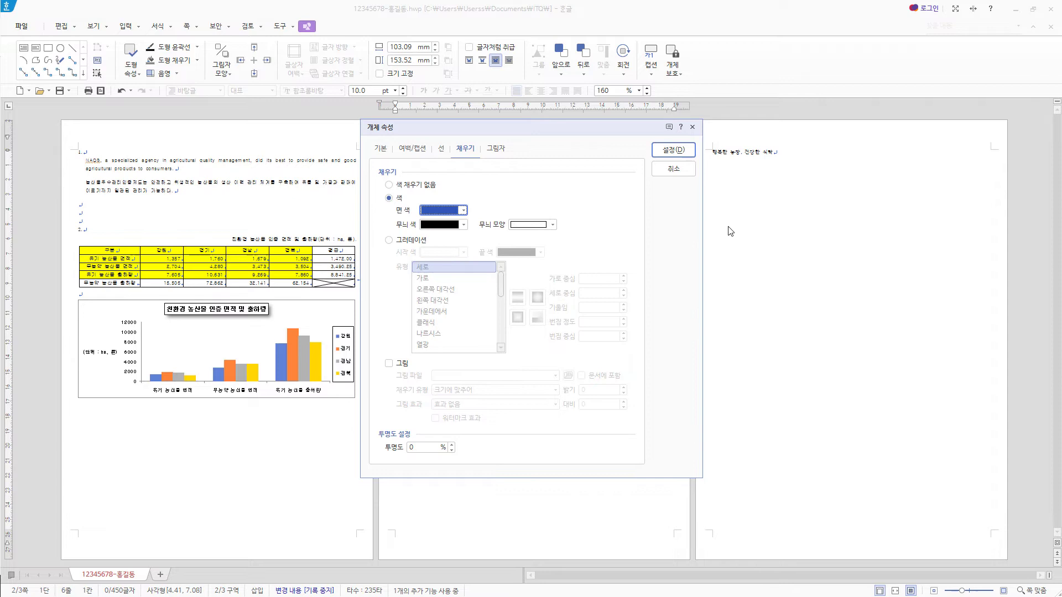
{"action": "left_click", "coordinate": [684, 155]}
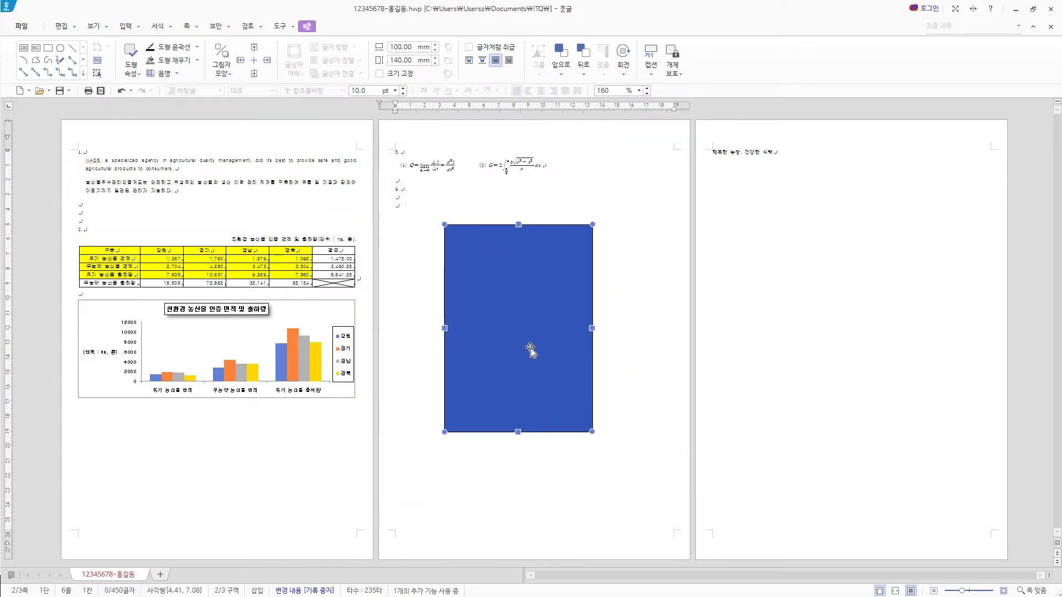
{"action": "left_click_drag", "start_coordinate": [542, 368], "coordinate": [550, 398]}
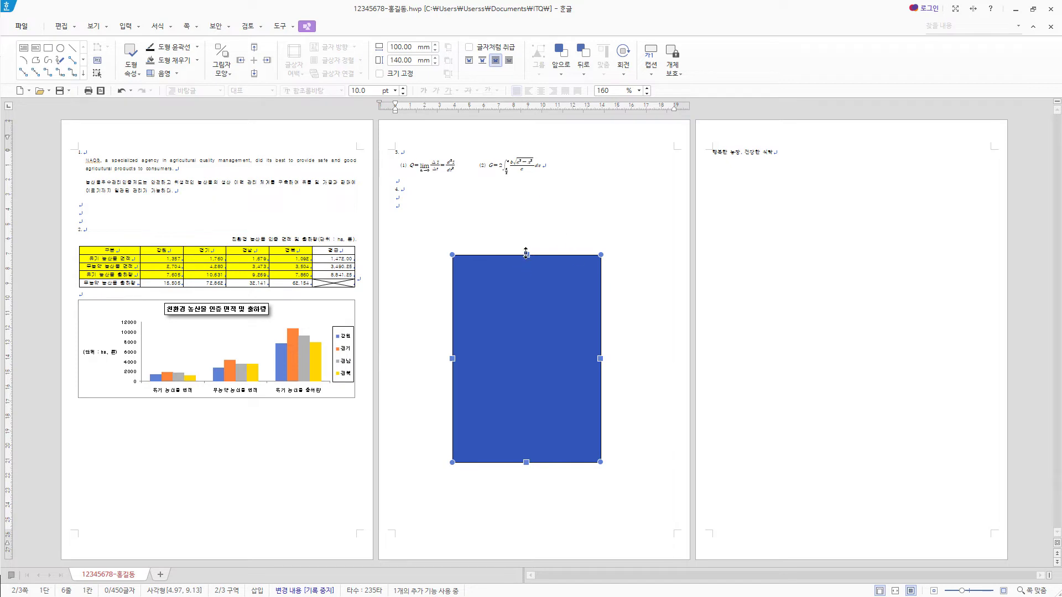
- Draw a text box about 85 × 15 mm across the blue rectangle's upper edge and enter "농산물 원산지관리"
{"action": "left_click", "coordinate": [25, 51]}
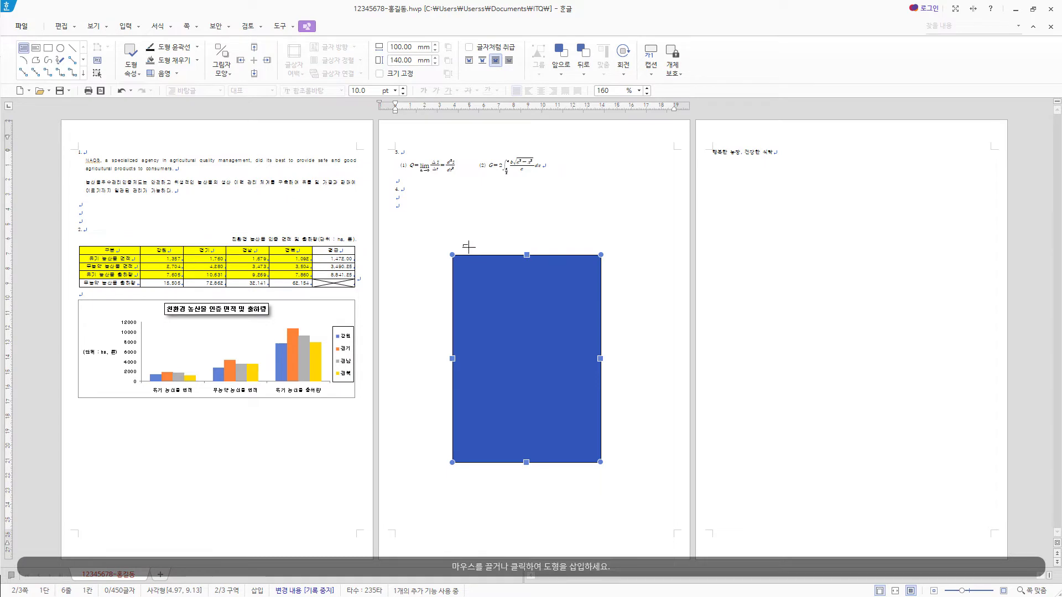
{"action": "left_click_drag", "start_coordinate": [463, 245], "coordinate": [589, 268]}
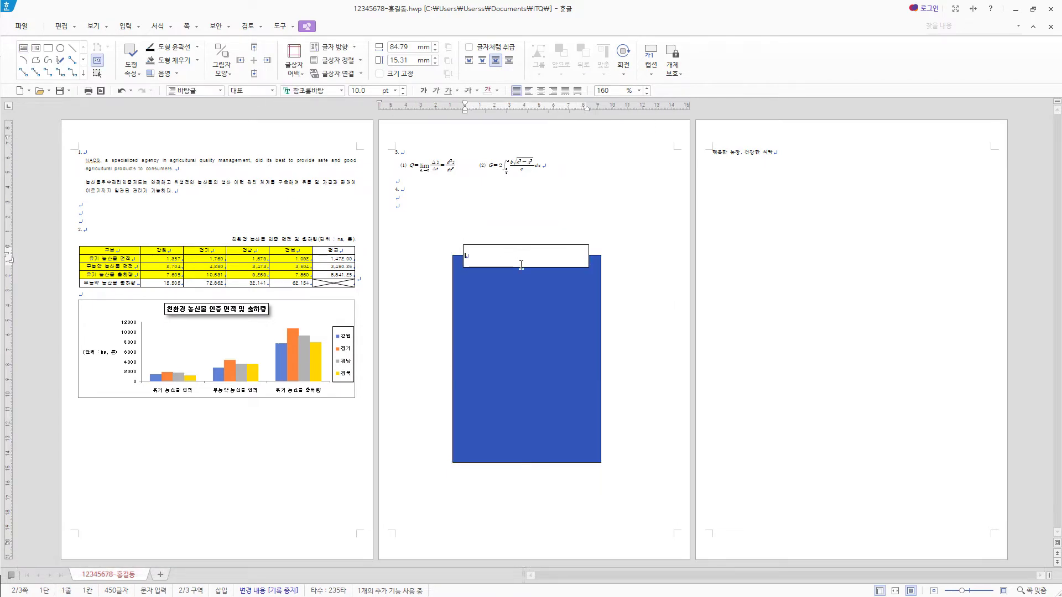
{"action": "left_click", "coordinate": [102, 31]}
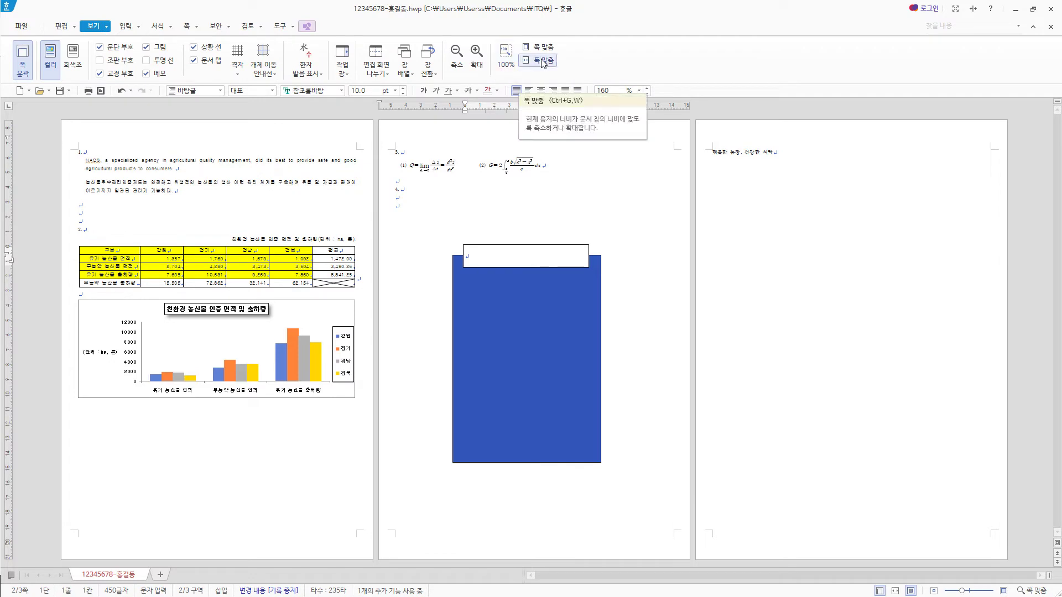
{"action": "left_click", "coordinate": [476, 251]}
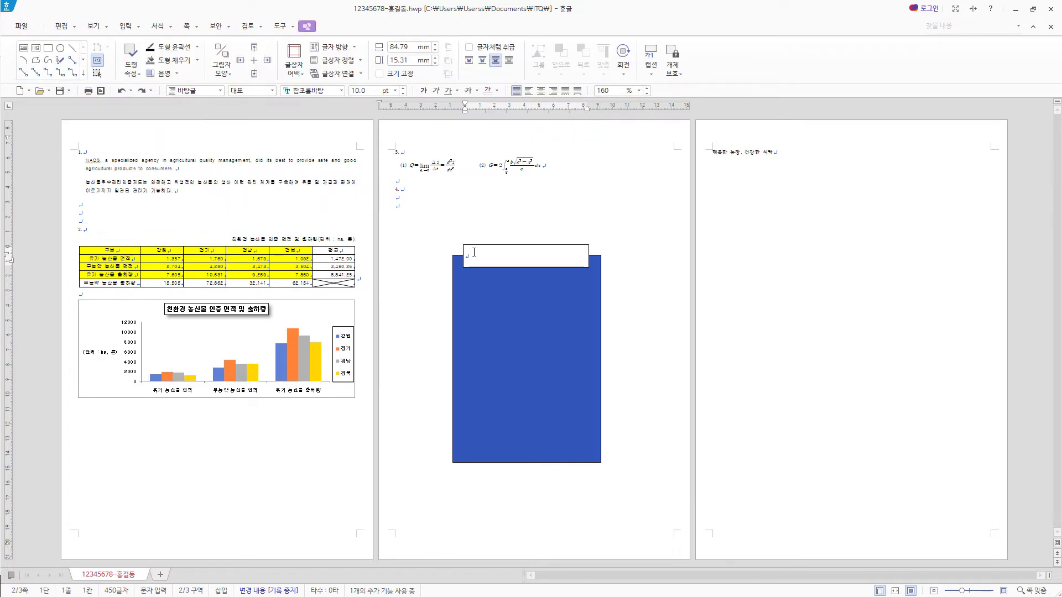
{"action": "key", "text": "ctrl+shift+z"}
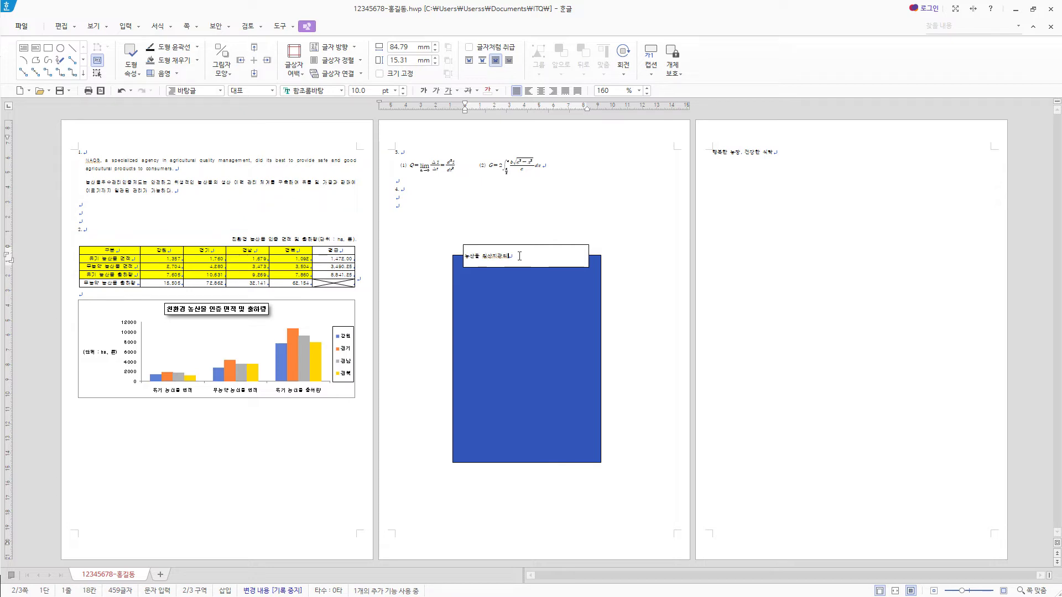
- Set the text in the "농산물 원산지관리" text box to the 굴림 font at 24 pt
{"action": "left_click_drag", "start_coordinate": [520, 256], "coordinate": [444, 258]}
{"action": "left_click", "coordinate": [531, 258]}
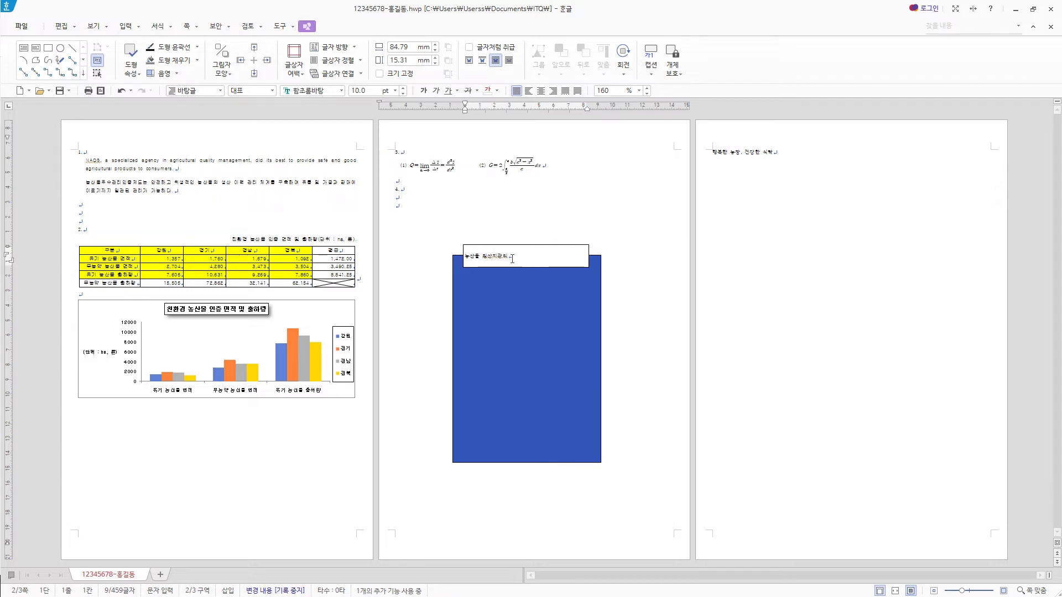
{"action": "left_click", "coordinate": [530, 267]}
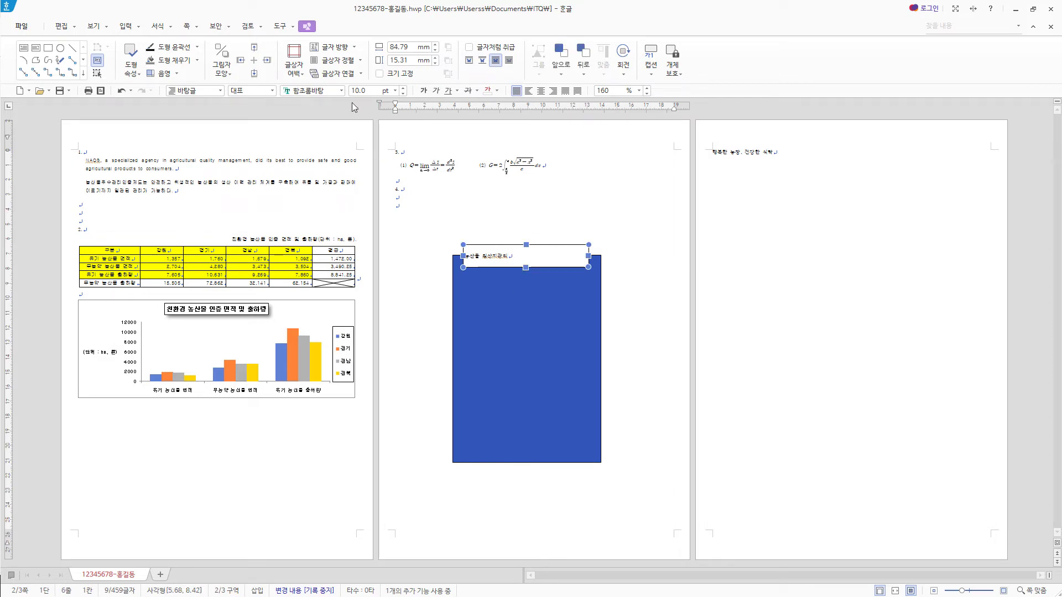
{"action": "left_click", "coordinate": [325, 92]}
{"action": "type", "text": "굴림"}
{"action": "key", "text": "Return"}
{"action": "left_click", "coordinate": [355, 90]}
{"action": "key", "text": "BackSpace"}
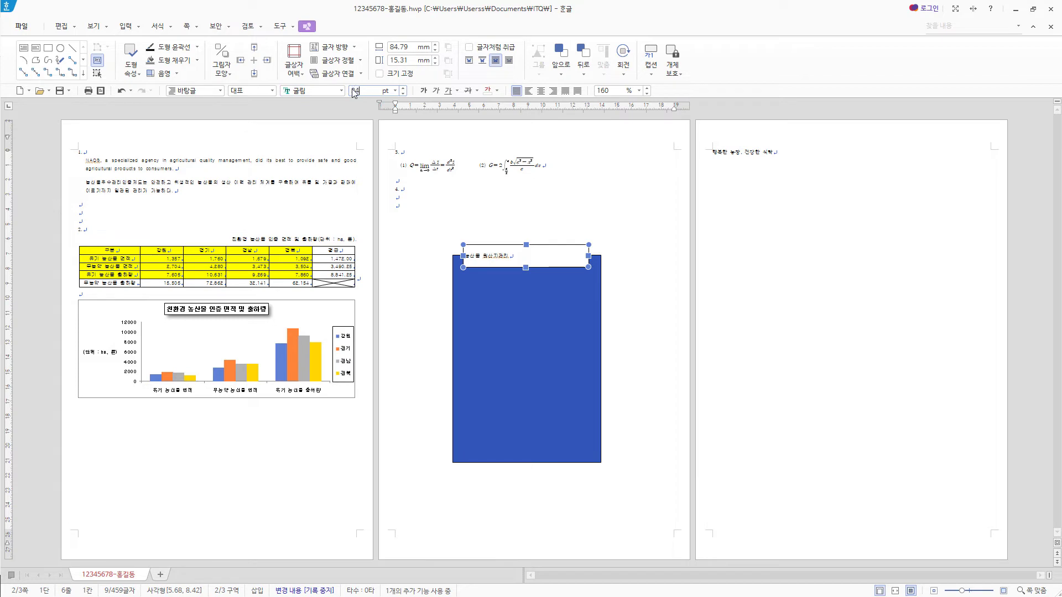
{"action": "type", "text": "24"}
{"action": "key", "text": "Return"}
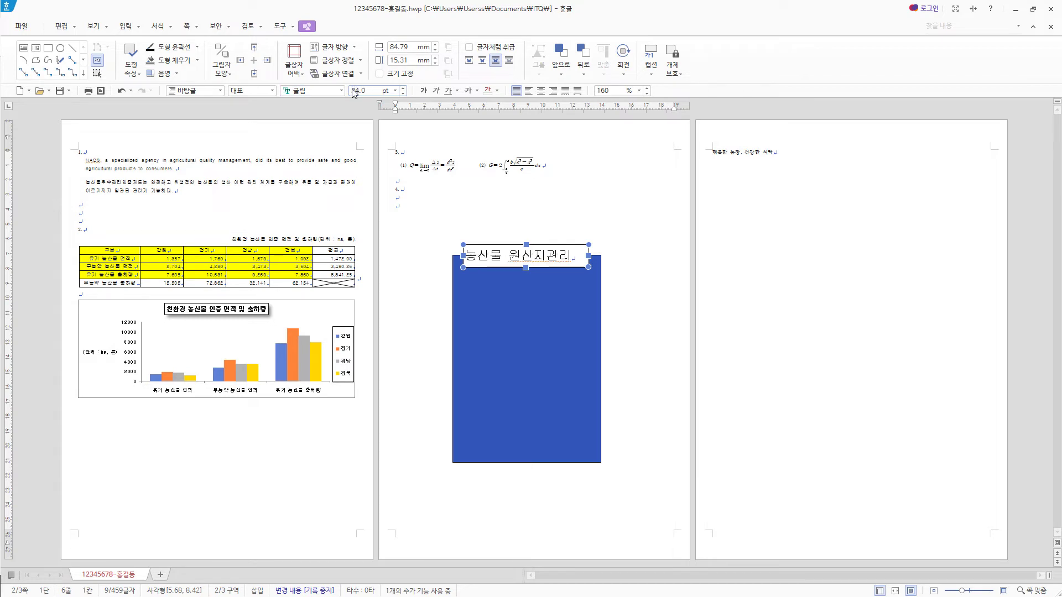
- Colour the "농산물 원산지관리" text white and centre it horizontally in its text box
{"action": "left_click", "coordinate": [497, 93]}
{"action": "left_click", "coordinate": [492, 133]}
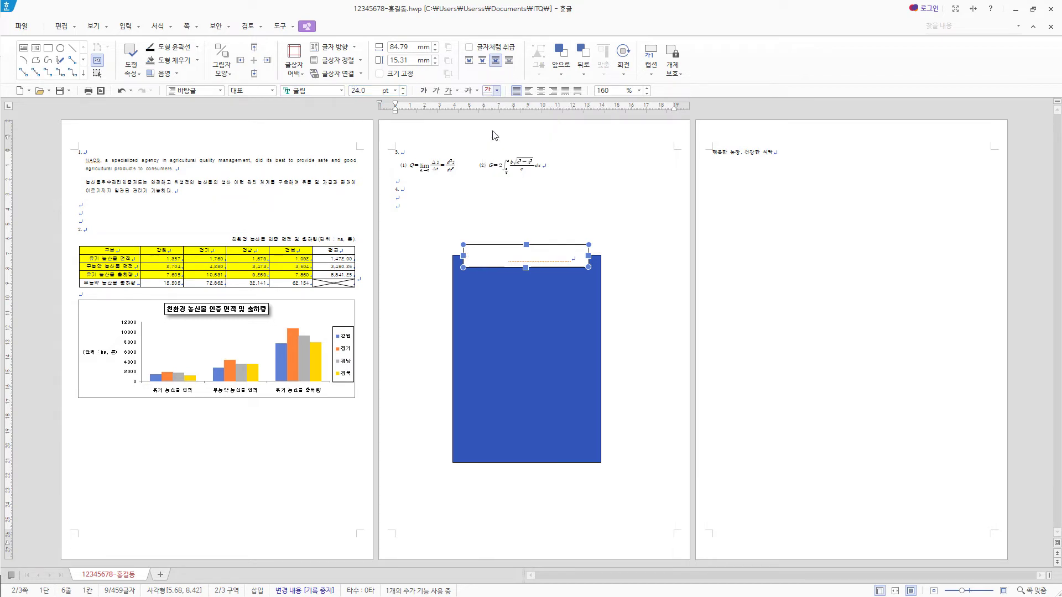
{"action": "left_click", "coordinate": [545, 99]}
- Set the title text box to 105 mm wide and 15 mm high with semicircular (반원) corners
{"action": "double_click", "coordinate": [553, 265]}
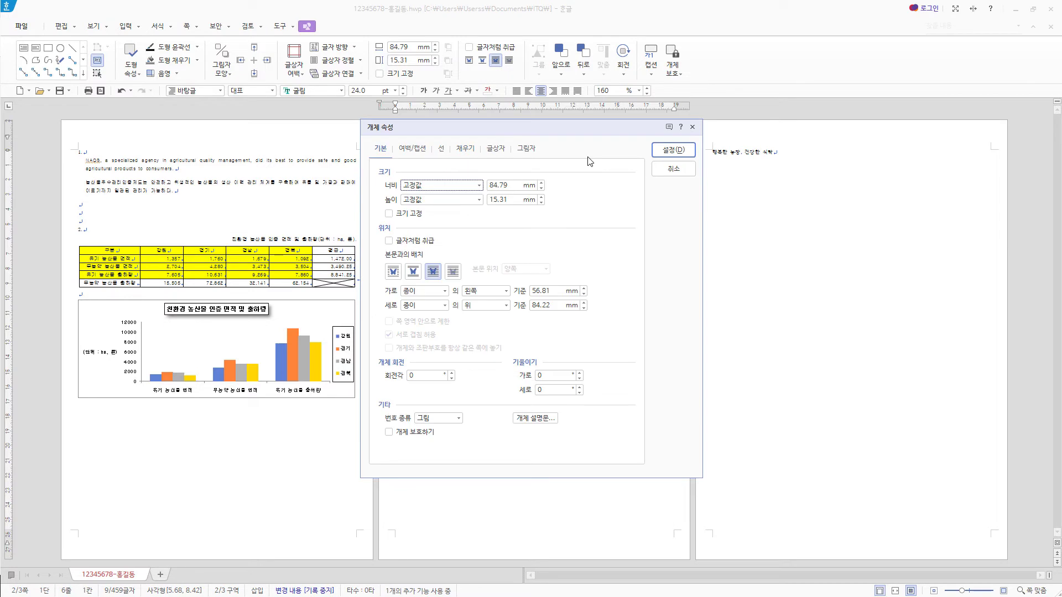
{"action": "key", "text": "Tab"}
{"action": "type", "text": "105"}
{"action": "key", "text": "Tab"}
{"action": "type", "text": "1"}
{"action": "left_click", "coordinate": [440, 150]}
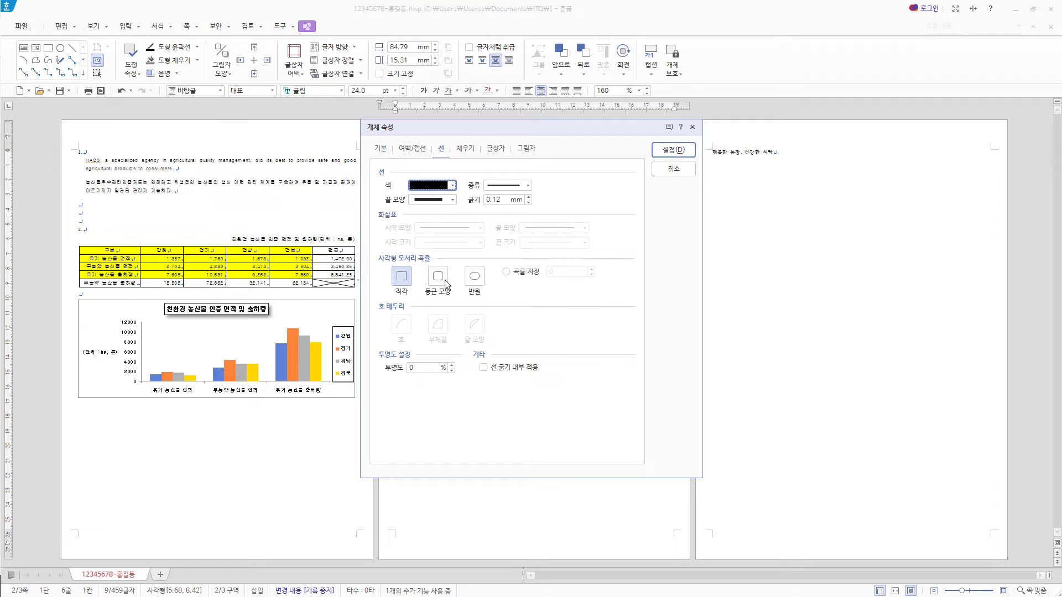
{"action": "left_click", "coordinate": [474, 279]}
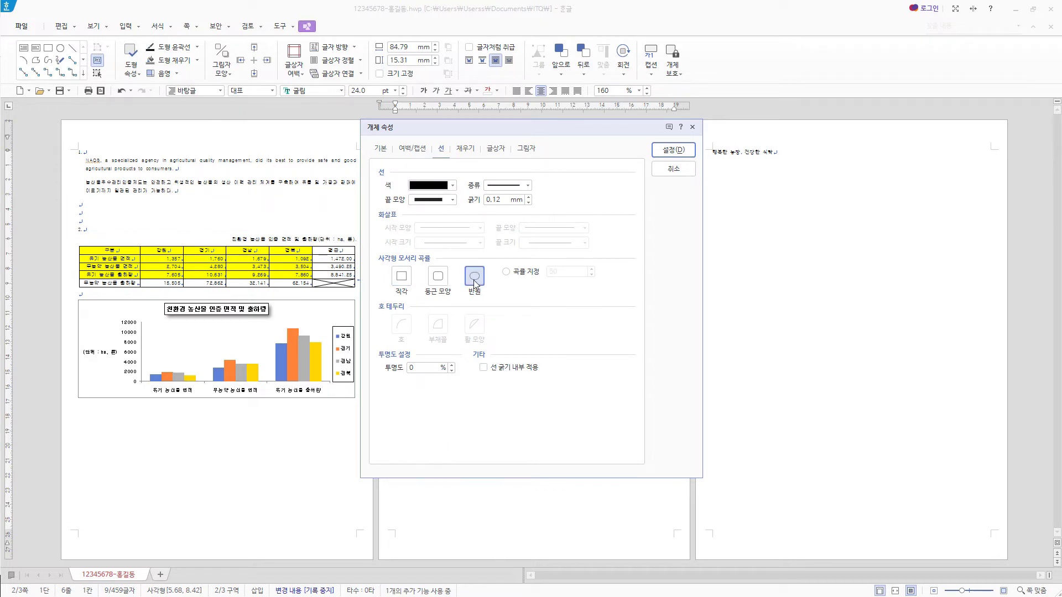
- Fill the title text box with solid red and centre it across the blue rectangle's upper edge
{"action": "left_click", "coordinate": [473, 151]}
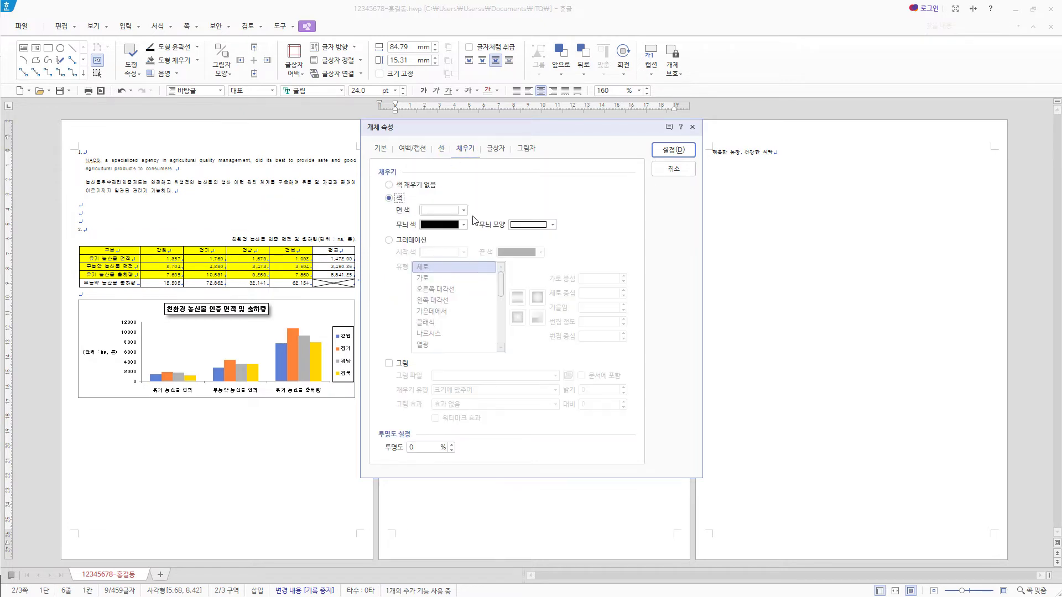
{"action": "left_click", "coordinate": [464, 211]}
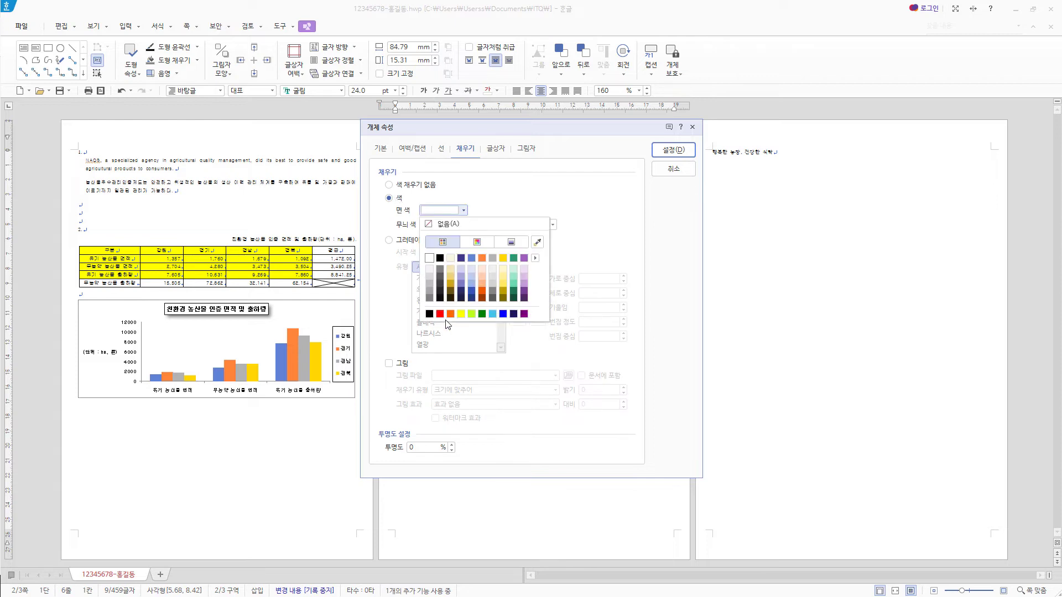
{"action": "left_click", "coordinate": [535, 259]}
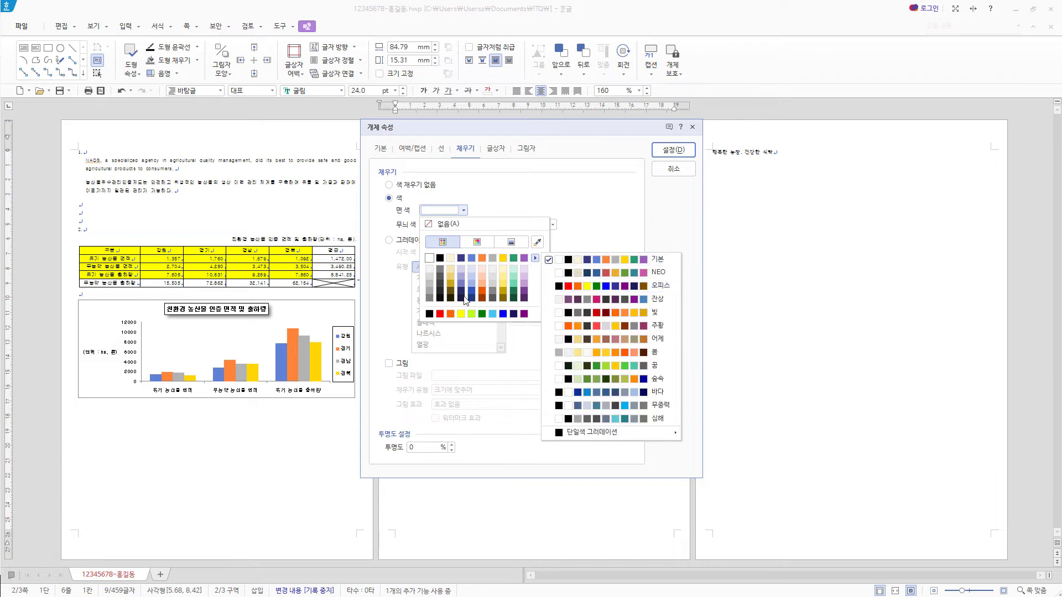
{"action": "left_click", "coordinate": [440, 314]}
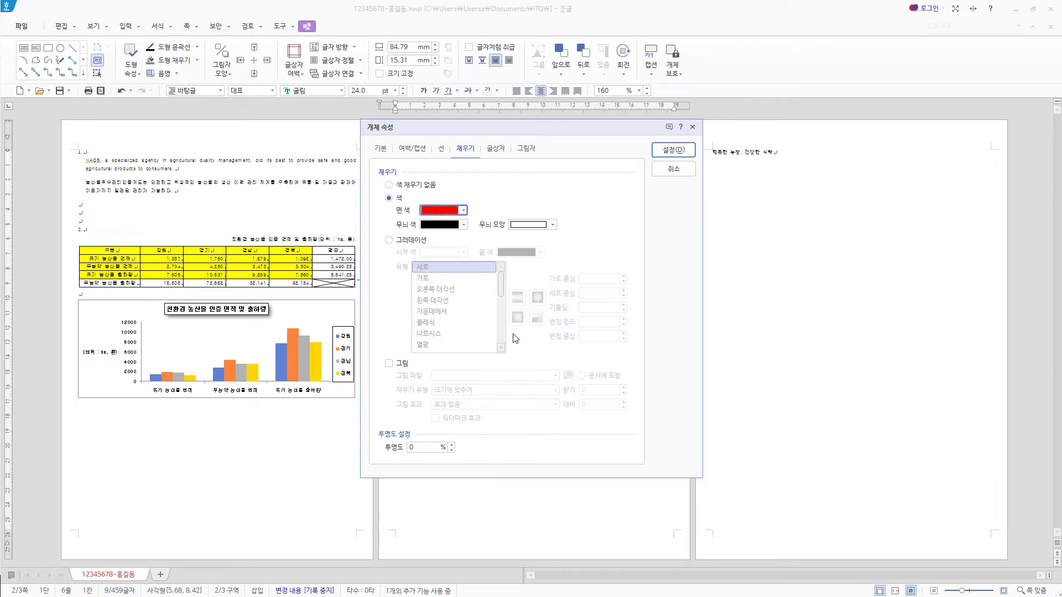
{"action": "left_click", "coordinate": [496, 149]}
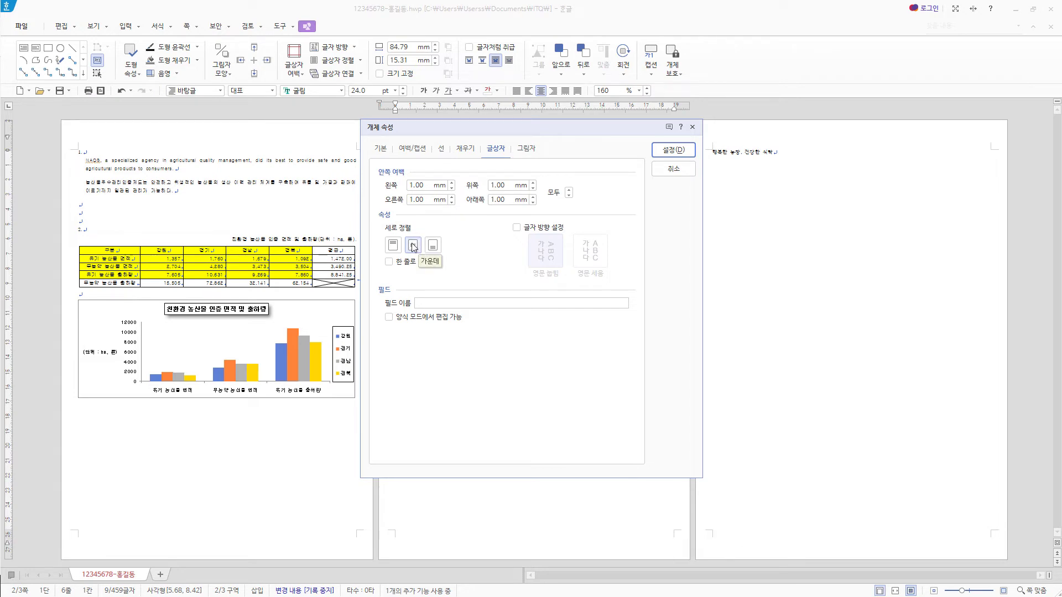
{"action": "left_click", "coordinate": [685, 156]}
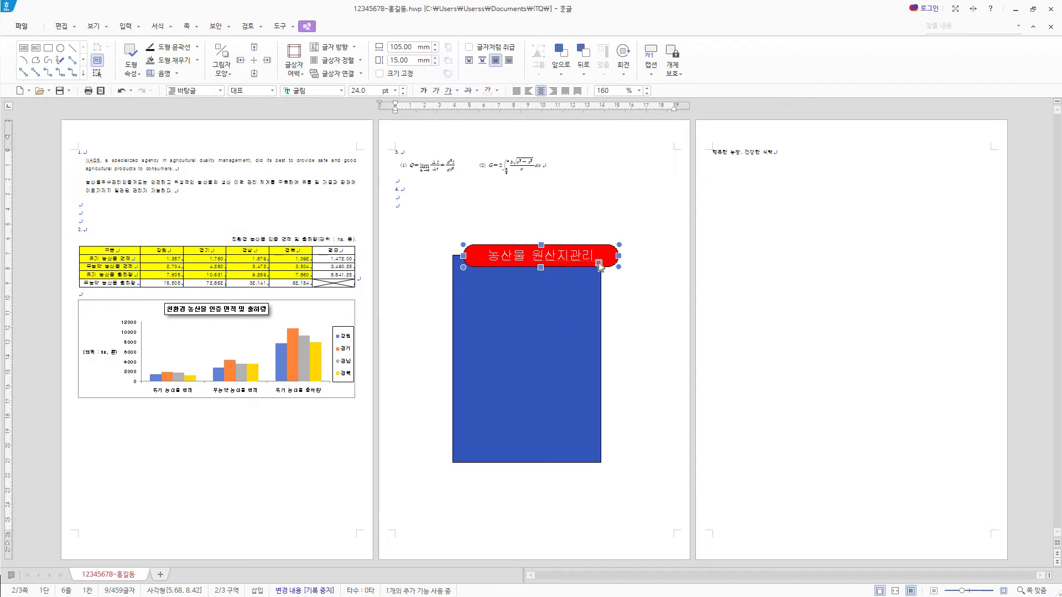
{"action": "left_click_drag", "start_coordinate": [600, 261], "coordinate": [585, 266]}
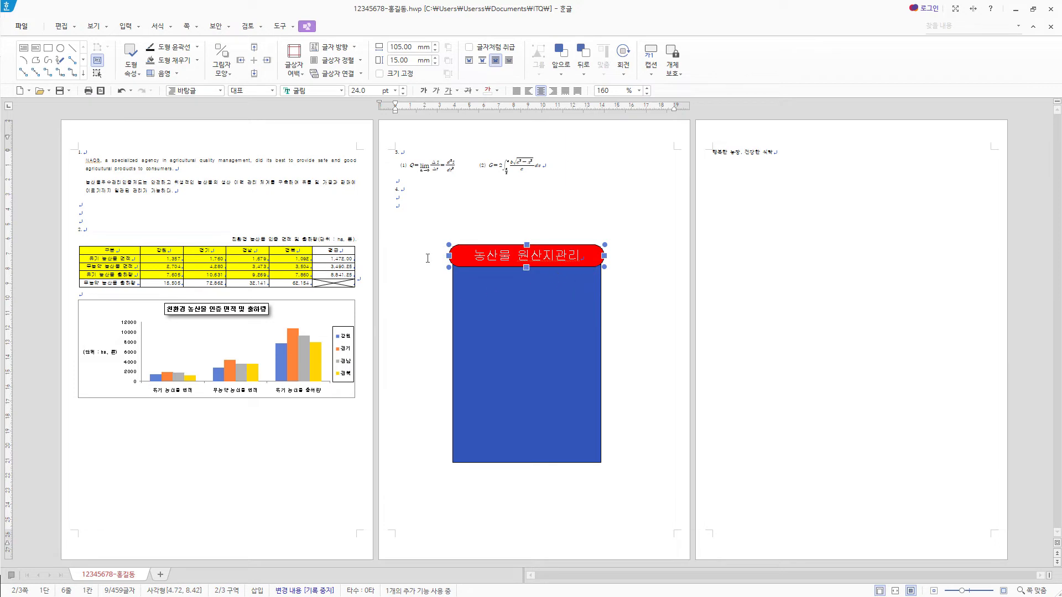
- Draw a rectangle about 113 × 31 mm just below the red title box and set its size to 125 mm wide and 50 mm high
{"action": "left_click", "coordinate": [52, 53]}
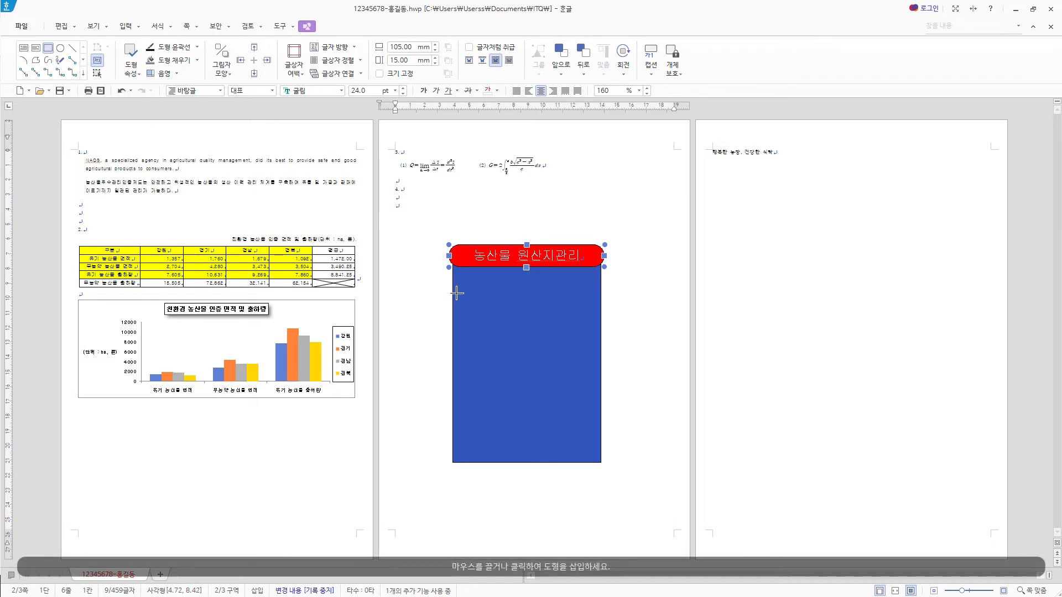
{"action": "left_click_drag", "start_coordinate": [445, 279], "coordinate": [614, 324]}
{"action": "double_click", "coordinate": [567, 306]}
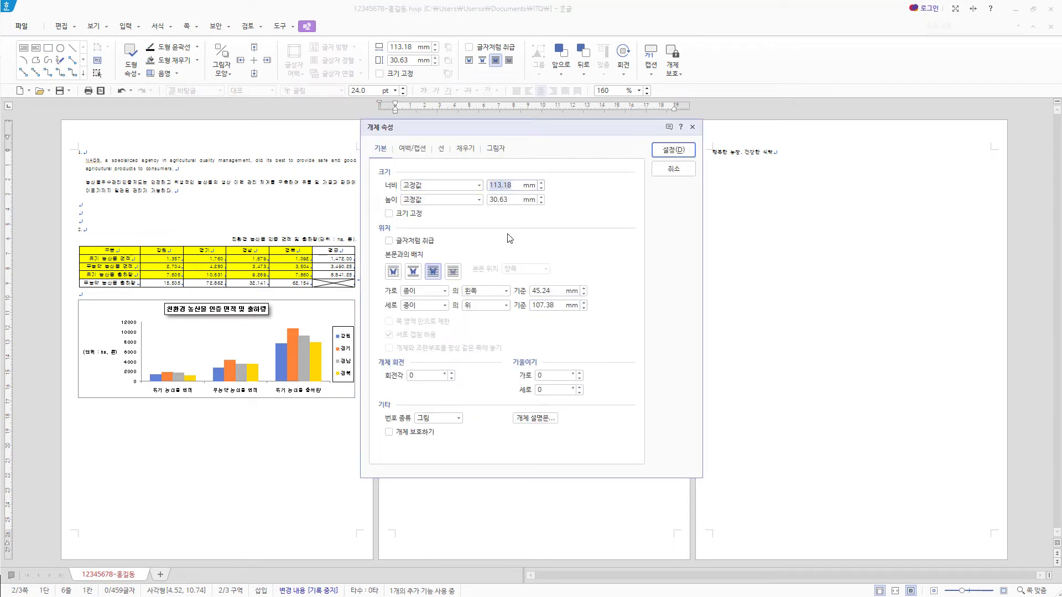
{"action": "type", "text": "125"}
{"action": "key", "text": "Tab"}
{"action": "key", "text": "Tab"}
{"action": "type", "text": "50"}
{"action": "left_click", "coordinate": [440, 150]}
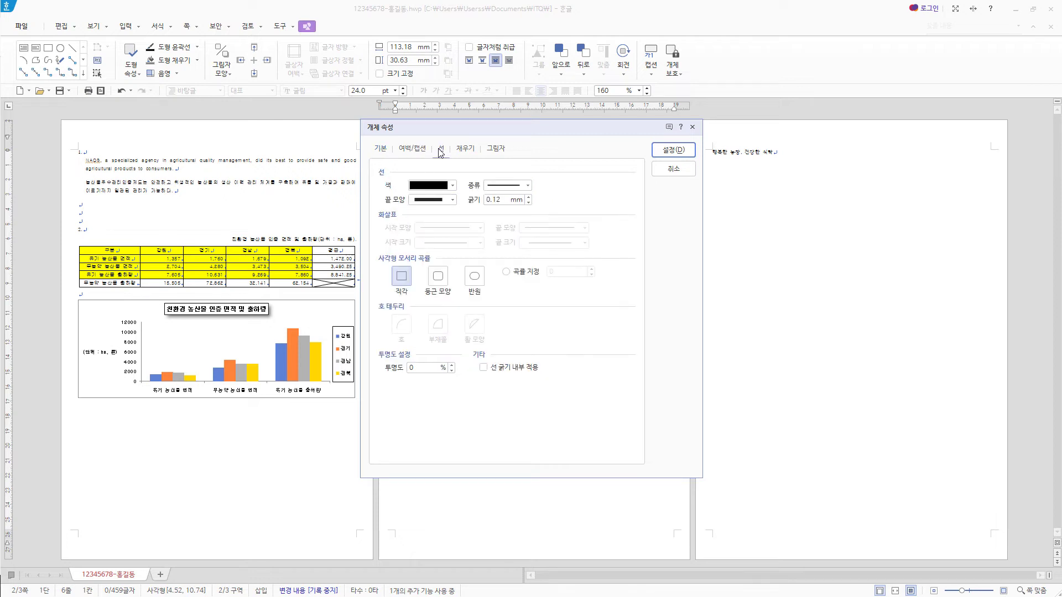
- Give the white rectangle rounded corners and a light purple fill, and shift it to sit centred across the blue rectangle
{"action": "left_click", "coordinate": [443, 276]}
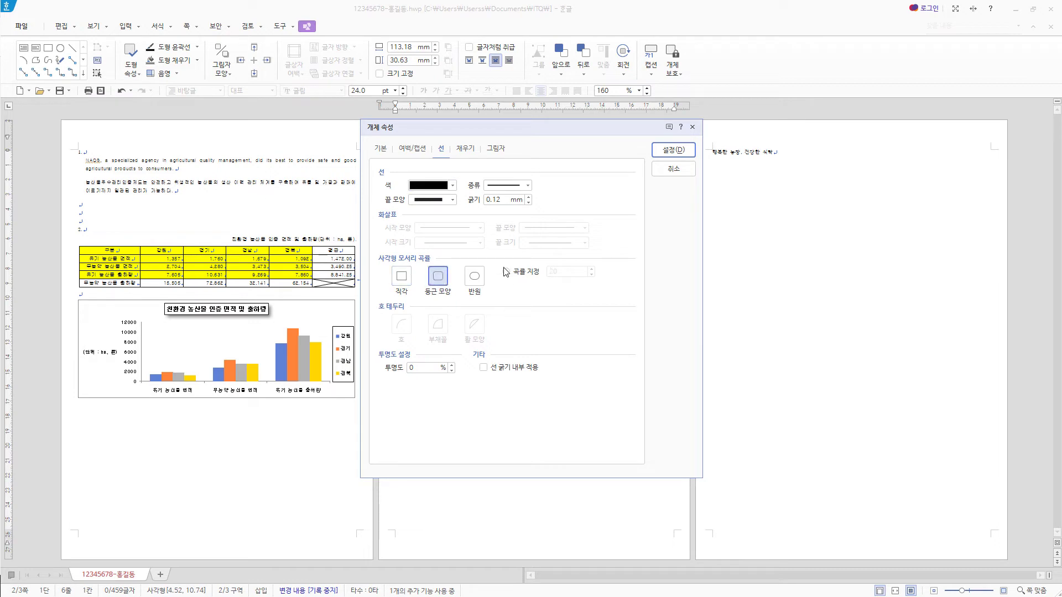
{"action": "left_click", "coordinate": [464, 149]}
{"action": "left_click", "coordinate": [463, 211]}
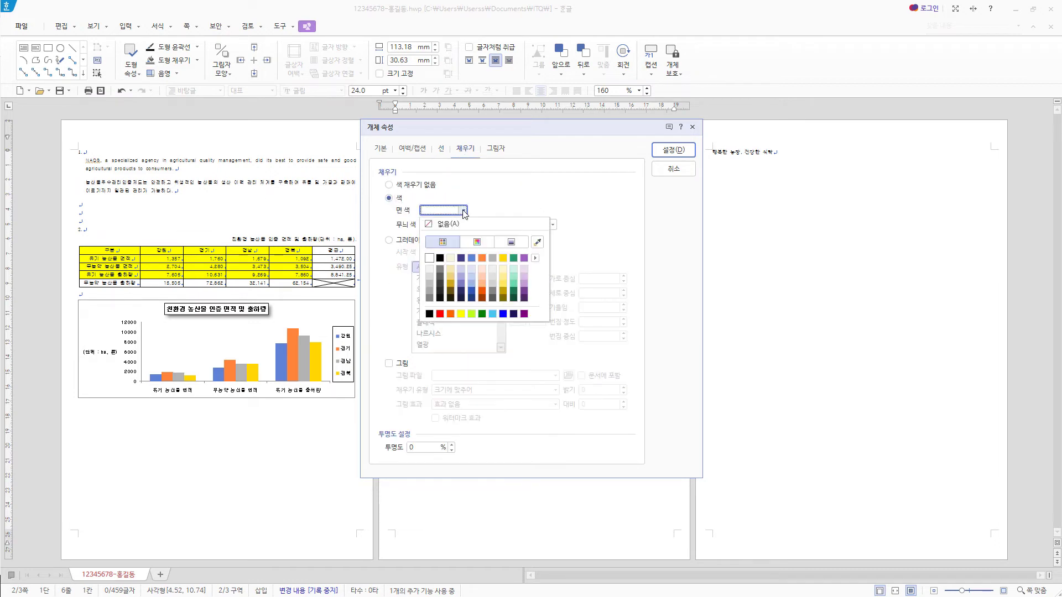
{"action": "left_click_drag", "start_coordinate": [510, 126], "coordinate": [704, 140]}
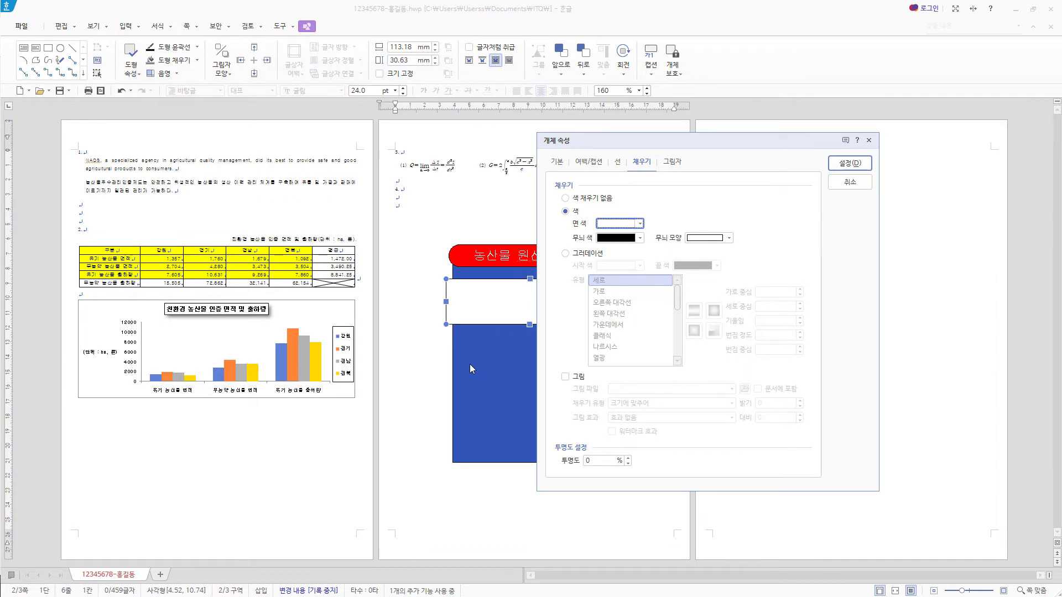
{"action": "left_click", "coordinate": [641, 224]}
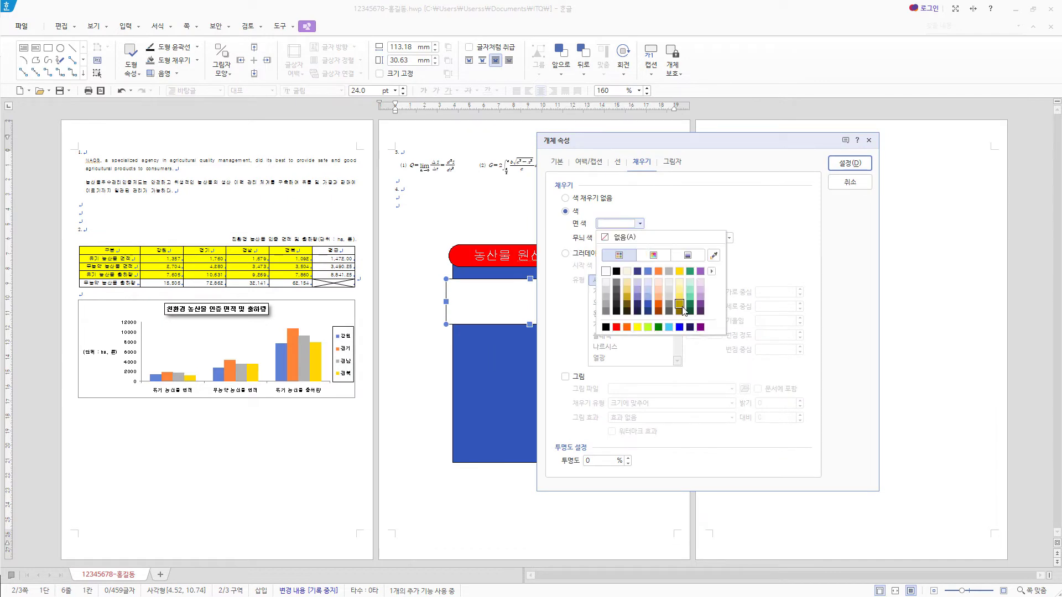
{"action": "left_click", "coordinate": [700, 290]}
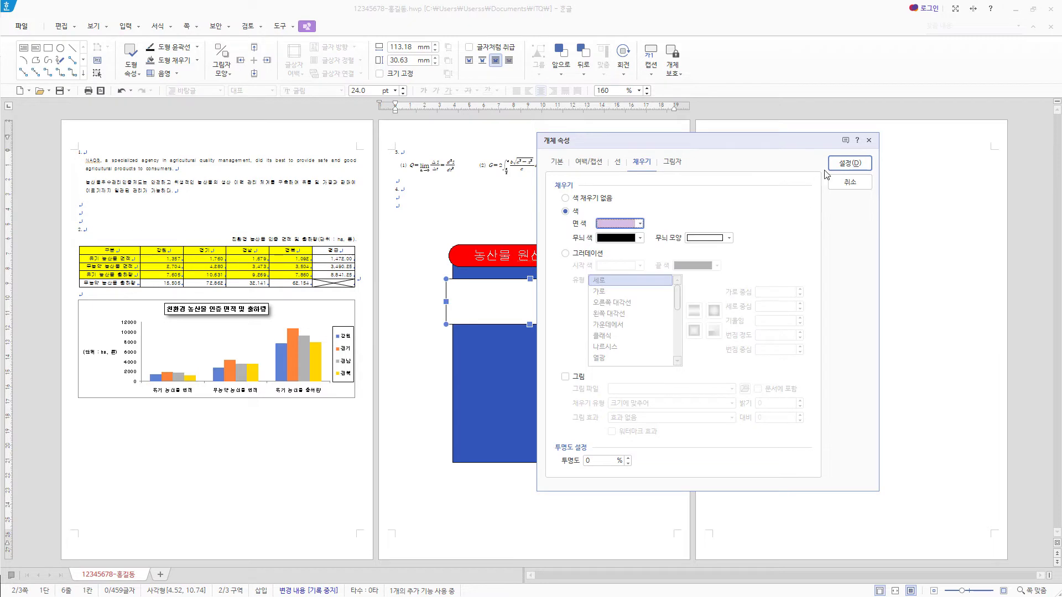
{"action": "left_click", "coordinate": [850, 164]}
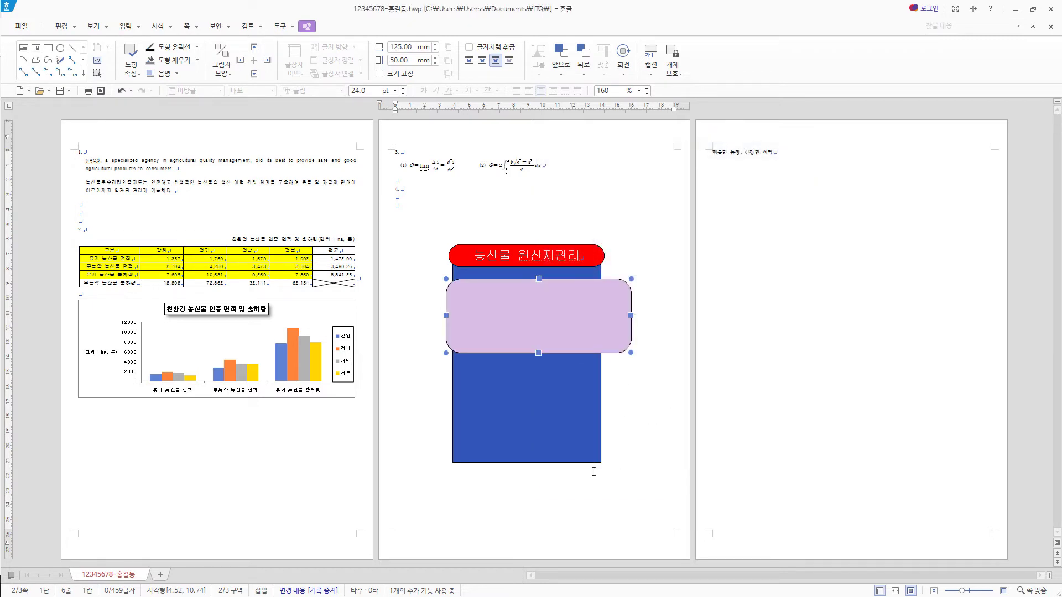
{"action": "left_click_drag", "start_coordinate": [574, 318], "coordinate": [562, 315]}
- Insert the picture 로고1.jpg from the ITQ\Picture folder, limiting the file type to JPG
{"action": "left_click", "coordinate": [127, 28]}
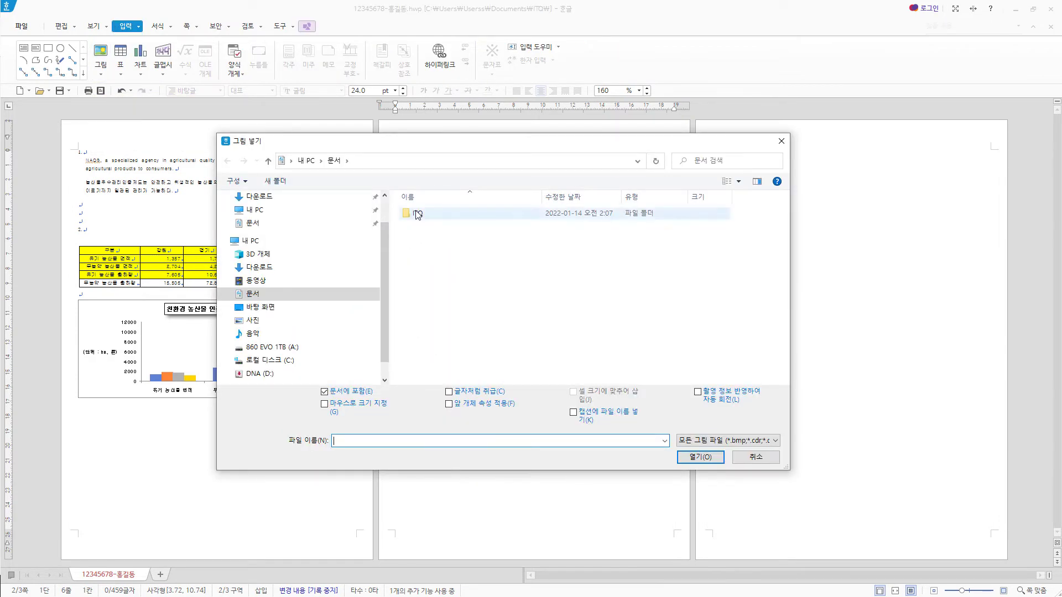
{"action": "double_click", "coordinate": [418, 214]}
{"action": "double_click", "coordinate": [431, 218]}
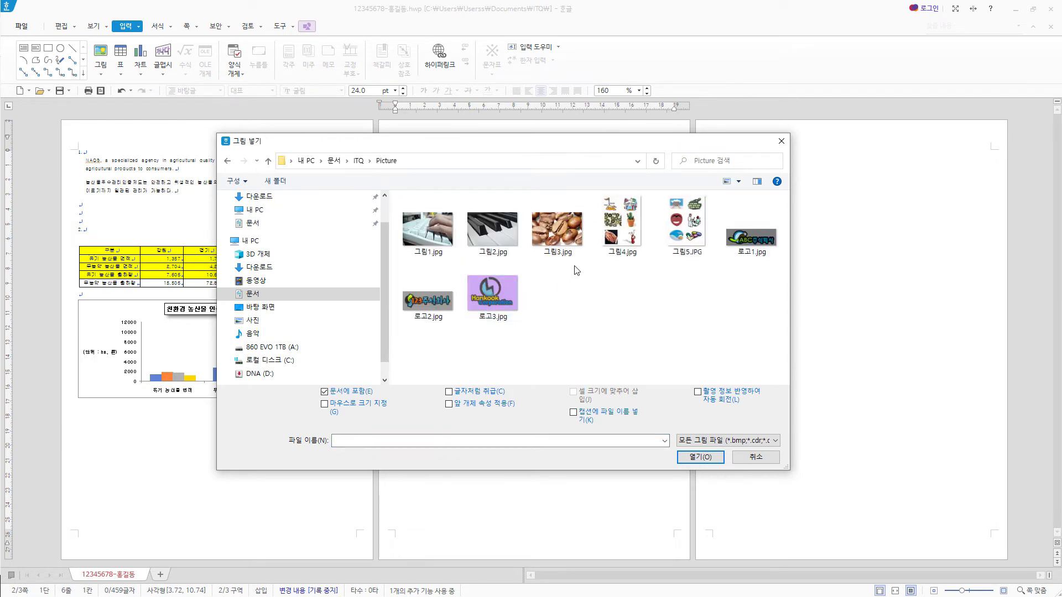
{"action": "left_click", "coordinate": [765, 247]}
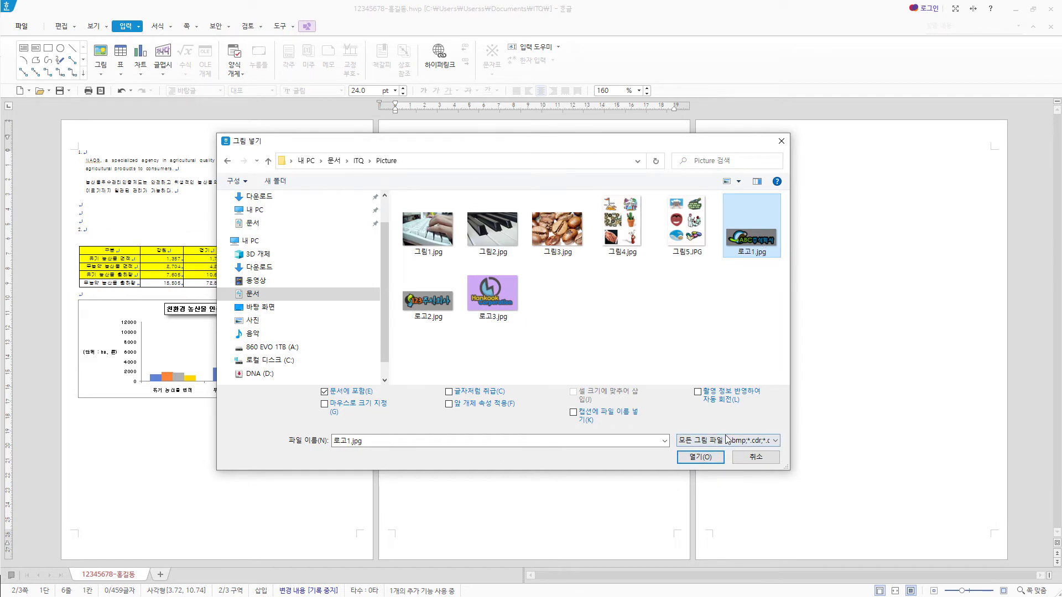
{"action": "left_click", "coordinate": [750, 446]}
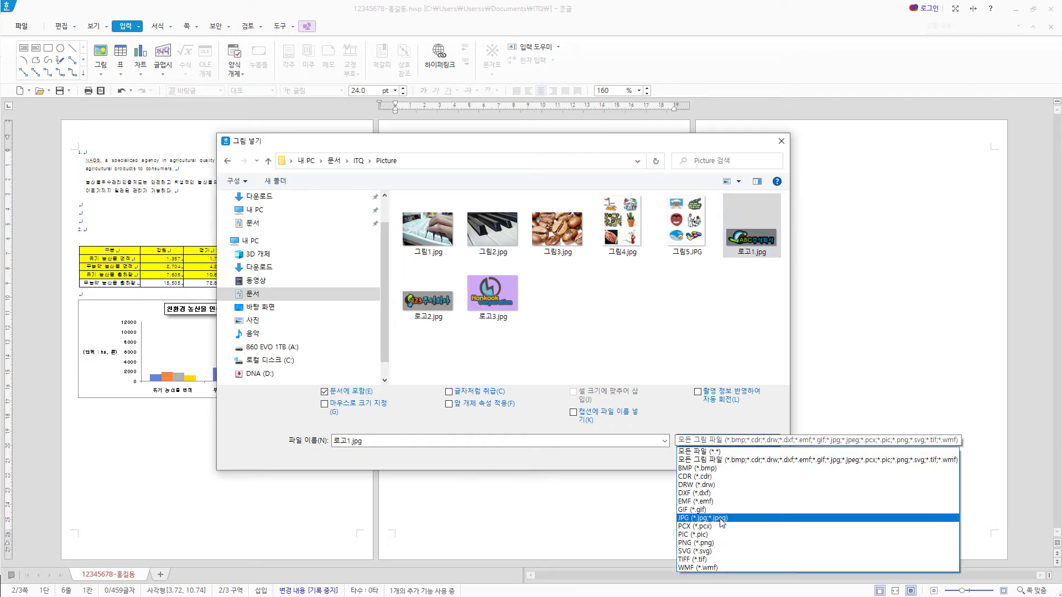
{"action": "left_click", "coordinate": [722, 520]}
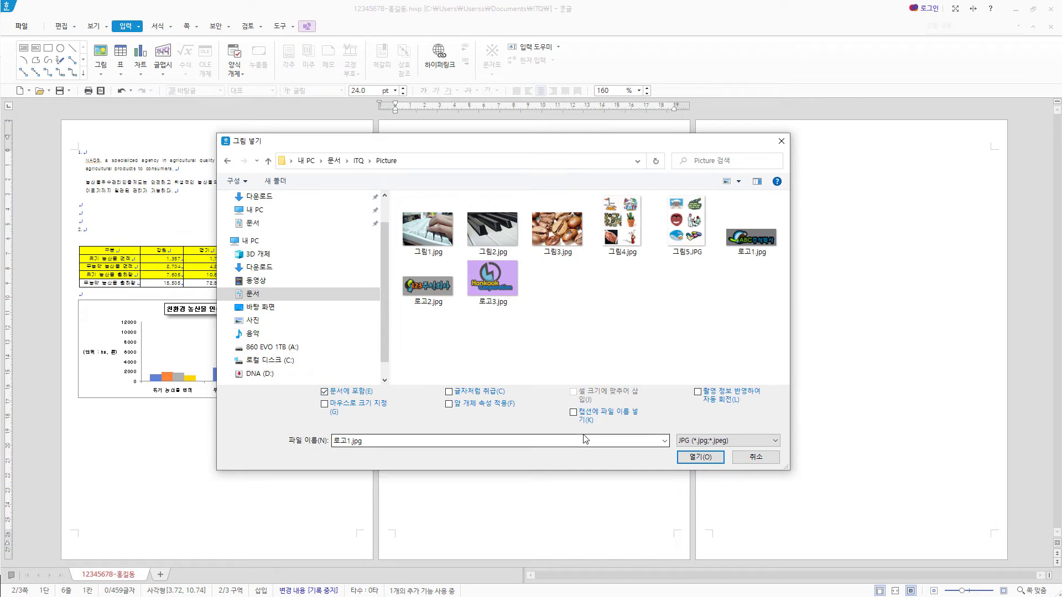
{"action": "left_click", "coordinate": [761, 243]}
{"action": "left_click", "coordinate": [762, 243]}
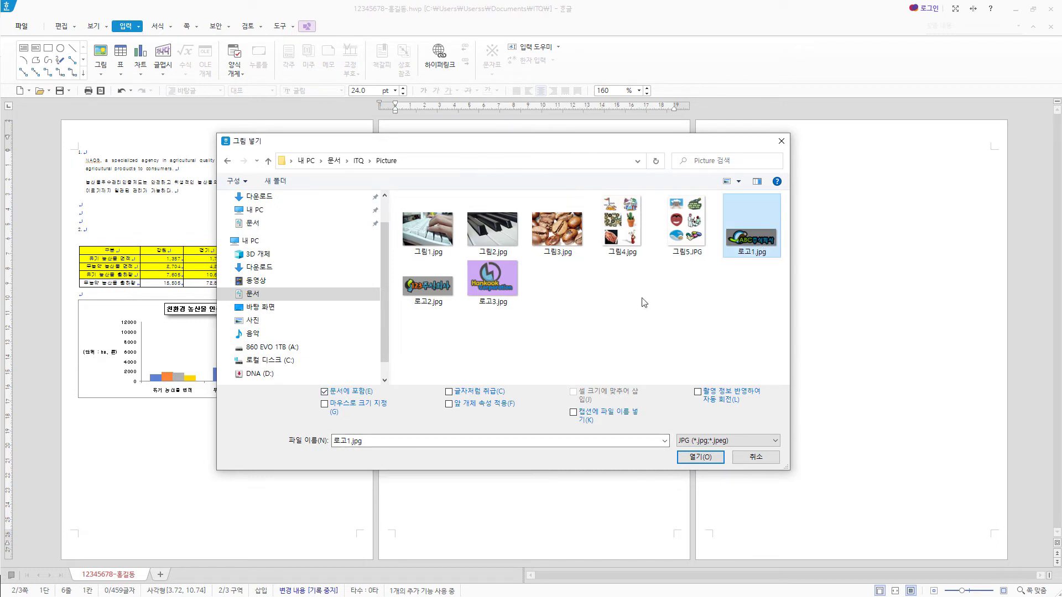
{"action": "left_click", "coordinate": [702, 462]}
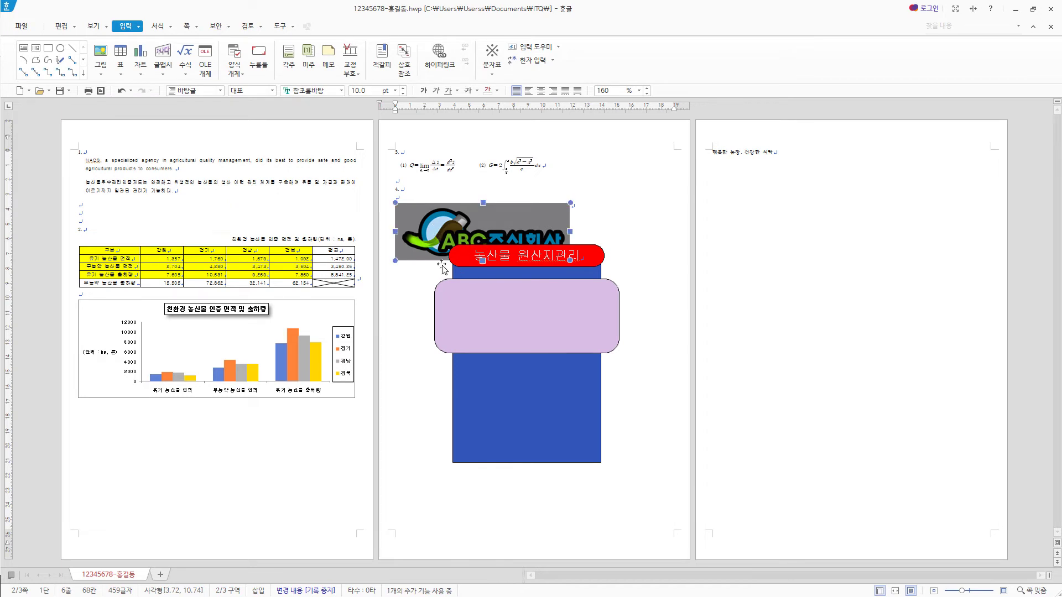
- Set the inserted logo's size to 40 mm wide by 30 mm high and place it in front of the text
{"action": "double_click", "coordinate": [452, 243]}
{"action": "key", "text": "Tab"}
{"action": "type", "text": "4"}
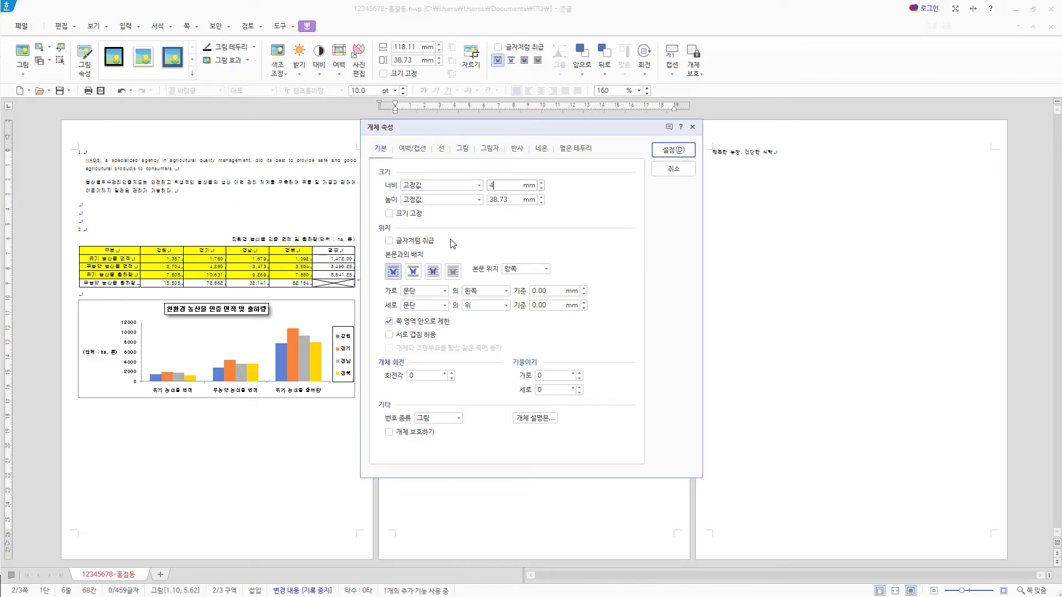
{"action": "key", "text": "Tab"}
{"action": "type", "text": "30"}
{"action": "left_click", "coordinate": [434, 272]}
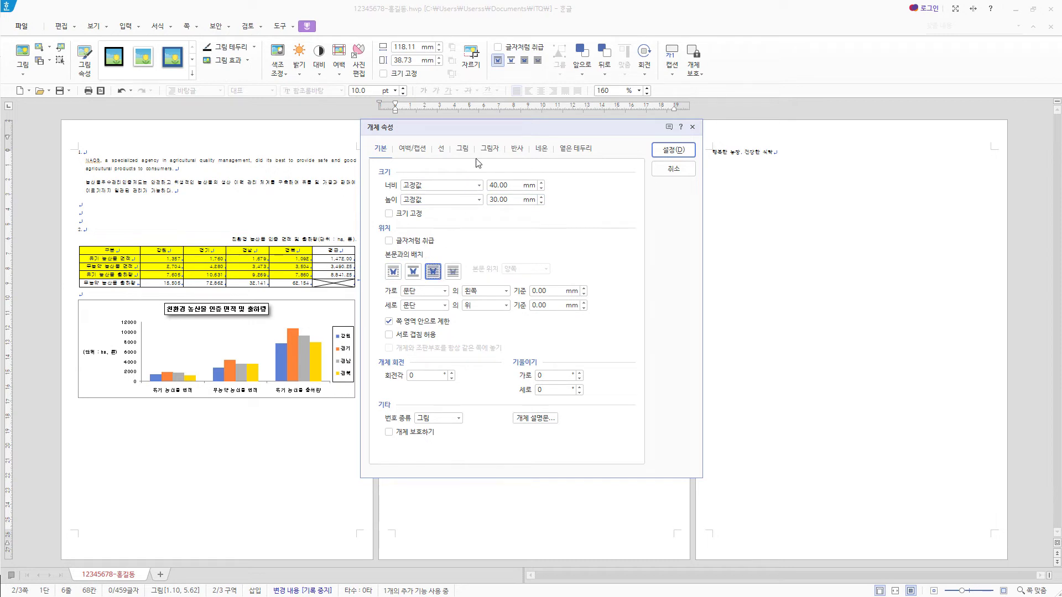
- Apply the grayscale (회색조) picture effect to the logo
{"action": "left_click", "coordinate": [463, 149]}
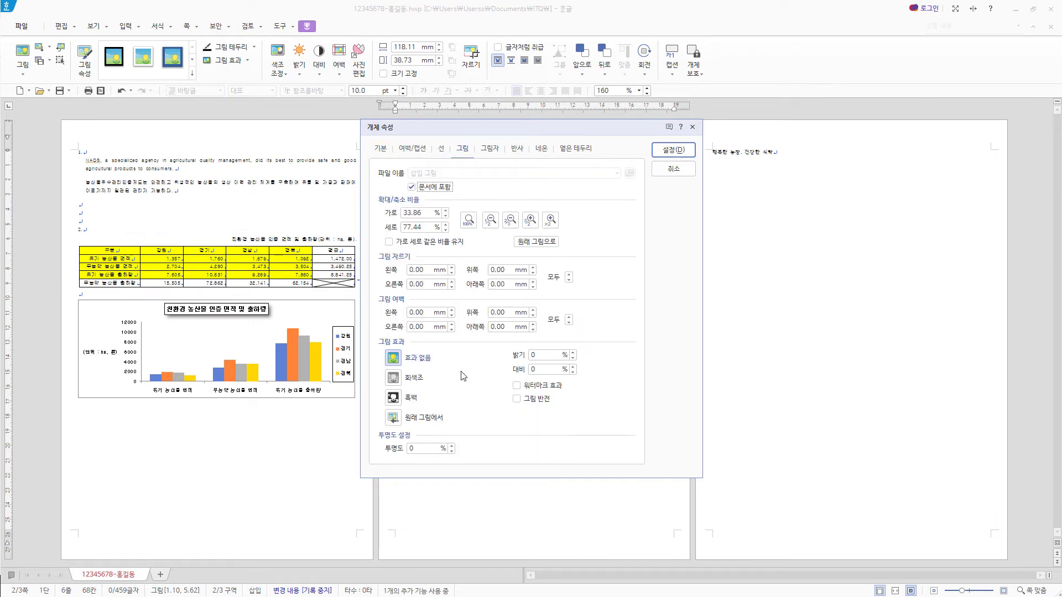
{"action": "left_click", "coordinate": [421, 382]}
{"action": "left_click", "coordinate": [672, 149]}
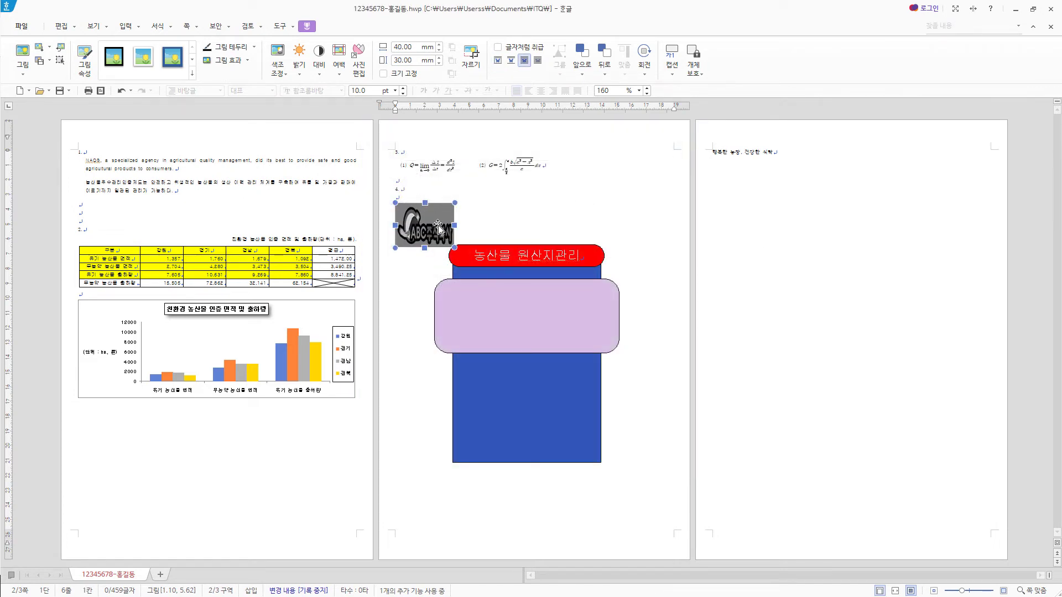
{"action": "left_click", "coordinate": [287, 76]}
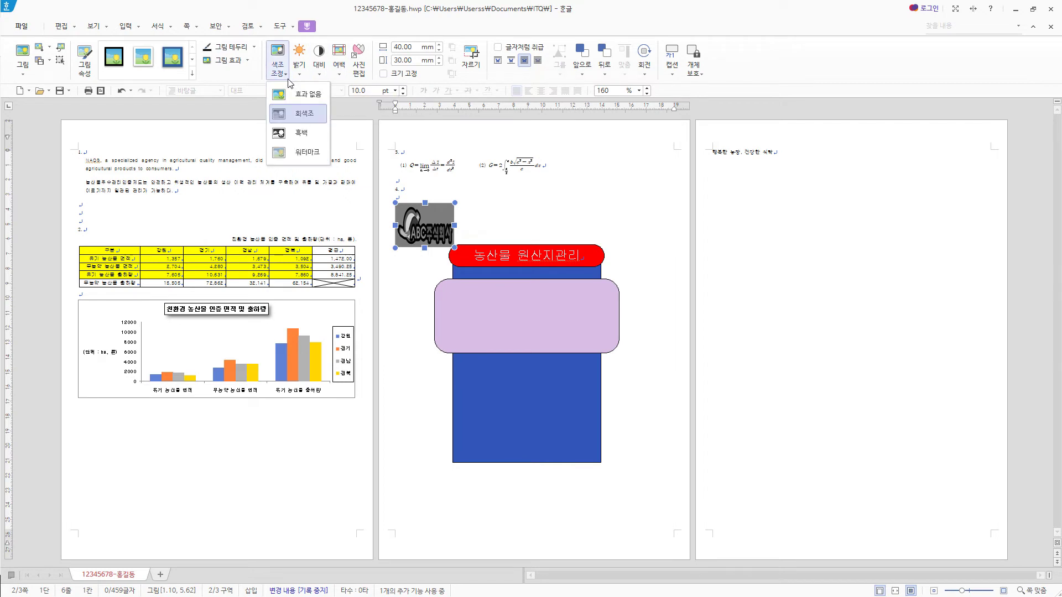
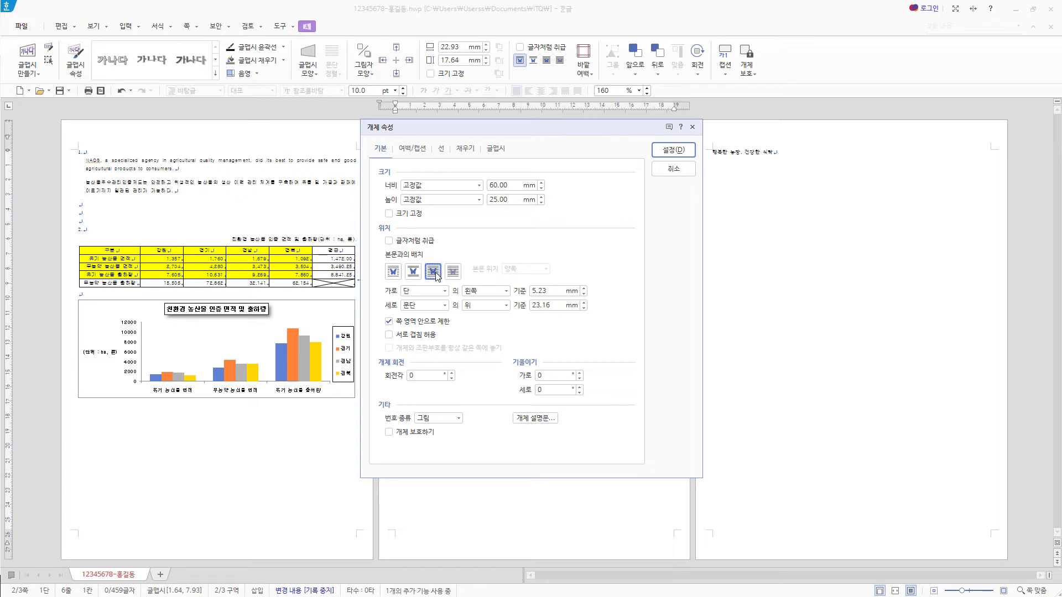
- Fill the 농산물 WordArt with blue and place it beside the logo inside the light purple shape
{"action": "left_click", "coordinate": [466, 149]}
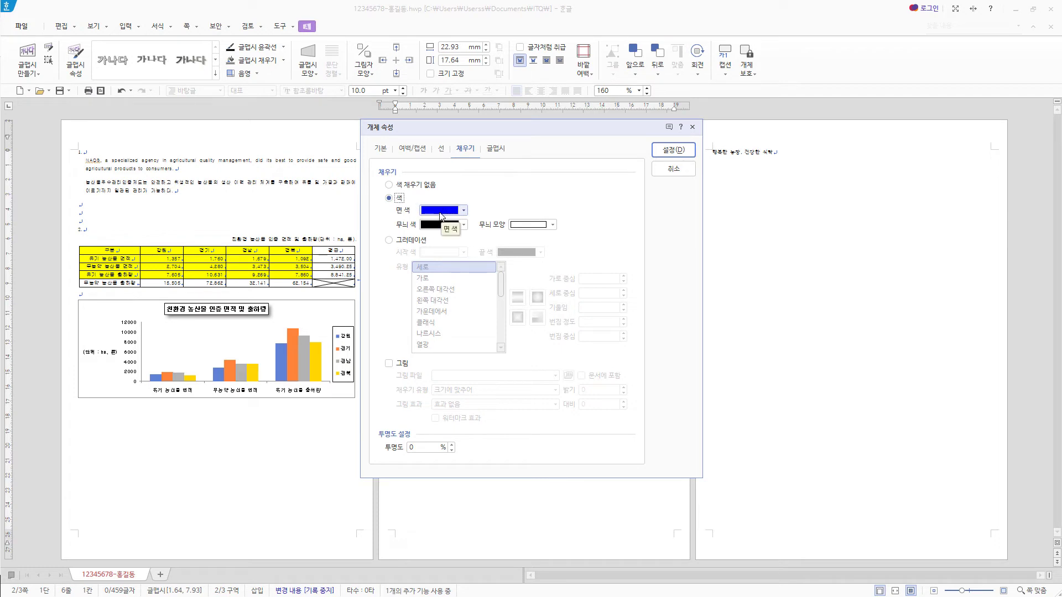
{"action": "left_click", "coordinate": [672, 150]}
{"action": "left_click_drag", "start_coordinate": [429, 254], "coordinate": [549, 314]}
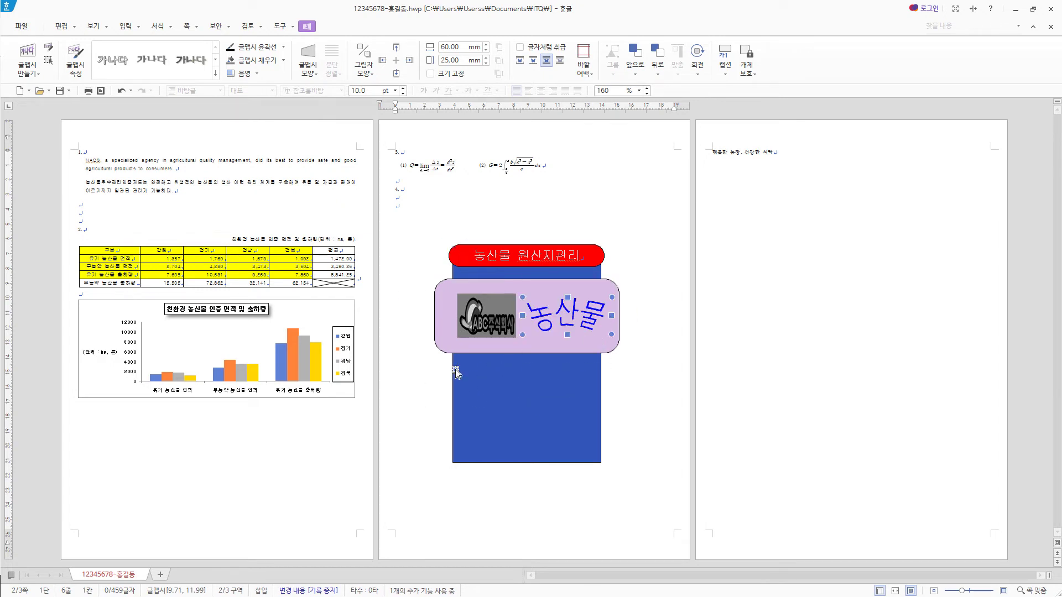
- Draw a narrow rectangle about 6 mm wide and 16 mm high on the blue rectangle, below the purple shape's left part
{"action": "left_click", "coordinate": [94, 26]}
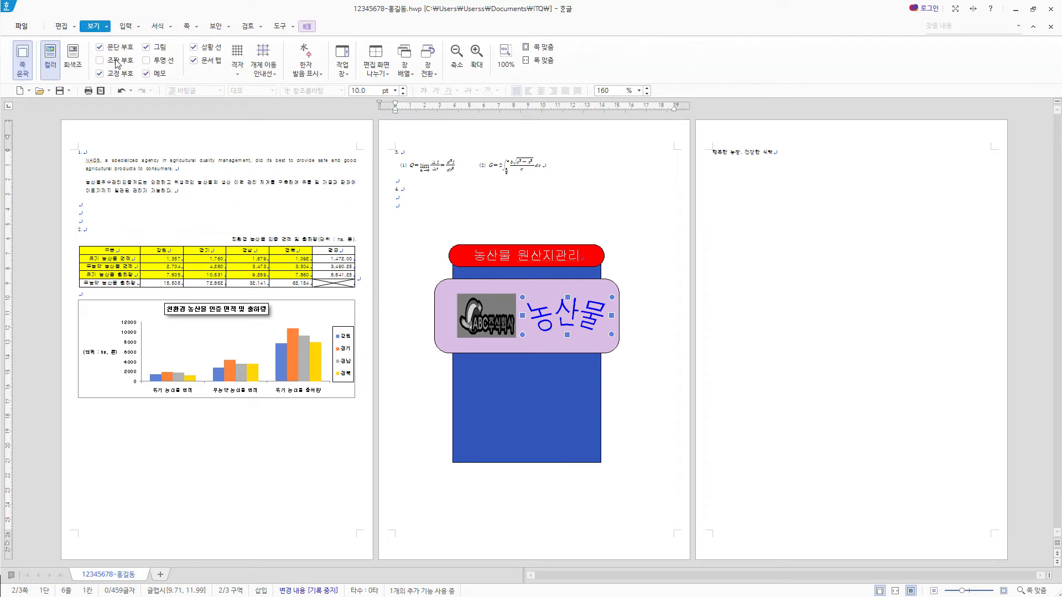
{"action": "left_click", "coordinate": [541, 61]}
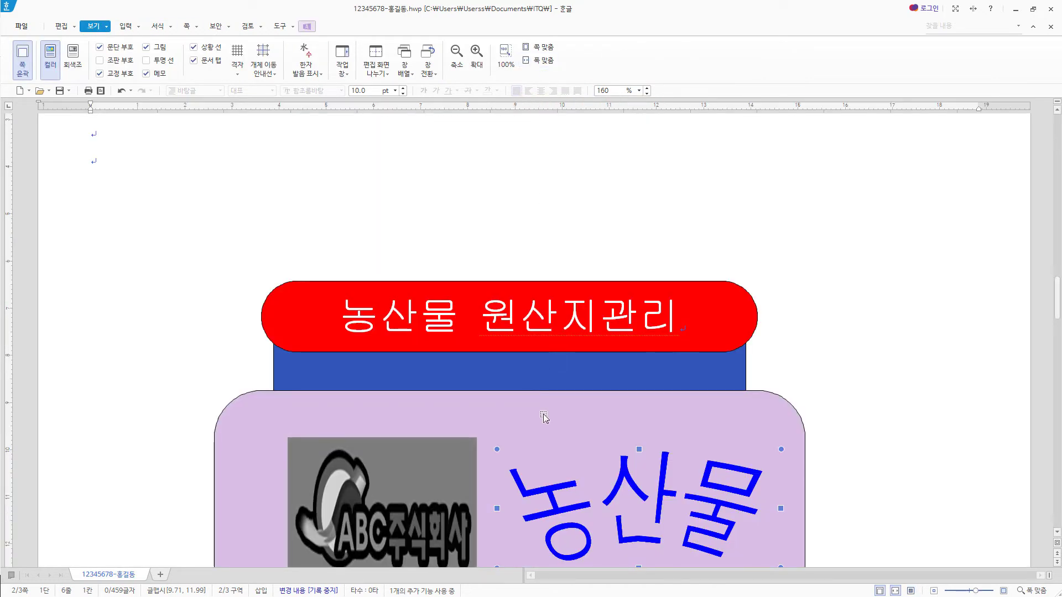
{"action": "scroll", "coordinate": [543, 417], "scroll_direction": "down", "scroll_amount": 5}
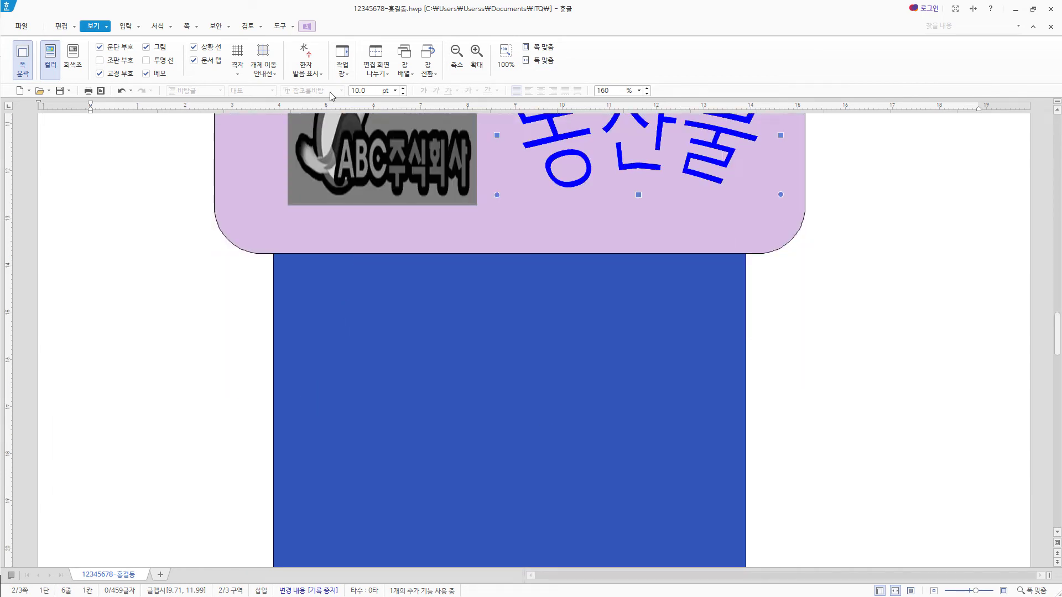
{"action": "left_click", "coordinate": [126, 28]}
{"action": "left_click", "coordinate": [48, 48]}
{"action": "mouse_move", "coordinate": [321, 304]}
{"action": "left_mouse_down"}
{"action": "mouse_move", "coordinate": [348, 380]}
{"action": "mouse_move", "coordinate": [331, 352]}
{"action": "left_mouse_up"}
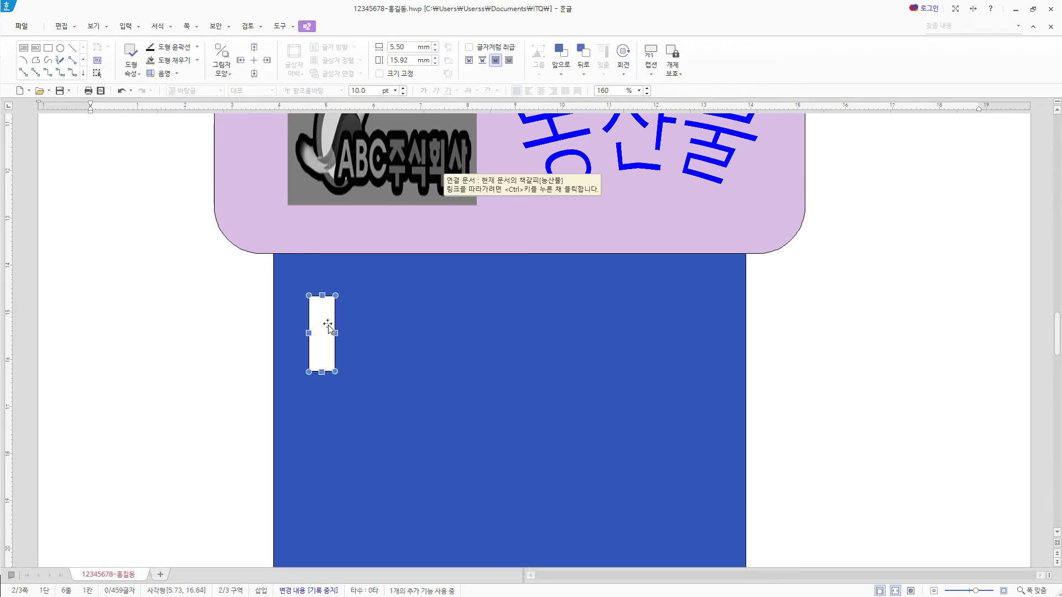
- Set the narrow rectangle's size to 5 mm wide by 17 mm high
{"action": "key", "text": "p"}
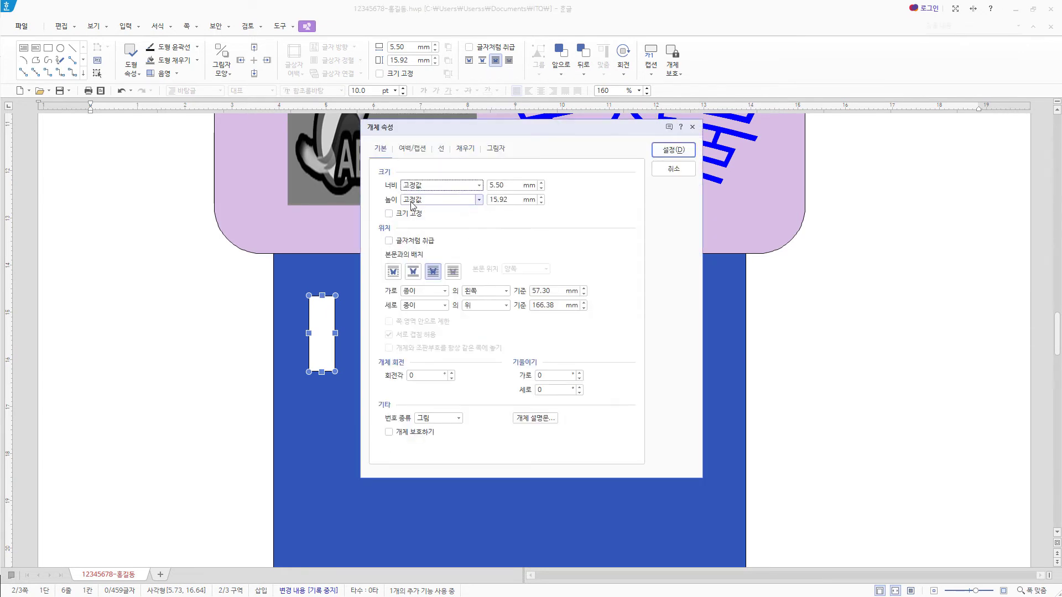
{"action": "key", "text": "Tab"}
{"action": "type", "text": "5"}
{"action": "key", "text": "Tab"}
{"action": "key", "text": "Tab"}
{"action": "type", "text": "1"}
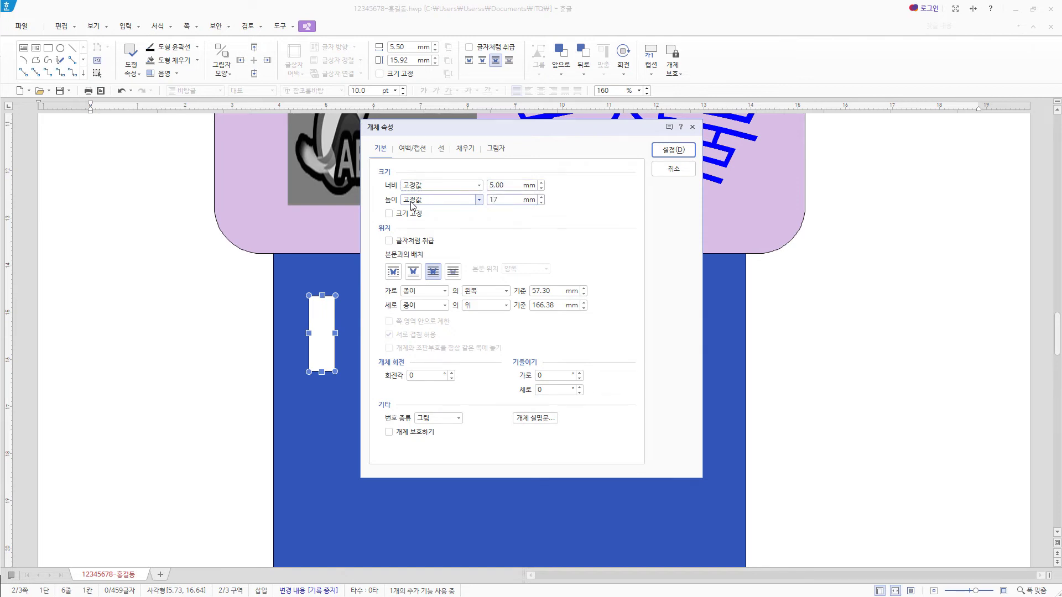
- Fill the narrow rectangle with light orange and nudge it slightly upward
{"action": "left_click", "coordinate": [473, 150]}
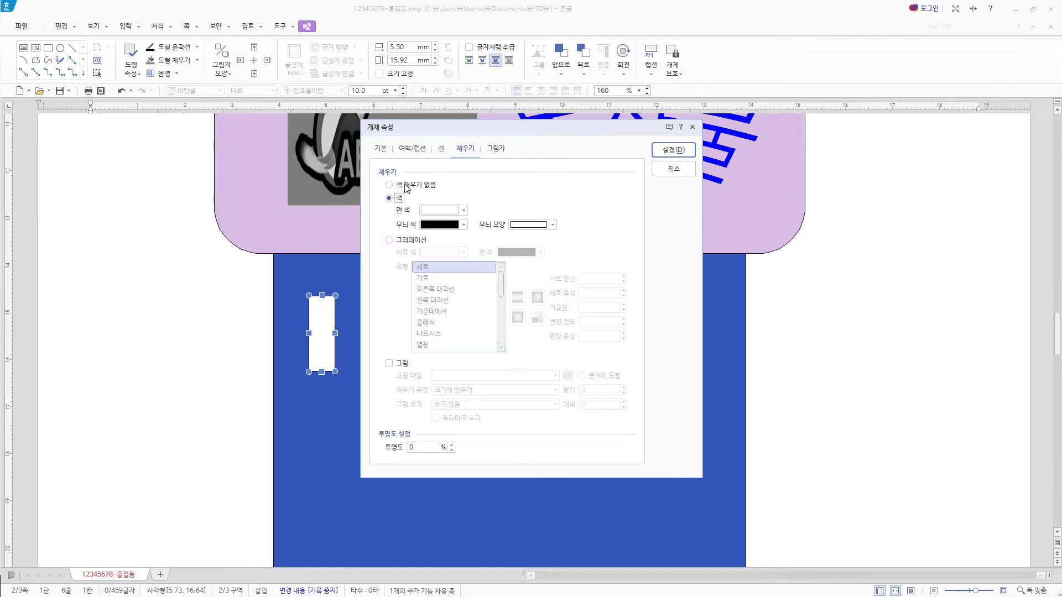
{"action": "left_click", "coordinate": [464, 210]}
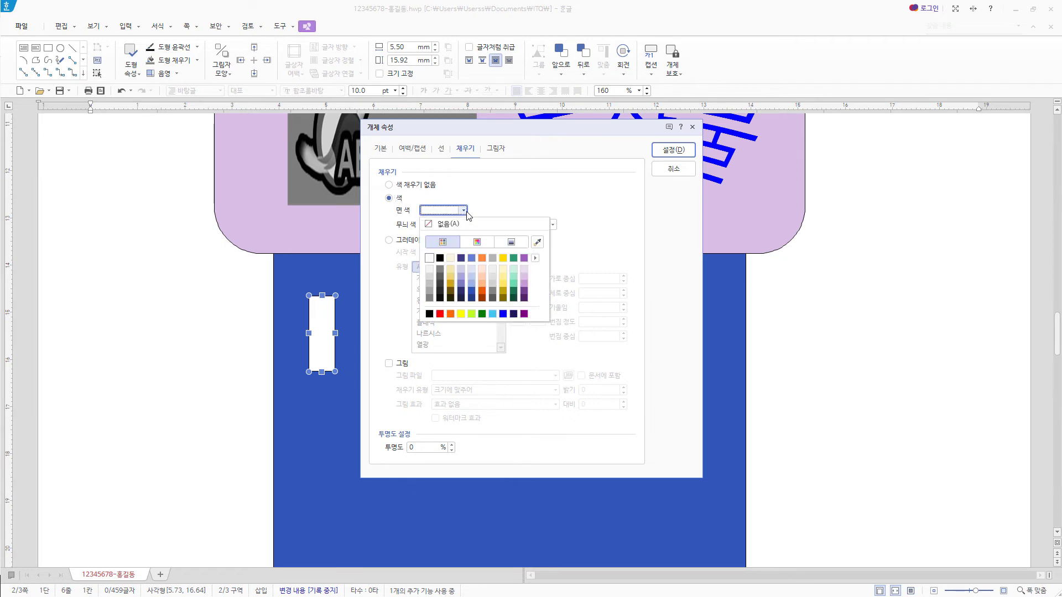
{"action": "left_click", "coordinate": [481, 277]}
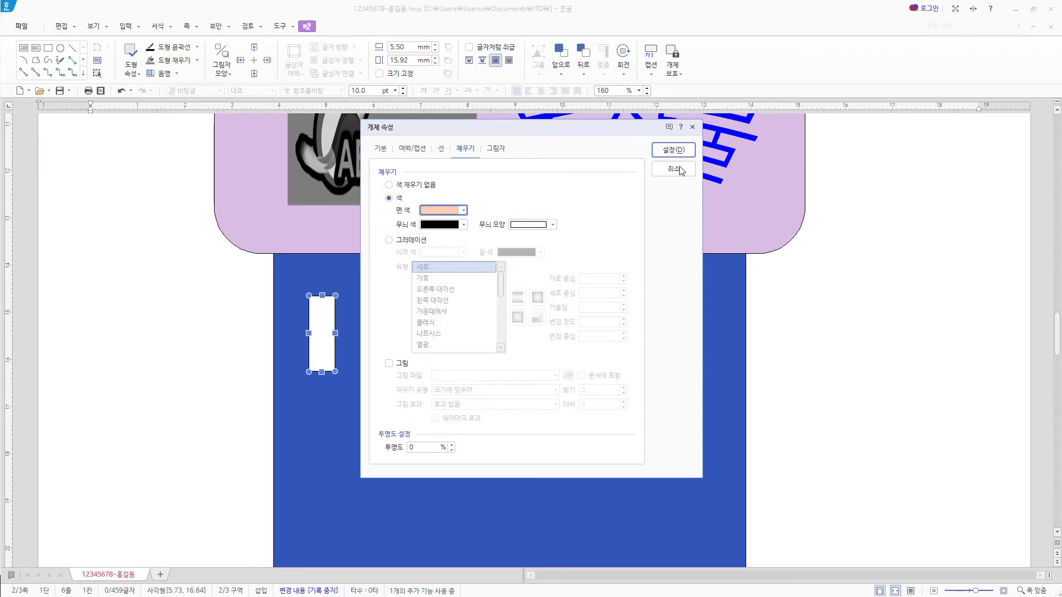
{"action": "left_click", "coordinate": [673, 151]}
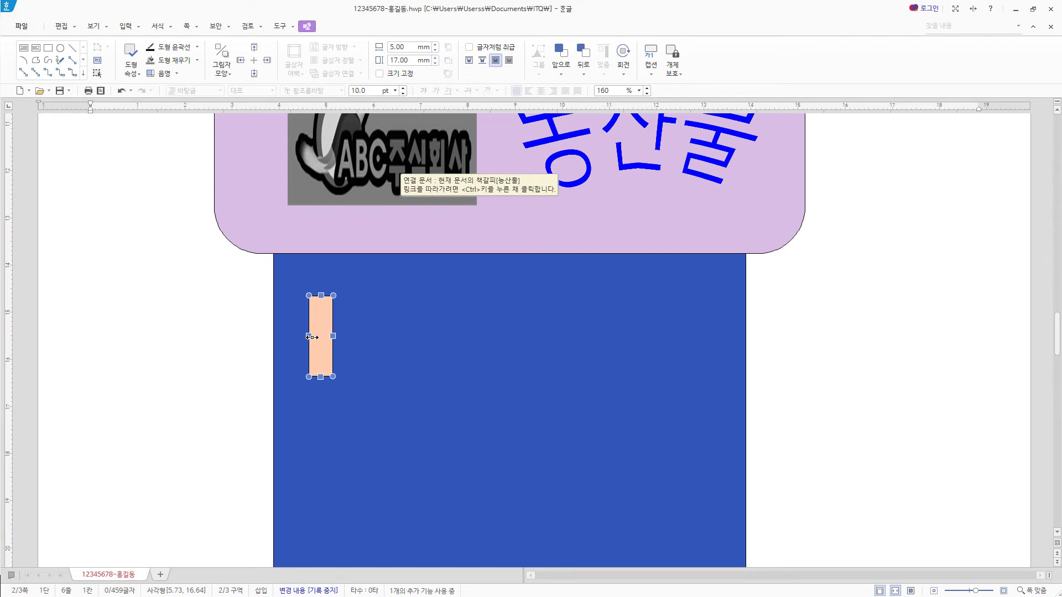
{"action": "key", "text": "Up"}
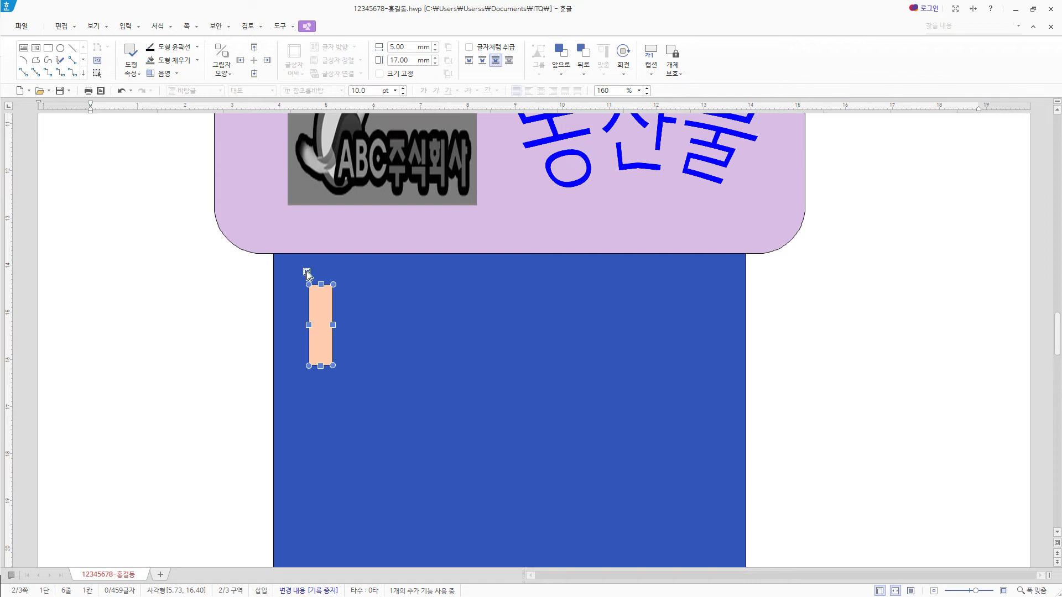
- Draw a text box about 16 mm wide and 9 mm high over the light orange rectangle and enter 1 in it
{"action": "left_click", "coordinate": [26, 50]}
{"action": "left_click_drag", "start_coordinate": [282, 301], "coordinate": [360, 344]}
{"action": "type", "text": "1"}
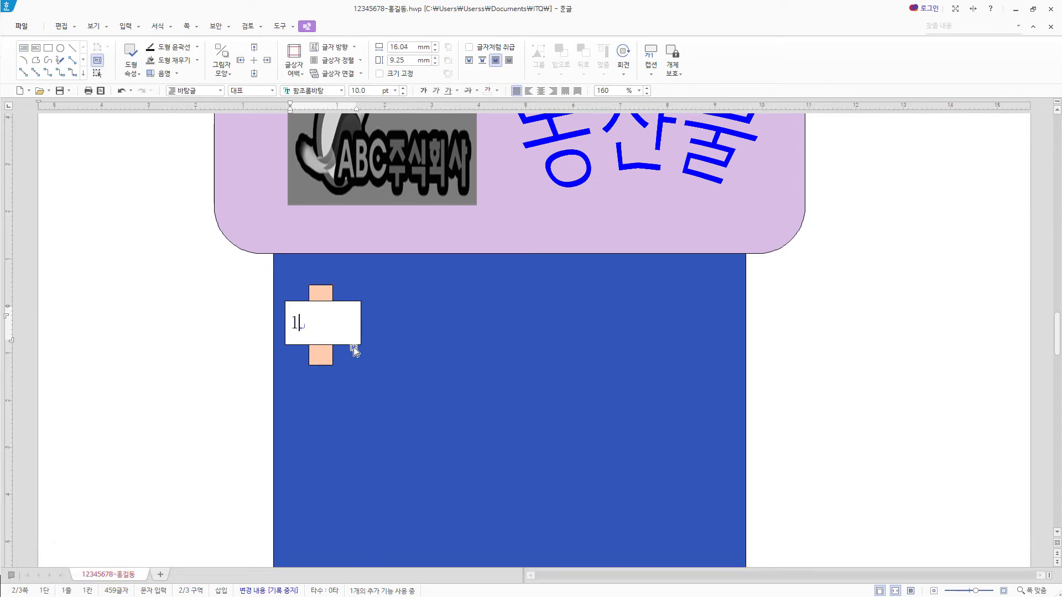
{"action": "key", "text": "Escape"}
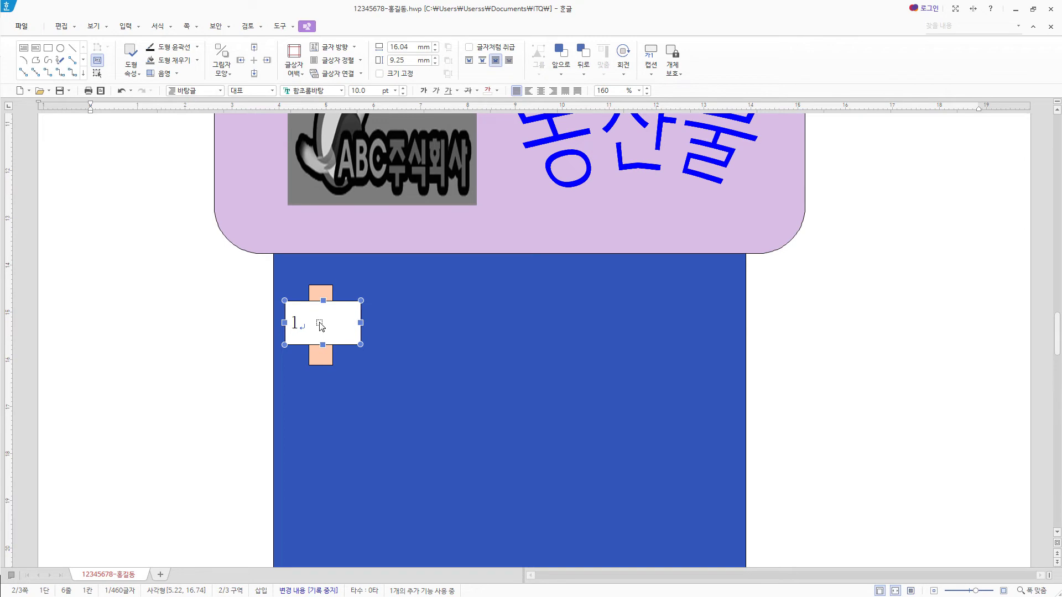
- Format the number 1 in the text box as 돋움, 20 pt, centred
{"action": "left_click", "coordinate": [318, 92]}
{"action": "type", "text": "돋움"}
{"action": "key", "text": "Return"}
{"action": "left_click", "coordinate": [360, 92]}
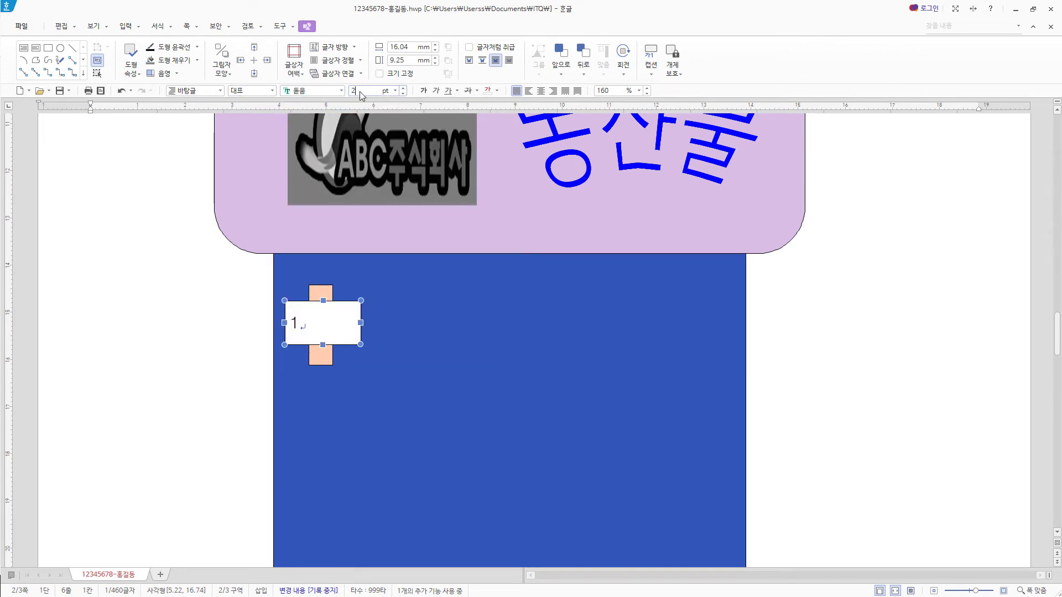
{"action": "type", "text": "20"}
{"action": "key", "text": "Return"}
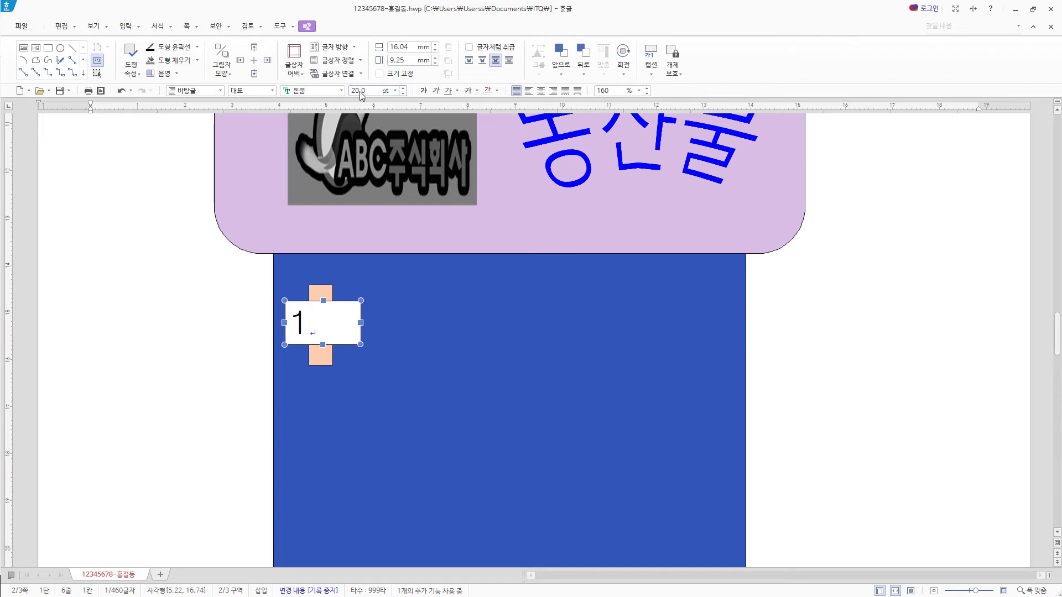
{"action": "left_click", "coordinate": [542, 93]}
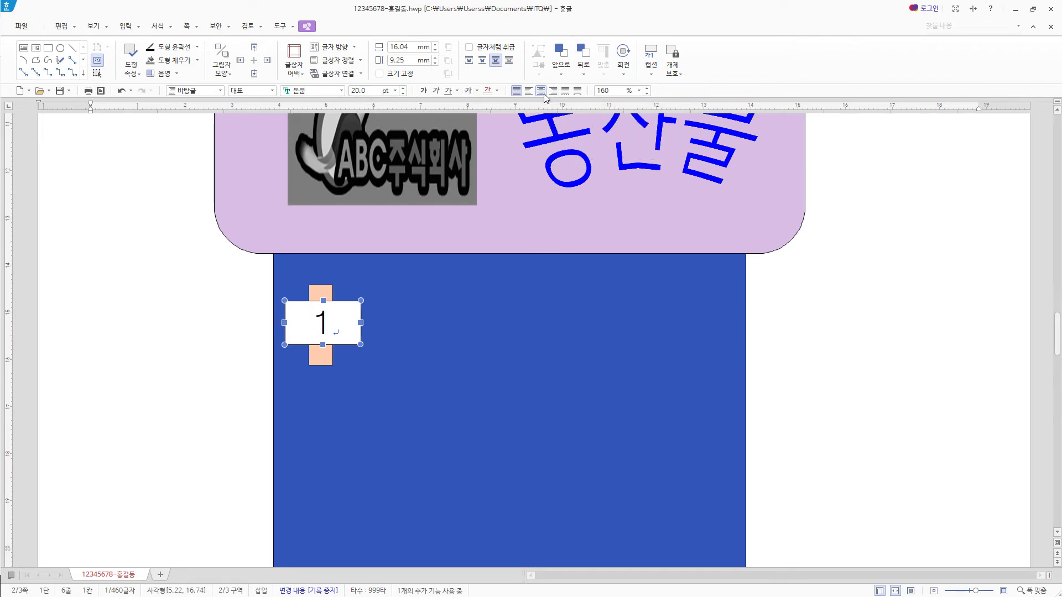
- Set the size of the number 1 text box to 12 mm wide by 12 mm high
{"action": "double_click", "coordinate": [334, 333]}
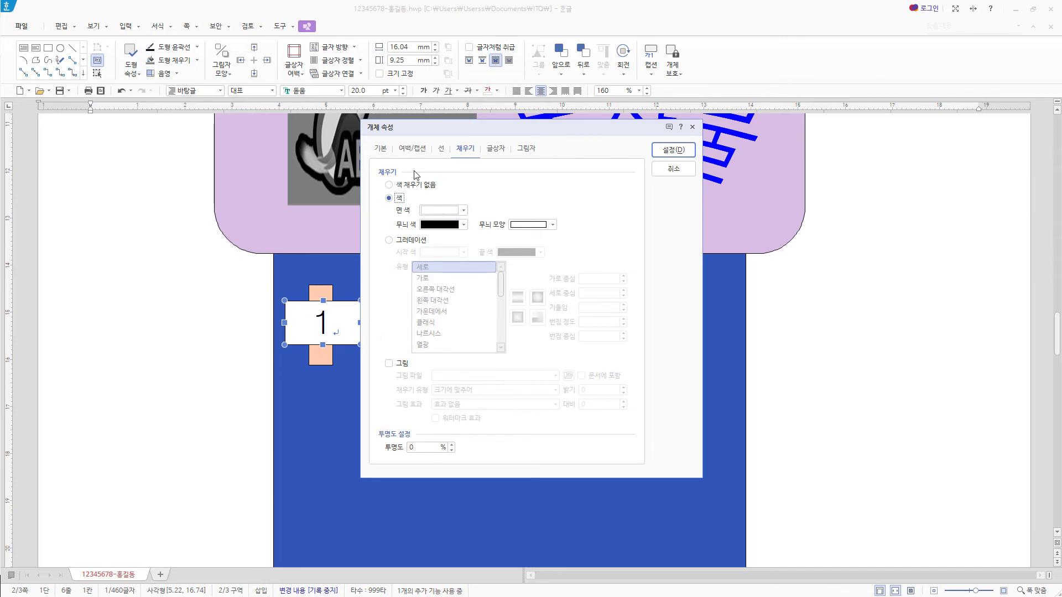
{"action": "left_click", "coordinate": [381, 149]}
{"action": "key", "text": "Tab"}
{"action": "type", "text": "12"}
{"action": "key", "text": "Tab"}
{"action": "key", "text": "Tab"}
{"action": "type", "text": "1"}
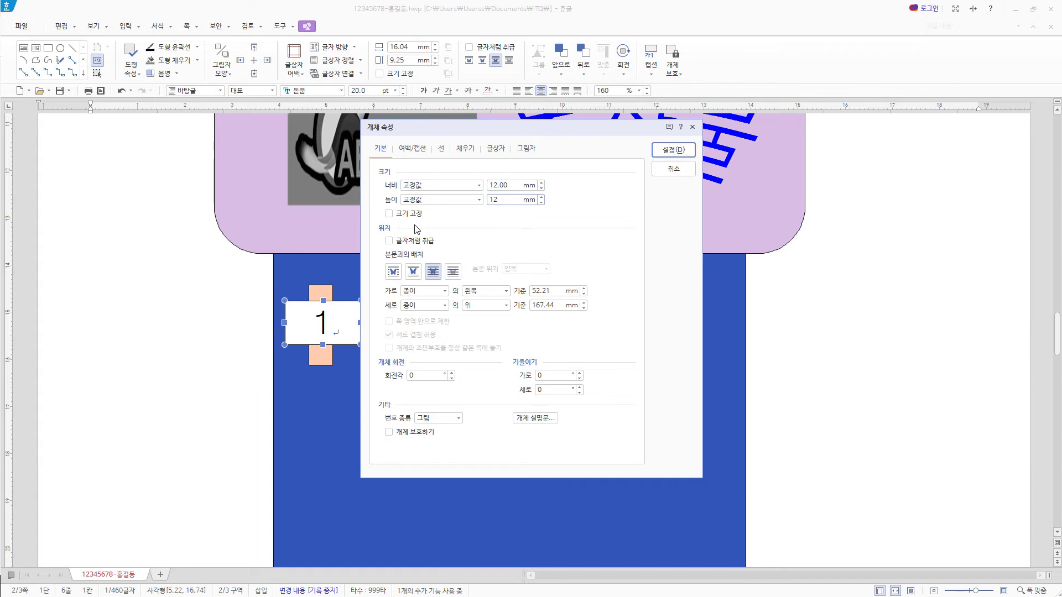
- Give the number 1 text box rounded corners, keep its white fill, and centre it over the light orange rectangle
{"action": "left_click", "coordinate": [440, 149]}
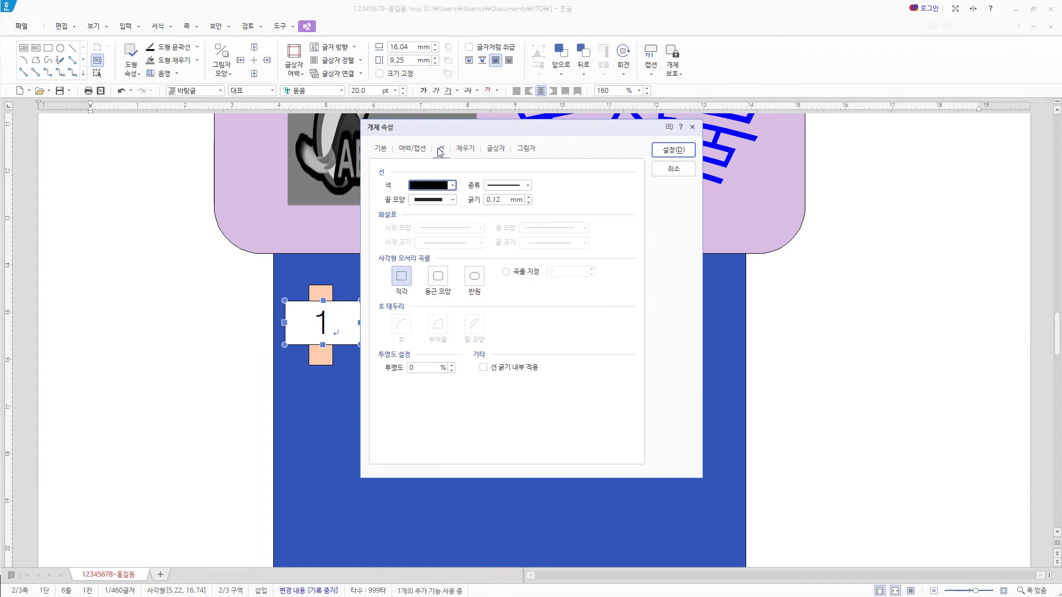
{"action": "left_click", "coordinate": [441, 277]}
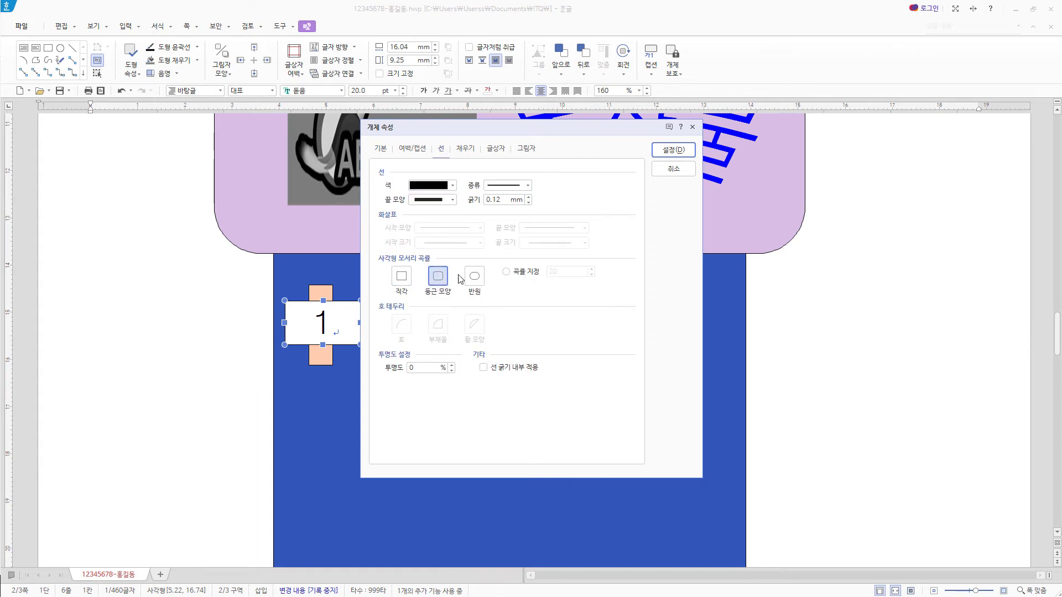
{"action": "left_click", "coordinate": [467, 150]}
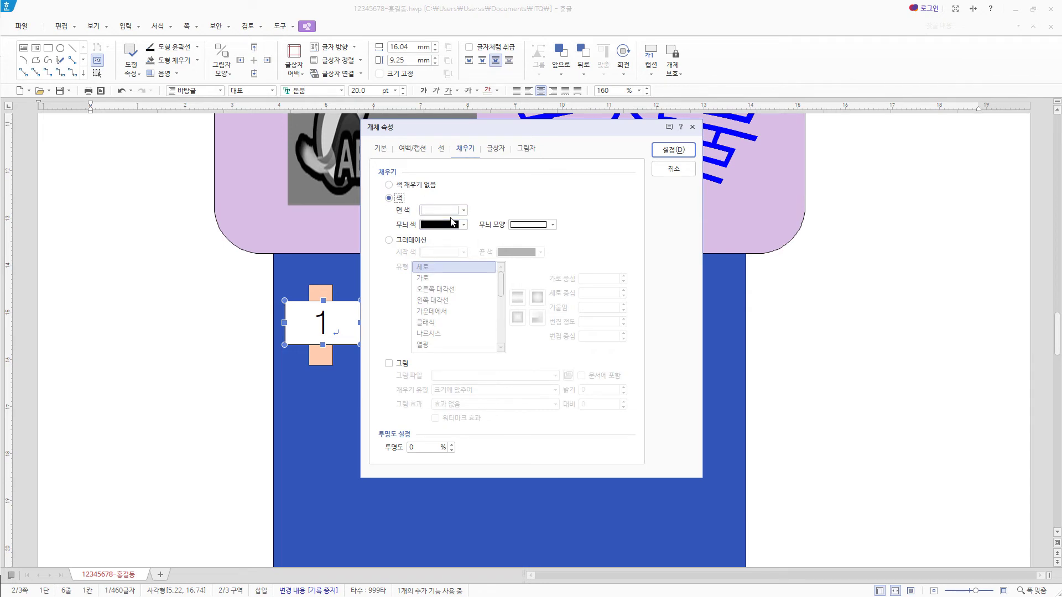
{"action": "left_click", "coordinate": [685, 150]}
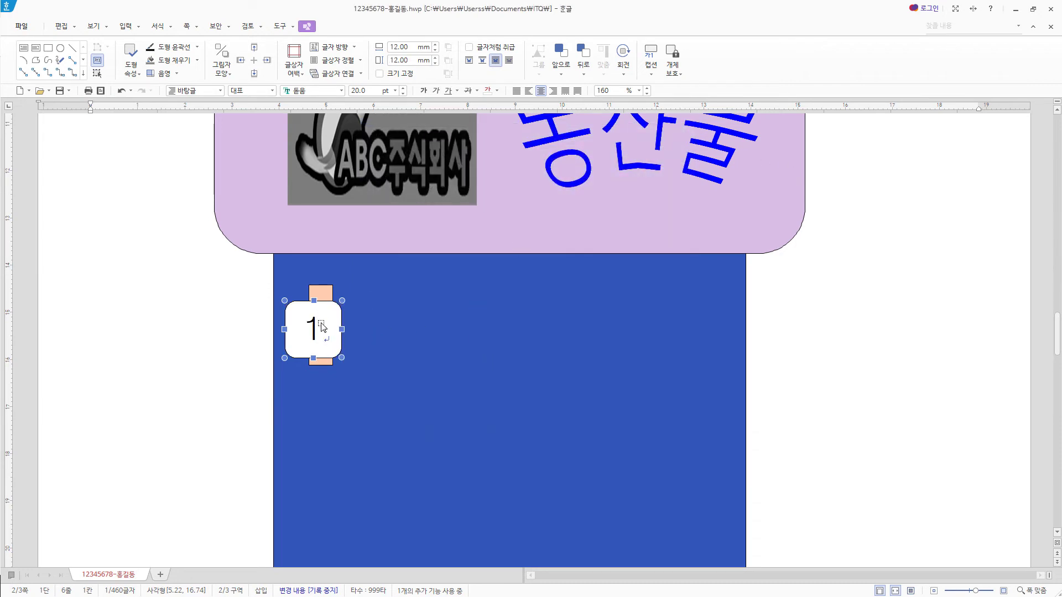
{"action": "left_click_drag", "start_coordinate": [324, 326], "coordinate": [329, 321]}
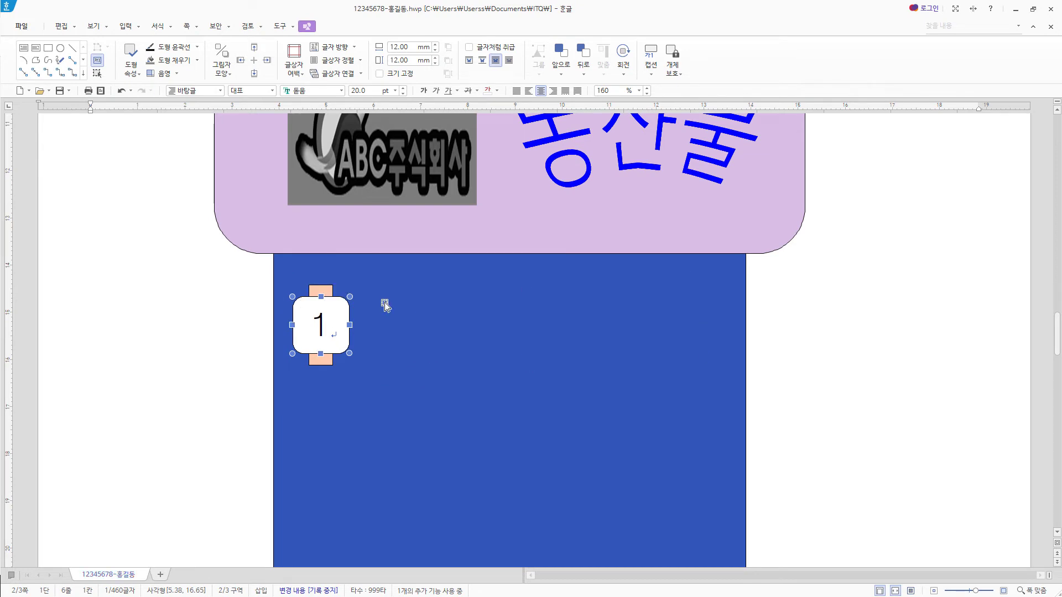
- Draw a text box about 75 mm wide and 15 mm high beside the number 1 box and enter 원산지 식별정보
{"action": "left_click", "coordinate": [24, 48]}
{"action": "left_click_drag", "start_coordinate": [366, 287], "coordinate": [720, 360]}
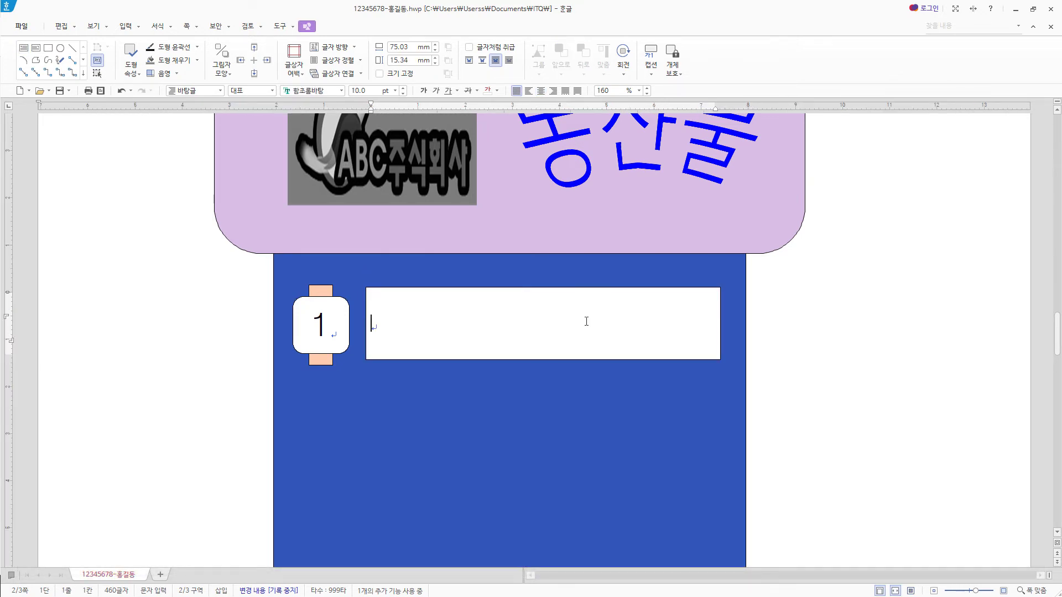
{"action": "type", "text": "원산지 식별정보"}
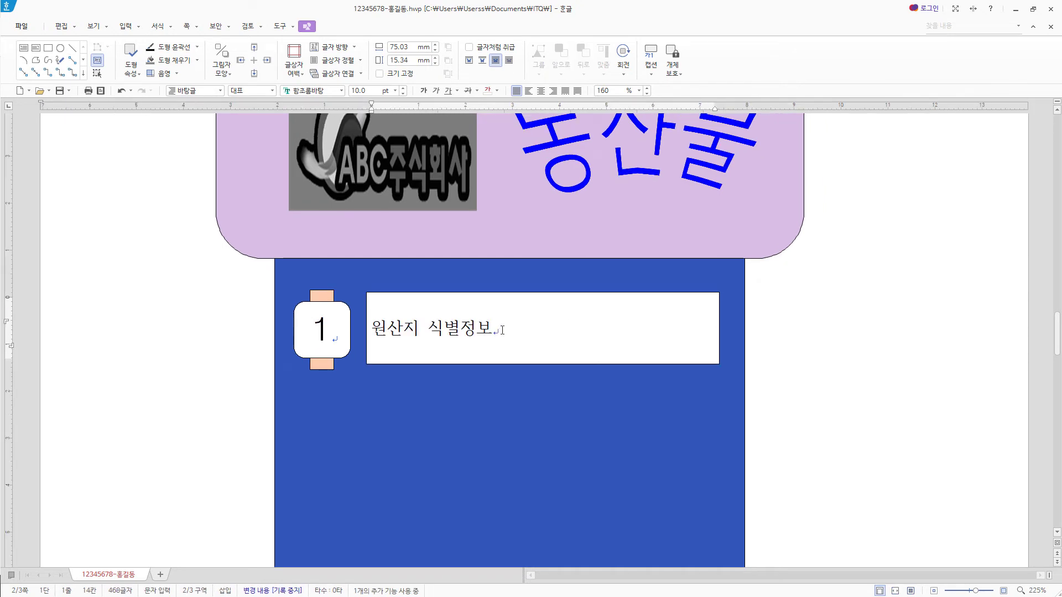
- Format the 원산지 식별정보 text box as 굴림, 18 pt, centred
{"action": "key", "text": "Escape"}
{"action": "left_click", "coordinate": [329, 91]}
{"action": "type", "text": "굴림"}
{"action": "key", "text": "Return"}
{"action": "left_click", "coordinate": [360, 91]}
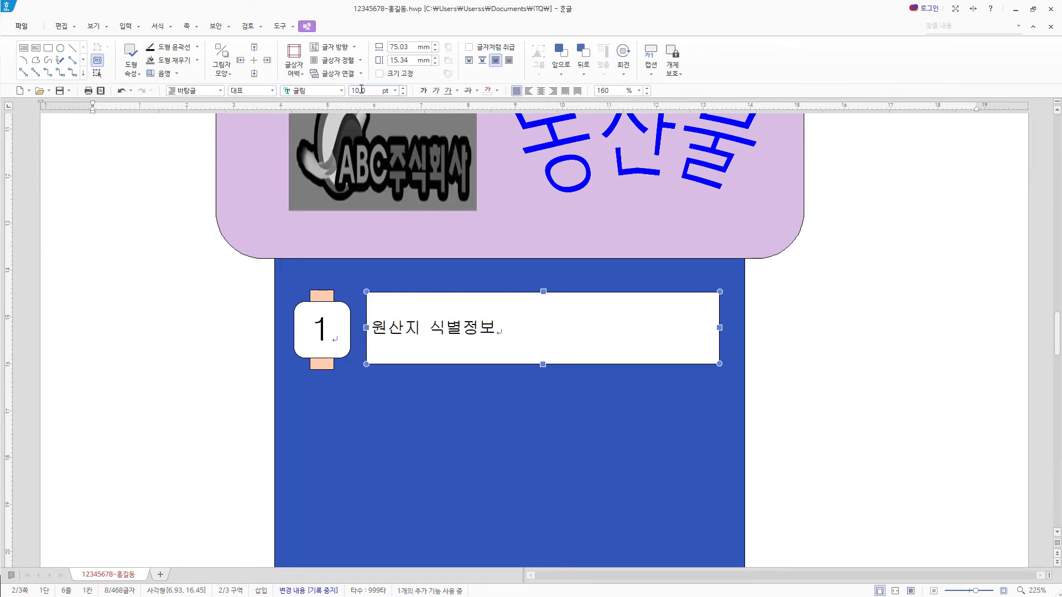
{"action": "key", "text": "Return"}
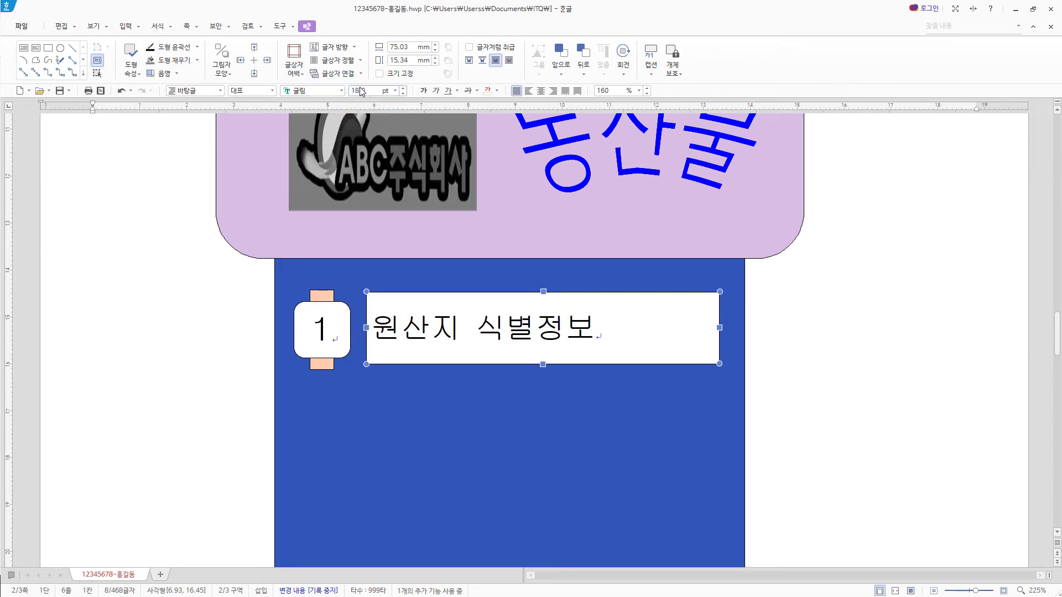
{"action": "left_click", "coordinate": [541, 92]}
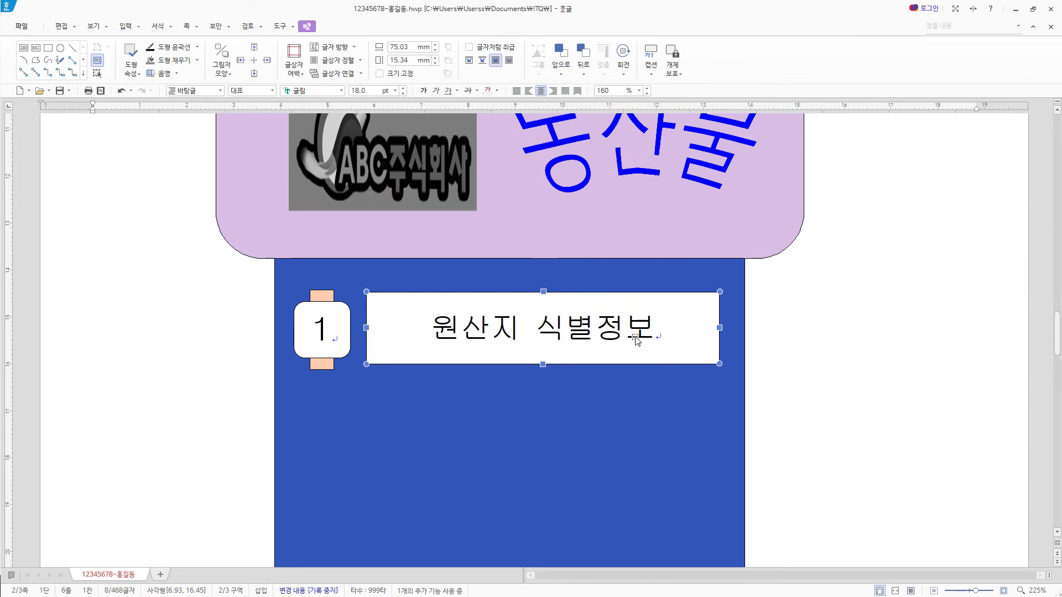
- Give the 원산지 식별정보 text box a dashed outline and no fill, and nudge it slightly downward
{"action": "double_click", "coordinate": [636, 340]}
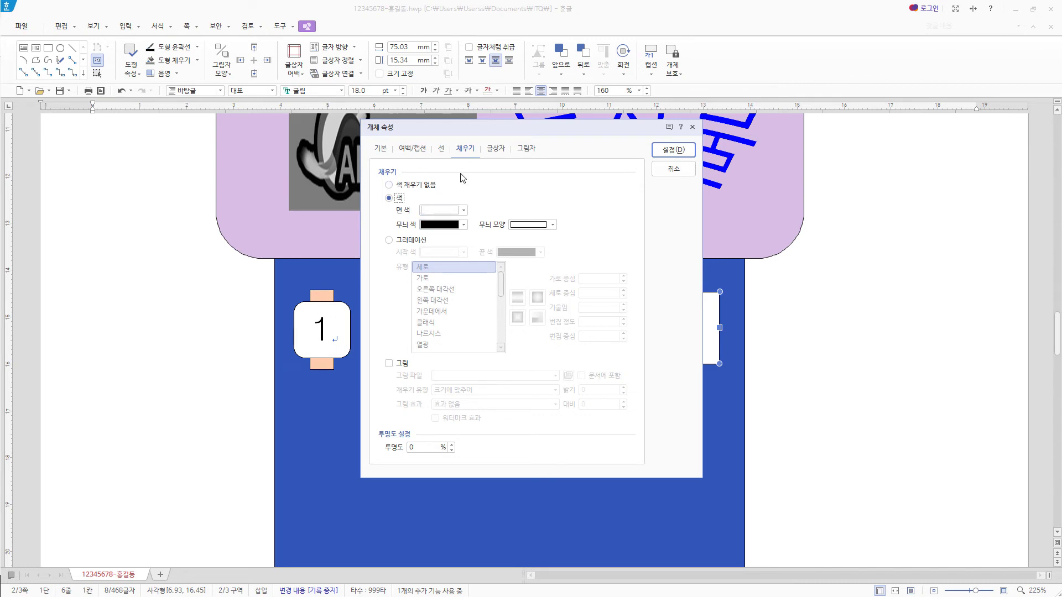
{"action": "left_click", "coordinate": [442, 156]}
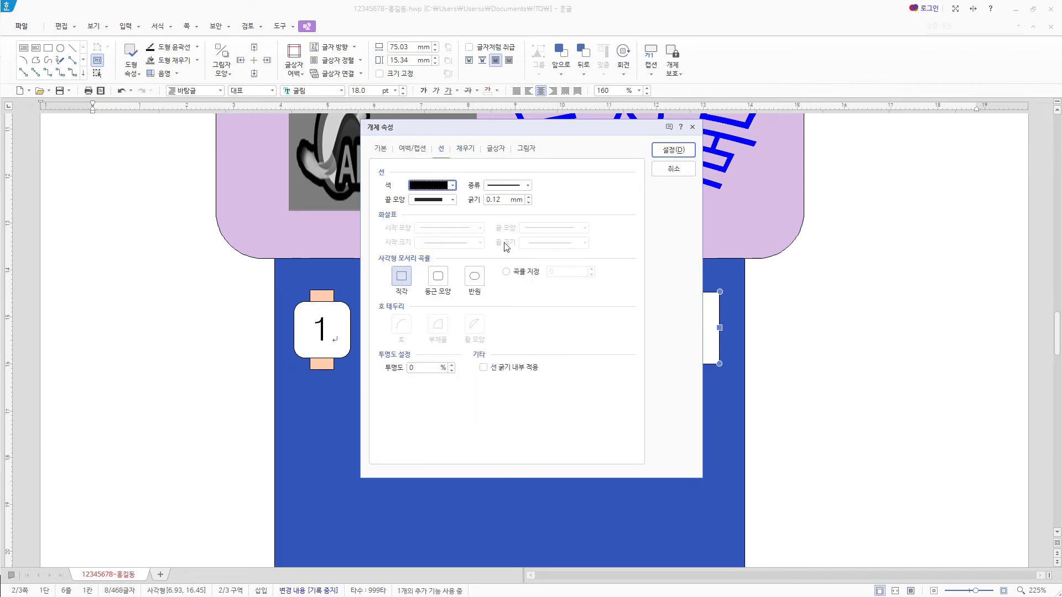
{"action": "left_click", "coordinate": [523, 185]}
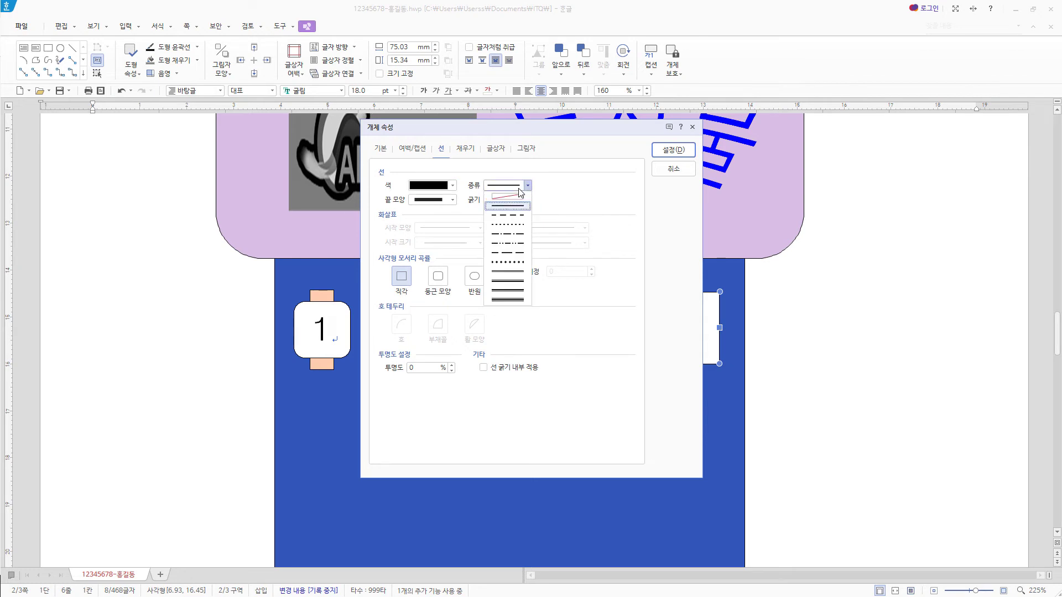
{"action": "left_click", "coordinate": [518, 220]}
{"action": "left_click", "coordinate": [466, 150]}
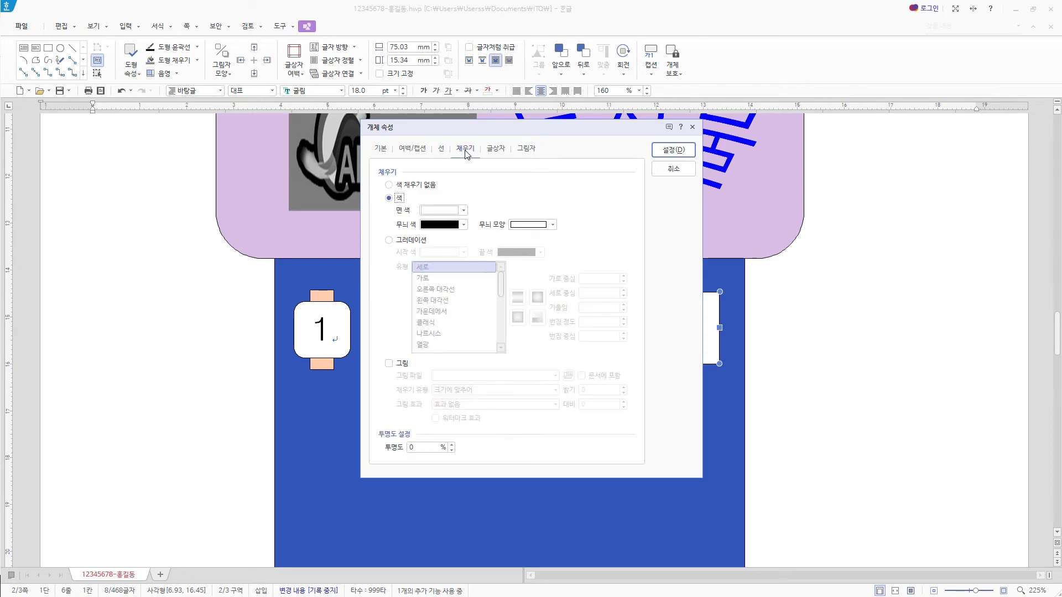
{"action": "left_click", "coordinate": [429, 187]}
{"action": "left_click", "coordinate": [674, 152]}
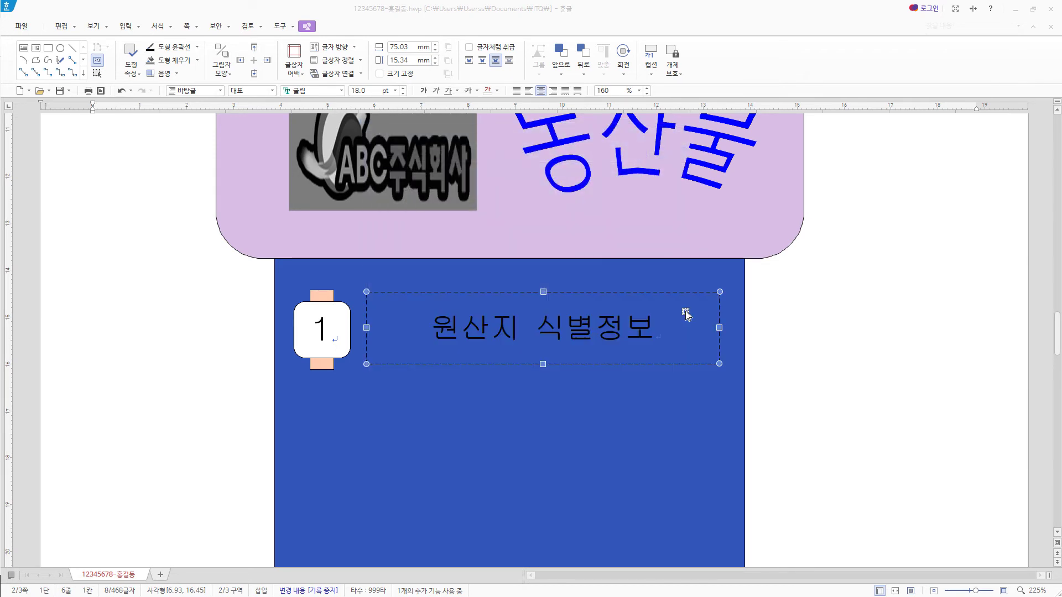
{"action": "left_click_drag", "start_coordinate": [593, 350], "coordinate": [593, 352]}
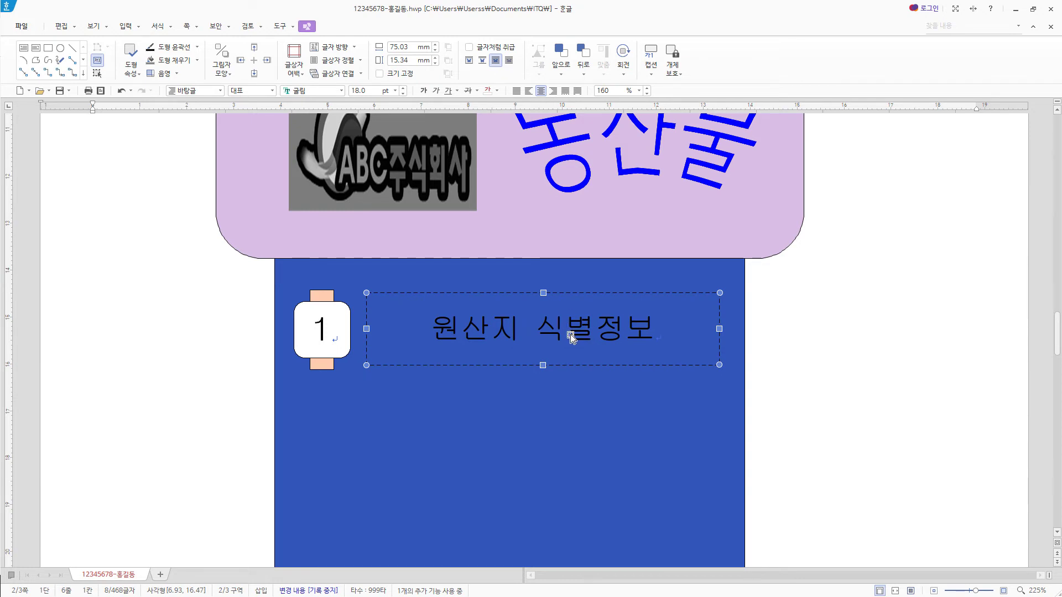
- Copy the row of three shapes twice straight below, changing the copies' texts to 2, 원산지 표시제 and 3, 원산지 이력관리
{"action": "scroll", "coordinate": [331, 367], "scroll_direction": "up", "scroll_amount": 1}
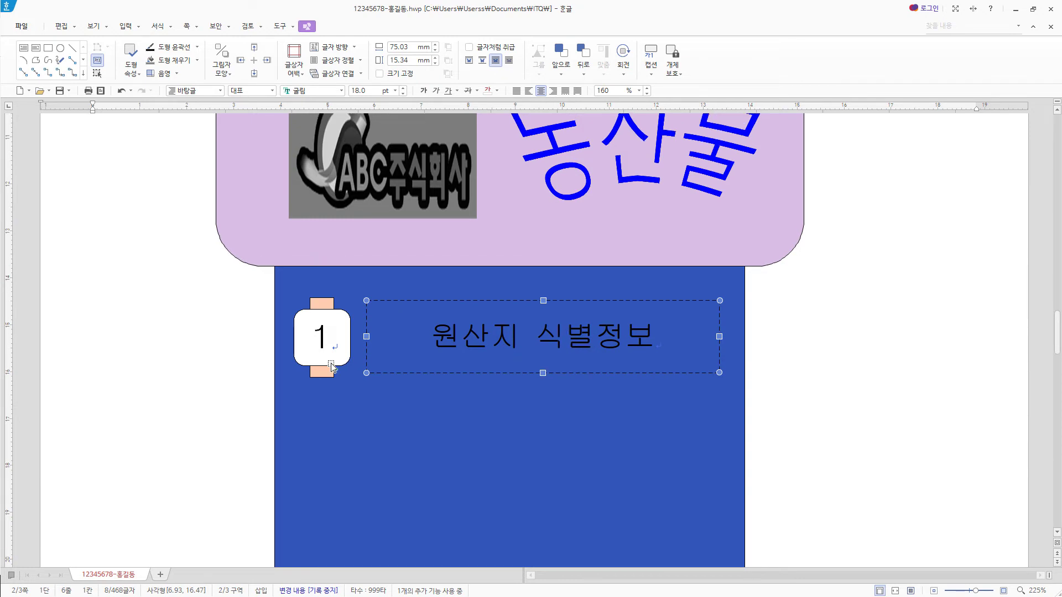
{"action": "left_click", "coordinate": [331, 367], "text": "shift"}
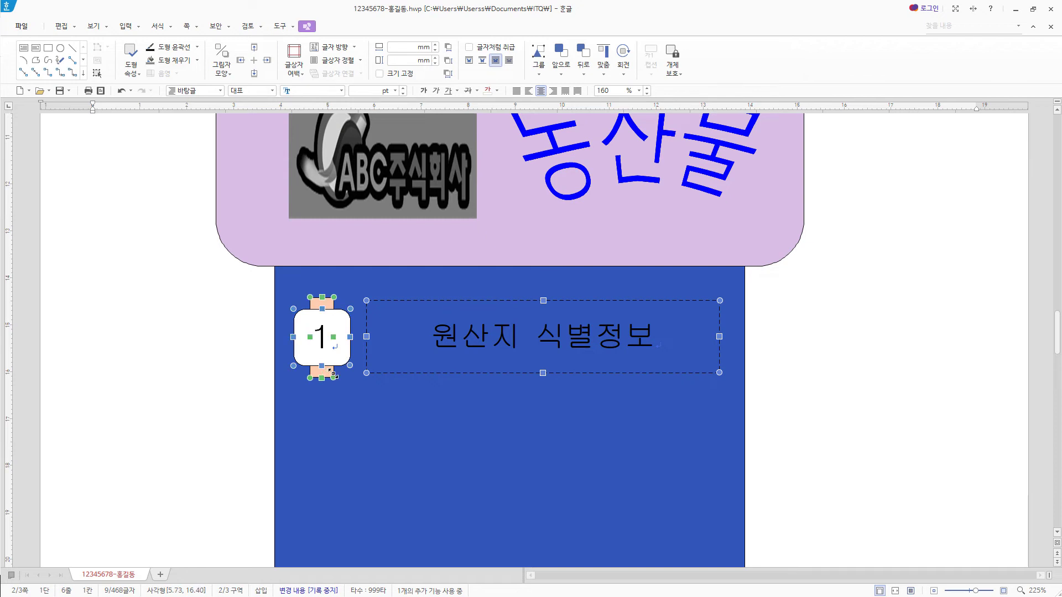
{"action": "scroll", "coordinate": [403, 372], "scroll_direction": "down", "scroll_amount": 3}
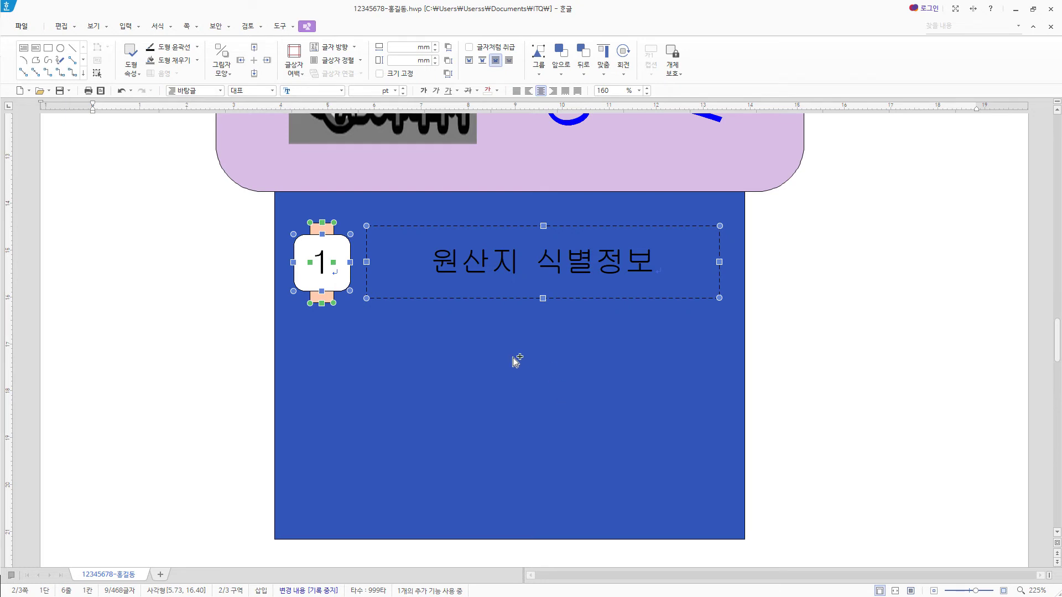
{"action": "left_click_drag", "start_coordinate": [515, 286], "coordinate": [563, 495]}
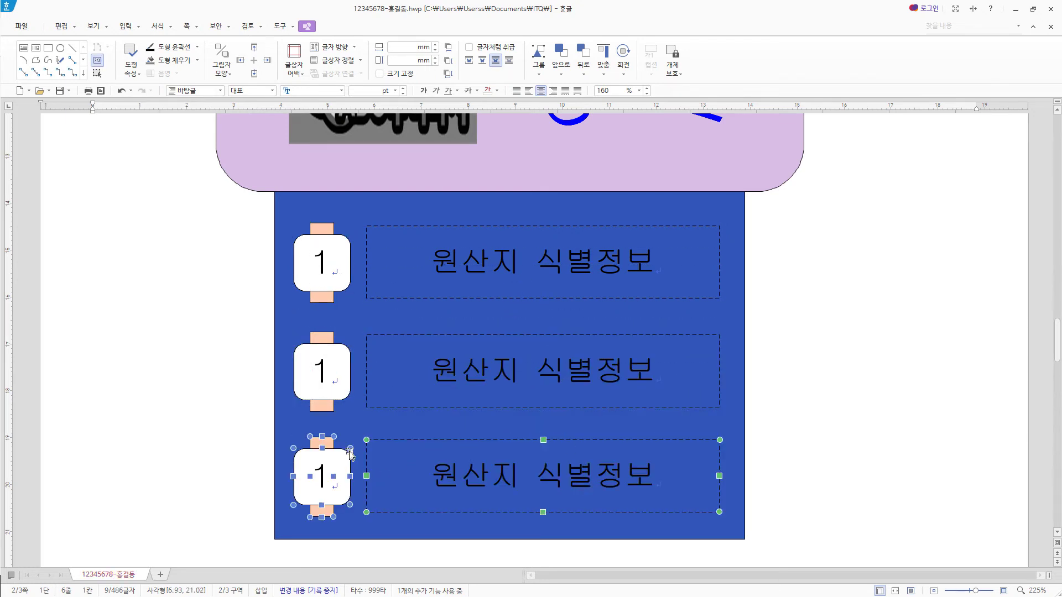
{"action": "double_click", "coordinate": [328, 371]}
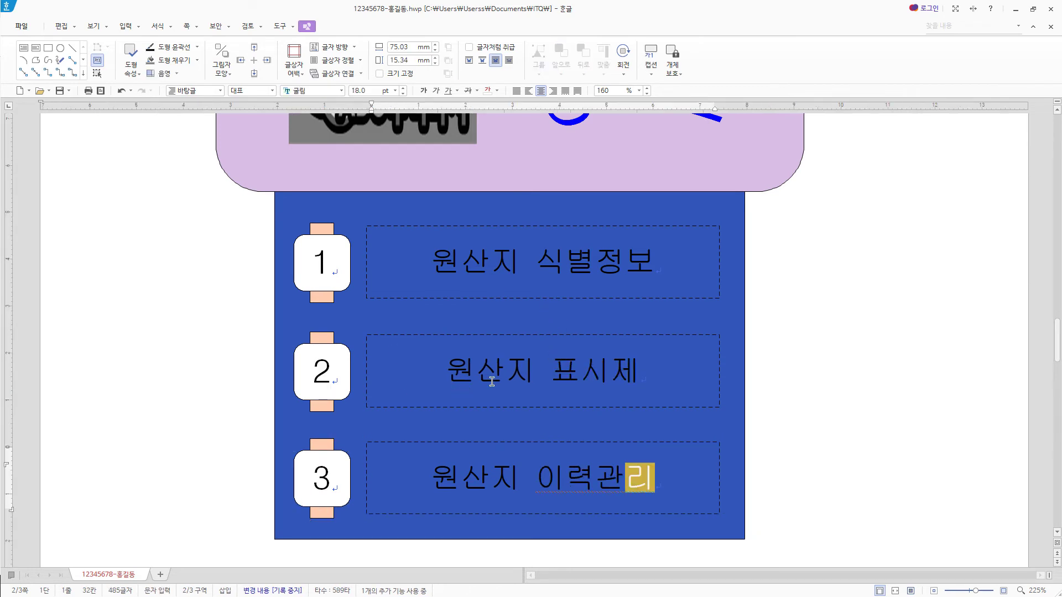
- Fill the narrow rectangle behind the number 2 box with light green
{"action": "left_click", "coordinate": [331, 412]}
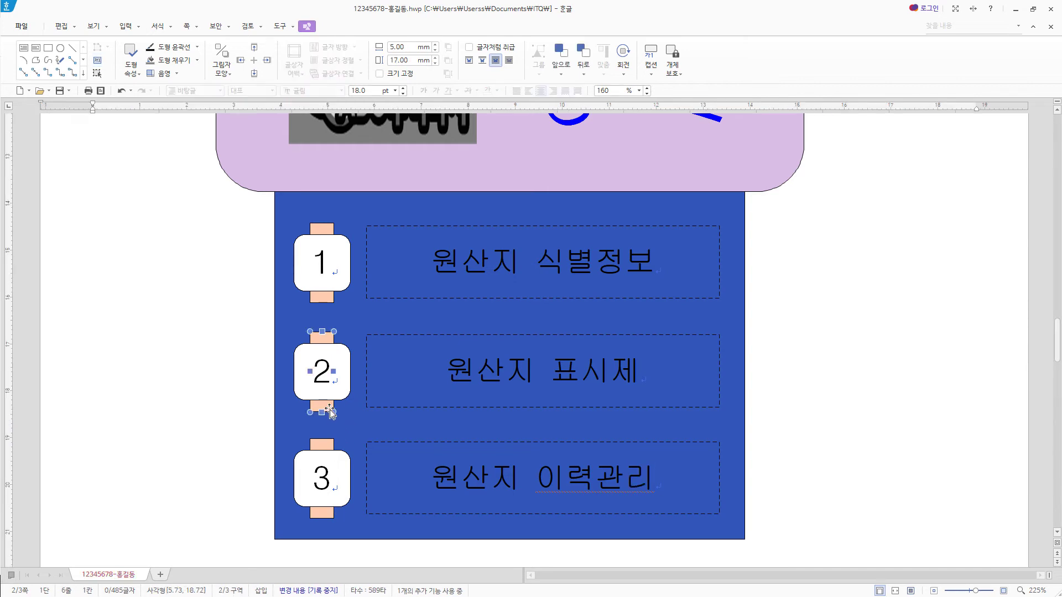
{"action": "key", "text": "p"}
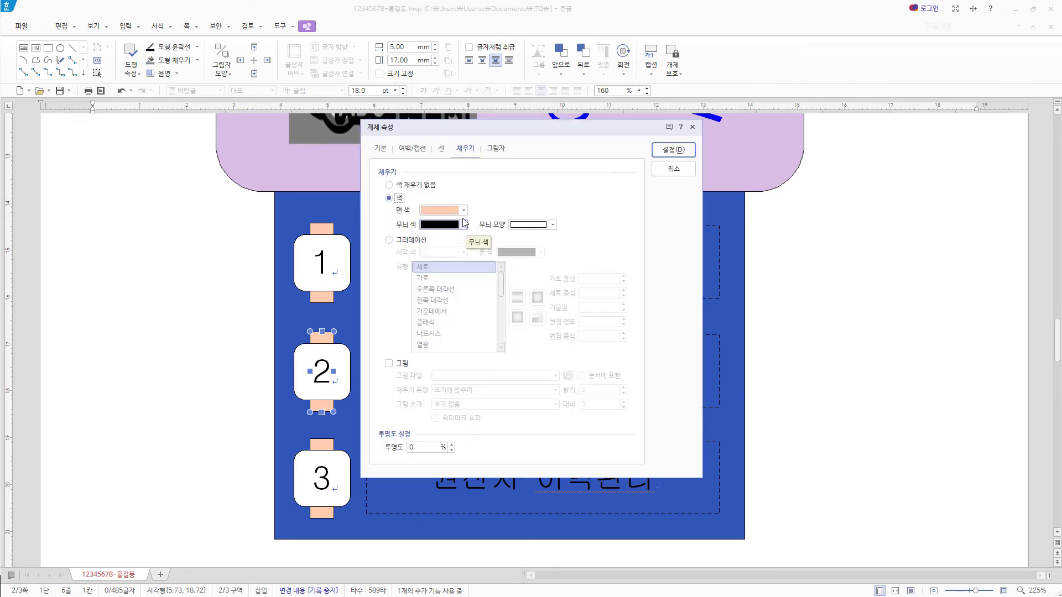
{"action": "left_click", "coordinate": [464, 210]}
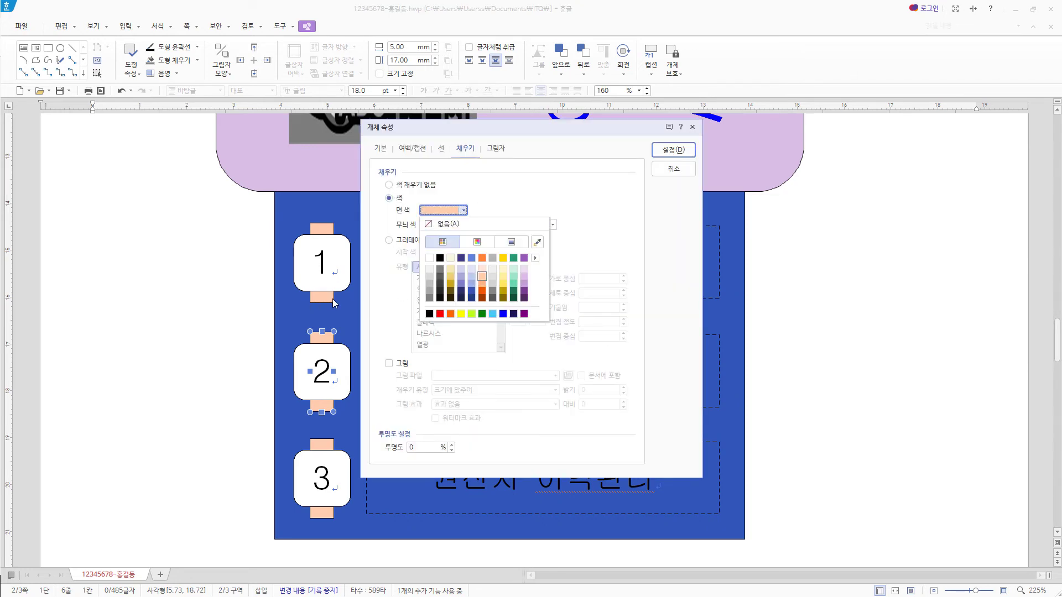
{"action": "left_click", "coordinate": [515, 287]}
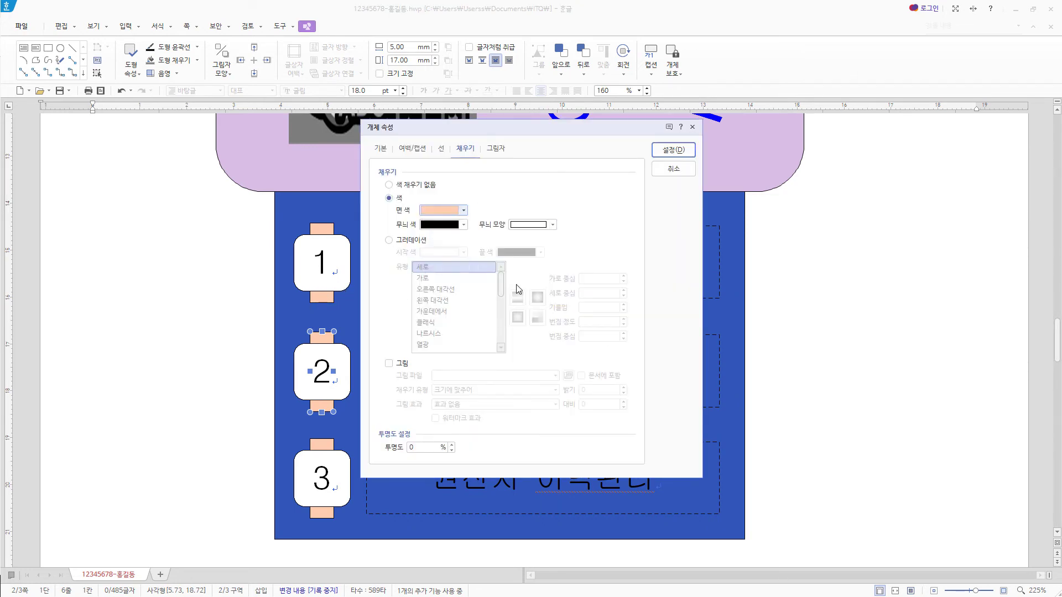
{"action": "left_click", "coordinate": [684, 155]}
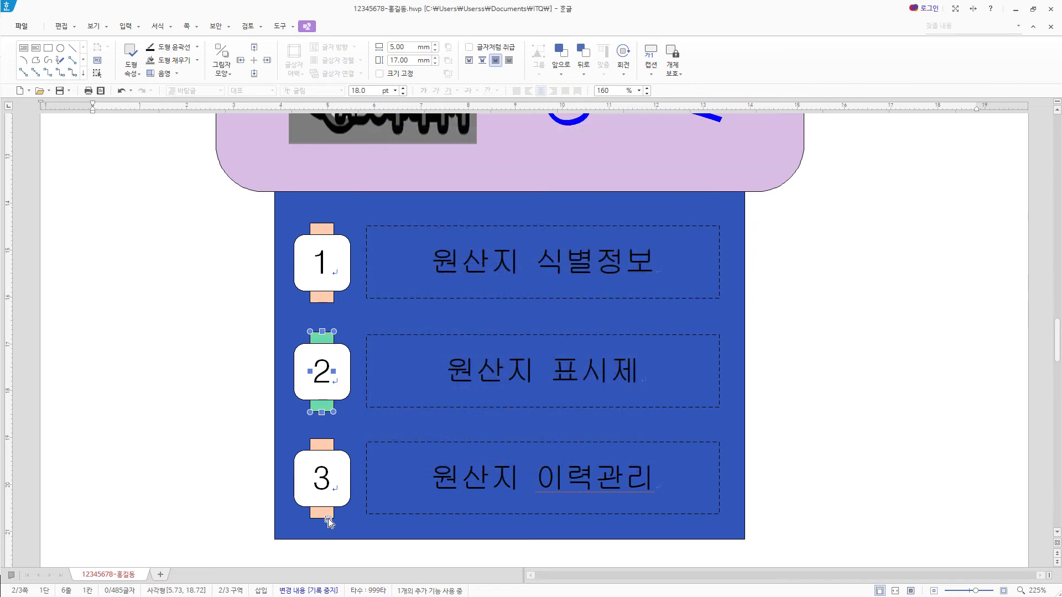
- Fill the narrow rectangle behind the number 3 box with the same light green
{"action": "left_click", "coordinate": [329, 518]}
{"action": "key", "text": "p"}
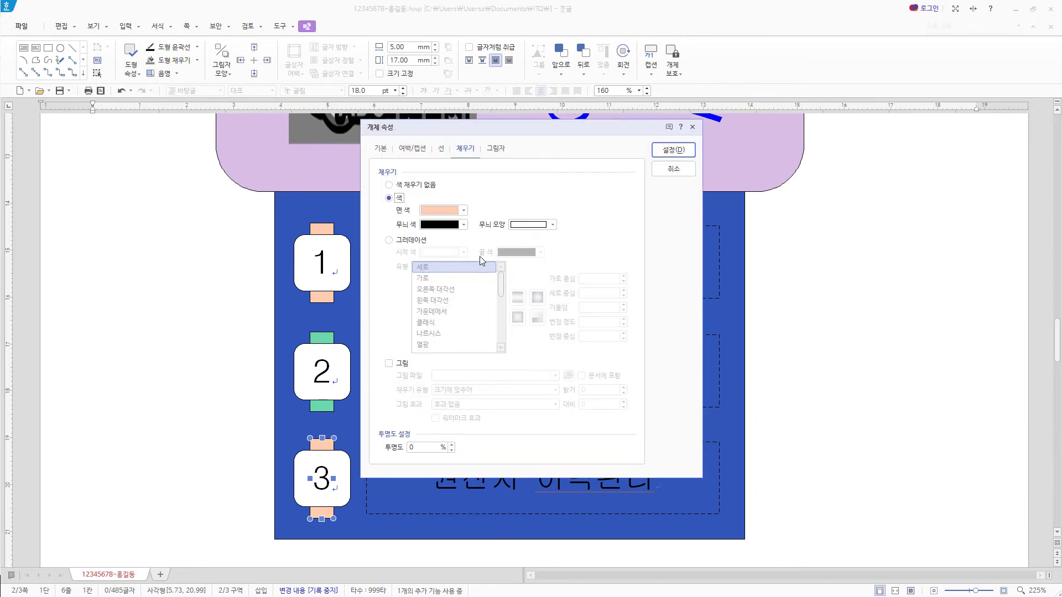
{"action": "left_click", "coordinate": [461, 212]}
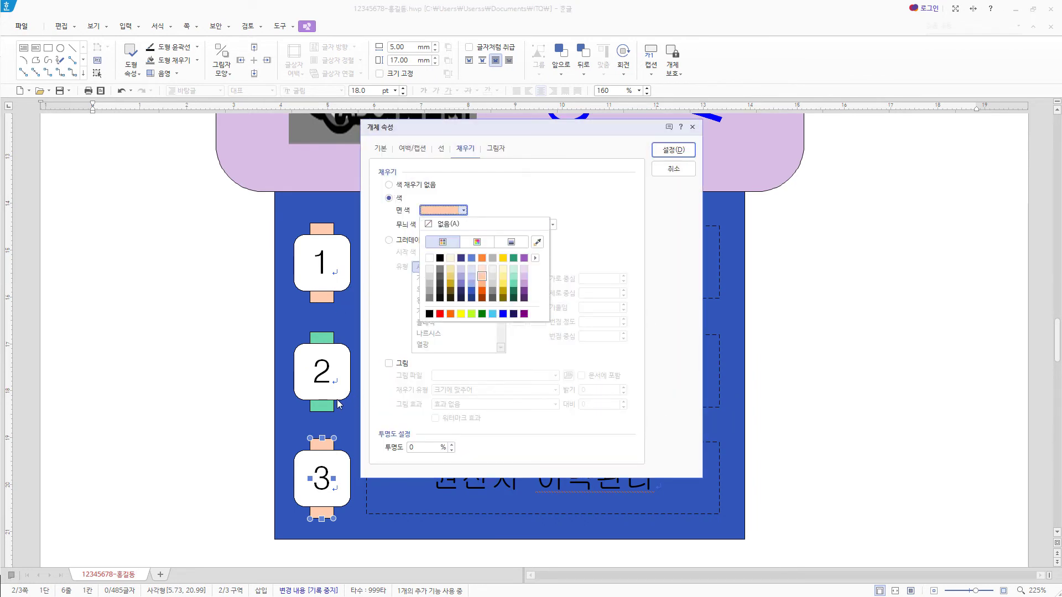
{"action": "left_click", "coordinate": [514, 284]}
{"action": "left_click", "coordinate": [686, 153]}
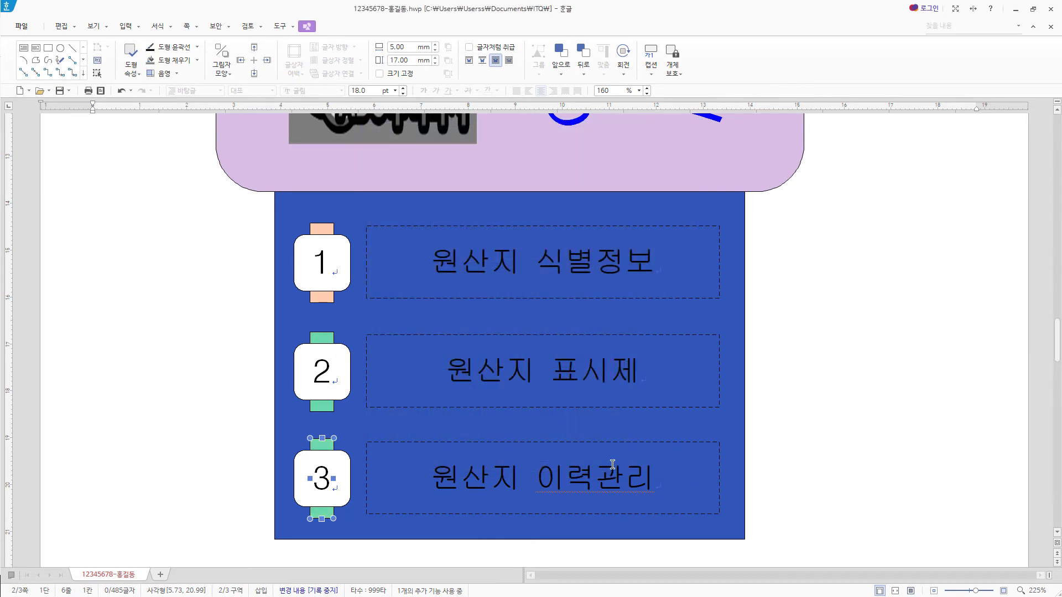
{"action": "scroll", "coordinate": [666, 464], "scroll_direction": "down", "scroll_amount": 6}
{"action": "scroll", "coordinate": [667, 466], "scroll_direction": "down", "scroll_amount": 3}
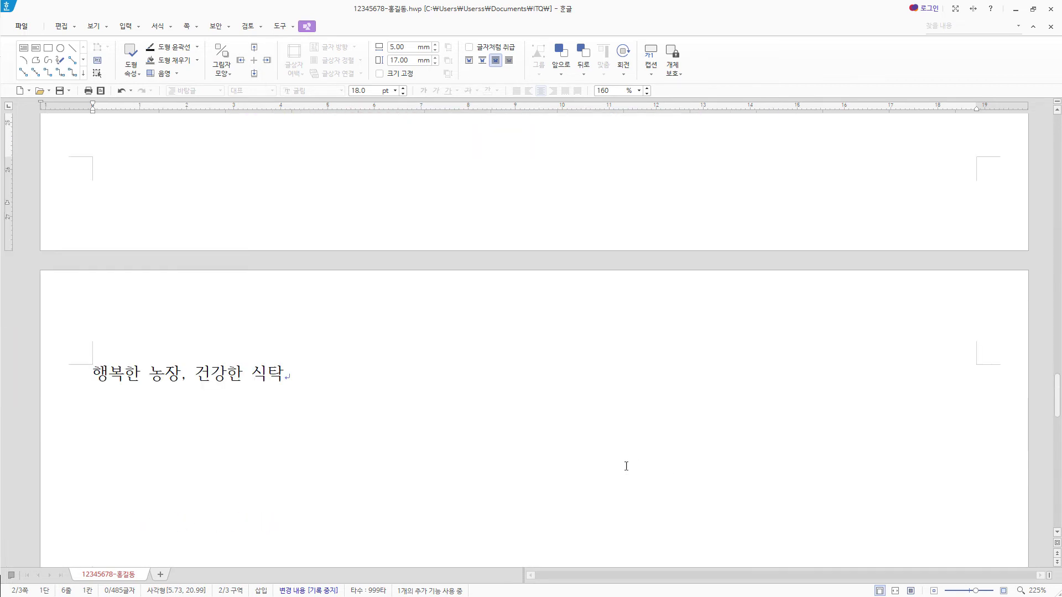
- Leave a blank line below the title 행복한 농장, 건강한 식탁 and enter 지속 가능한 농식품 산업기반 조성과 안전
{"action": "left_click", "coordinate": [302, 375]}
{"action": "key", "text": "Return"}
{"action": "key", "text": "Return"}
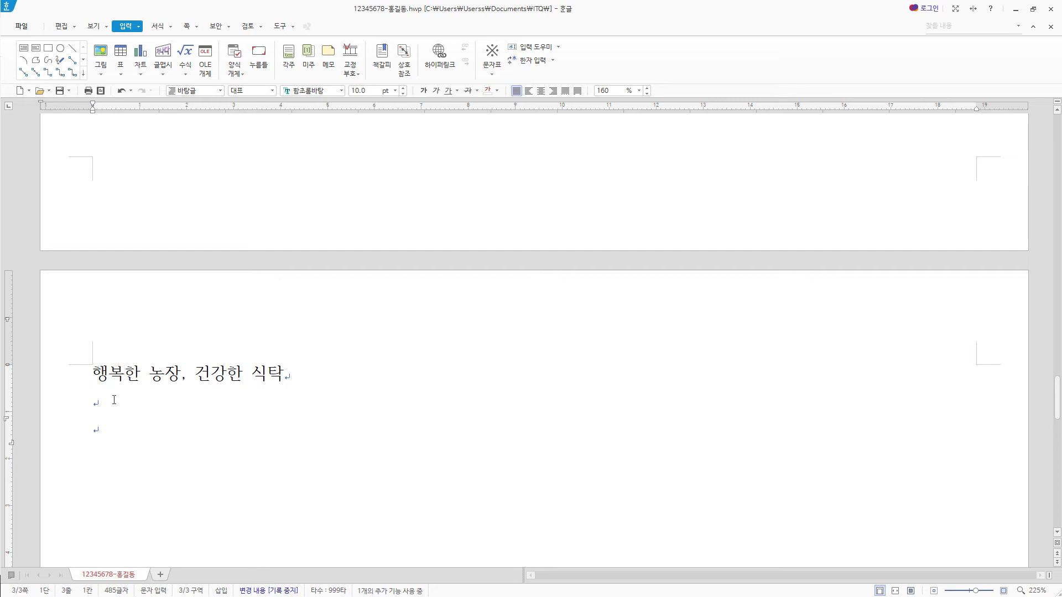
{"action": "scroll", "coordinate": [111, 398], "scroll_direction": "down", "scroll_amount": 1}
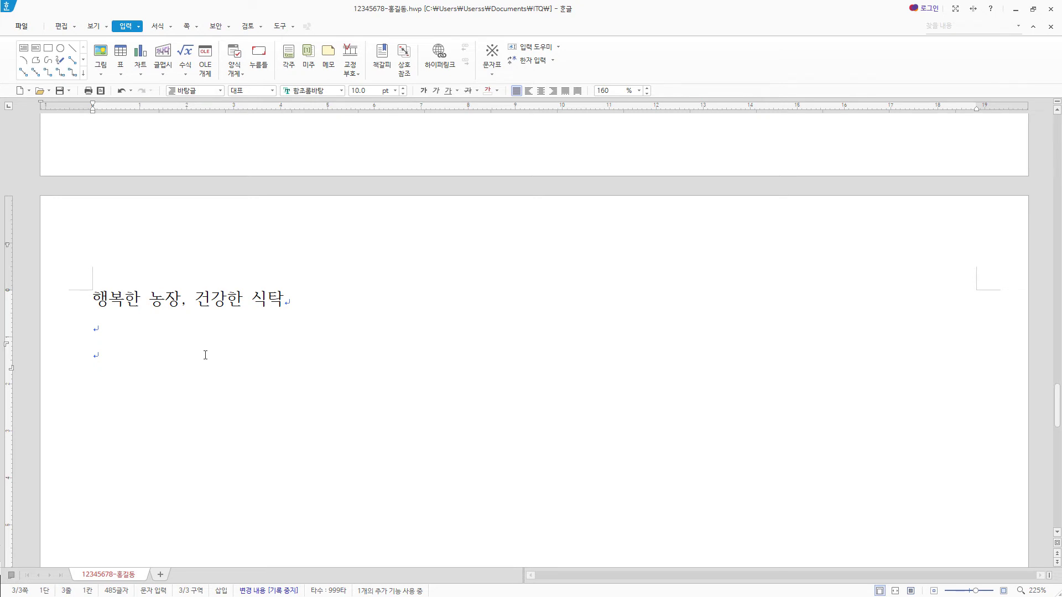
{"action": "type", "text": "지속 가능한 농식품 산업기반 조성과 안전."}
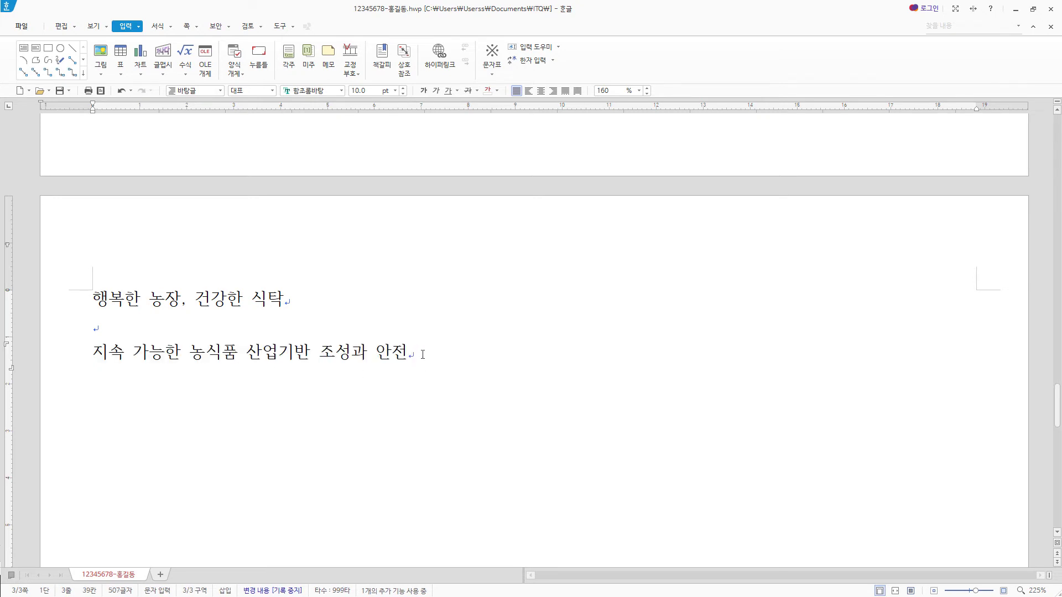
- Add the Hanja 安佺 to 안전 at the end of the line, using the 한글(漢字) input format
{"action": "key", "text": "F9"}
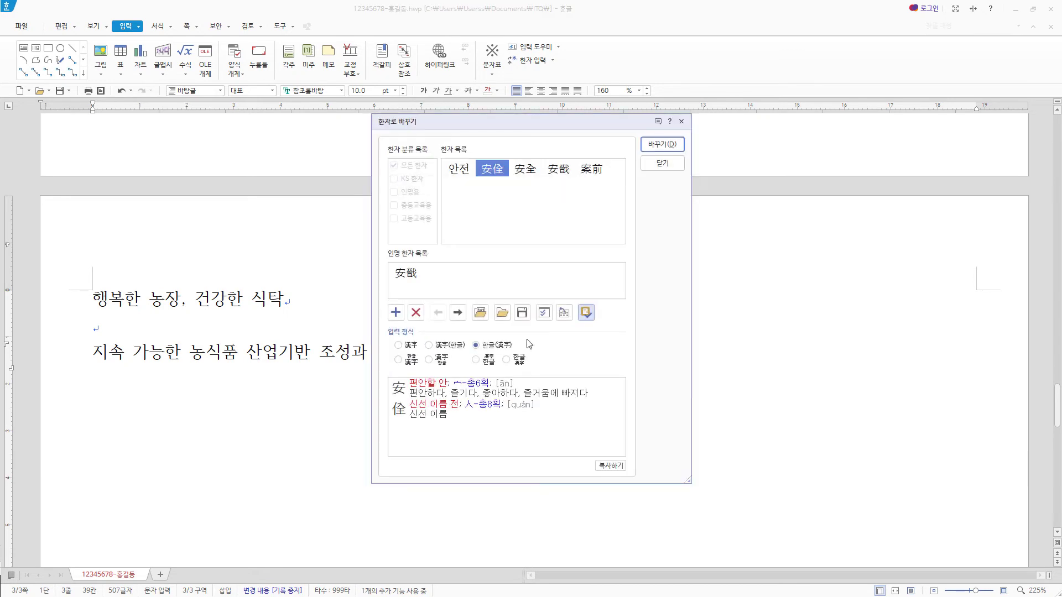
{"action": "mouse_move", "coordinate": [495, 173]}
{"action": "left_click", "coordinate": [500, 347]}
{"action": "left_click", "coordinate": [663, 145]}
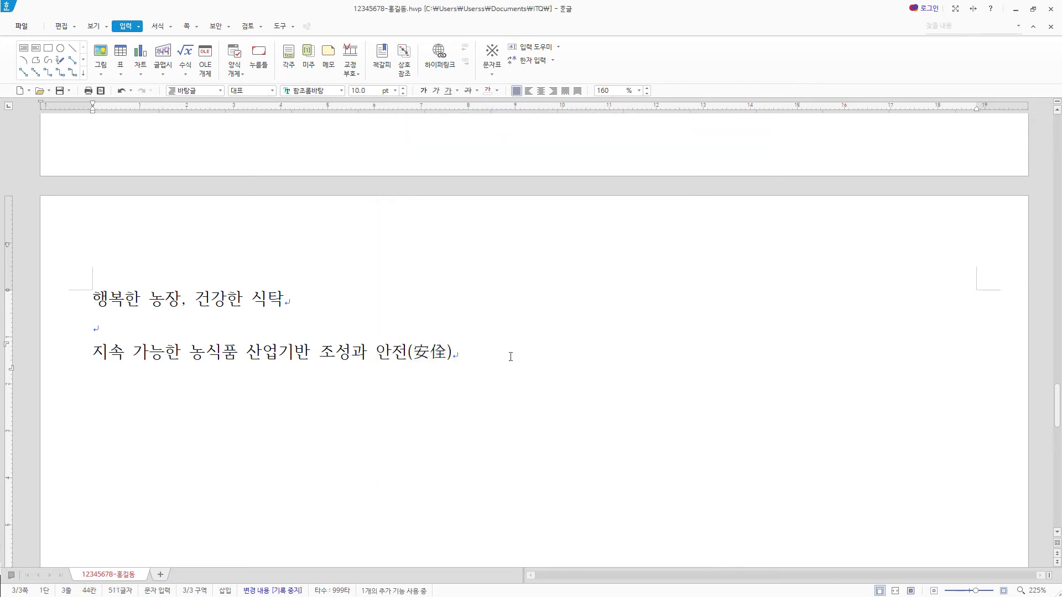
- Continue the first paragraph from 하고 위생적인 농산물에 to 노력하고 있다. and start a new indented paragraph
{"action": "type", "text": "하고 위생적인 농산물에 대한 소비자의 관심과 요구가 점차 높아지면서 이를 충족시키기 위해 국립농산물품질관리원은 여러 제도를 실시하고 있다. 농식품 안전성 조사, 친환경/우수농산물 인증제, 원산지 표시, 농산물 검사, 농업경영체 등록 사업 등의 업무를 수행하고 있는 본 기관은 생생한 현장의 목소리를 반영하여 소비자와 농업인에게 세계 일류의 농식품 안전과 품질 관리 기관으로 자리매김할 수 있도록 노력하고 있다."}
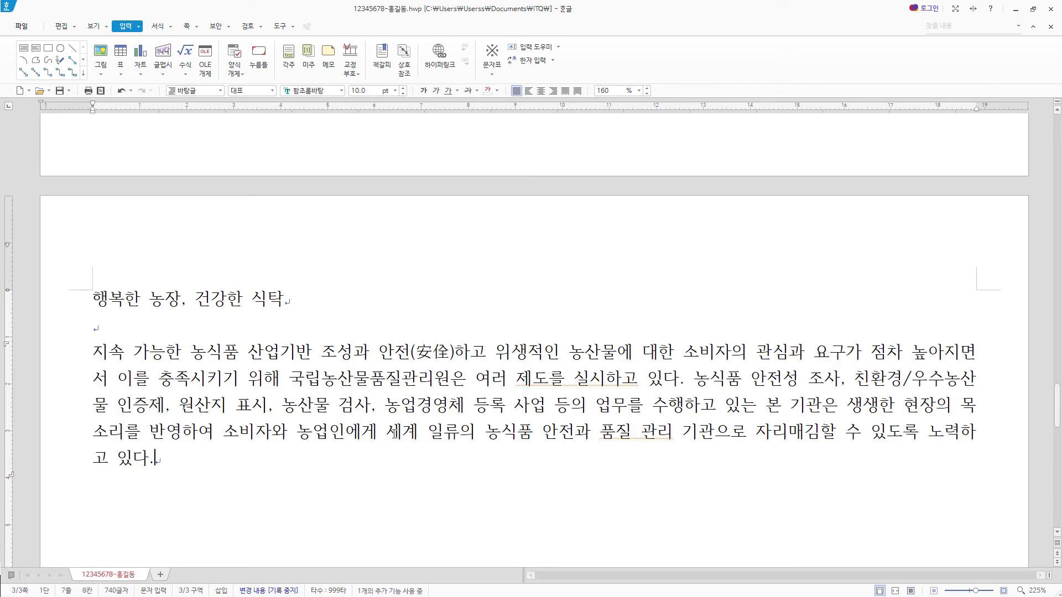
{"action": "key", "text": "Return"}
{"action": "scroll", "coordinate": [110, 337], "scroll_direction": "down", "scroll_amount": 3}
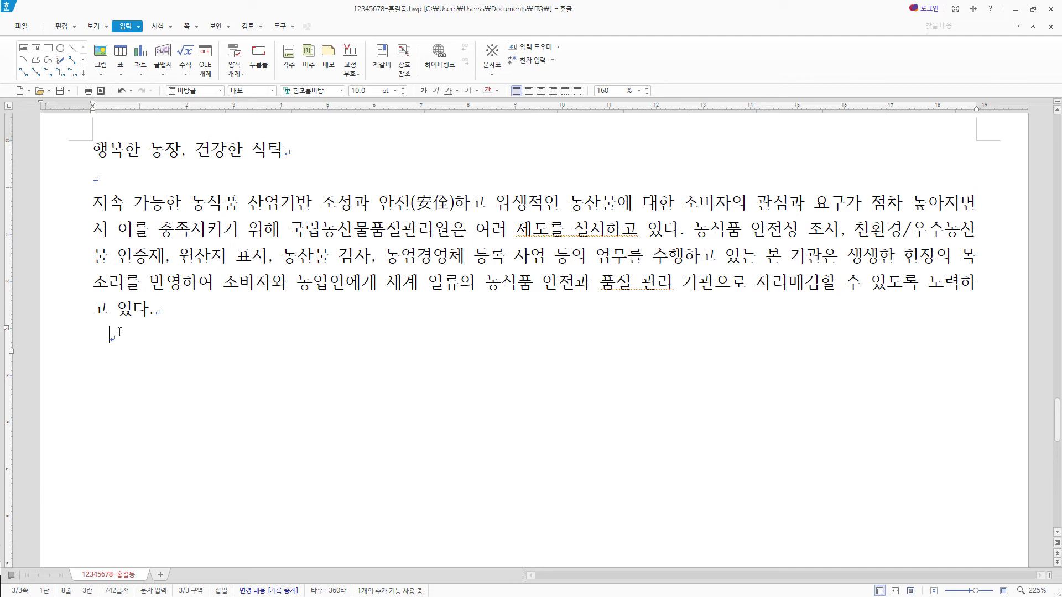
- Enter the second paragraph's opening, from 관리원의 주요 업무를 살펴보면 up to 농업 환경을 보존
{"action": "type", "text": "관리원의 주요 업무를 살펴보면 농식품인증제도, 안정성 및 원산지 관리, 품질 검사, 농업인확인서 발급 등이 있다. 농산물우수관리 인증은 이들 가운데 하나로 농산물의 안전성을 확보하고 농업 환경을 보존"}
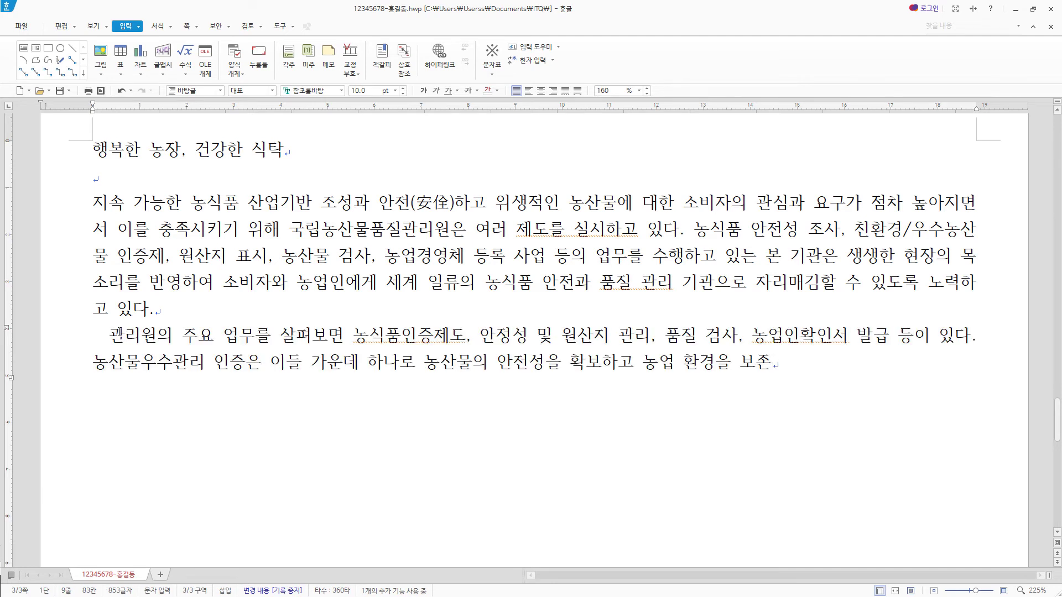
{"action": "left_click", "coordinate": [974, 336]}
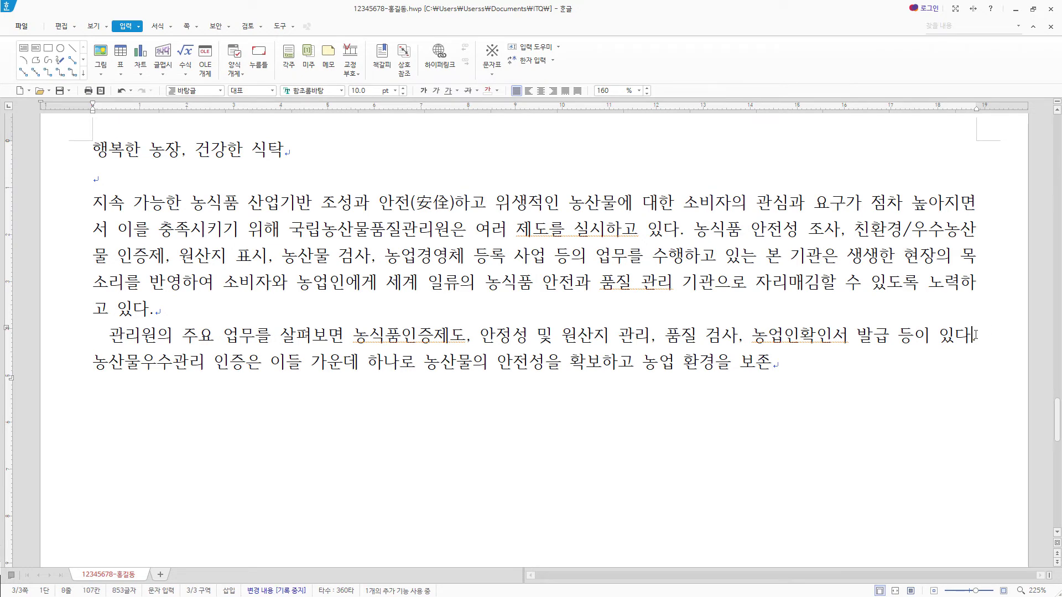
{"action": "left_click", "coordinate": [794, 365]}
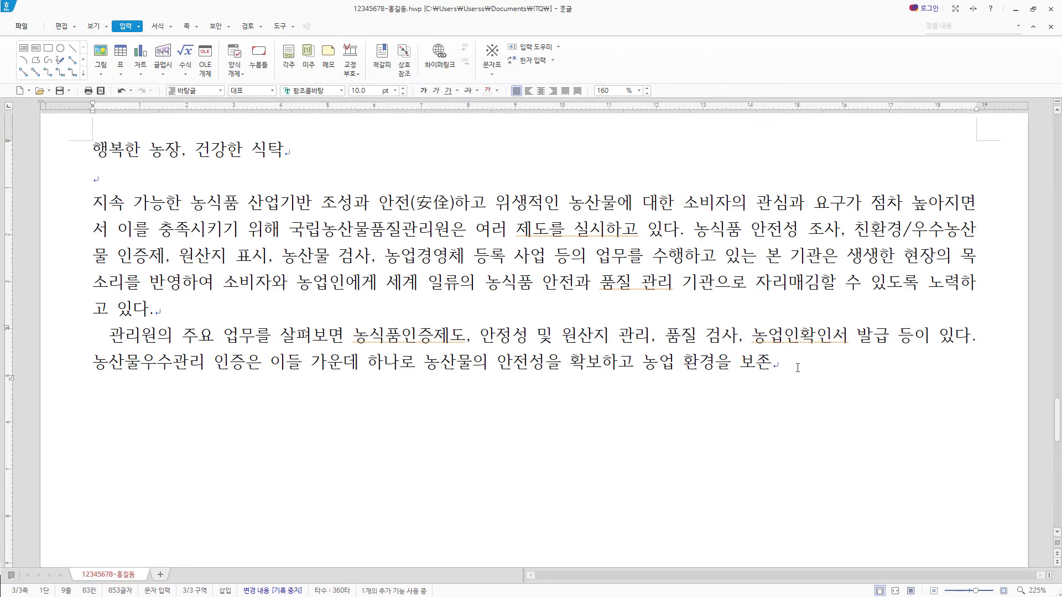
- Add the Hanja 保存 in parentheses to 보존 and complete the second paragraph up to 일관된 관리가 가능하다
{"action": "key", "text": "F9"}
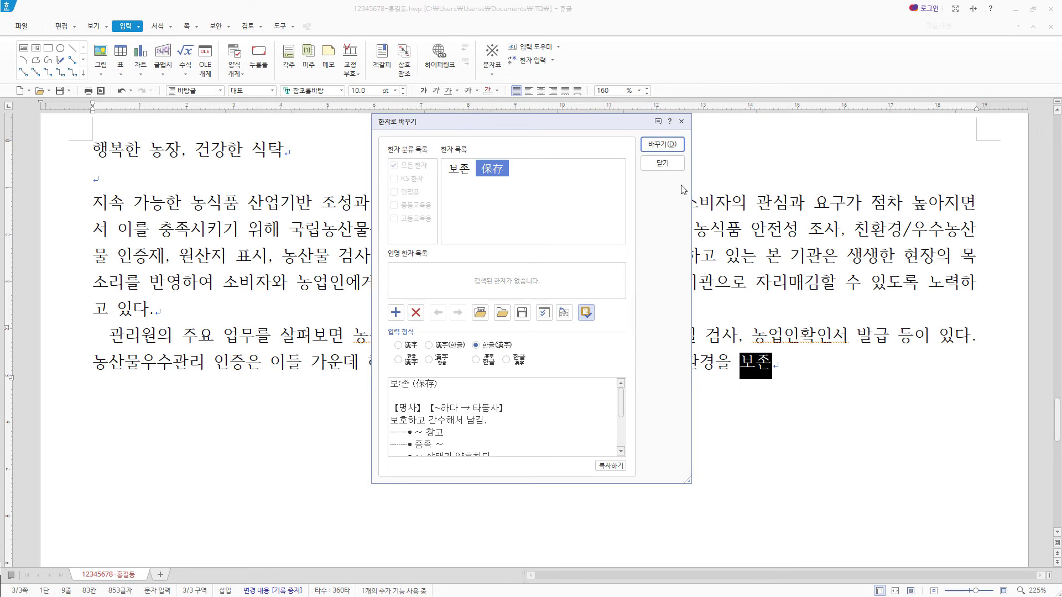
{"action": "left_click", "coordinate": [670, 148]}
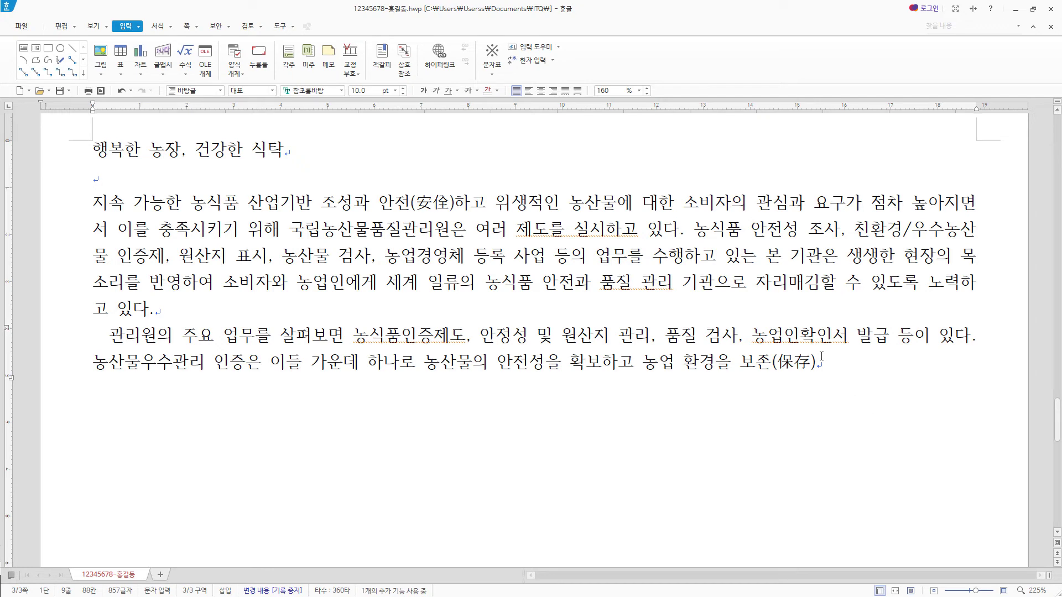
{"action": "type", "text": "하기 위해 농산물의 생산, 수확 후 관리 및 유통의 각 단계에서 재배 포장 및 농업용수 등의 환경과 농산물에 잔류할 수 있는 농약, 중금속 등의 위해 요소를 적절하게 관리하여 소비자로 하여금 그 관리 사항을 알 수 있게 하는 제도이다. 생산 단계에서부터 시작되는 농산물 안전 관리 체계로서 농산물우수관리인증과 생산 이력 관리 체계를 구축하여 유통 및 가공과 판매에 이르기까지 일관된 관리가 가능하다."}
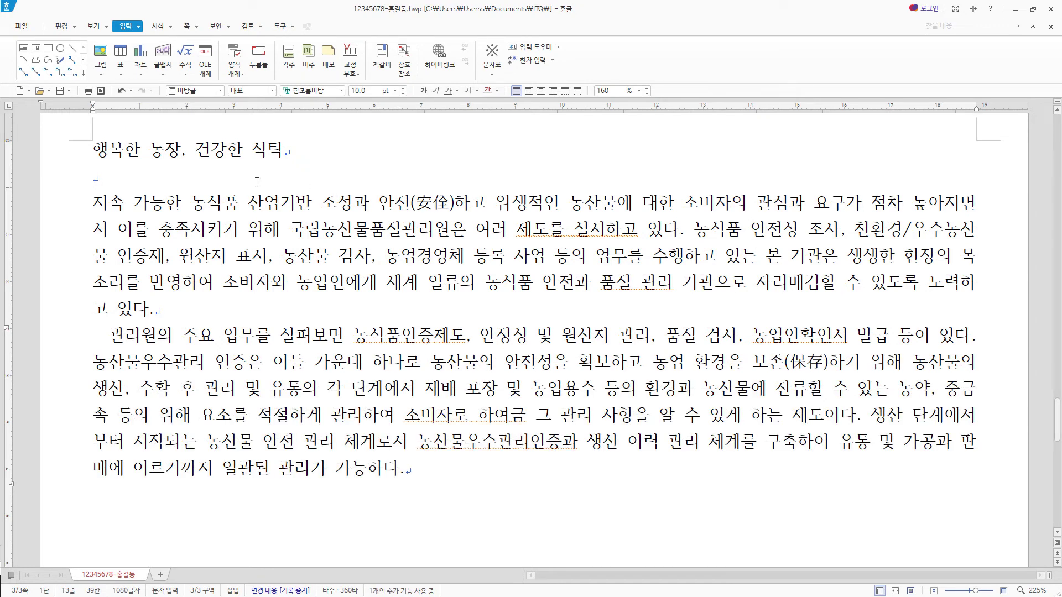
{"action": "left_click_drag", "start_coordinate": [159, 311], "coordinate": [87, 207]}
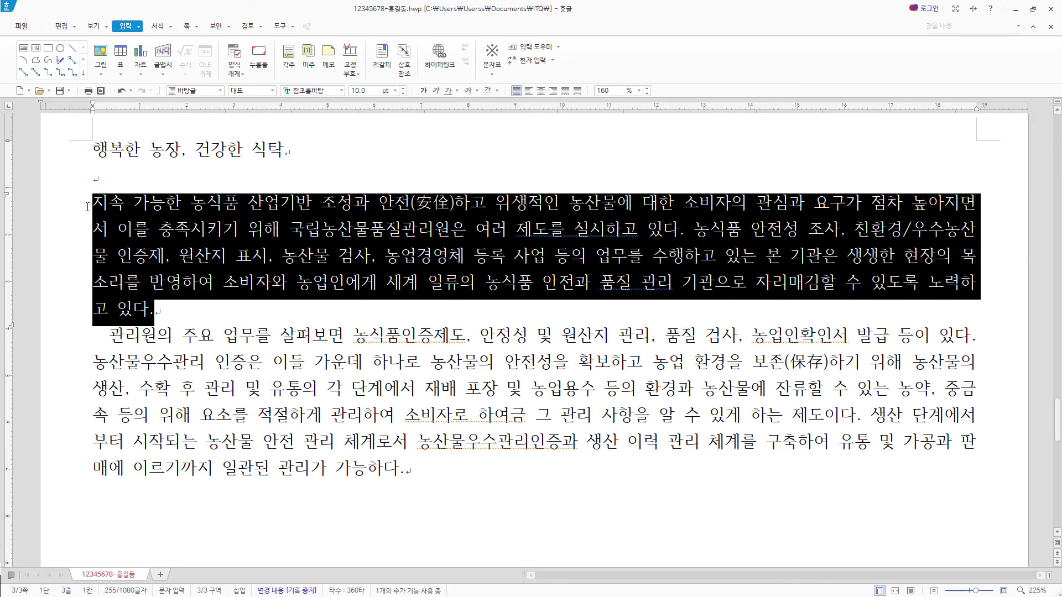
{"action": "left_click_drag", "start_coordinate": [408, 471], "coordinate": [59, 345]}
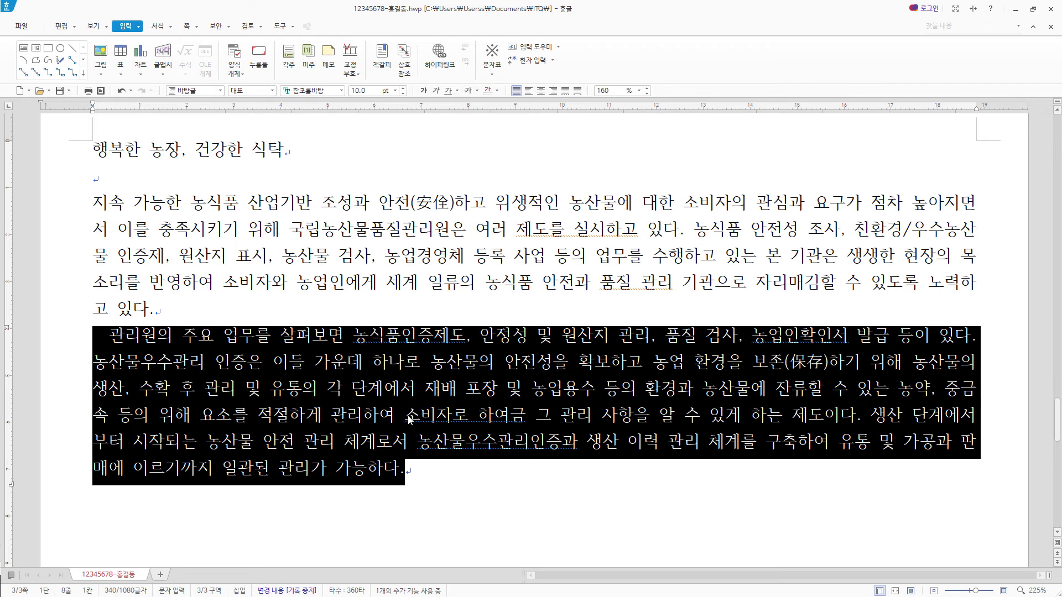
- Leave a blank line below the second paragraph and add the heading ♥ 농산물품질관리사, taking the heart from the 전각 기호(일반) characters
{"action": "left_click", "coordinate": [420, 470]}
{"action": "scroll", "coordinate": [465, 461], "scroll_direction": "down", "scroll_amount": 1}
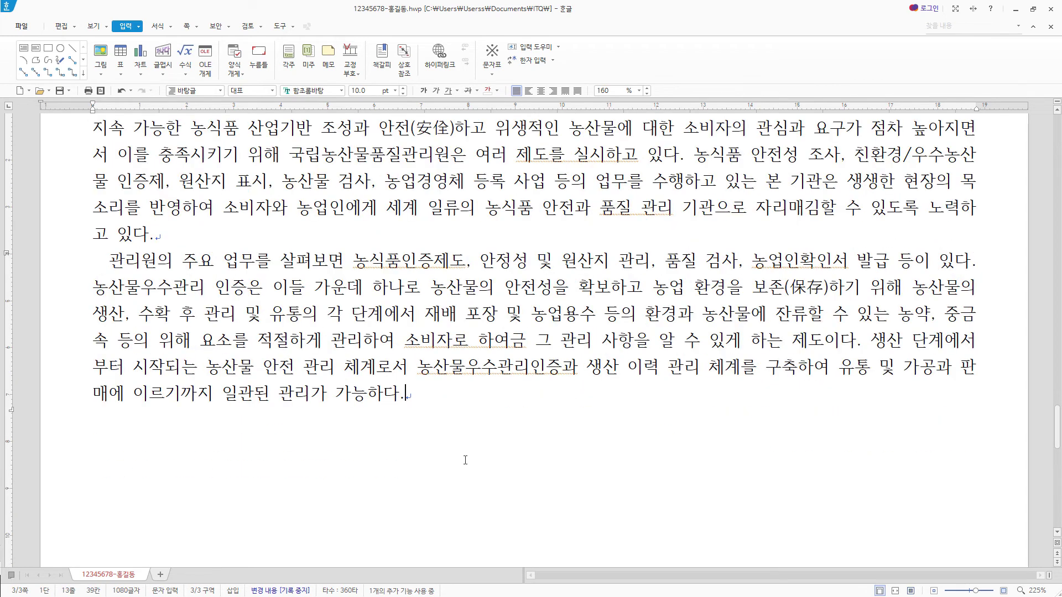
{"action": "key", "text": "Return"}
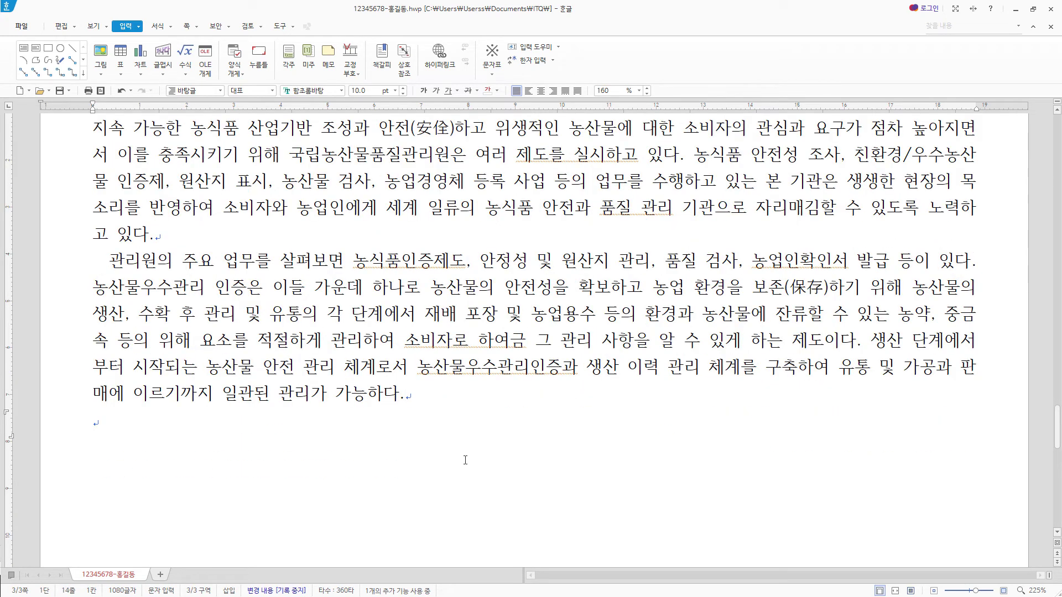
{"action": "key", "text": "Return"}
{"action": "scroll", "coordinate": [465, 460], "scroll_direction": "down", "scroll_amount": 1}
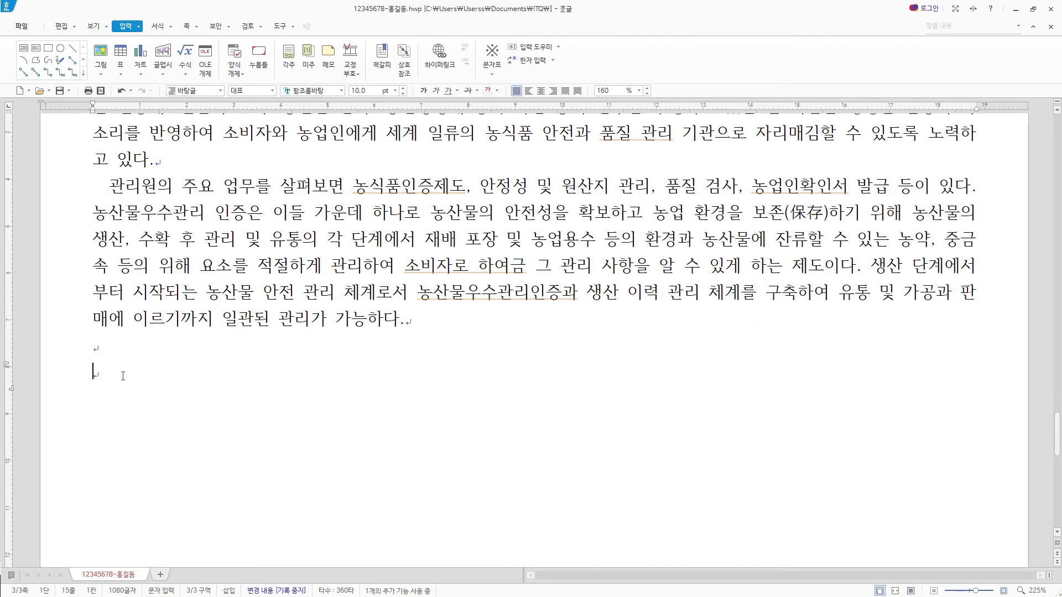
{"action": "key", "text": "ctrl+F10"}
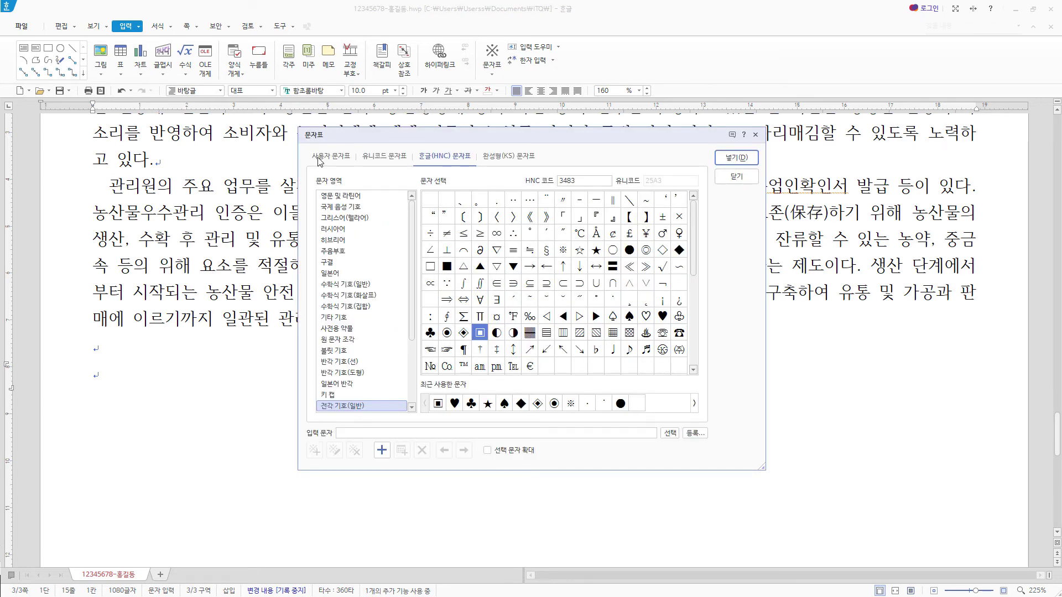
{"action": "left_click", "coordinate": [372, 156]}
{"action": "left_click", "coordinate": [456, 157]}
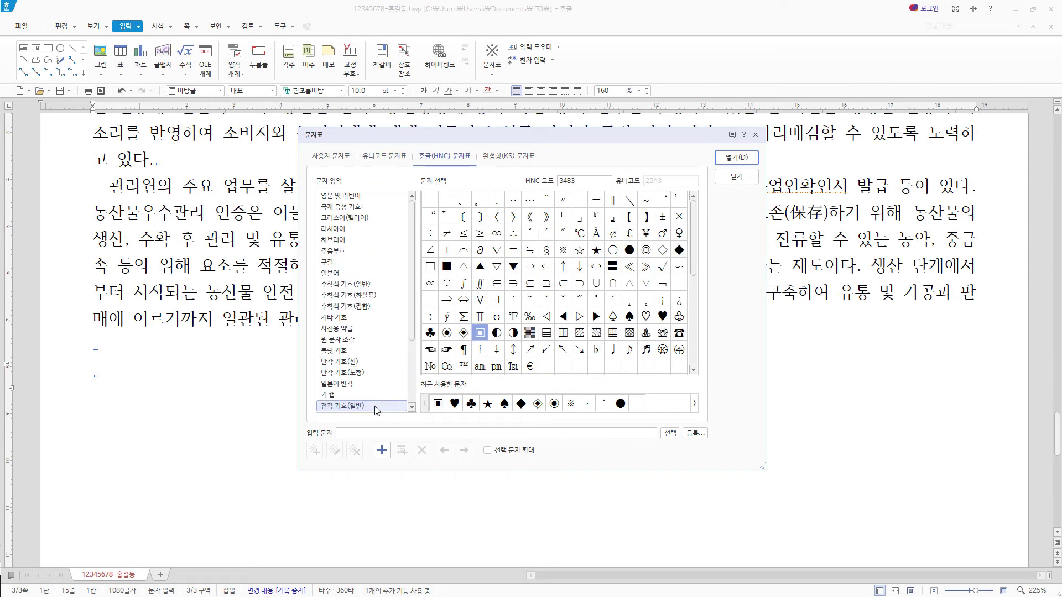
{"action": "left_click", "coordinate": [662, 316]}
{"action": "left_click", "coordinate": [736, 157]}
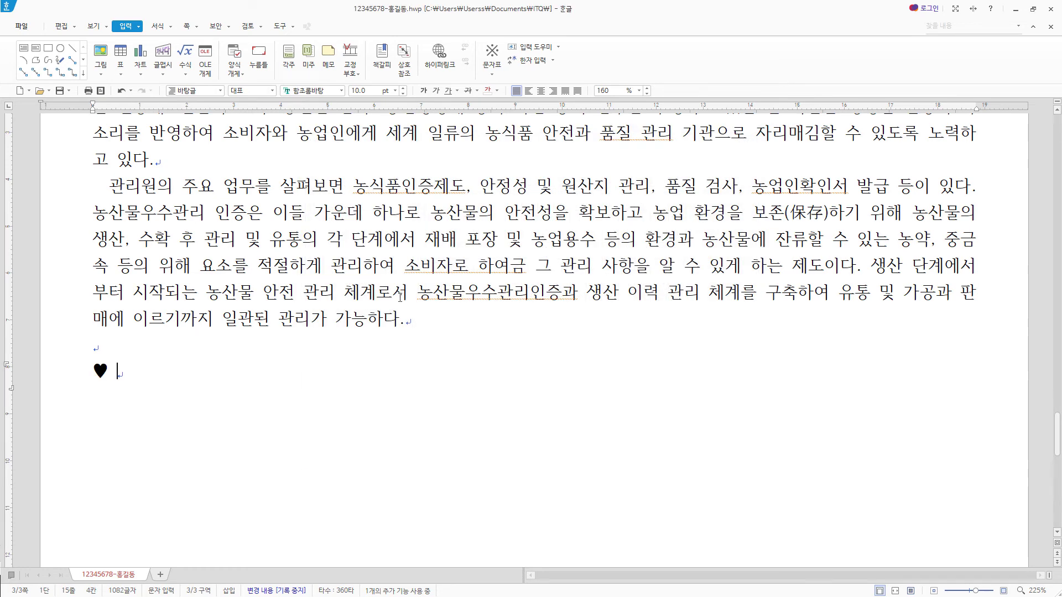
{"action": "type", "text": "농산물품질관리사"}
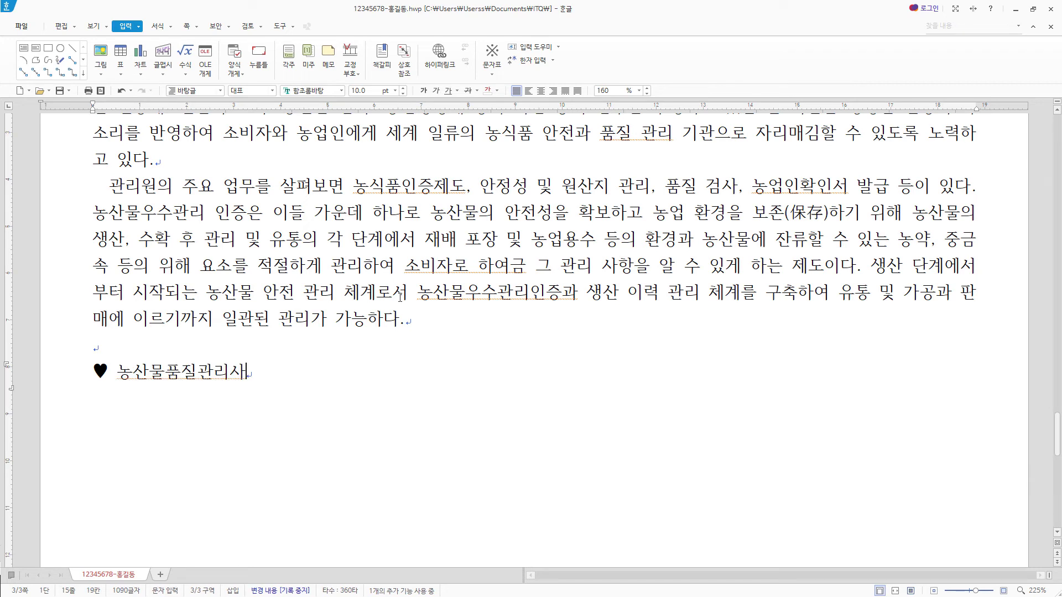
- Under the ♥ 농산물품질관리사 heading, enter the 도입배경 and 역할 items with two description lines each, ending in 규격출하 지도
{"action": "key", "text": "Return"}
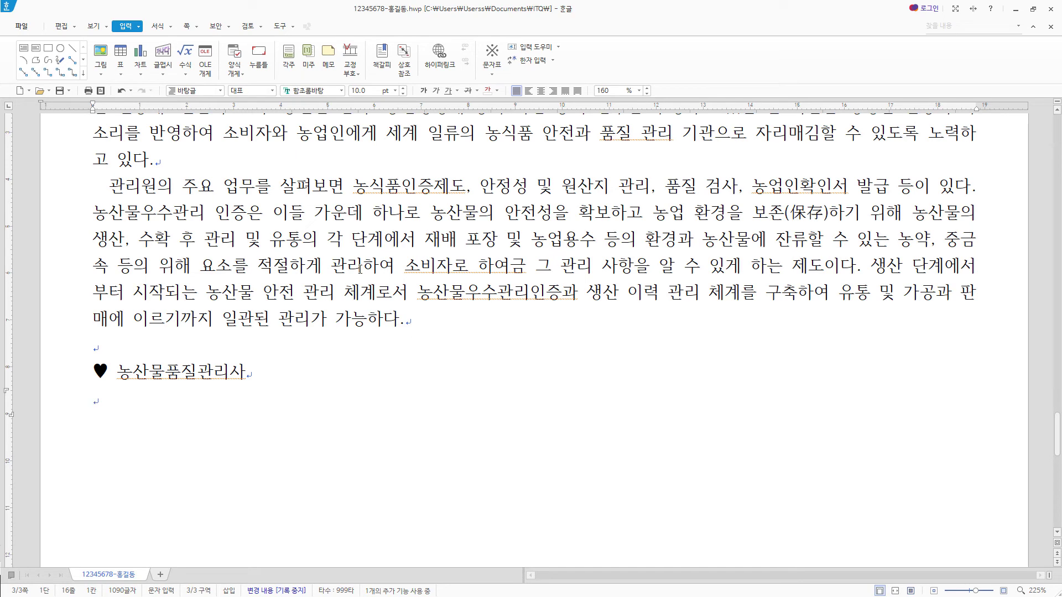
{"action": "type", "text": "도입배경 농산물의 시장경쟁 심화, 고품질 안전 농산물 수요 증가 농산물의 판매 및 유통과정에서 부가가치를 적극 창출  역할 농산물의 품질관리, 상품개발, 판촉 및 바이어 관리 농산물의 등급 판정, 규격출하 지도"}
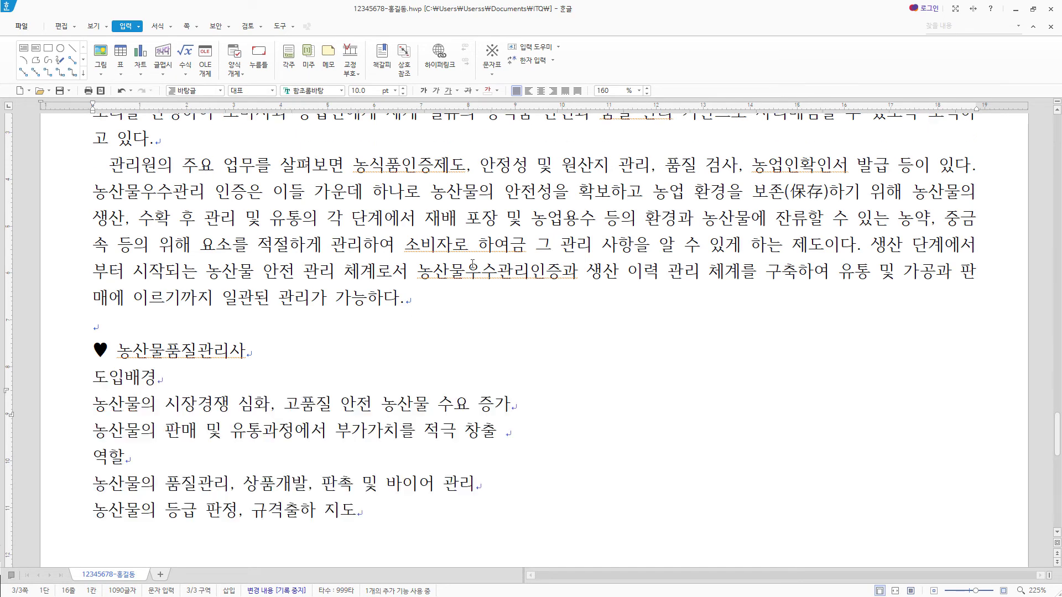
{"action": "scroll", "coordinate": [258, 473], "scroll_direction": "down", "scroll_amount": 1}
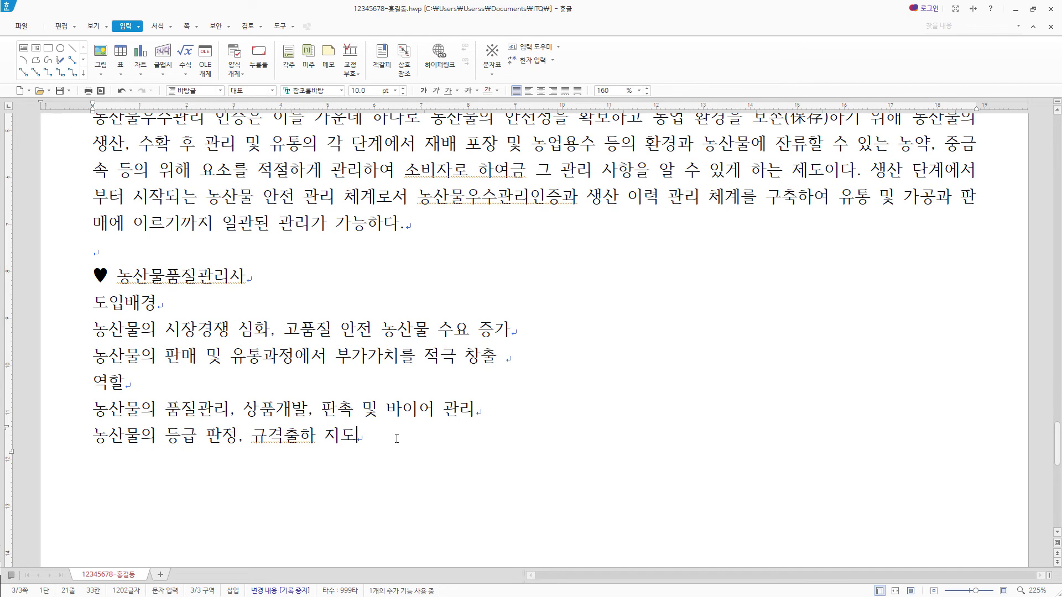
- Leave a blank line below the list and add the heading ♥ 관리원의 주요 업무 with the same heart symbol
{"action": "key", "text": "Return"}
{"action": "key", "text": "Return"}
{"action": "key", "text": "Down"}
{"action": "scroll", "coordinate": [397, 439], "scroll_direction": "down", "scroll_amount": 1}
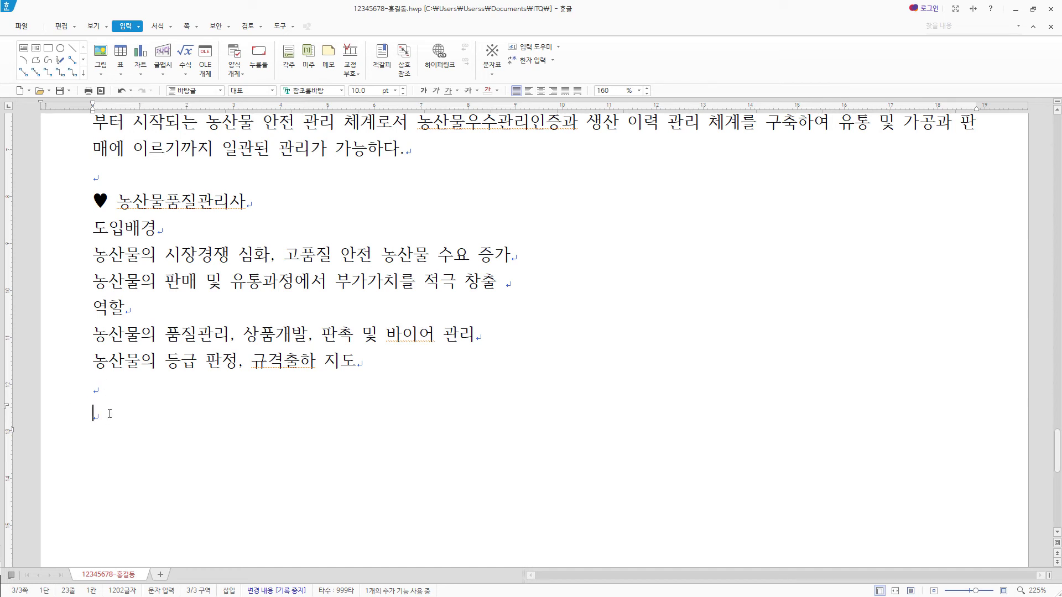
{"action": "key", "text": "ctrl+F10"}
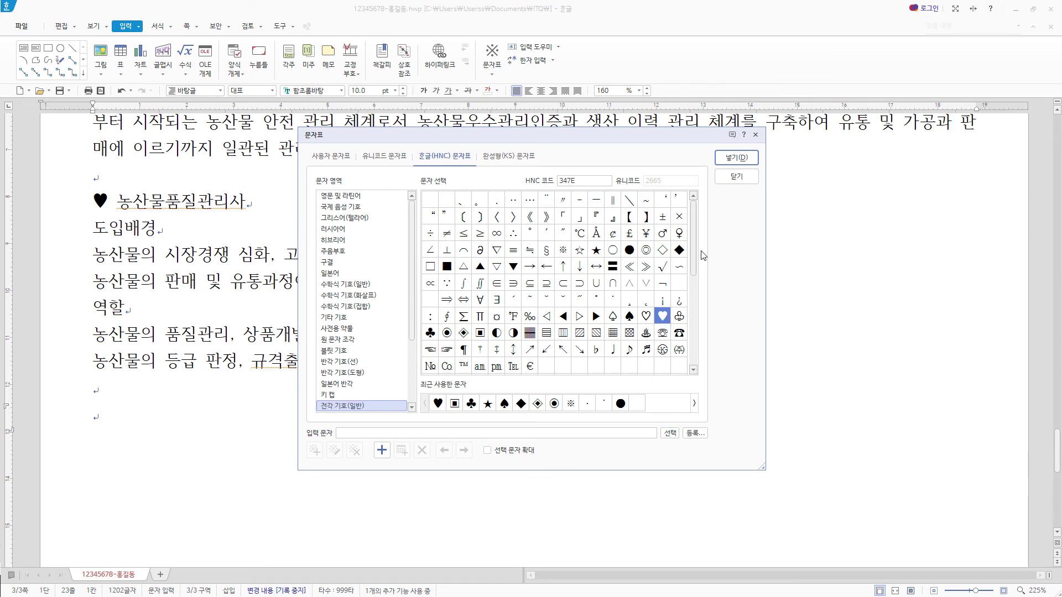
{"action": "left_click", "coordinate": [737, 157]}
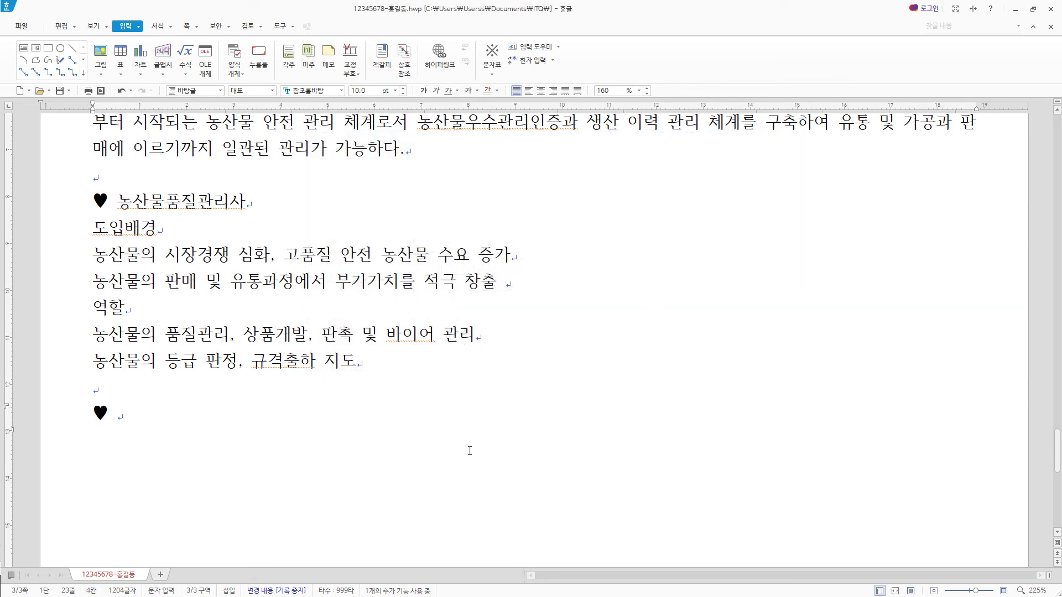
{"action": "type", "text": "관리원의 주요 업무"}
{"action": "key", "text": "ctrl+z"}
{"action": "key", "text": "ctrl+shift+z"}
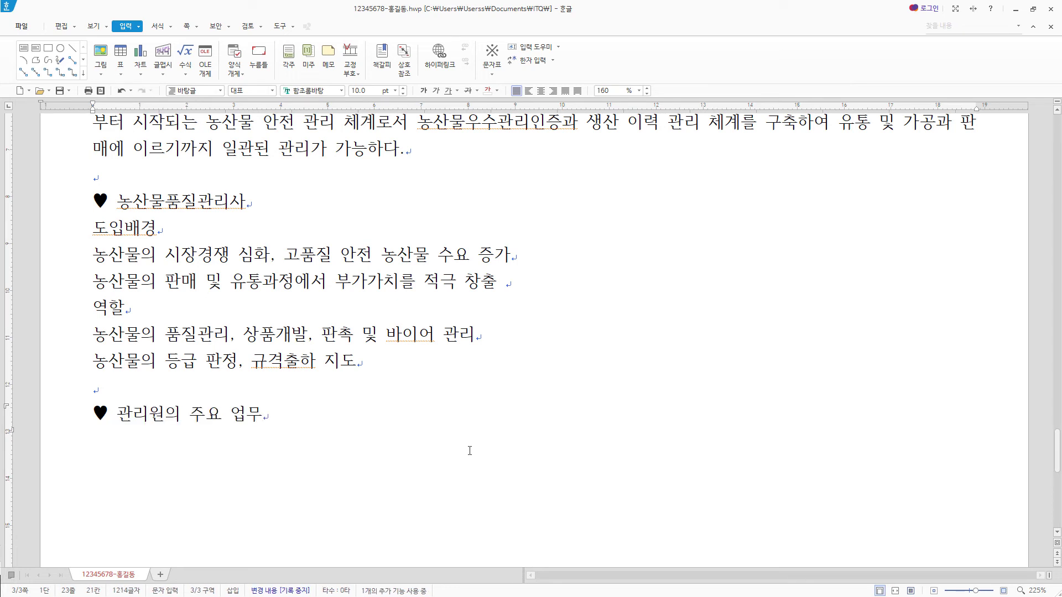
- Insert a table of 7 rows and 2 columns below the 관리원의 주요 업무 heading and narrow its first column
{"action": "key", "text": "Return"}
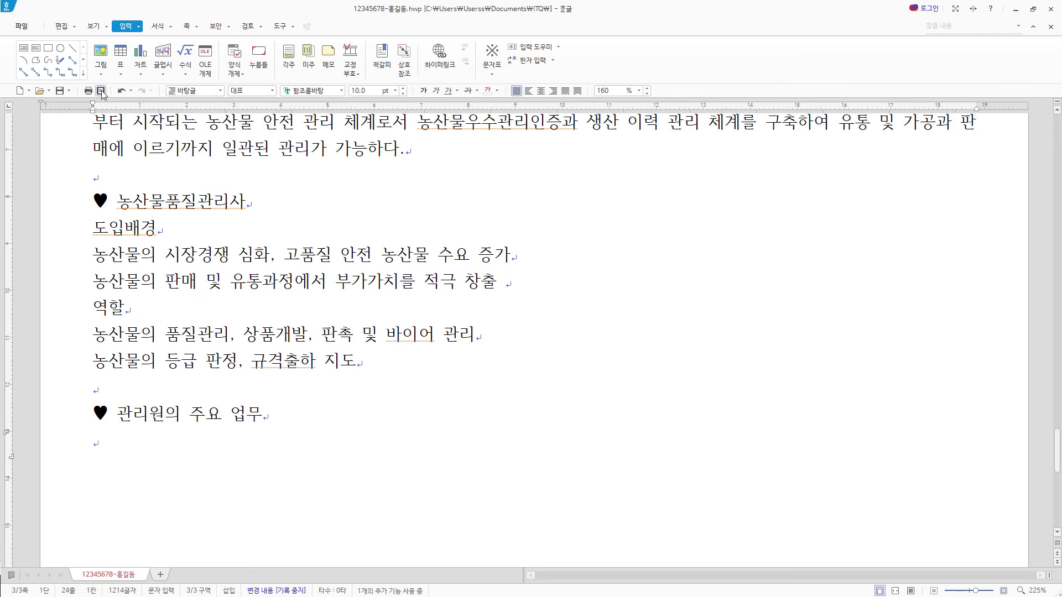
{"action": "left_click", "coordinate": [121, 60]}
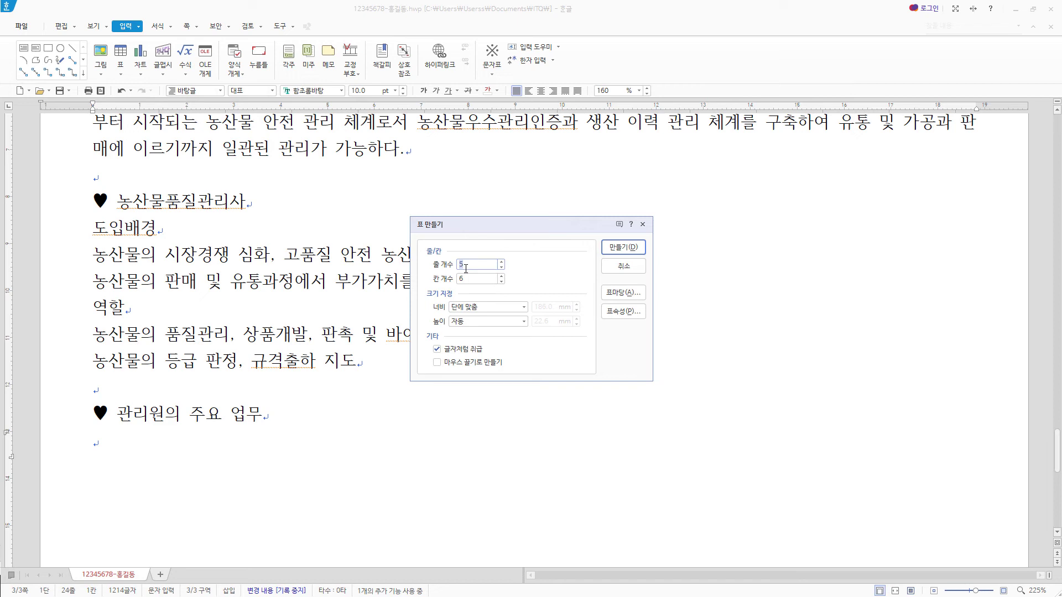
{"action": "type", "text": "7"}
{"action": "key", "text": "Tab"}
{"action": "type", "text": "2"}
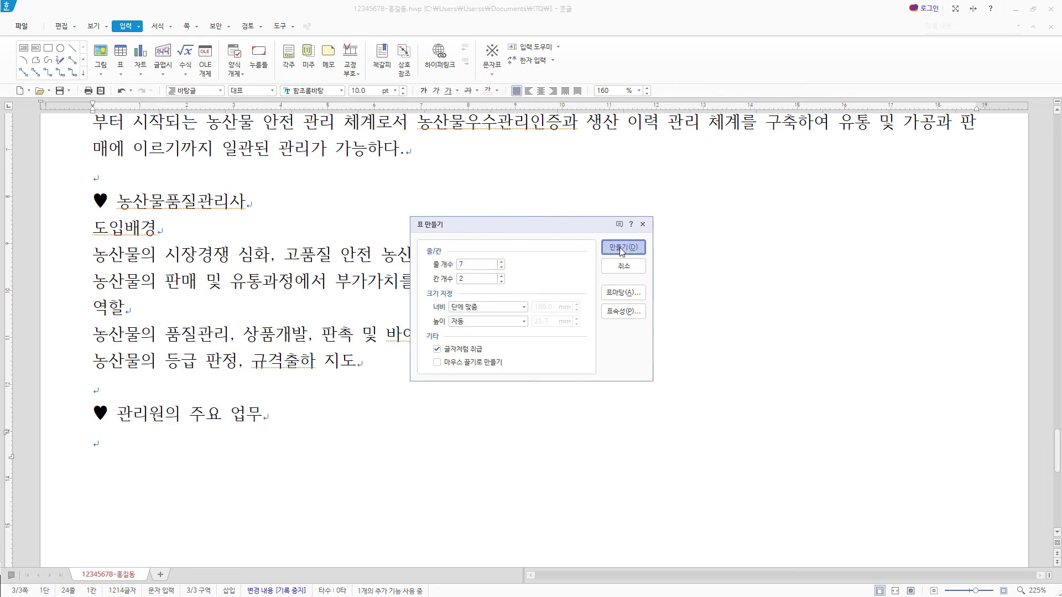
{"action": "key", "text": "Return"}
{"action": "scroll", "coordinate": [413, 401], "scroll_direction": "down", "scroll_amount": 1}
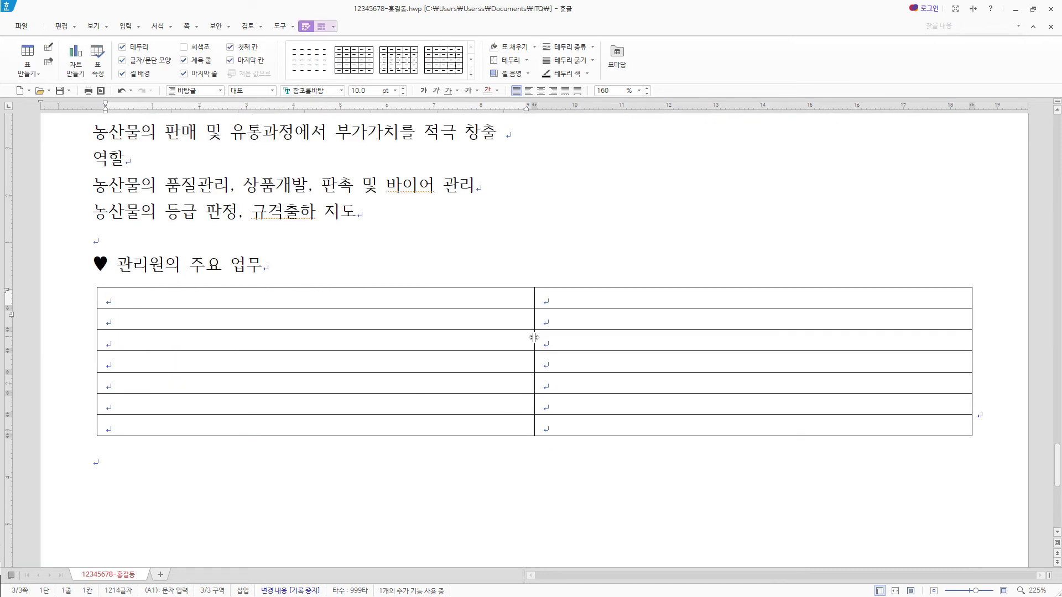
{"action": "left_click_drag", "start_coordinate": [534, 339], "coordinate": [290, 339]}
- Set all cells of the table to the 돋움 font and centre alignment
{"action": "left_click_drag", "start_coordinate": [207, 302], "coordinate": [864, 454]}
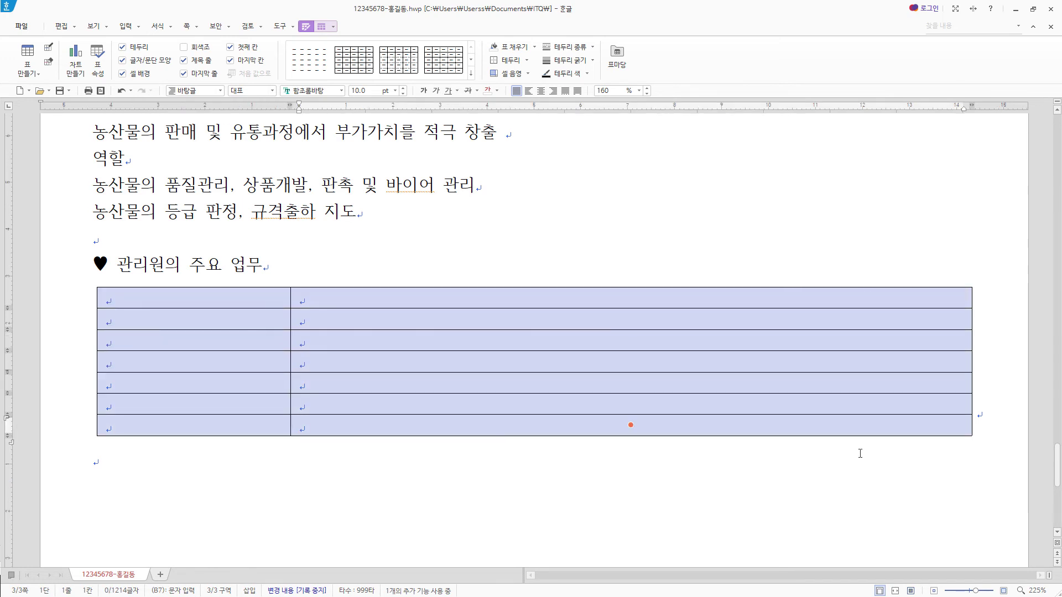
{"action": "left_click", "coordinate": [328, 92]}
{"action": "type", "text": "돋움"}
{"action": "key", "text": "Return"}
{"action": "left_click", "coordinate": [540, 91]}
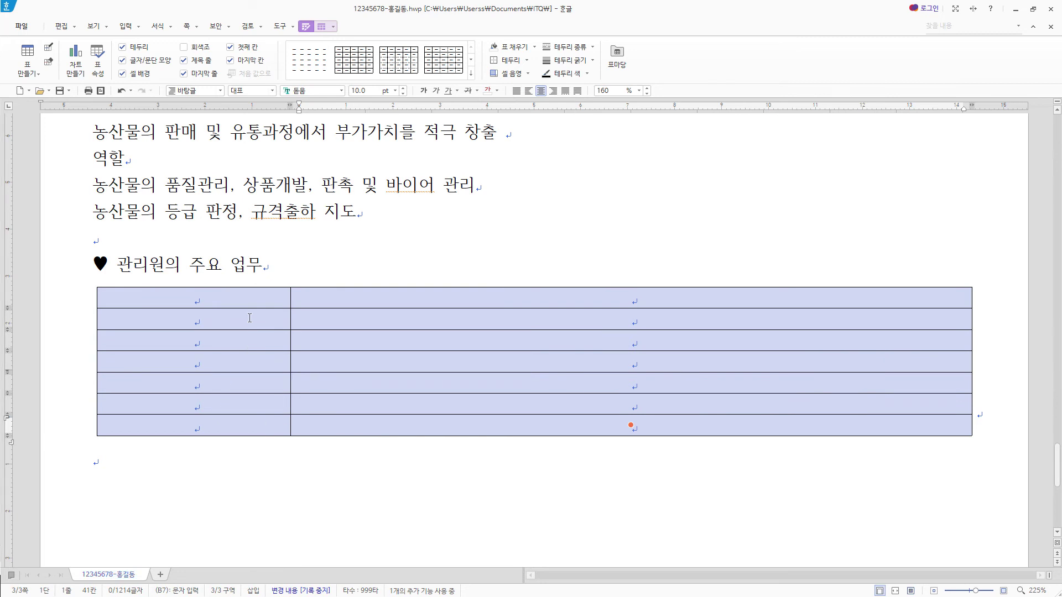
- In the table's first column, merge the cells of rows 2 to 4 and the cells of rows 5 to 6
{"action": "left_click_drag", "start_coordinate": [249, 318], "coordinate": [245, 367]}
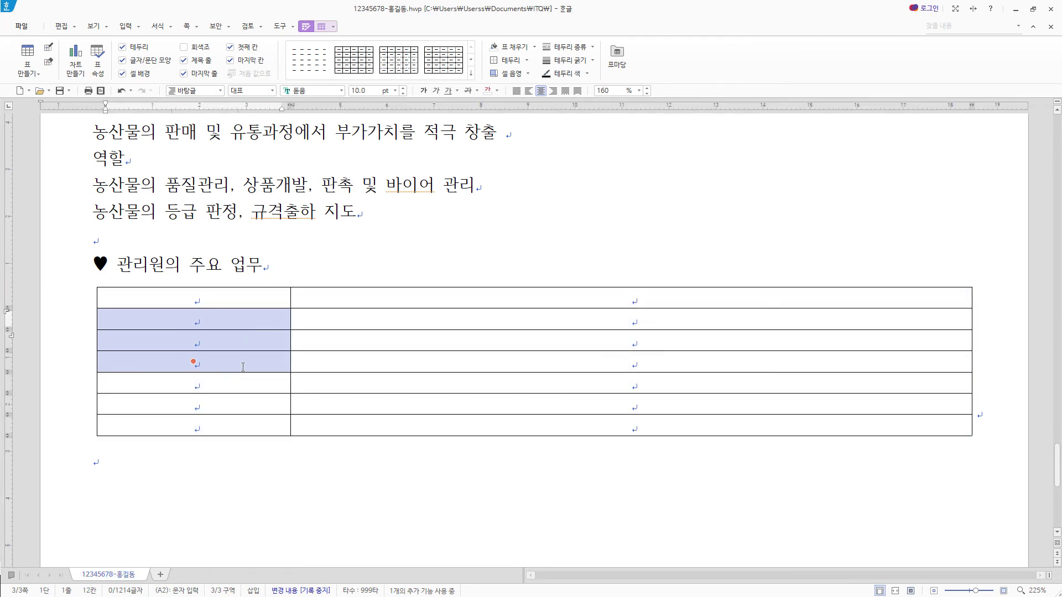
{"action": "right_click", "coordinate": [239, 321]}
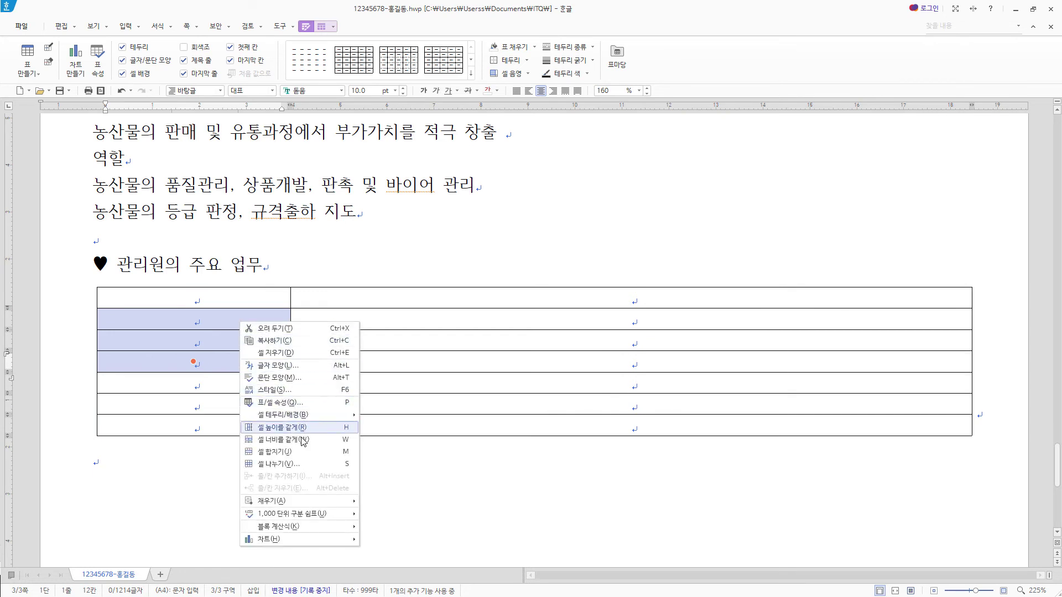
{"action": "left_click", "coordinate": [303, 456]}
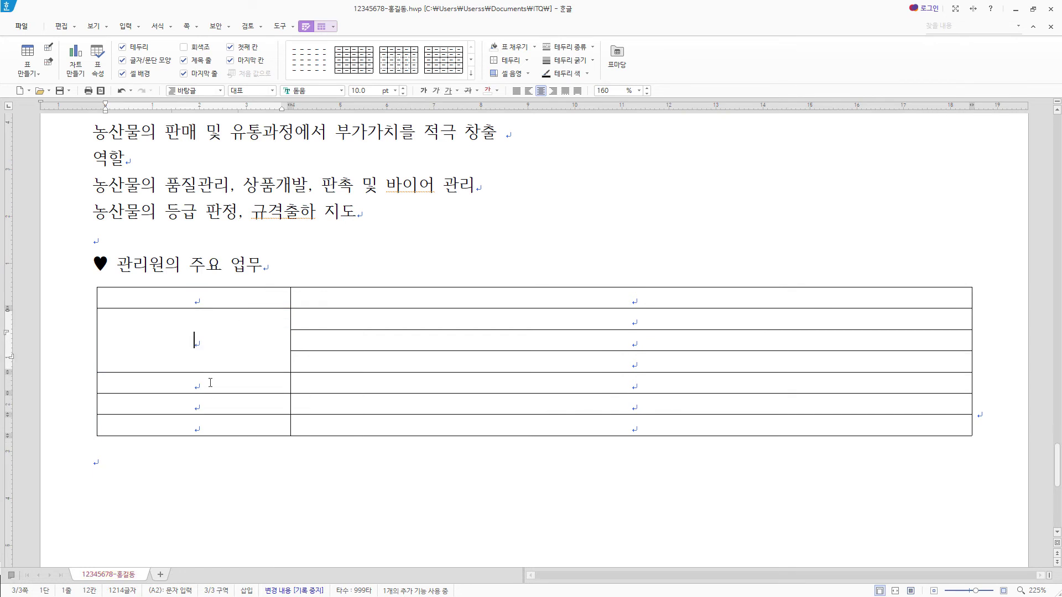
{"action": "left_click_drag", "start_coordinate": [210, 382], "coordinate": [209, 403]}
{"action": "right_click", "coordinate": [244, 385]}
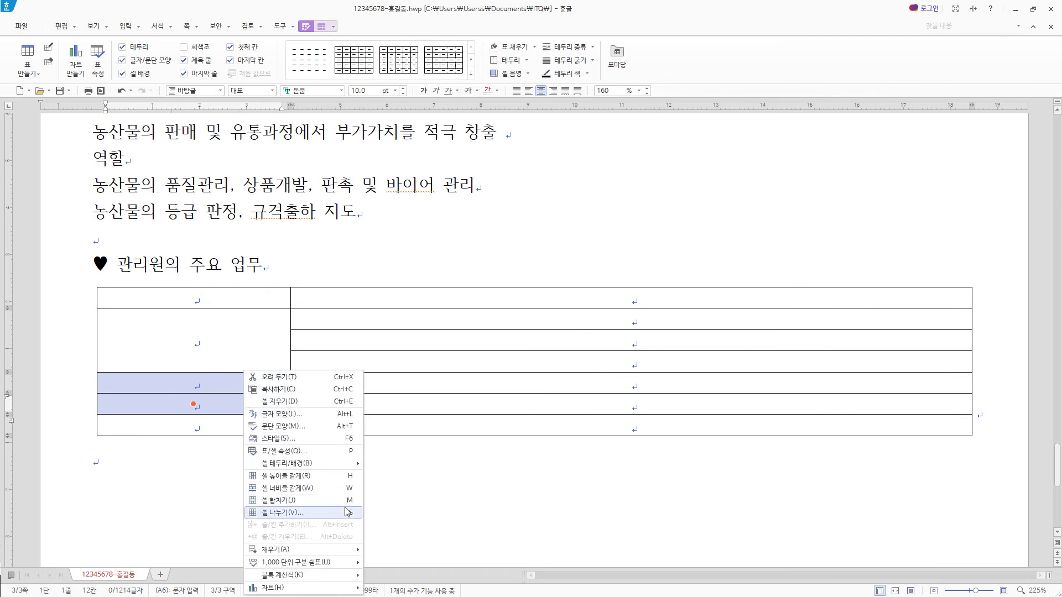
{"action": "left_click", "coordinate": [347, 500]}
- Fill in the table with 구분 and 주요 업무 headers and the 농식품인증제도, 원산지 관리 and 품질 검사 entries, and slightly narrow the first column
{"action": "left_click", "coordinate": [220, 300]}
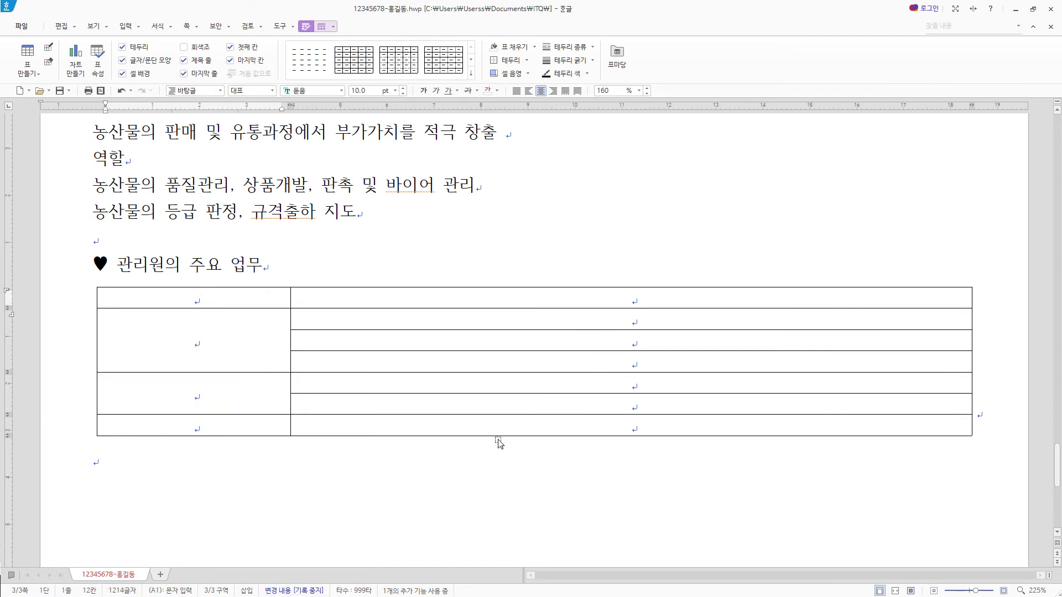
{"action": "key", "text": "ctrl+v"}
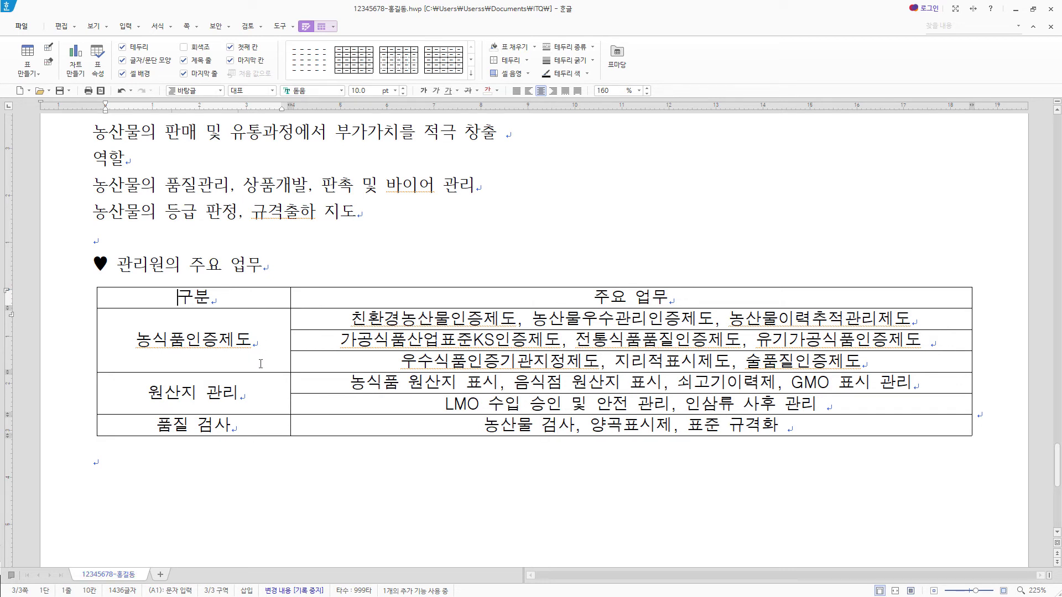
{"action": "left_click_drag", "start_coordinate": [288, 339], "coordinate": [281, 338]}
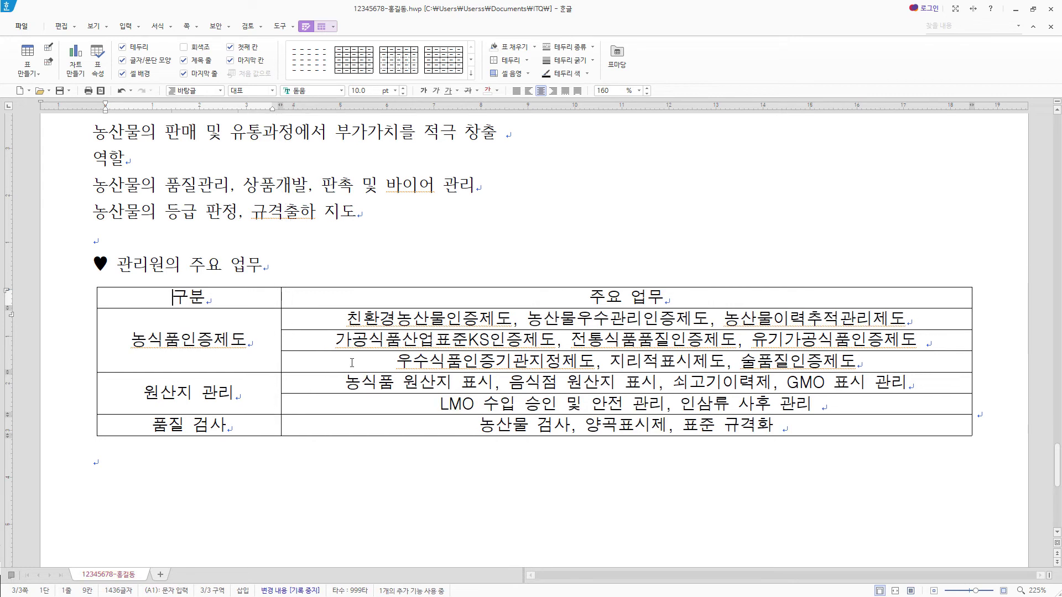
- Leave a blank line below the table and add the closing line 국립농산물품질관리원
{"action": "left_click", "coordinate": [241, 458]}
{"action": "key", "text": "Return"}
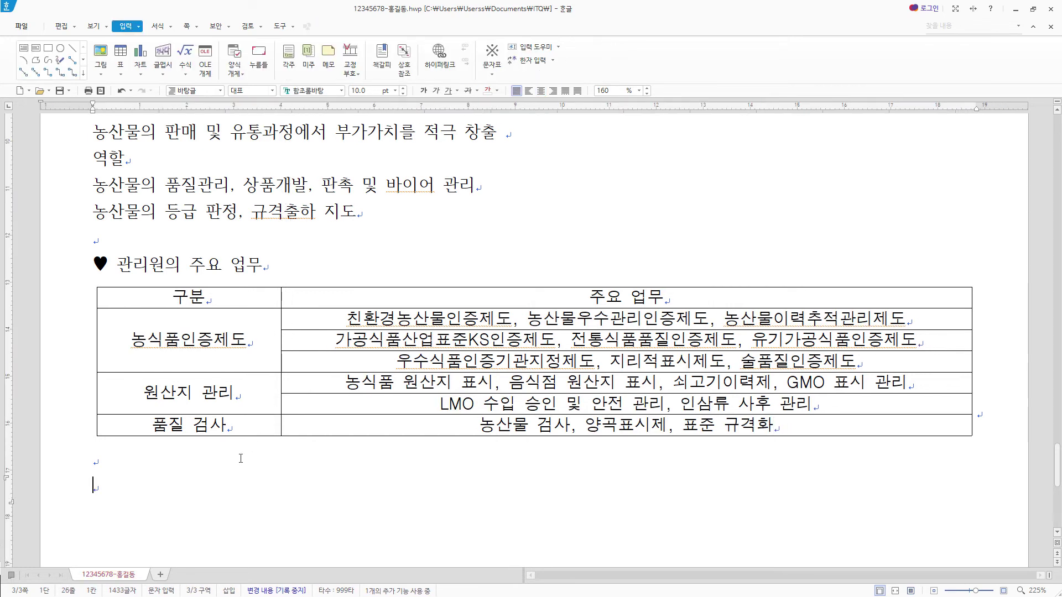
{"action": "key", "text": "ctrl+v"}
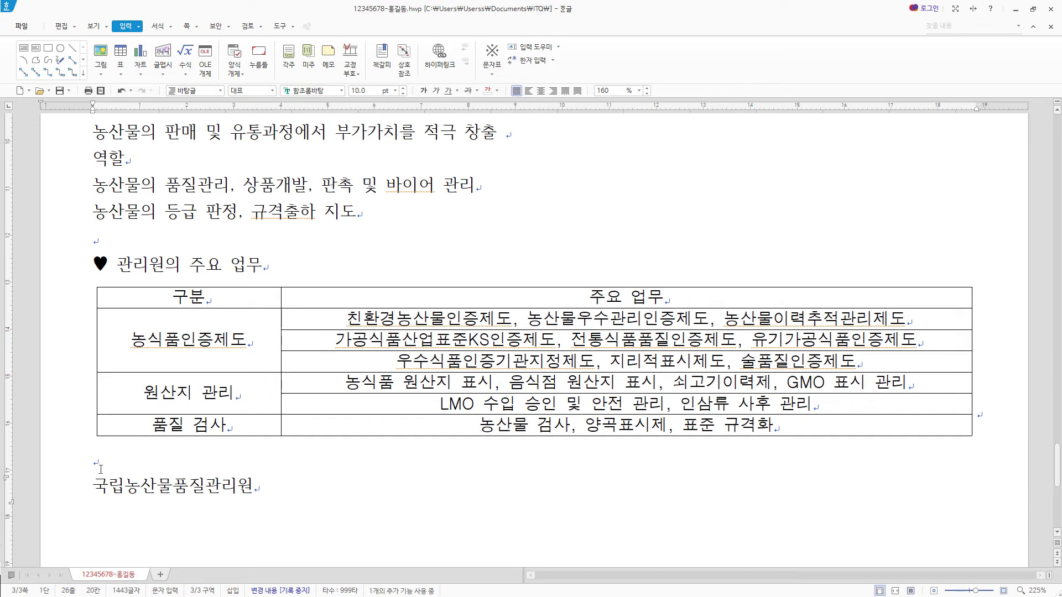
- Format the page title 행복한 농장, 건강한 식탁 in 돋움, 18 pt, bold and centred
{"action": "scroll", "coordinate": [675, 470], "scroll_direction": "up", "scroll_amount": 10}
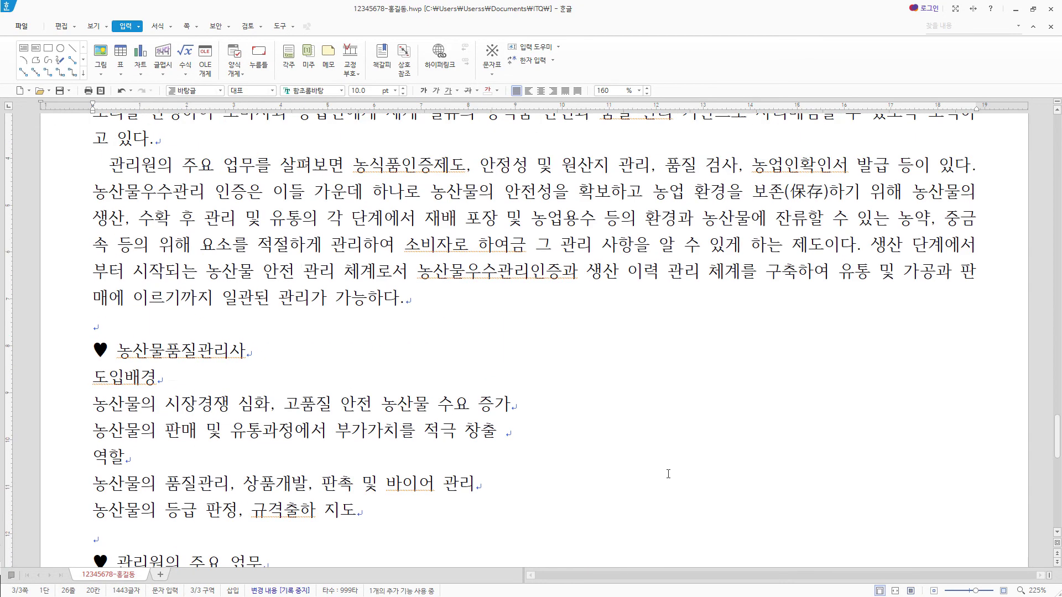
{"action": "scroll", "coordinate": [384, 430], "scroll_direction": "down", "scroll_amount": 1}
{"action": "left_click_drag", "start_coordinate": [334, 297], "coordinate": [112, 282]}
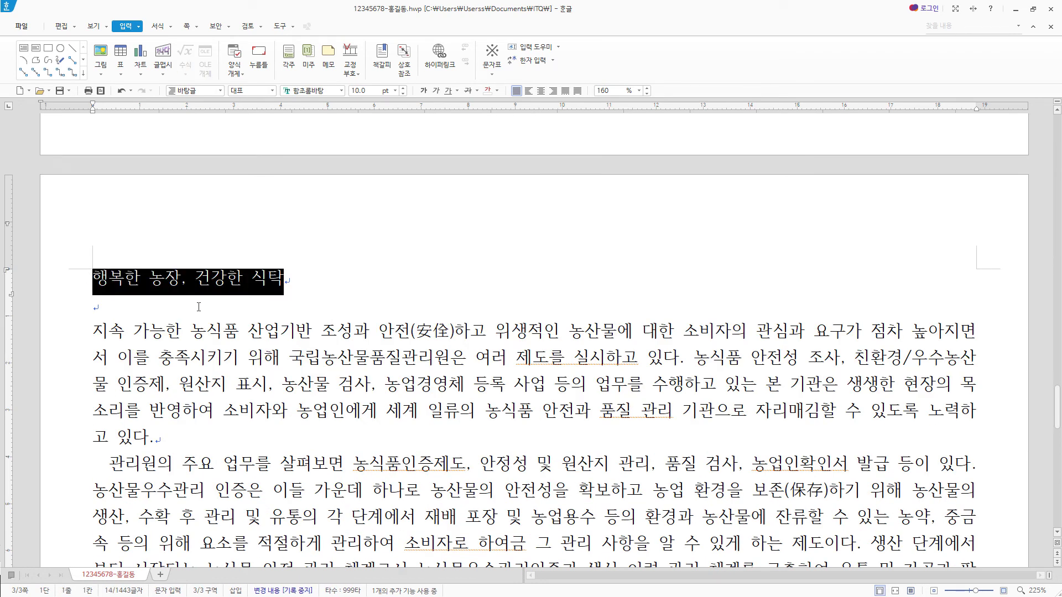
{"action": "left_click", "coordinate": [342, 91]}
{"action": "left_click", "coordinate": [364, 111]}
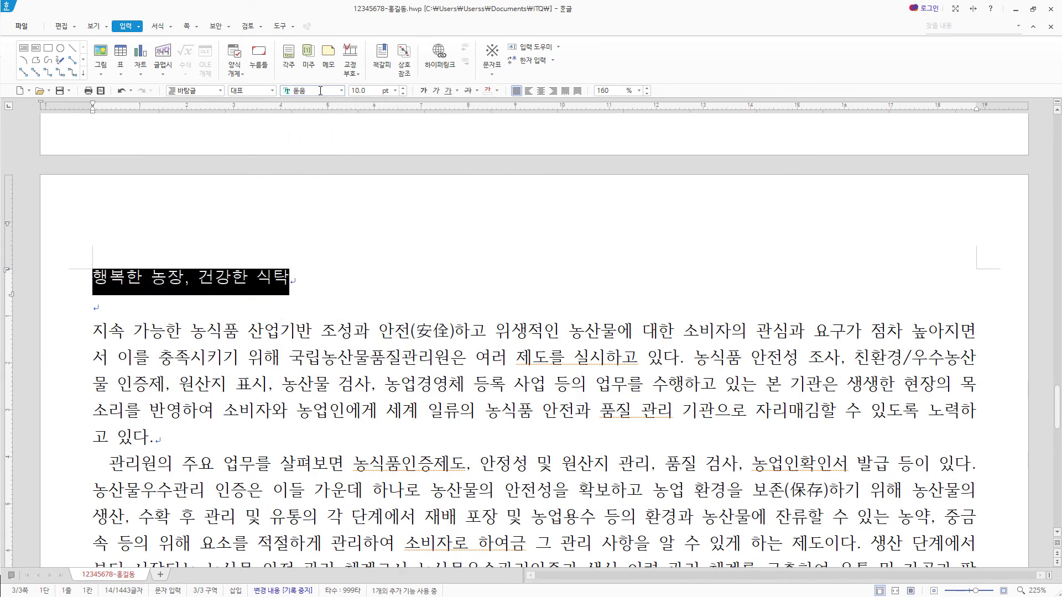
{"action": "left_click", "coordinate": [370, 91]}
{"action": "type", "text": "18"}
{"action": "key", "text": "Return"}
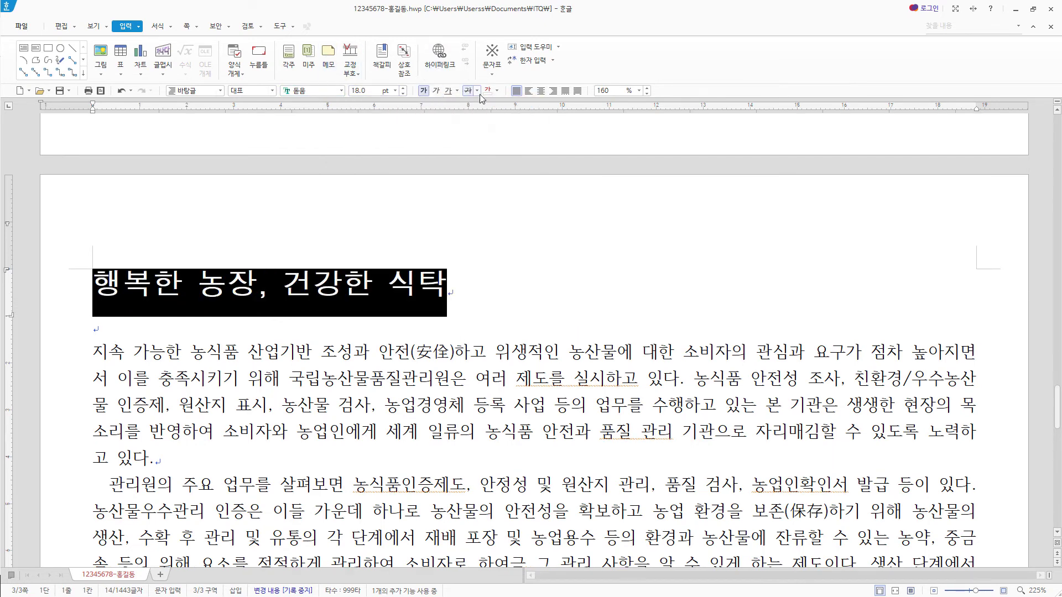
{"action": "left_click", "coordinate": [541, 91]}
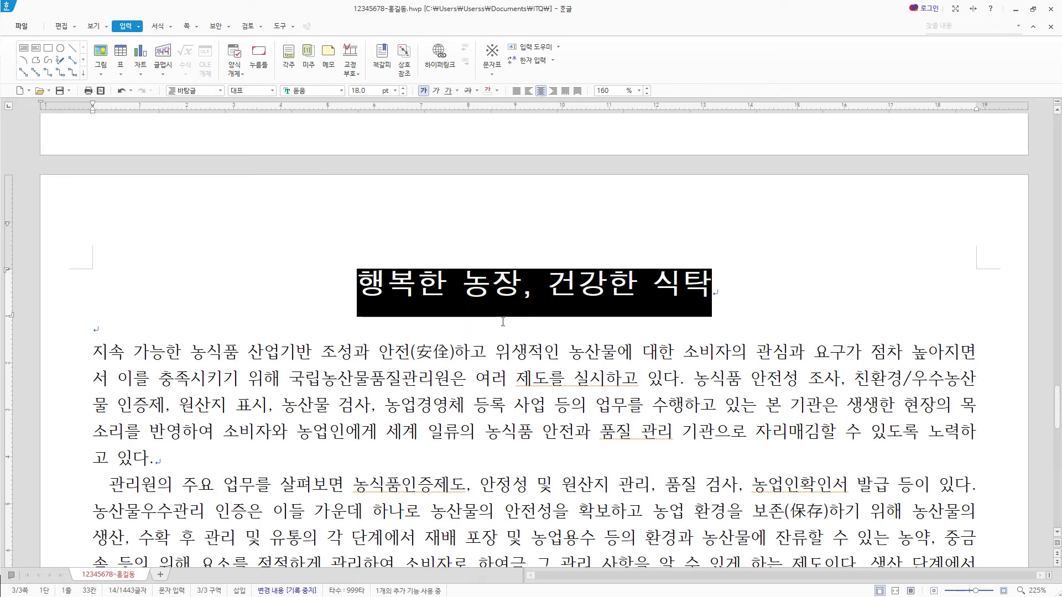
- Add the ruby text (덧말) 국립농산물품질관리원 above the title 행복한 농장, 건강한 식탁
{"action": "key", "text": "alt+Tab"}
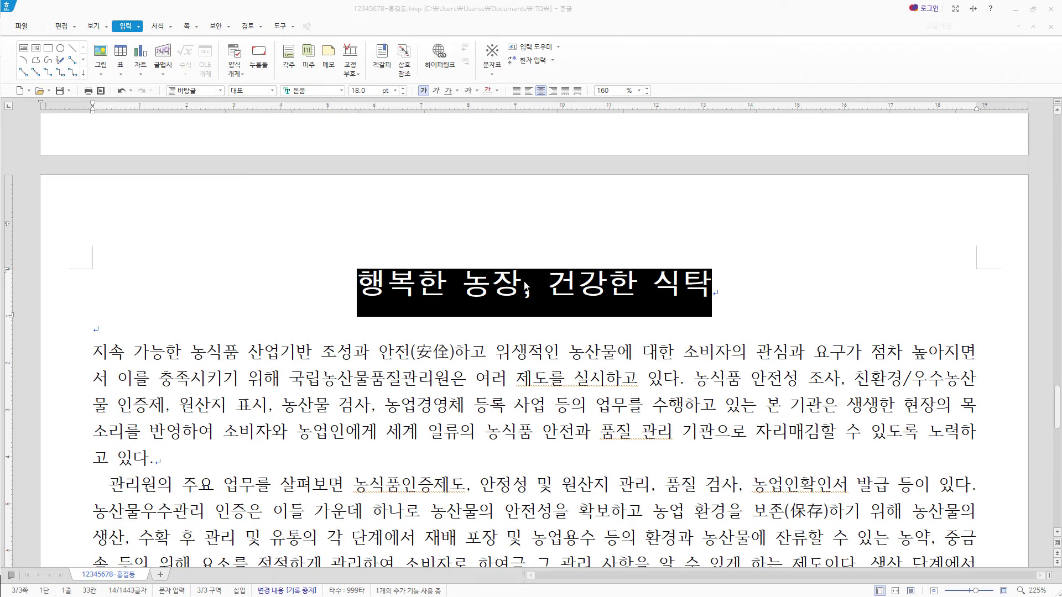
{"action": "left_click", "coordinate": [139, 28]}
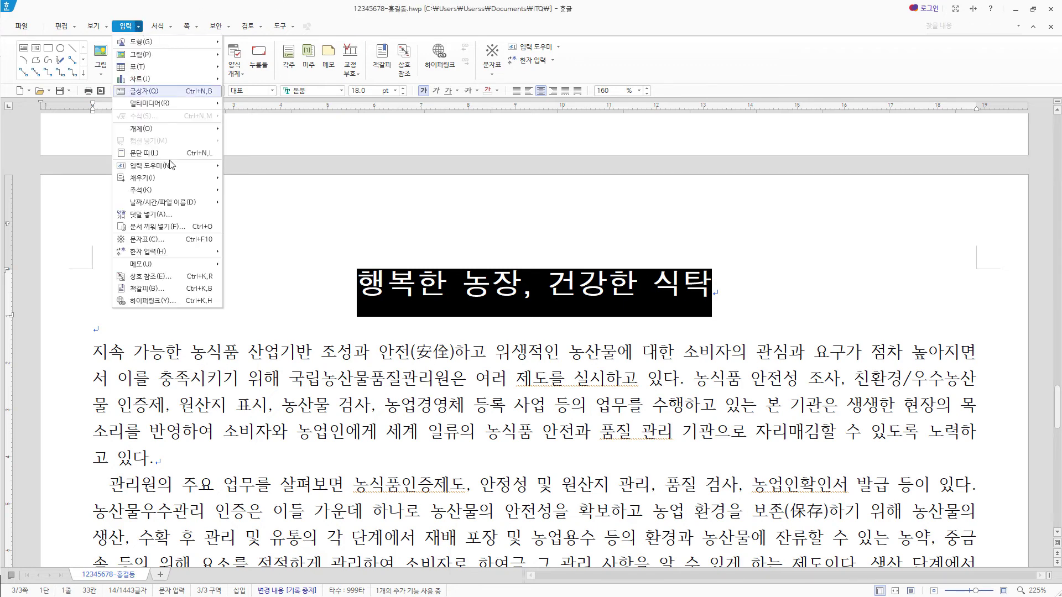
{"action": "left_click", "coordinate": [167, 216]}
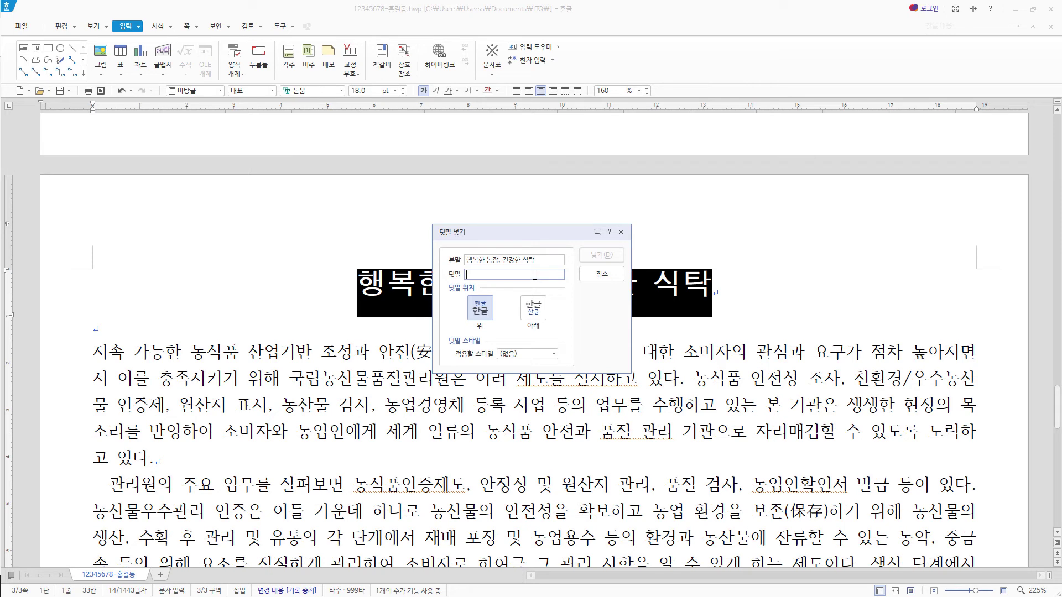
{"action": "type", "text": "국립농산물품질관리원"}
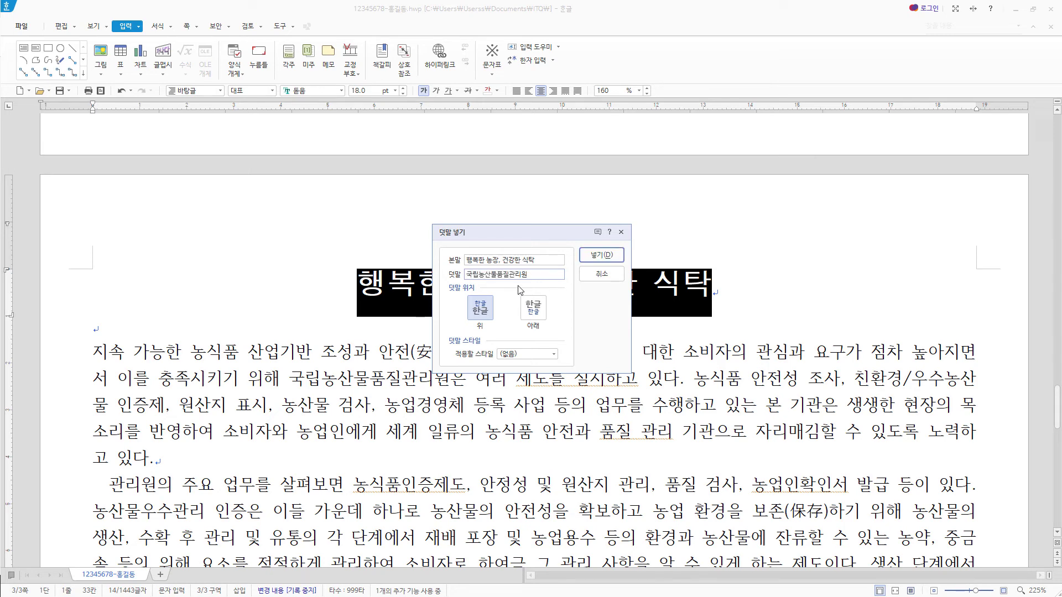
{"action": "left_click", "coordinate": [601, 255]}
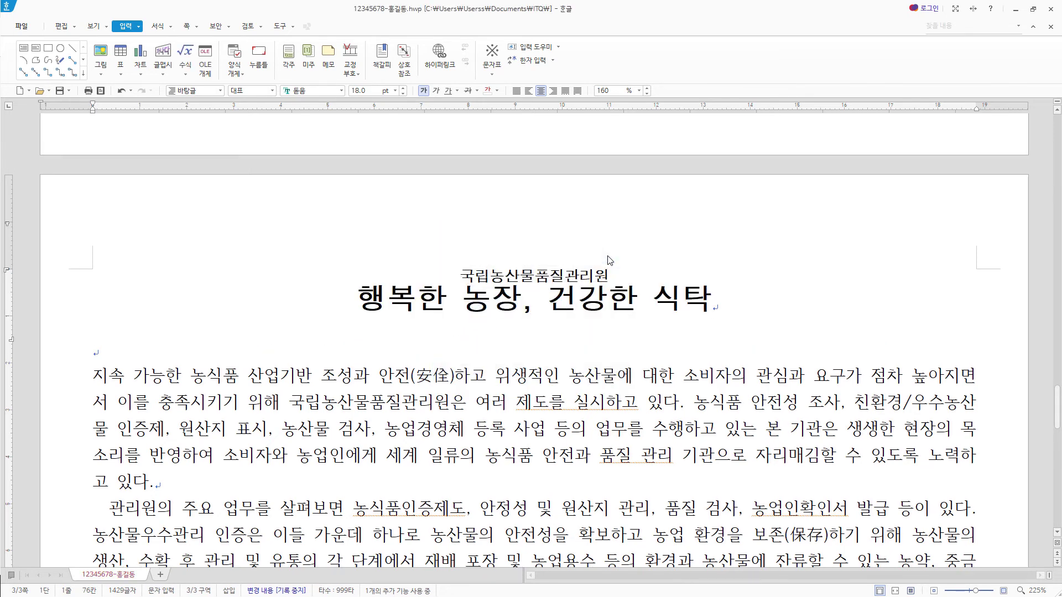
- Create a header for both odd and even pages with no preset layout and enter 농산물 관리 체계
{"action": "left_click", "coordinate": [140, 351]}
{"action": "left_click", "coordinate": [187, 26]}
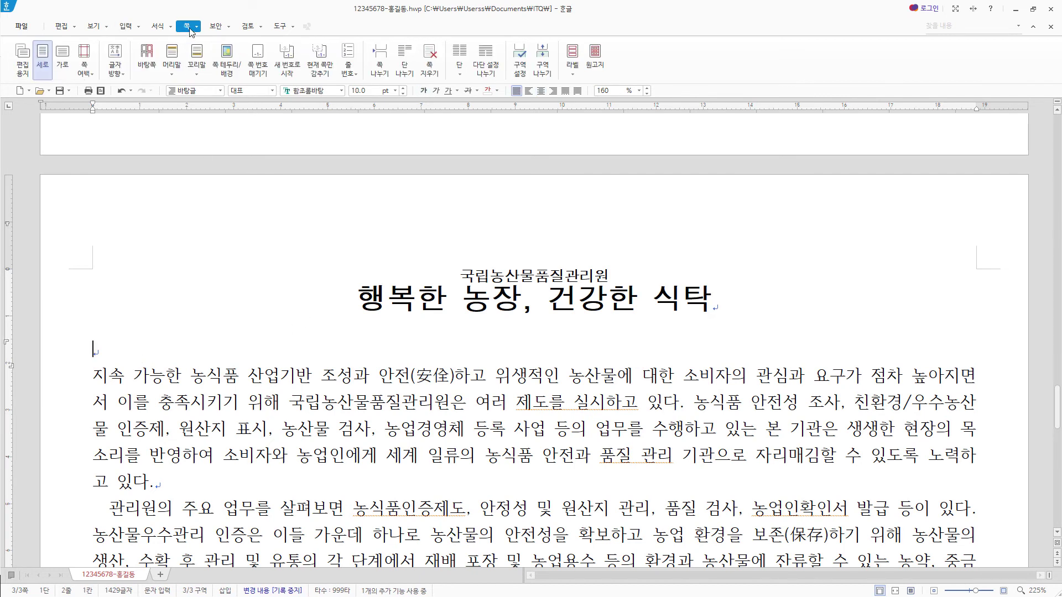
{"action": "left_click", "coordinate": [172, 67]}
{"action": "left_click", "coordinate": [182, 115]}
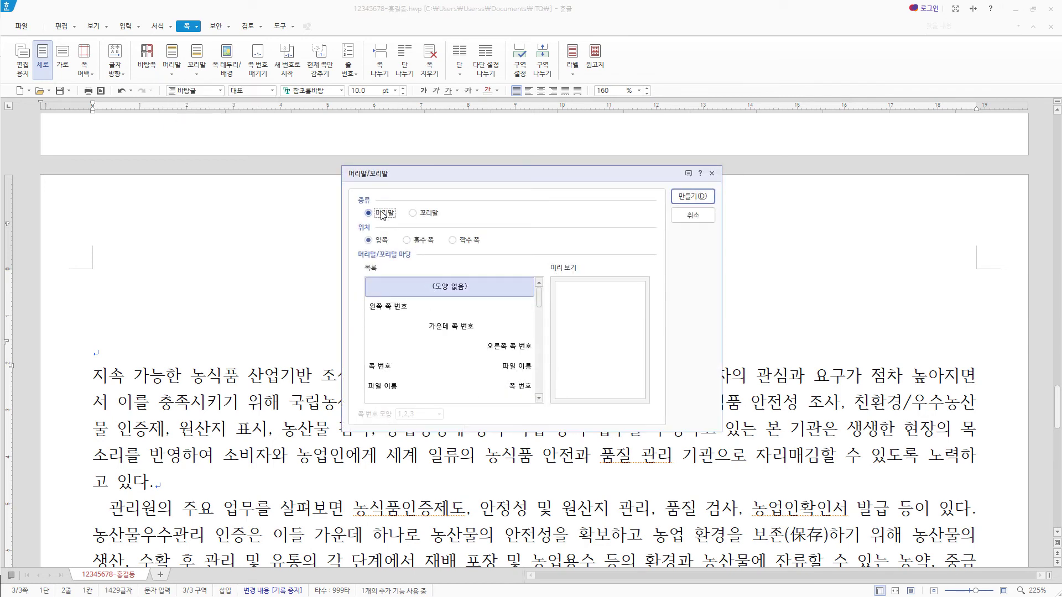
{"action": "left_click", "coordinate": [693, 196]}
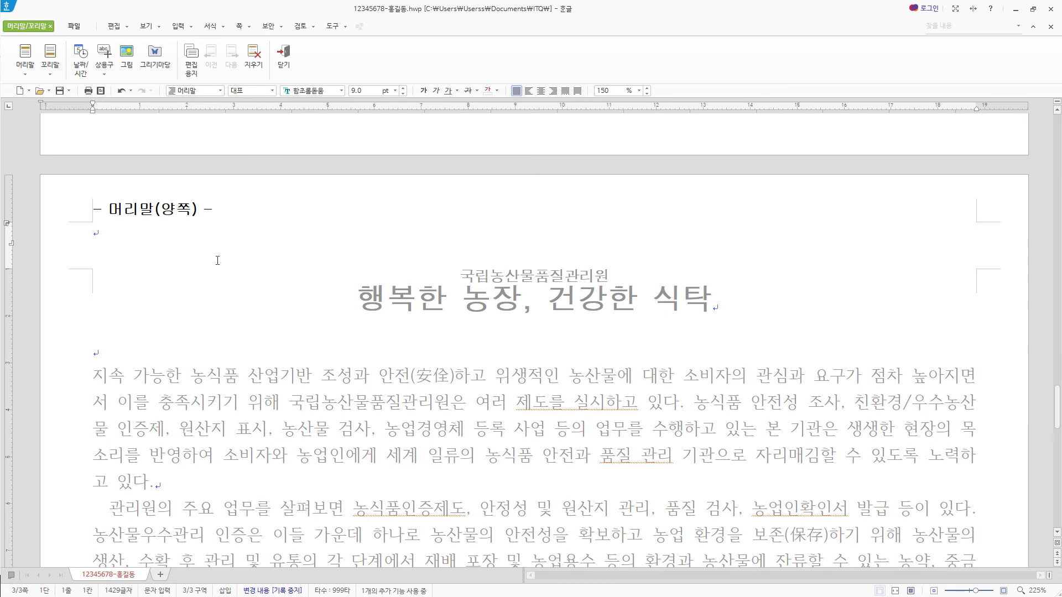
{"action": "type", "text": "농산물 관리 체계"}
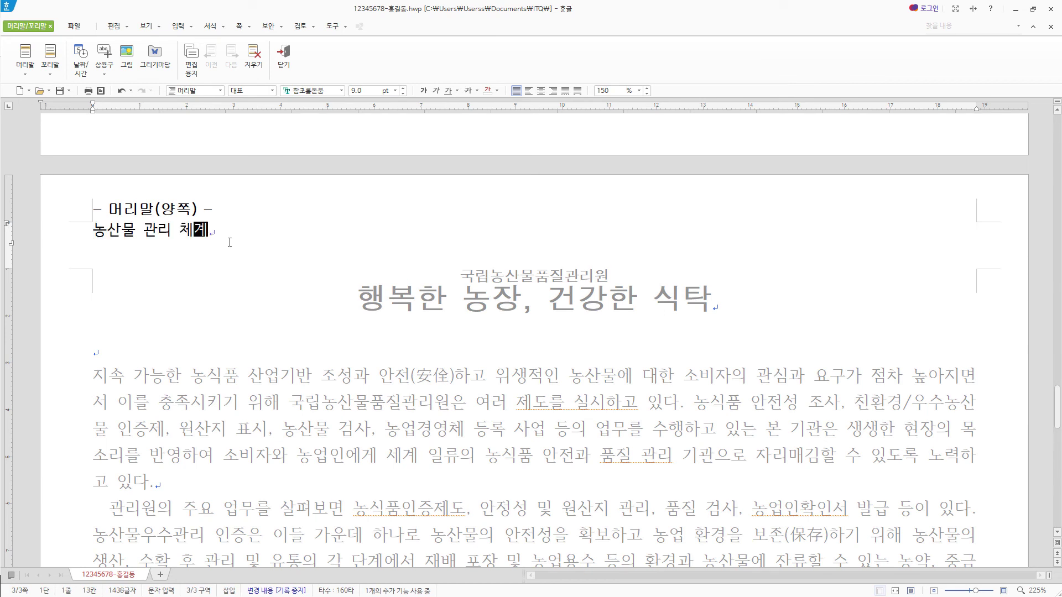
- Format the header text in 굴림, 10 pt, right-aligned, and return to the document body
{"action": "left_click_drag", "start_coordinate": [208, 230], "coordinate": [93, 233]}
{"action": "left_click", "coordinate": [325, 92]}
{"action": "type", "text": "굴림"}
{"action": "key", "text": "Return"}
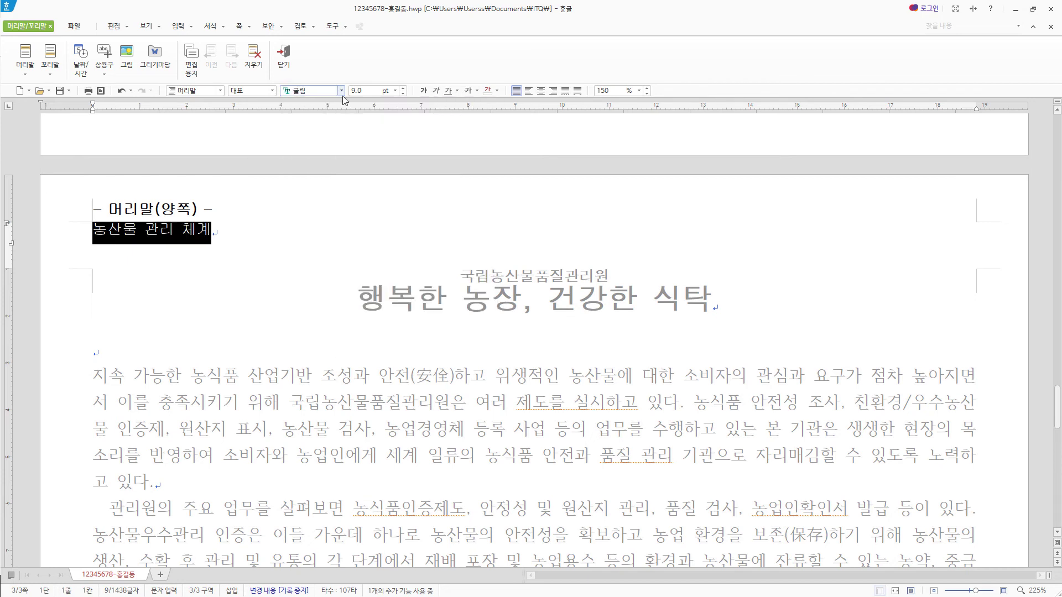
{"action": "left_click", "coordinate": [404, 88]}
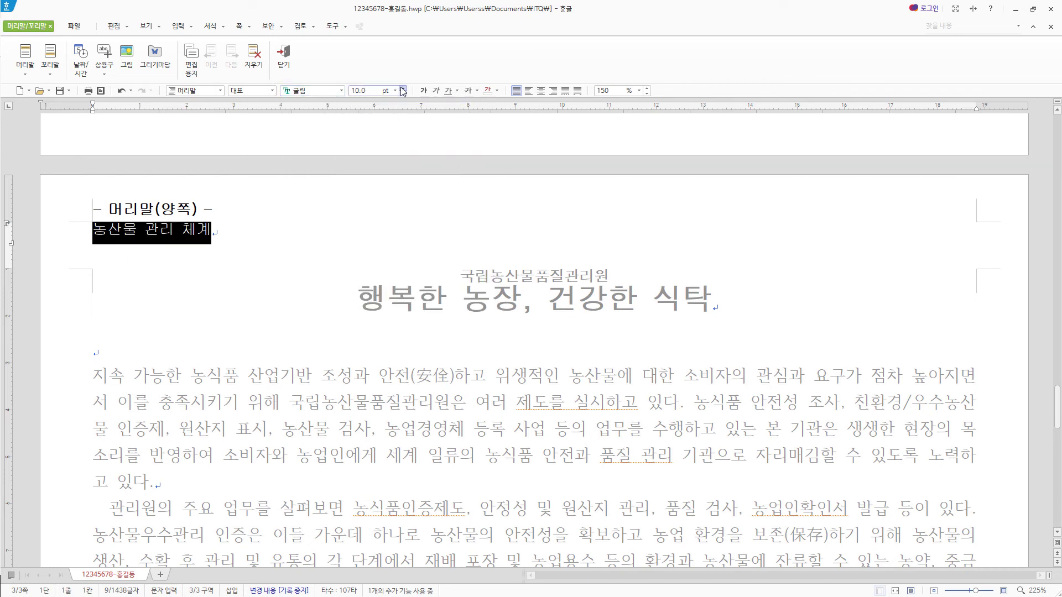
{"action": "left_click", "coordinate": [553, 91]}
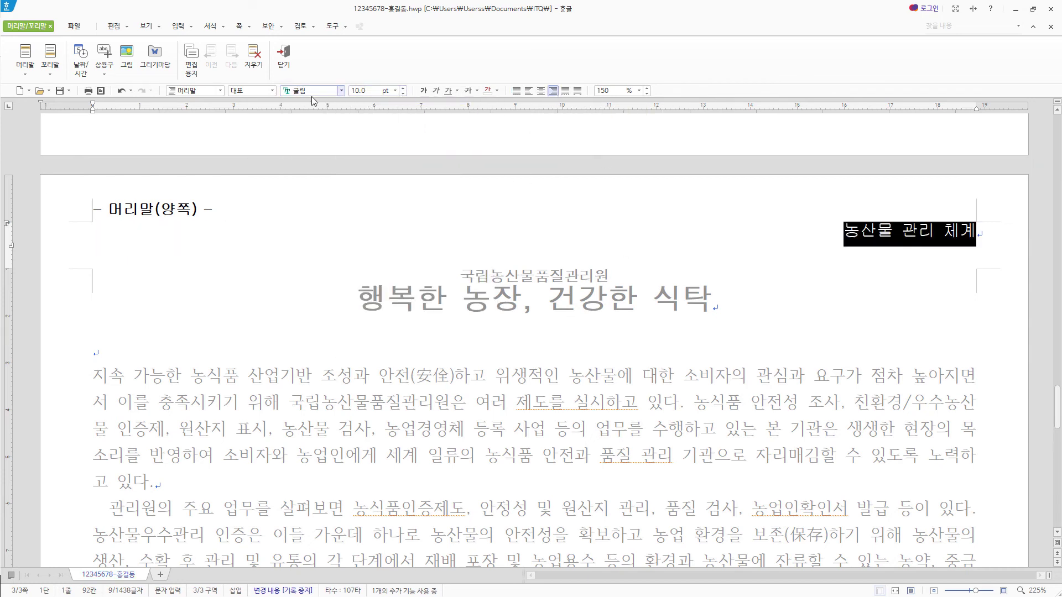
{"action": "left_click", "coordinate": [284, 55]}
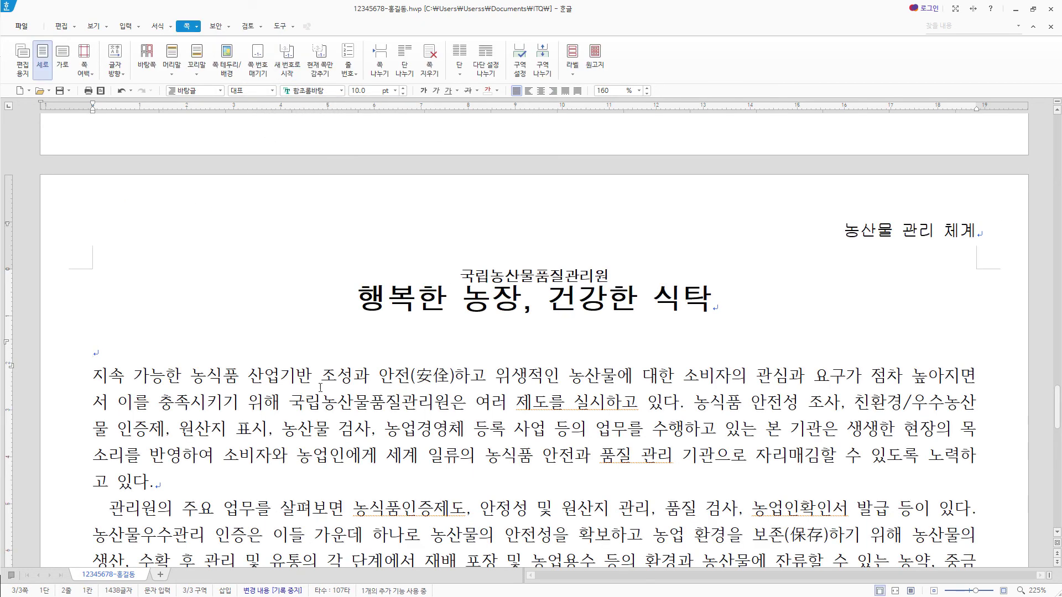
- Decorate the first letter 지 of the opening body paragraph as a two-line drop cap in 궁서 with a yellow fill
{"action": "left_click", "coordinate": [93, 376]}
{"action": "scroll", "coordinate": [107, 381], "scroll_direction": "down", "scroll_amount": 1}
{"action": "scroll", "coordinate": [107, 380], "scroll_direction": "down", "scroll_amount": 1}
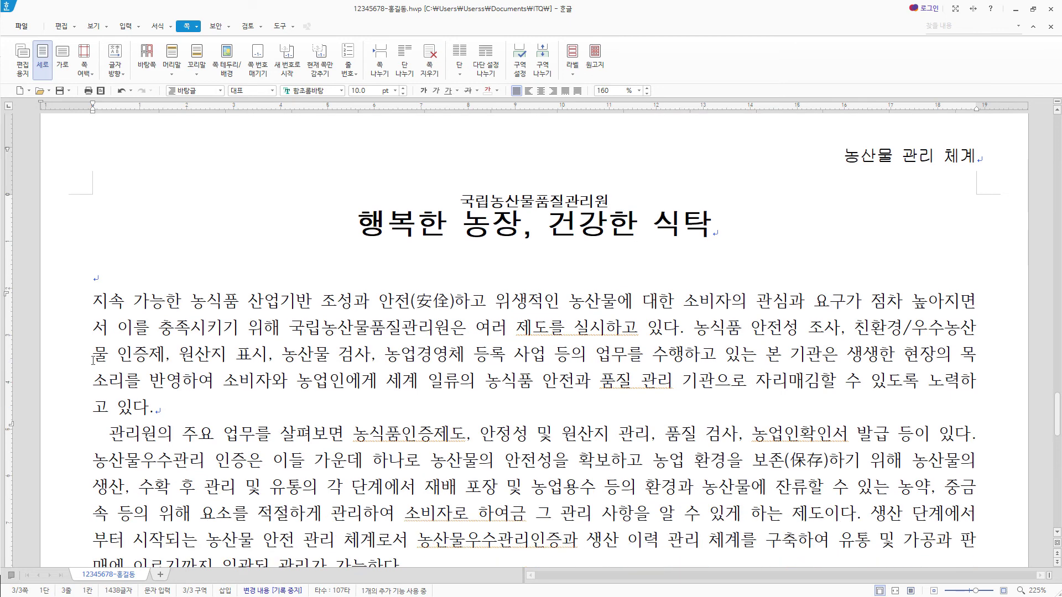
{"action": "left_click", "coordinate": [158, 26]}
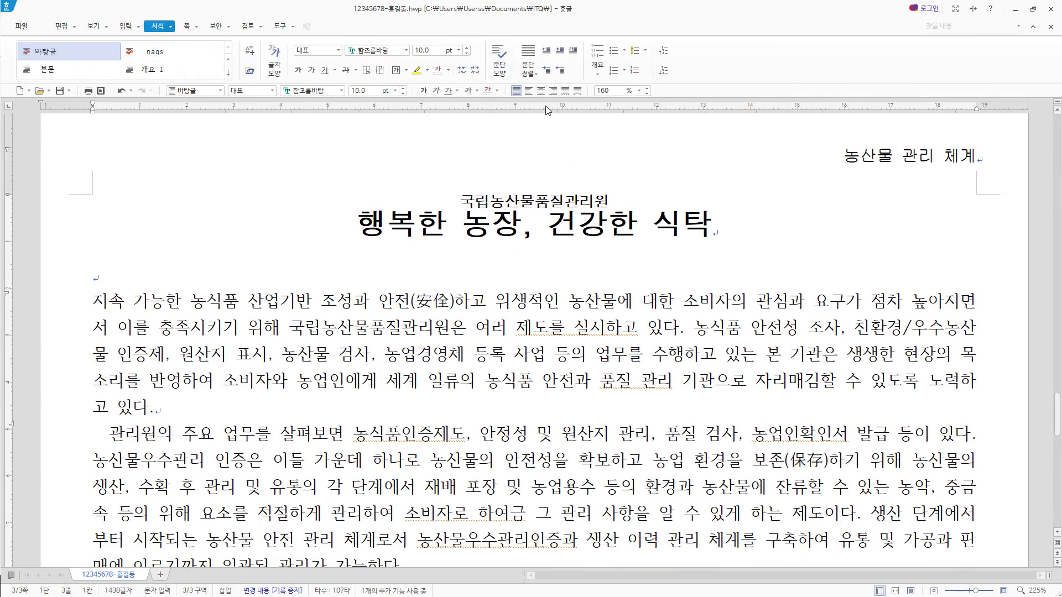
{"action": "left_click", "coordinate": [574, 51]}
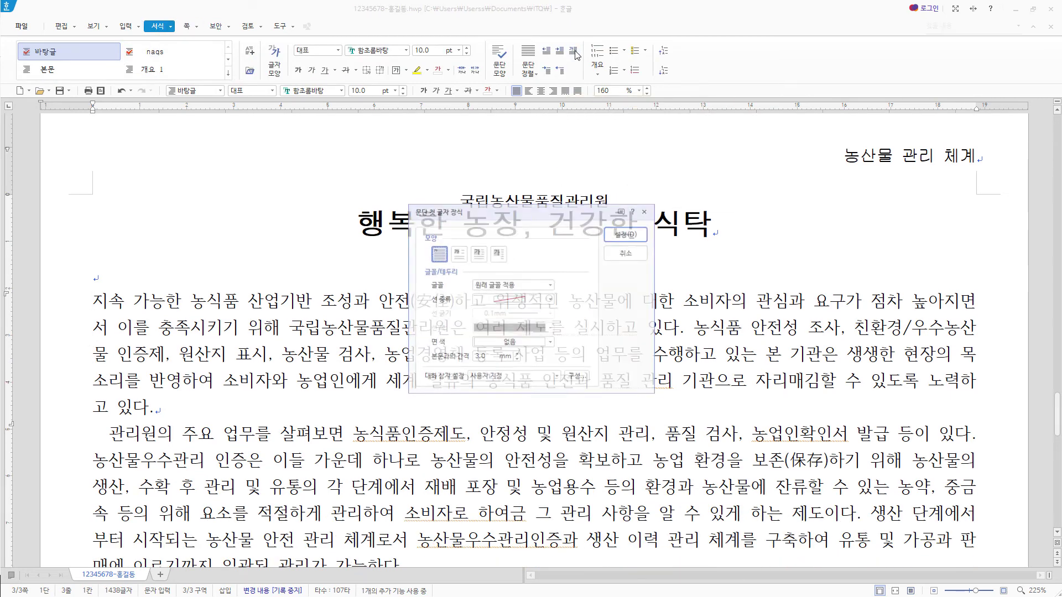
{"action": "left_click", "coordinate": [458, 253]}
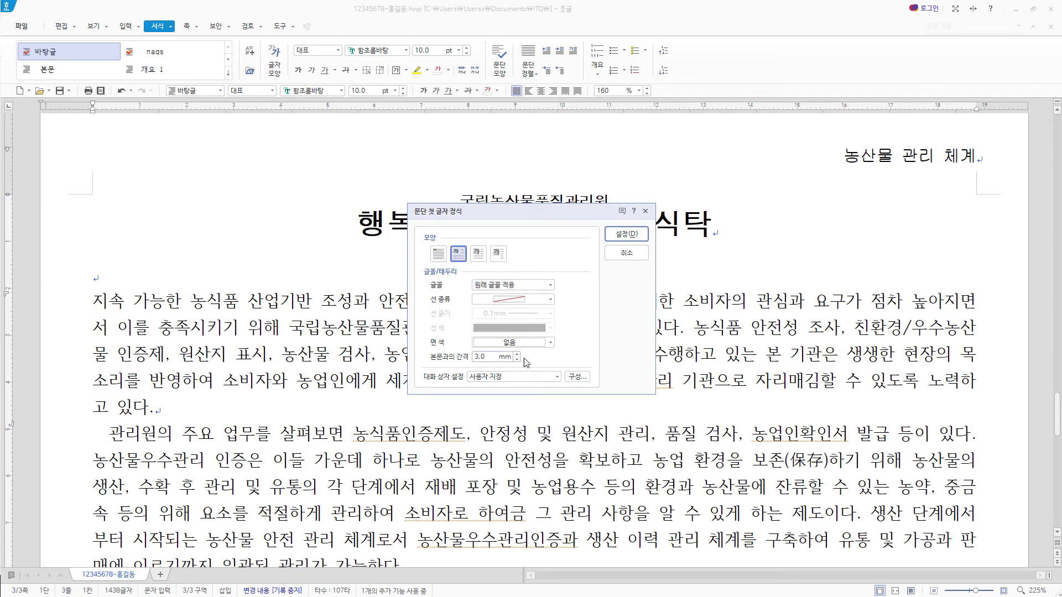
{"action": "left_click", "coordinate": [550, 285]}
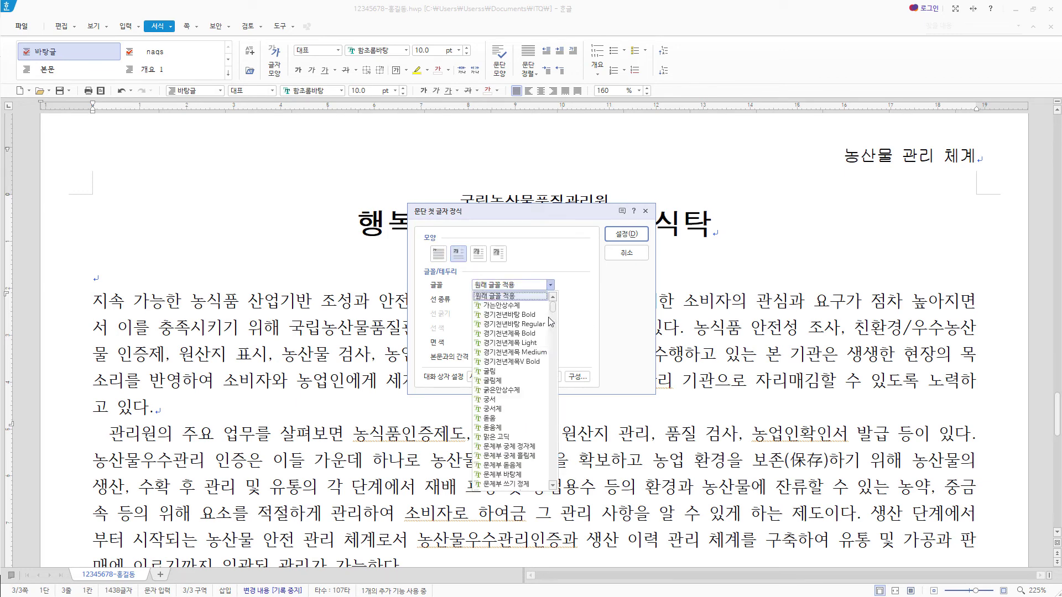
{"action": "left_click", "coordinate": [515, 399]}
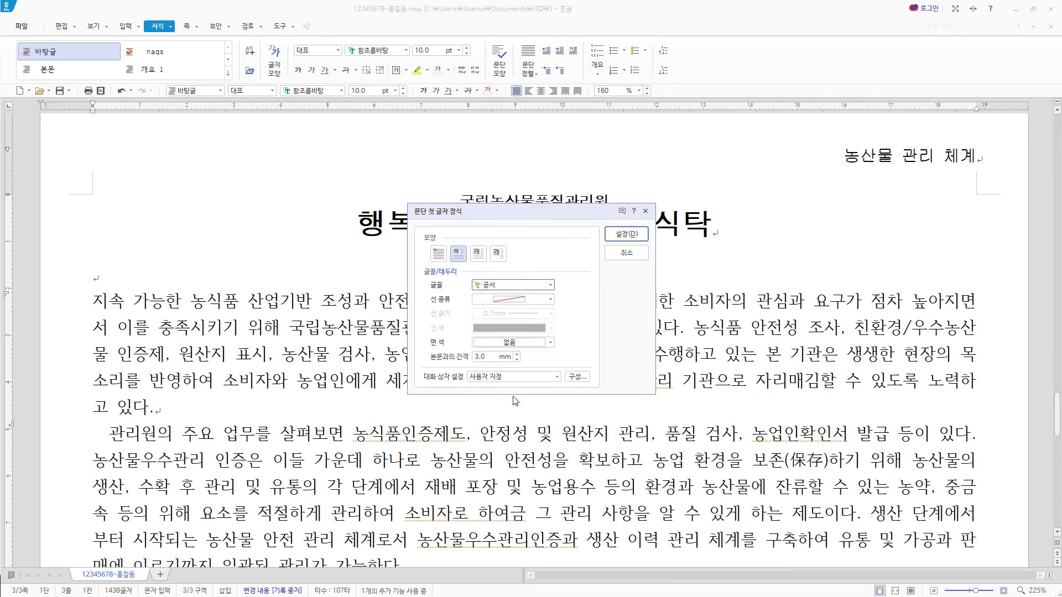
{"action": "left_click", "coordinate": [551, 343]}
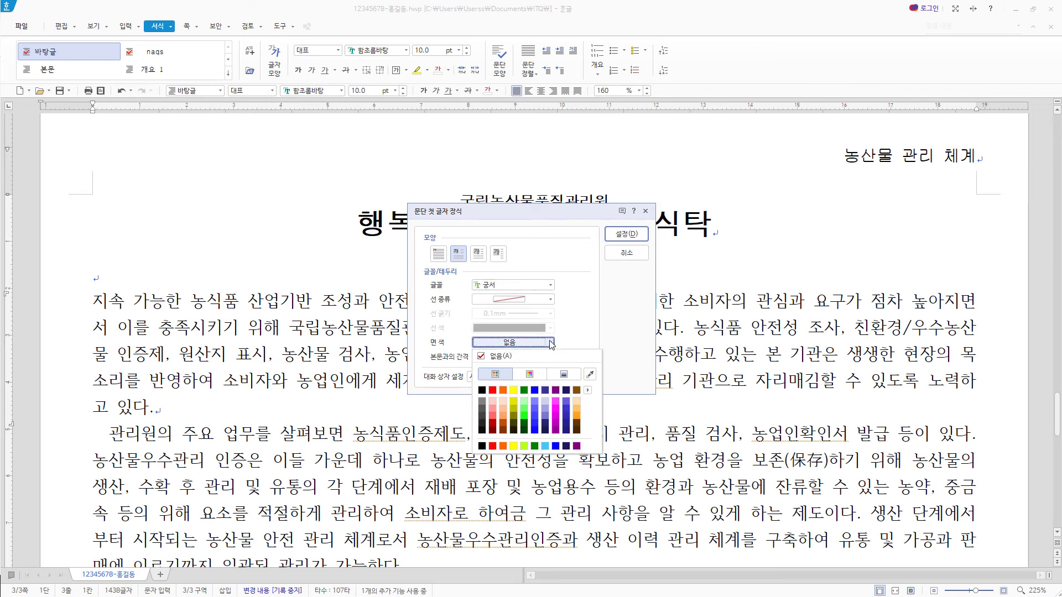
{"action": "left_click", "coordinate": [514, 447]}
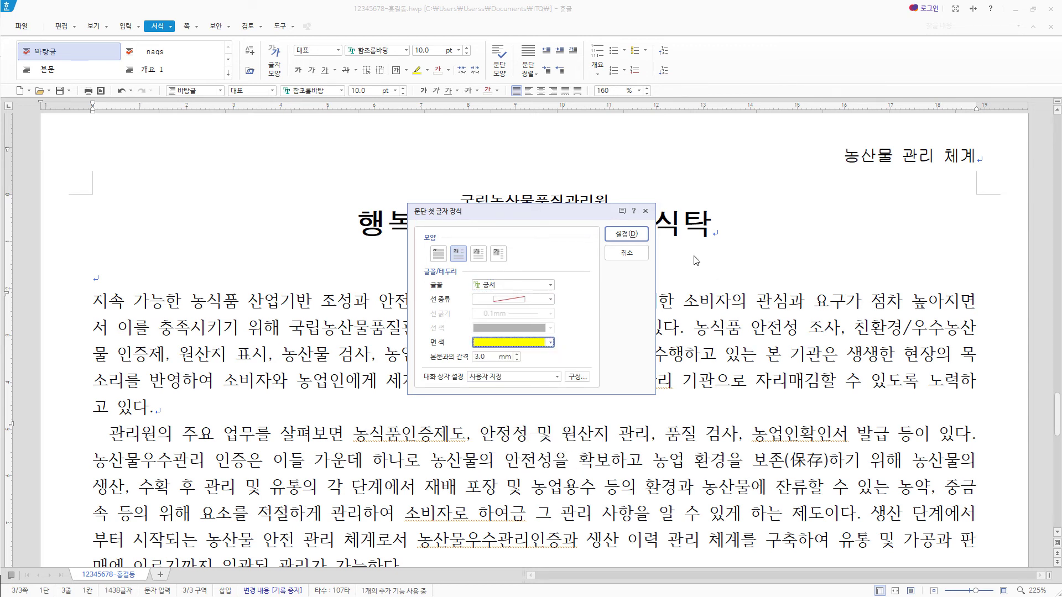
{"action": "left_click", "coordinate": [626, 234]}
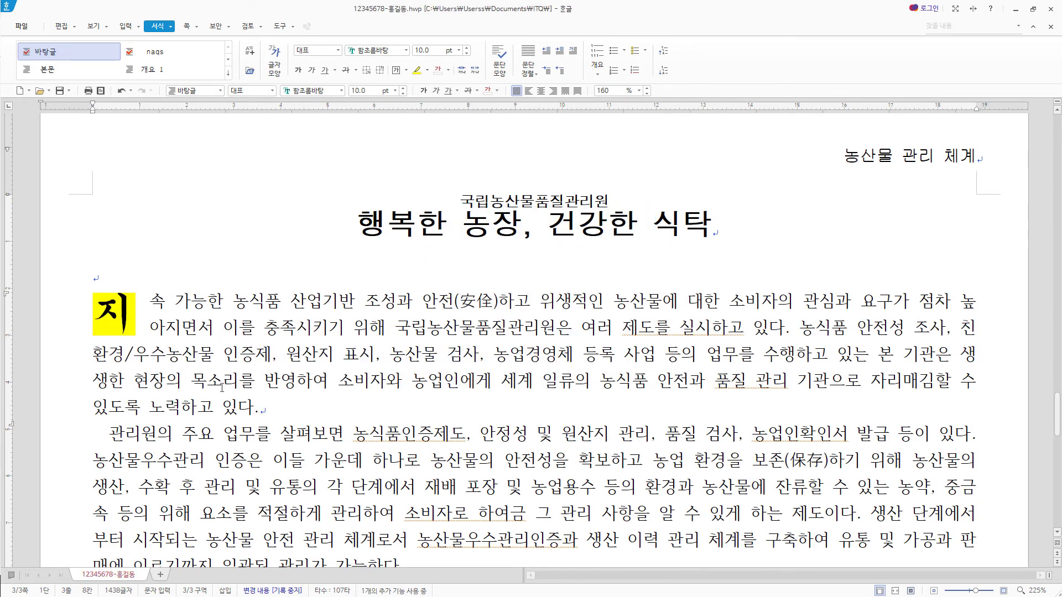
- Add a footnote after 농산물우수관리인증 reading 우수 농산물에 대한 체계적 관리와 안정성 인증을 위해 시행되는 제도
{"action": "scroll", "coordinate": [223, 369], "scroll_direction": "down", "scroll_amount": 2}
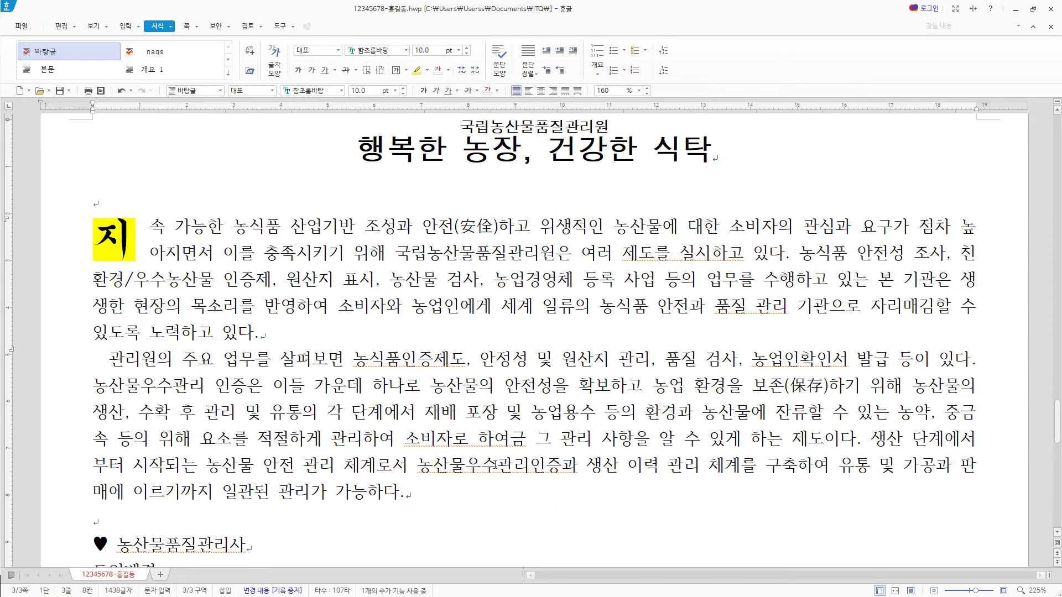
{"action": "left_click", "coordinate": [556, 467]}
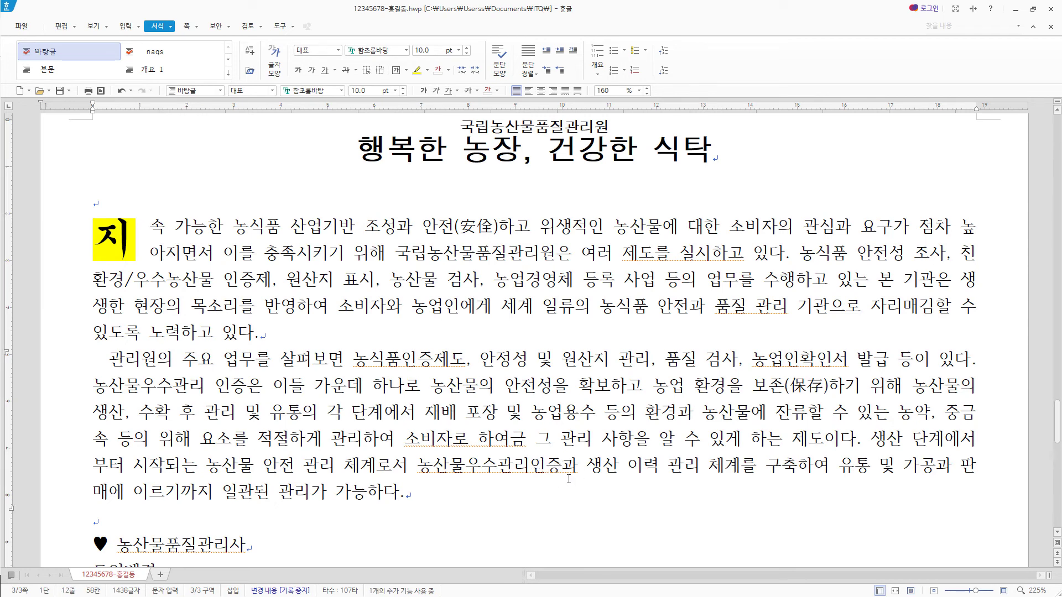
{"action": "left_click", "coordinate": [126, 29]}
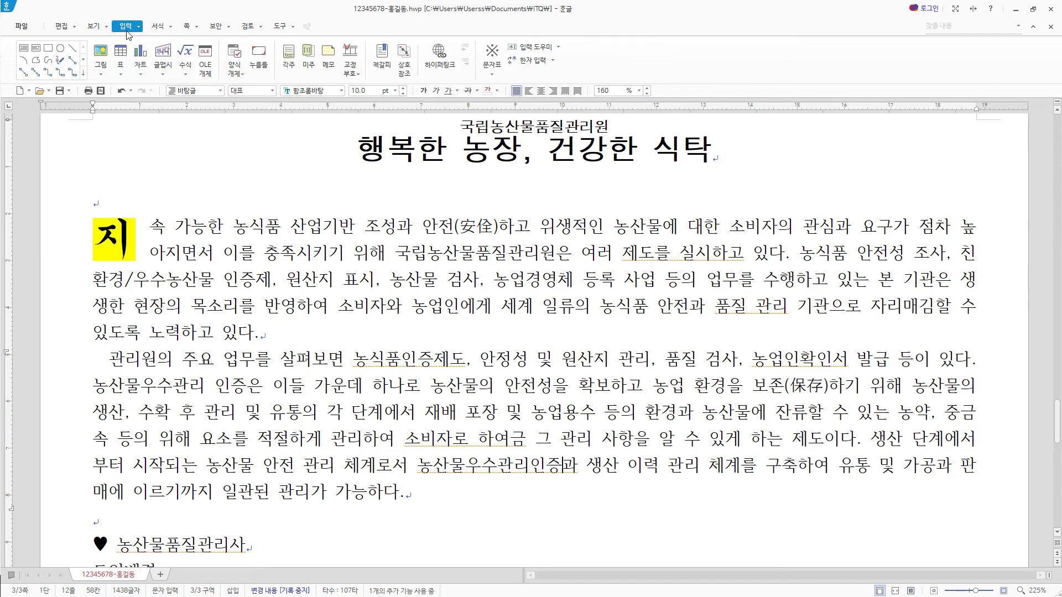
{"action": "left_click", "coordinate": [288, 55]}
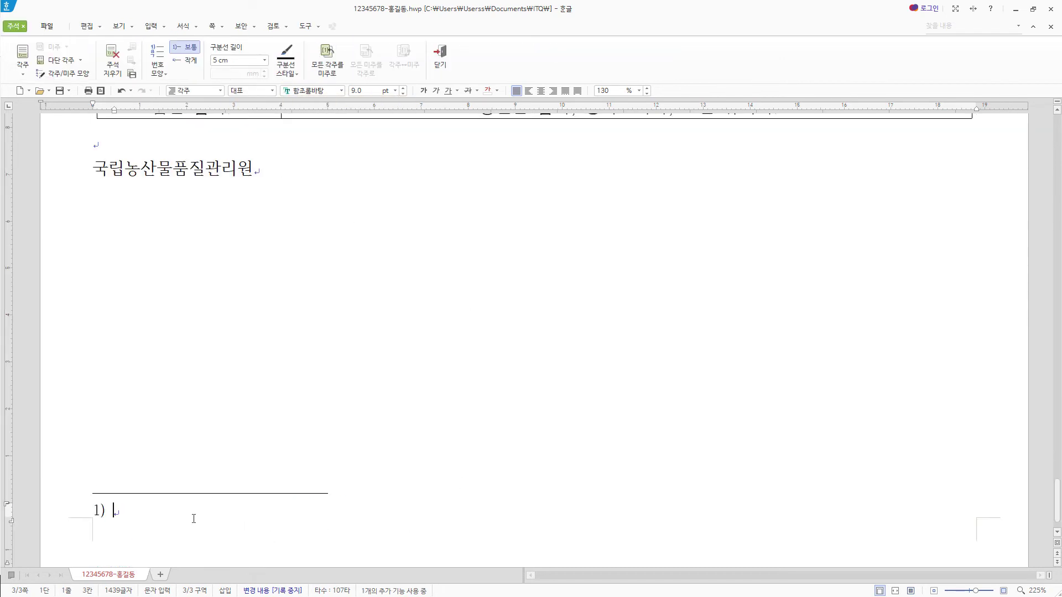
{"action": "type", "text": "우수 농산물에 대한 체계적 관리와 안정성 인증을 위해 시행되는 제도"}
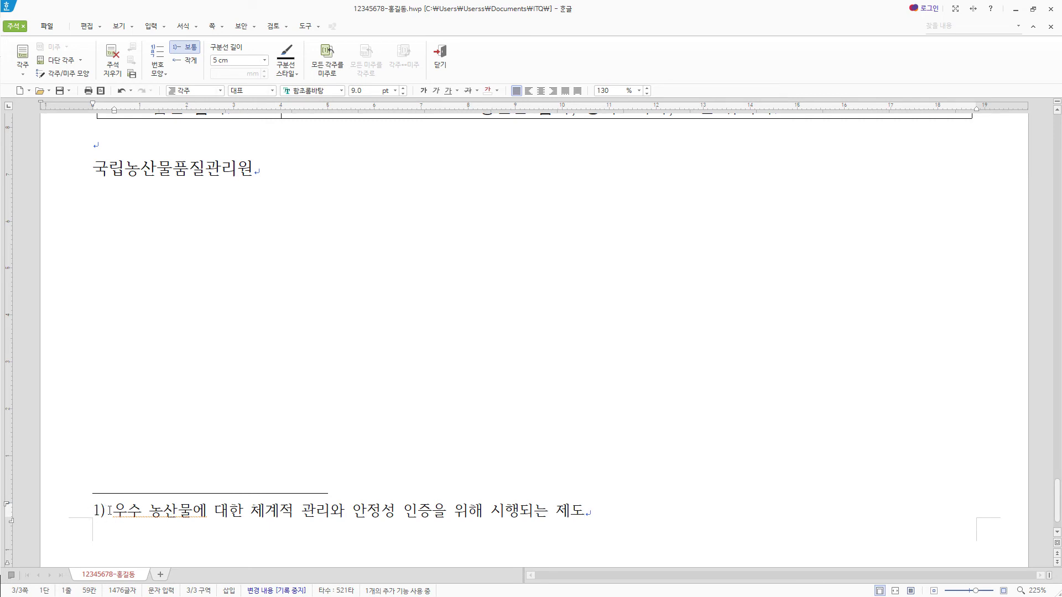
- Change the footnote numbering format to ①, ②, ③ and return to the body text
{"action": "left_click", "coordinate": [159, 69]}
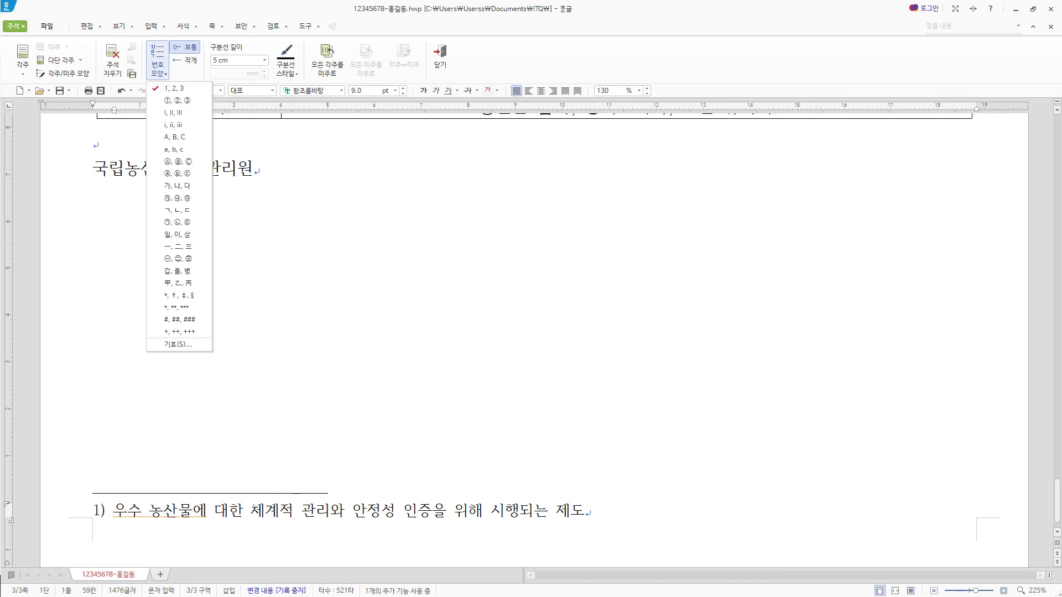
{"action": "left_click", "coordinate": [175, 103]}
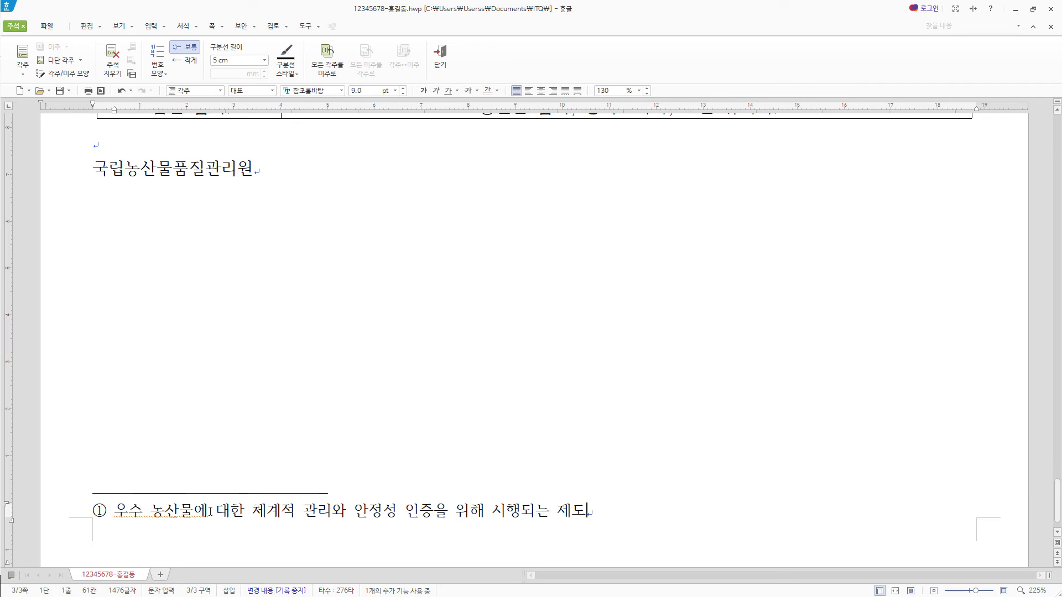
{"action": "left_click", "coordinate": [265, 60]}
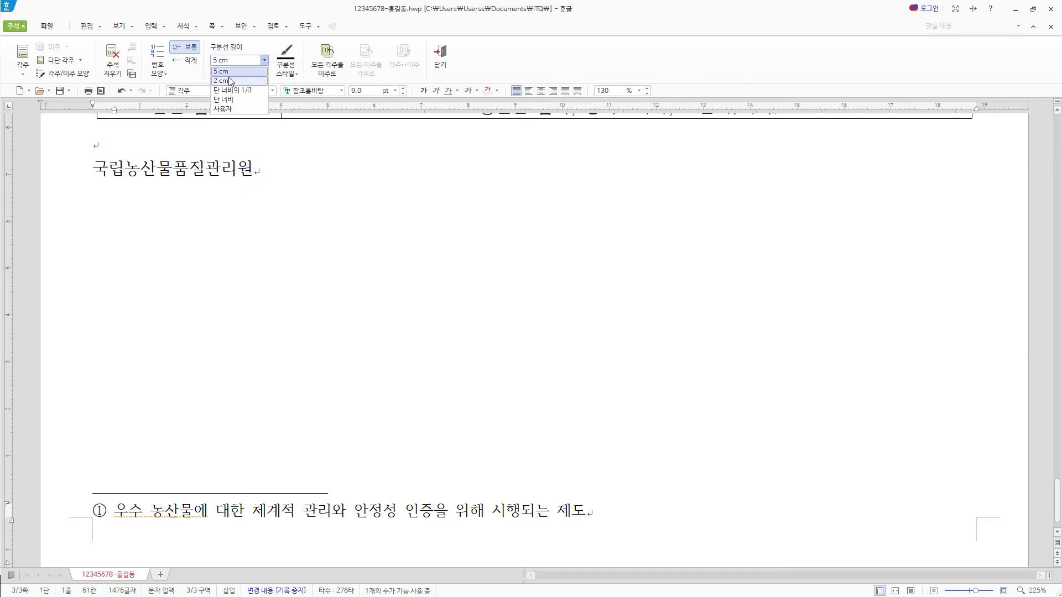
{"action": "left_click", "coordinate": [273, 46]}
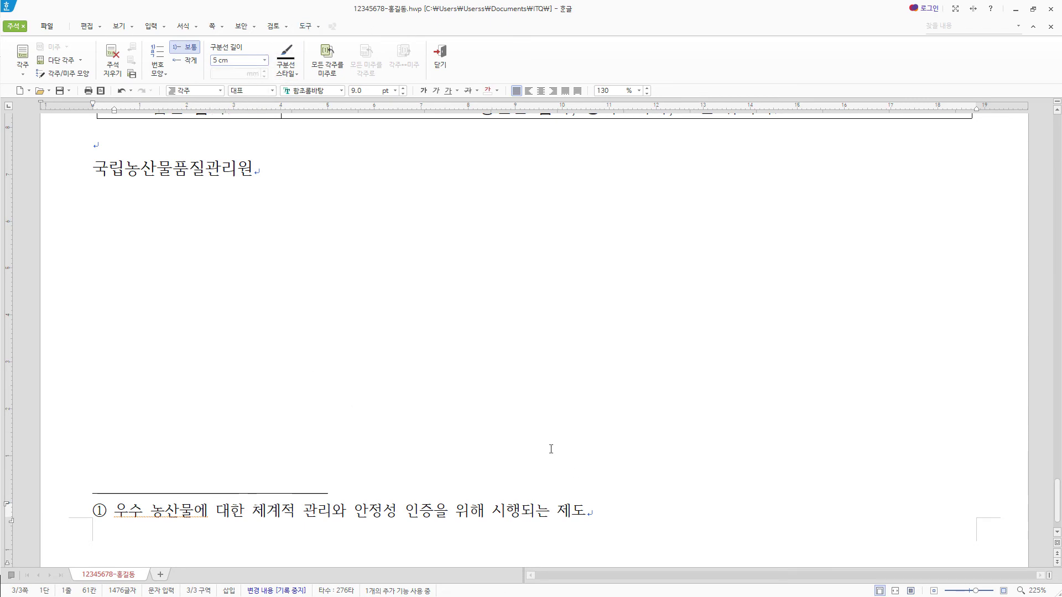
{"action": "scroll", "coordinate": [551, 457], "scroll_direction": "up", "scroll_amount": 10}
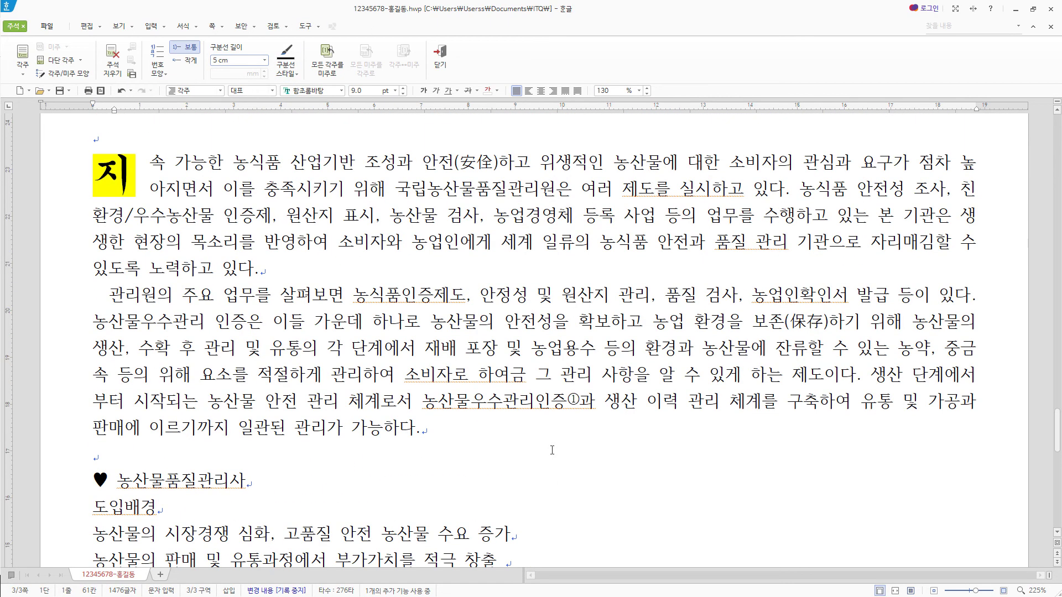
{"action": "scroll", "coordinate": [552, 450], "scroll_direction": "up", "scroll_amount": 3}
{"action": "left_click", "coordinate": [877, 359]}
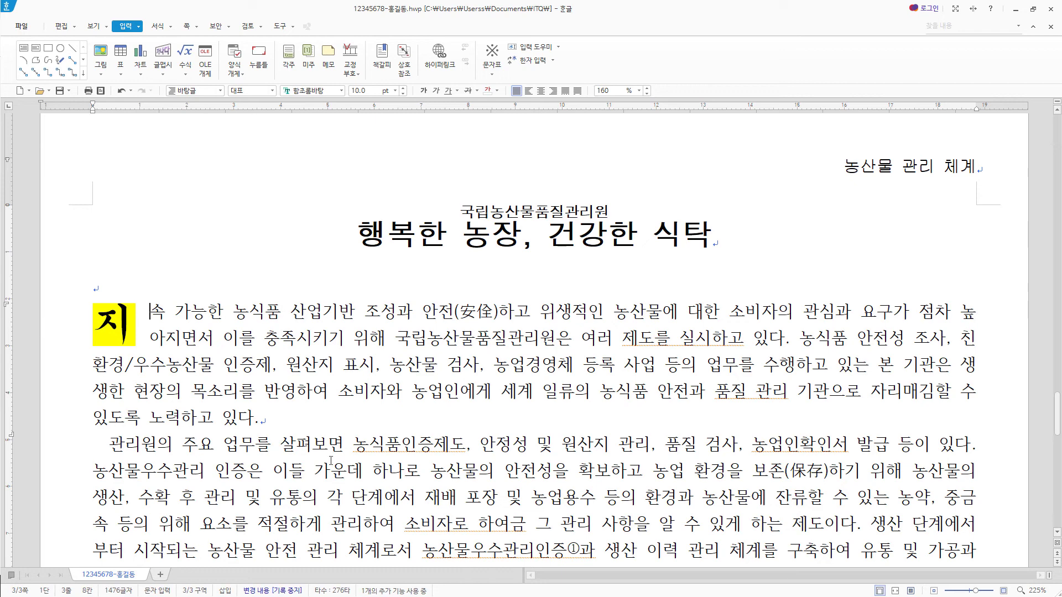
- Insert the picture 그림4.jpg into the body text, sized freehand to about 48 × 62 mm
{"action": "left_click", "coordinate": [102, 60]}
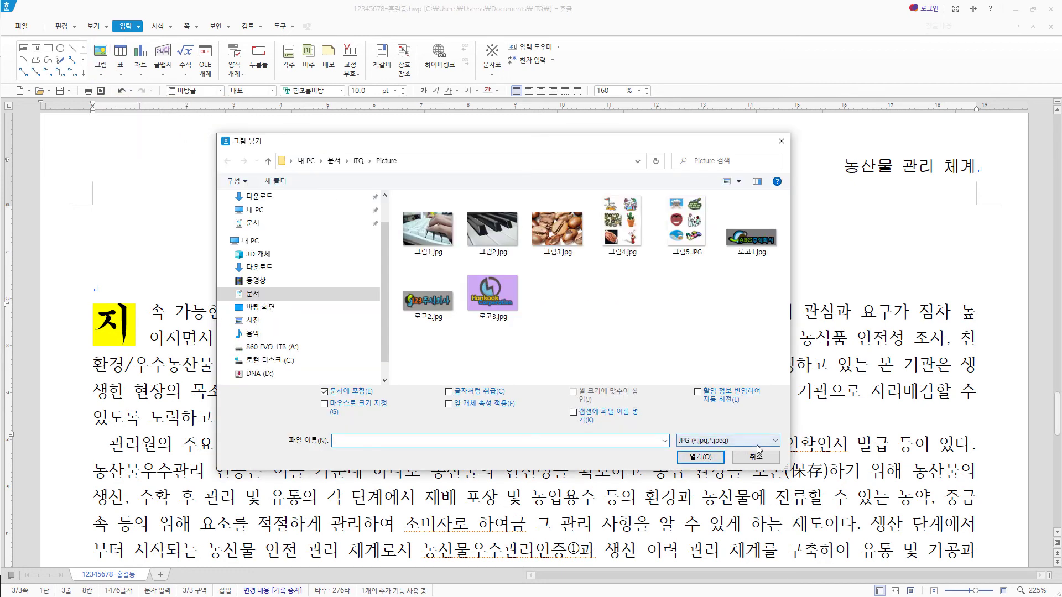
{"action": "left_click", "coordinate": [624, 231]}
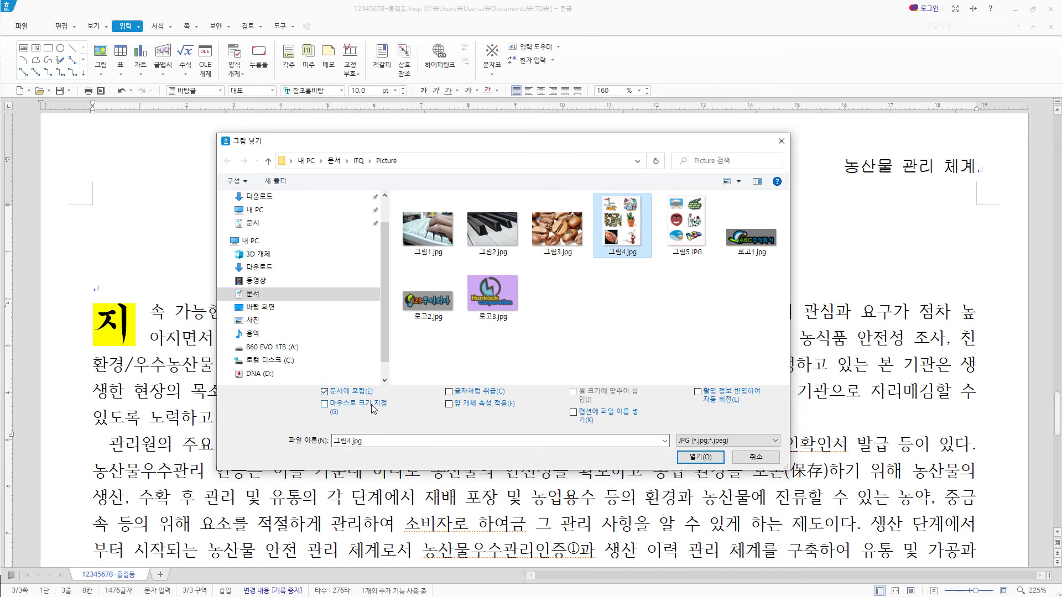
{"action": "left_click", "coordinate": [338, 411]}
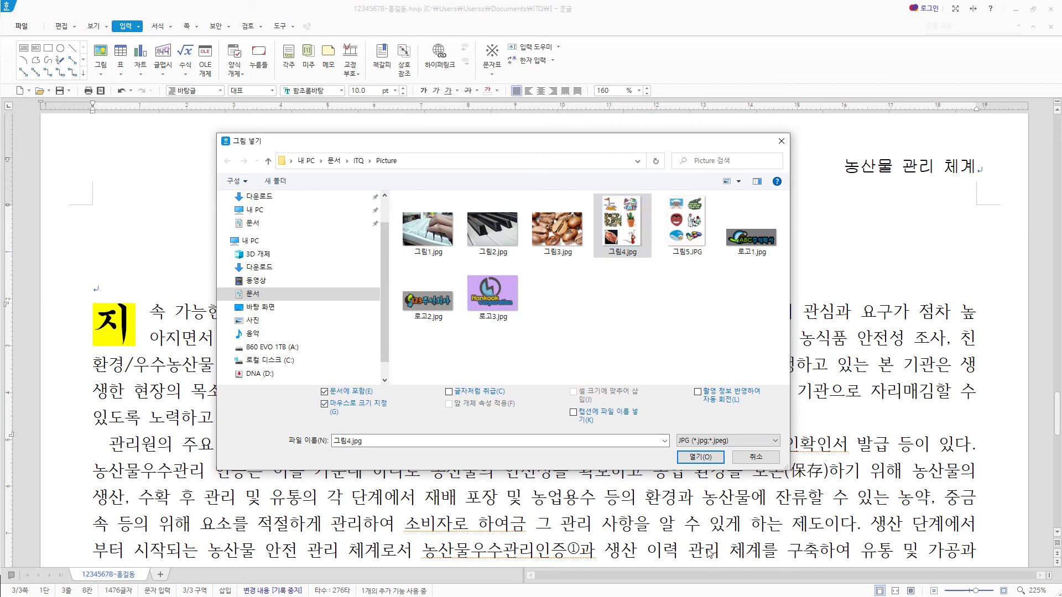
{"action": "left_click", "coordinate": [701, 458]}
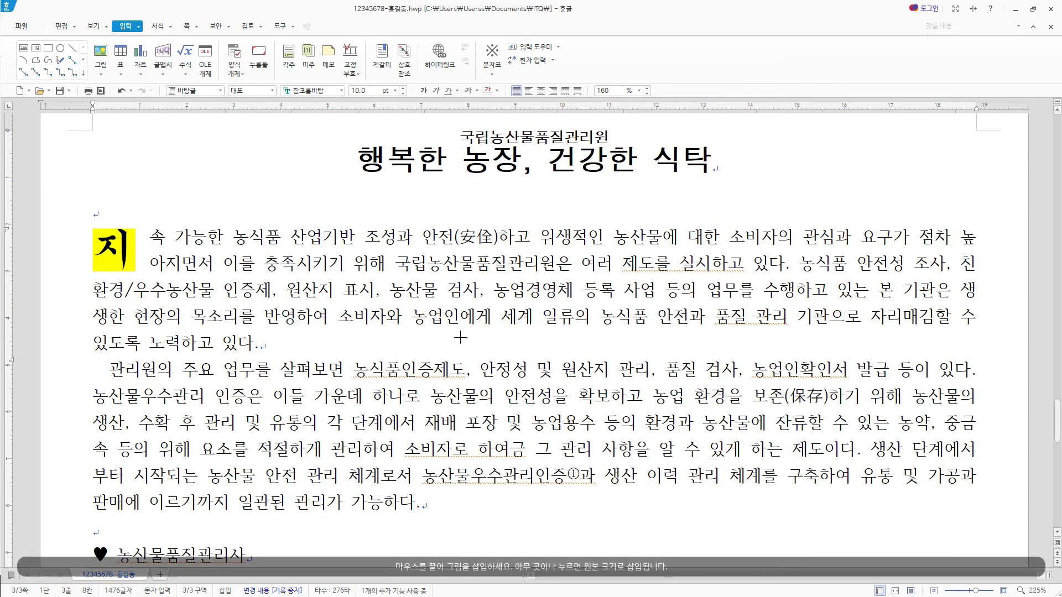
{"action": "left_click_drag", "start_coordinate": [377, 228], "coordinate": [600, 519]}
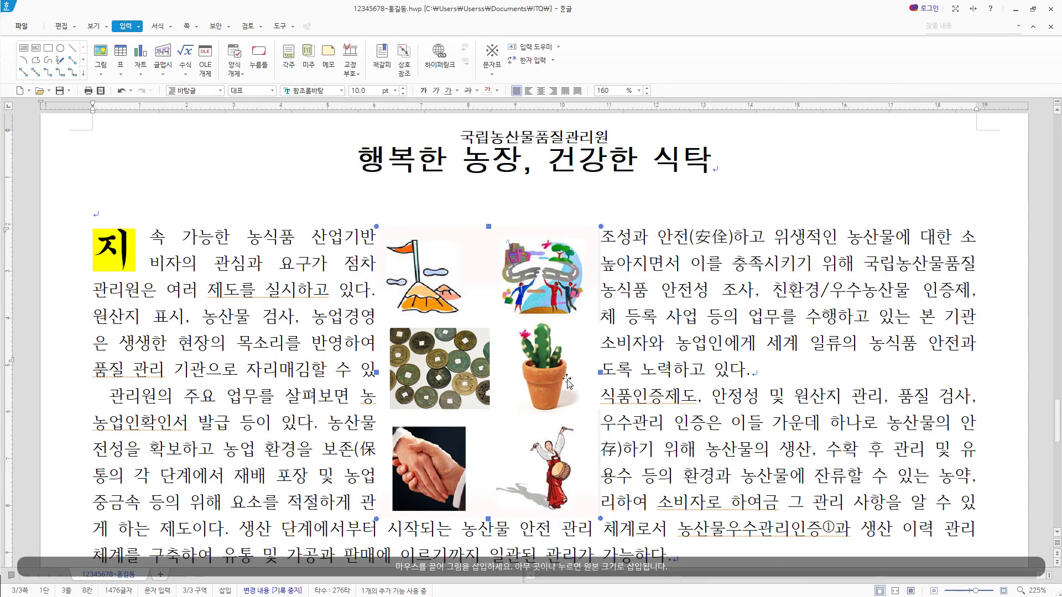
- Crop the inserted picture so that only the potted cactus remains, about 15 × 21 mm
{"action": "right_click", "coordinate": [506, 265]}
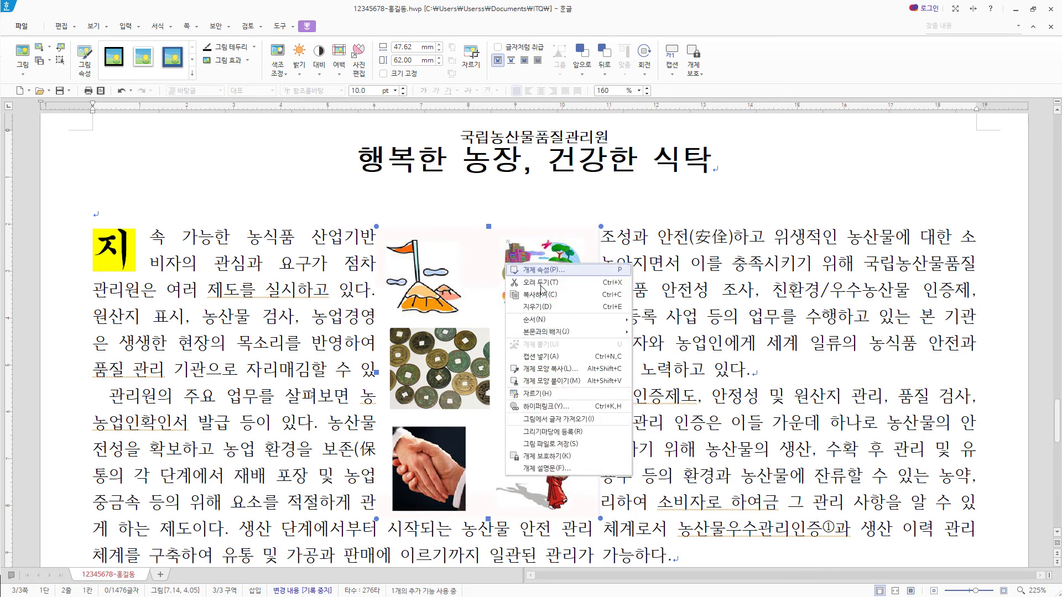
{"action": "left_click", "coordinate": [548, 394]}
{"action": "left_click_drag", "start_coordinate": [598, 227], "coordinate": [572, 318]}
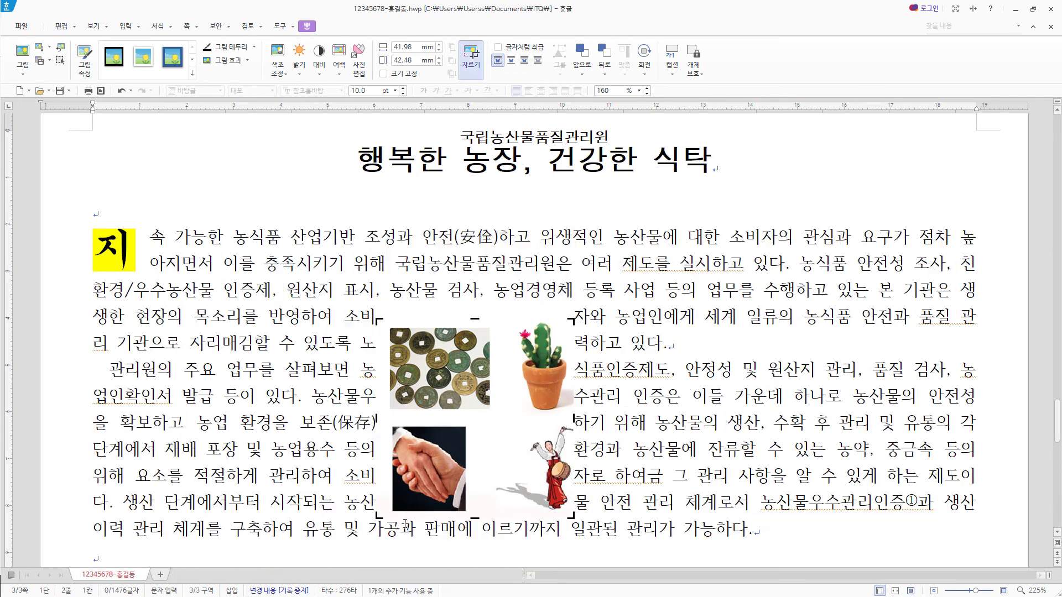
{"action": "left_click_drag", "start_coordinate": [382, 519], "coordinate": [502, 419]}
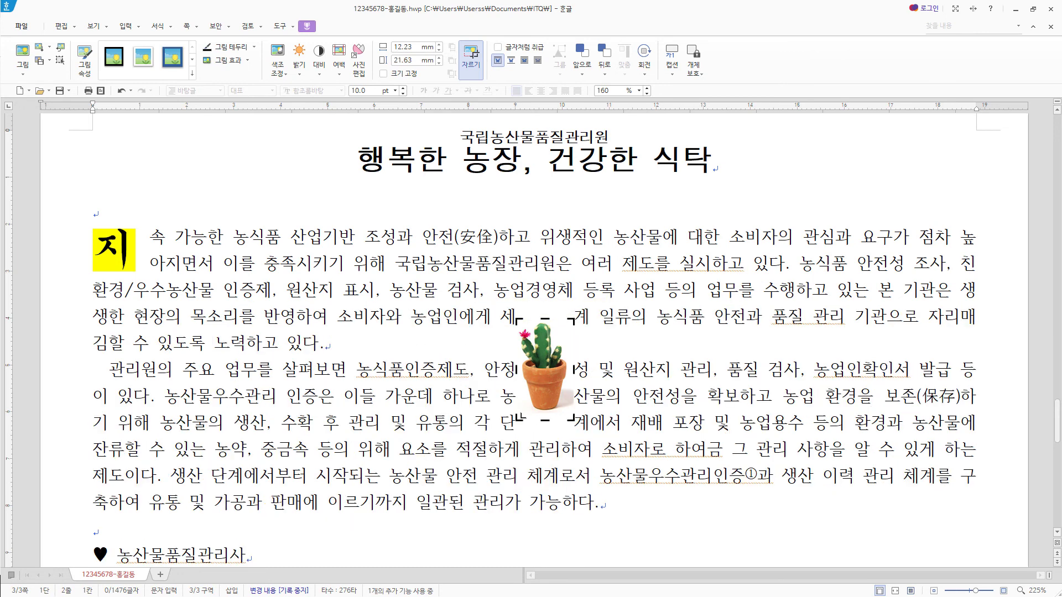
- Set the cactus picture's width and height to 40 mm each in its object properties
{"action": "double_click", "coordinate": [566, 407]}
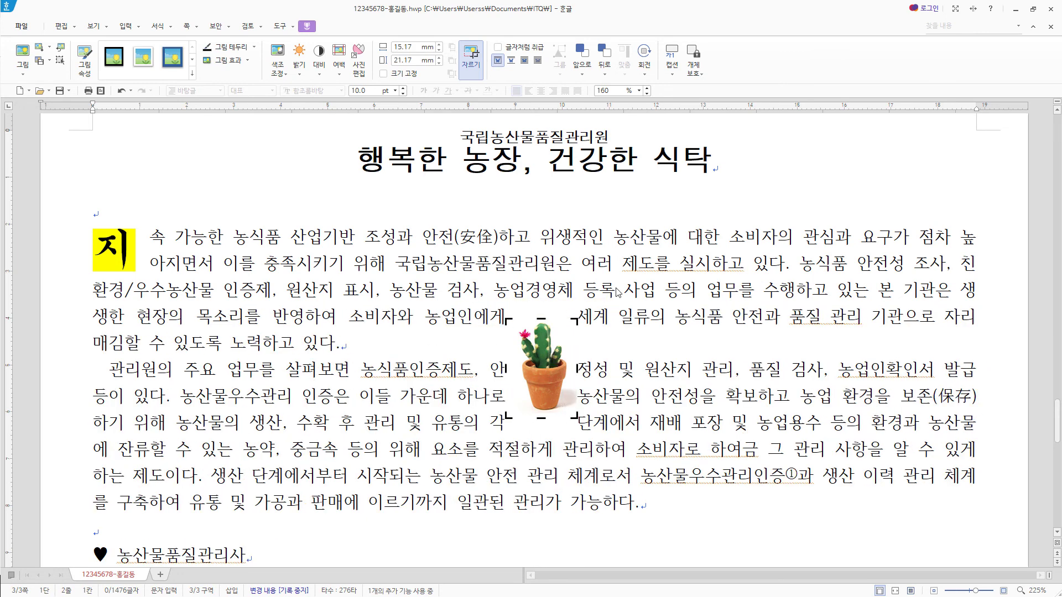
{"action": "key", "text": "Tab"}
{"action": "type", "text": "40"}
{"action": "key", "text": "Tab"}
{"action": "key", "text": "Tab"}
{"action": "type", "text": "4"}
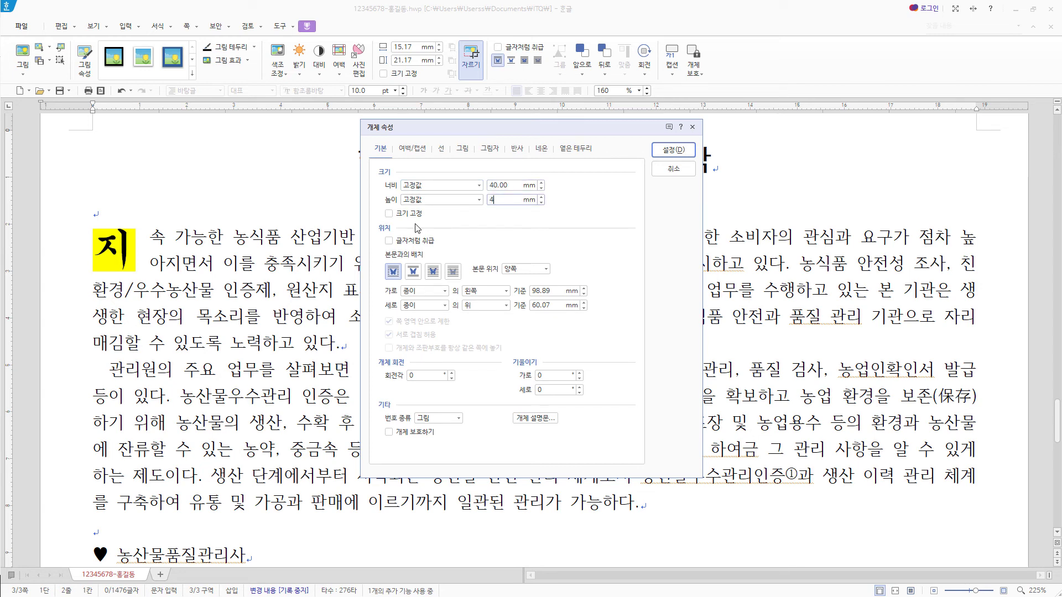
- Wrap the body text around the cactus picture, position it horizontally and vertically relative to 문단, and disallow overlapping
{"action": "left_click", "coordinate": [394, 274]}
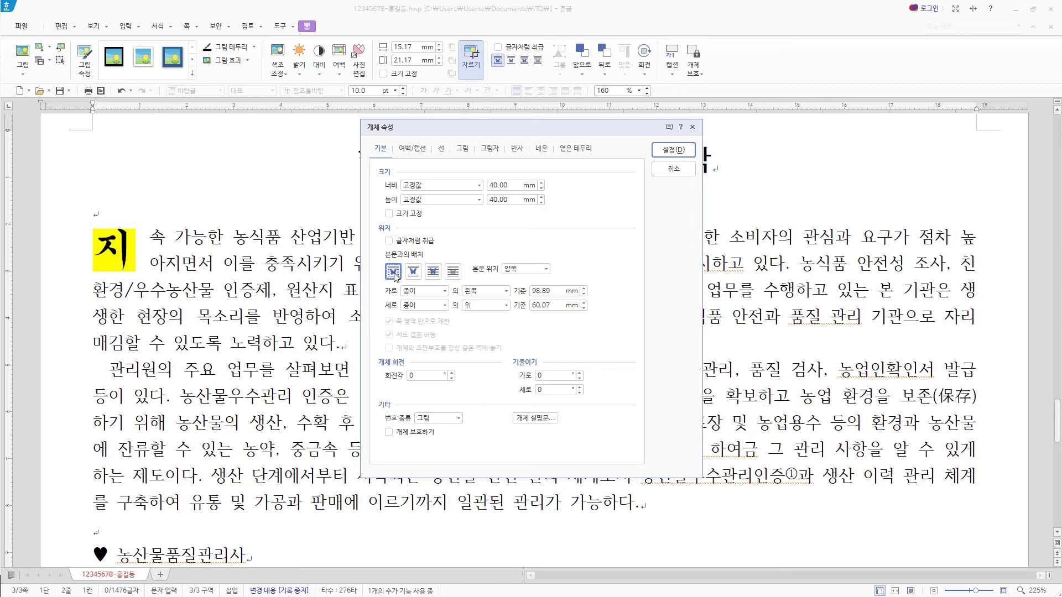
{"action": "left_click", "coordinate": [424, 291]}
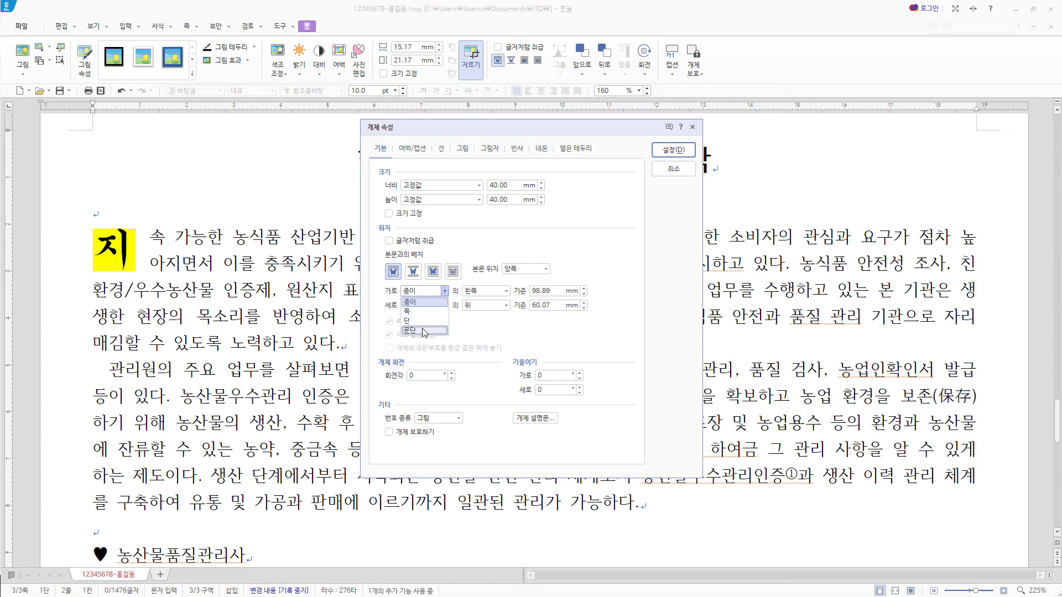
{"action": "left_click", "coordinate": [423, 331]}
{"action": "left_click", "coordinate": [424, 305]}
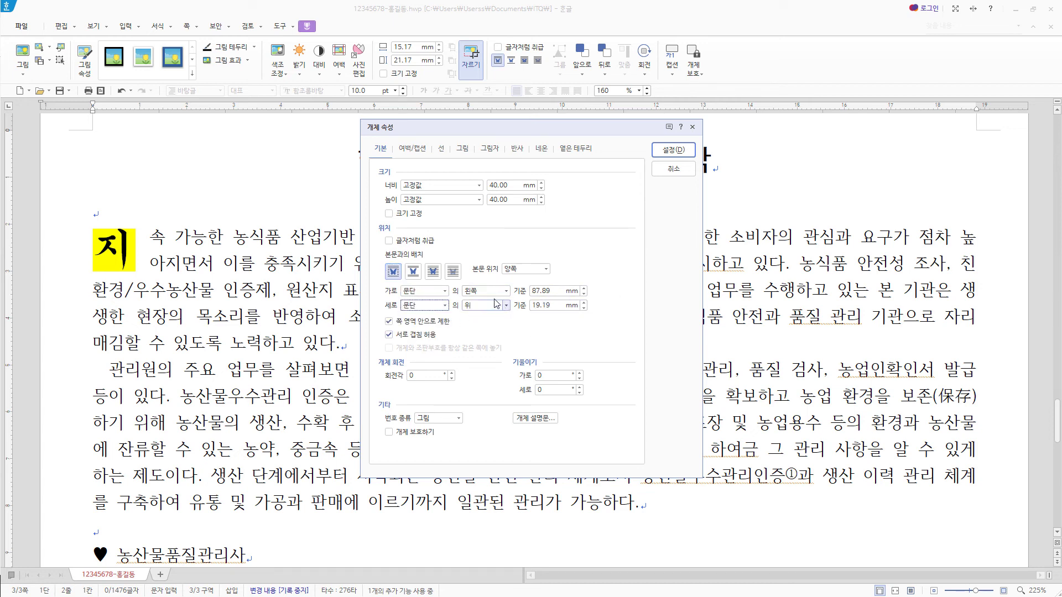
{"action": "left_click", "coordinate": [404, 337]}
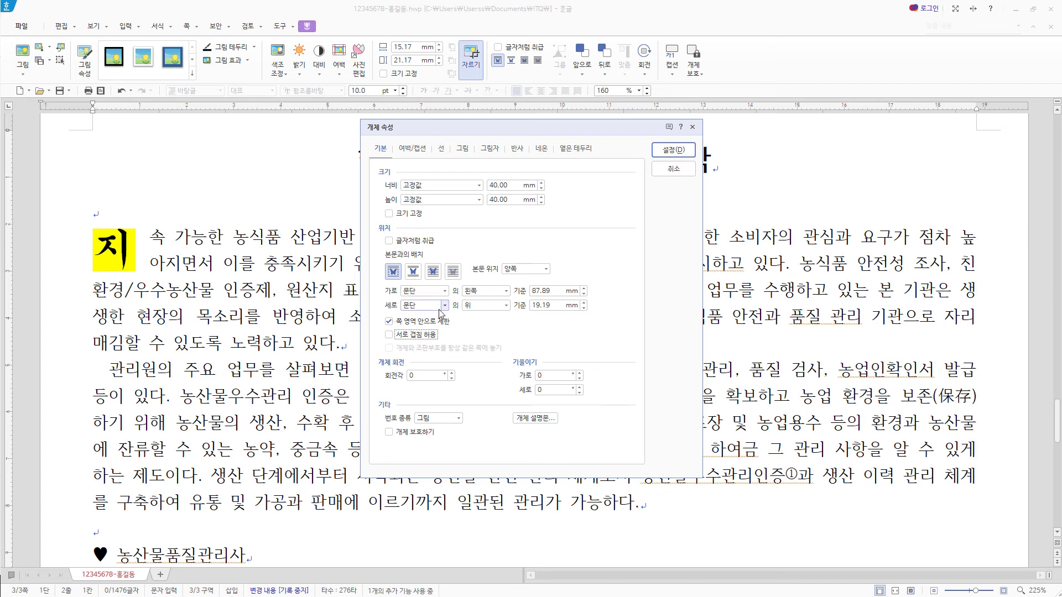
- Add a left outer margin to the cactus picture and place it against the right text edge beside the first paragraph
{"action": "left_click", "coordinate": [413, 149]}
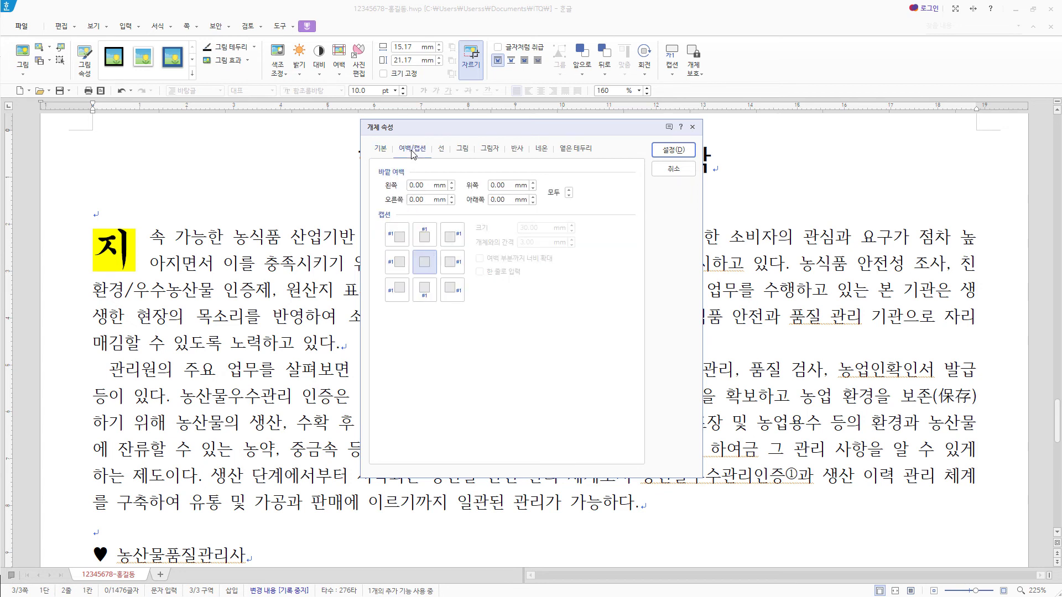
{"action": "double_click", "coordinate": [452, 183]}
{"action": "left_click", "coordinate": [674, 150]}
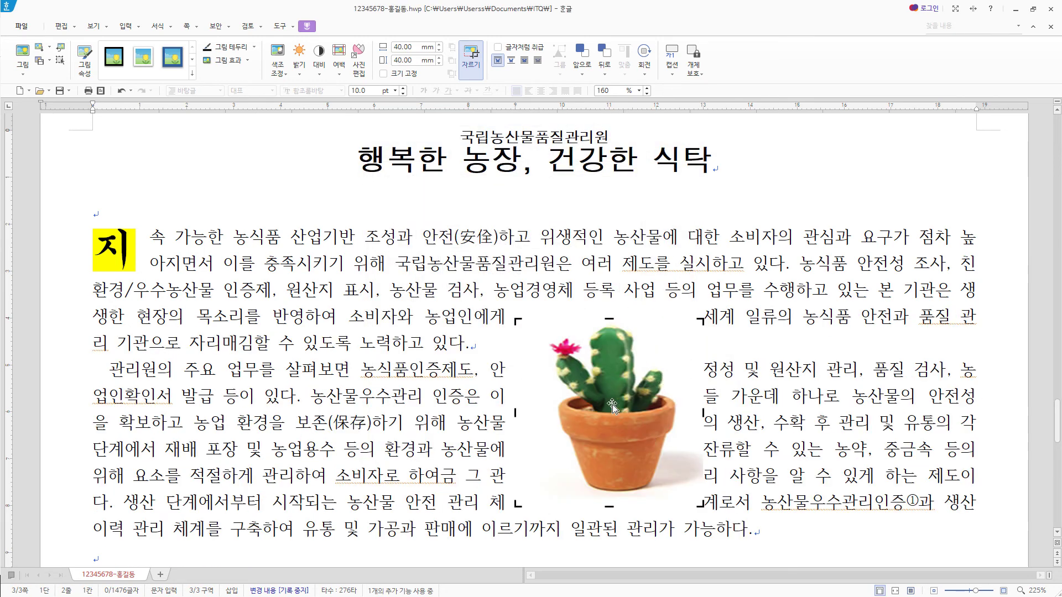
{"action": "left_click_drag", "start_coordinate": [613, 407], "coordinate": [952, 333]}
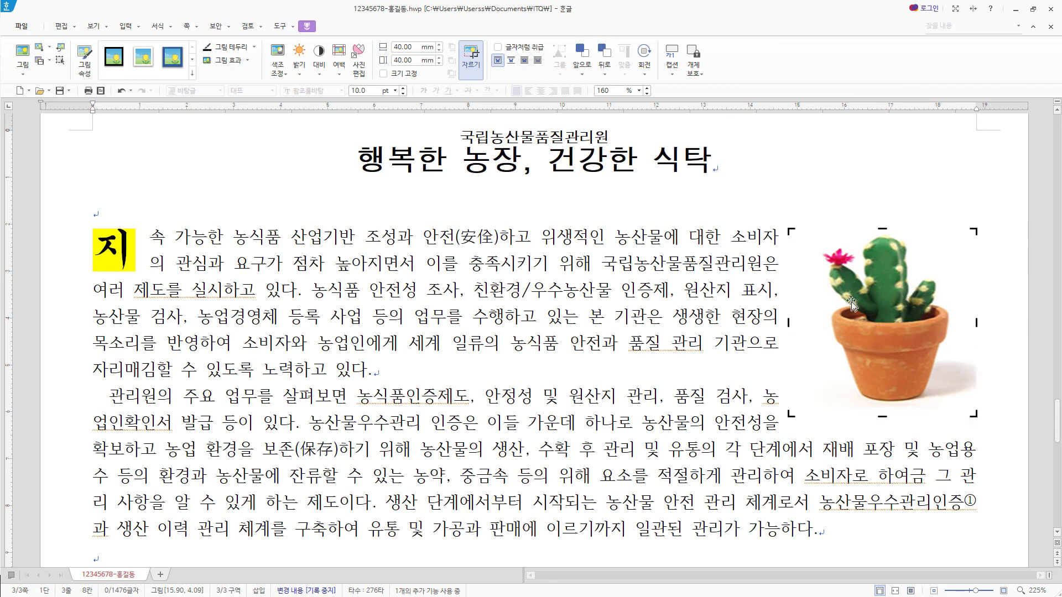
{"action": "left_click_drag", "start_coordinate": [857, 304], "coordinate": [871, 307]}
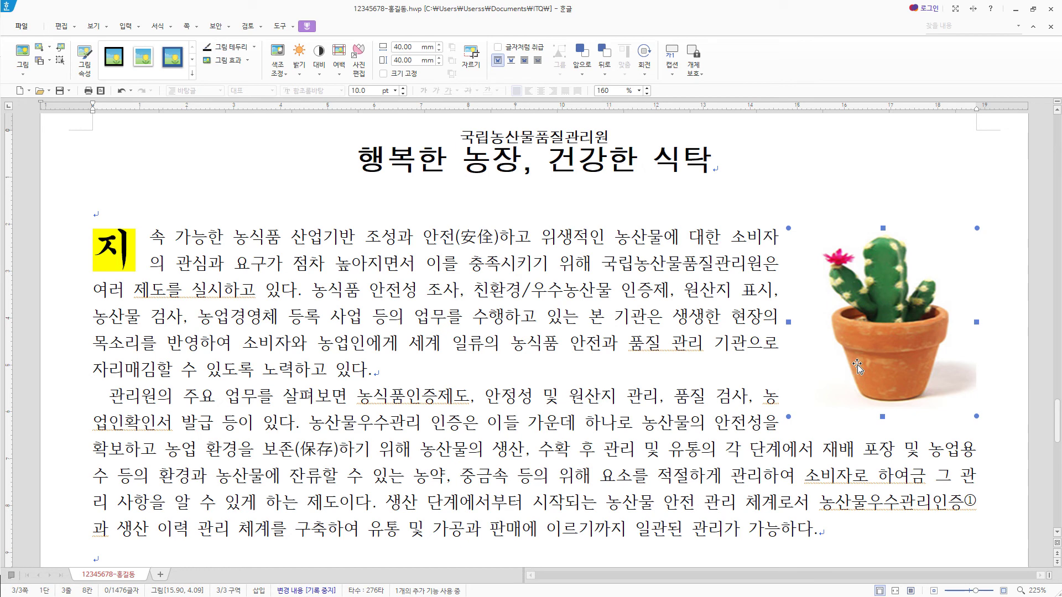
- Format the heading "♥ 농산물품질관리사" in the 굴림 font at 18 pt
{"action": "scroll", "coordinate": [302, 425], "scroll_direction": "down", "scroll_amount": 3}
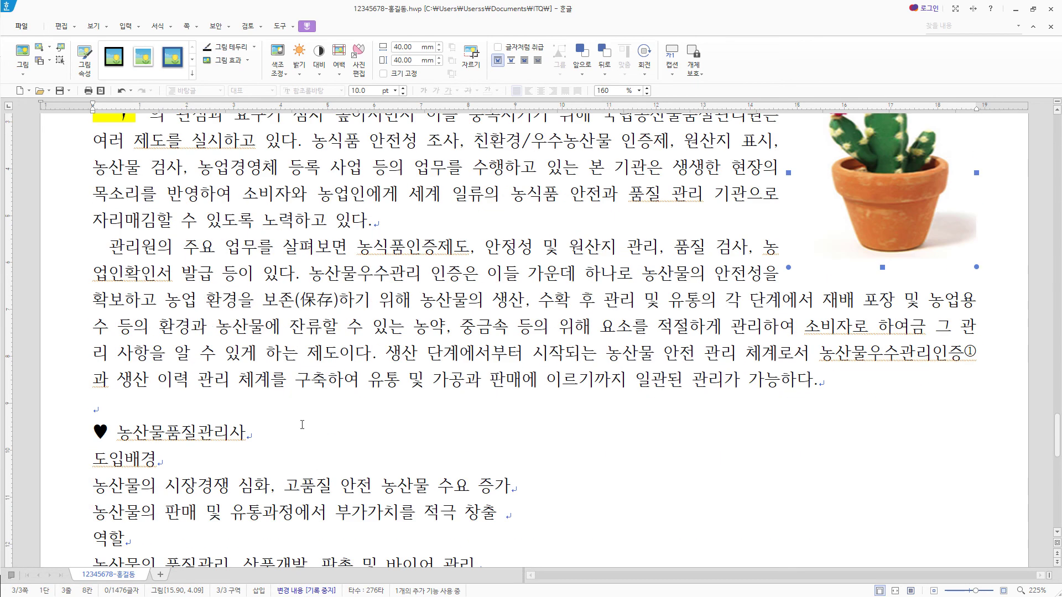
{"action": "left_click_drag", "start_coordinate": [299, 433], "coordinate": [70, 433]}
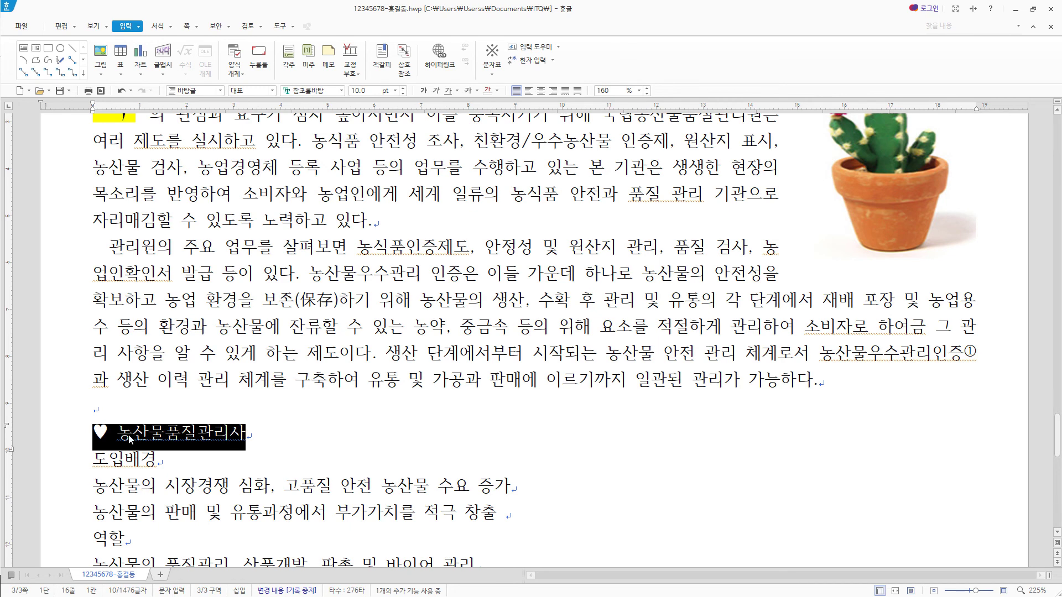
{"action": "scroll", "coordinate": [126, 441], "scroll_direction": "down", "scroll_amount": 3}
{"action": "left_click", "coordinate": [316, 91]}
{"action": "type", "text": "굴림"}
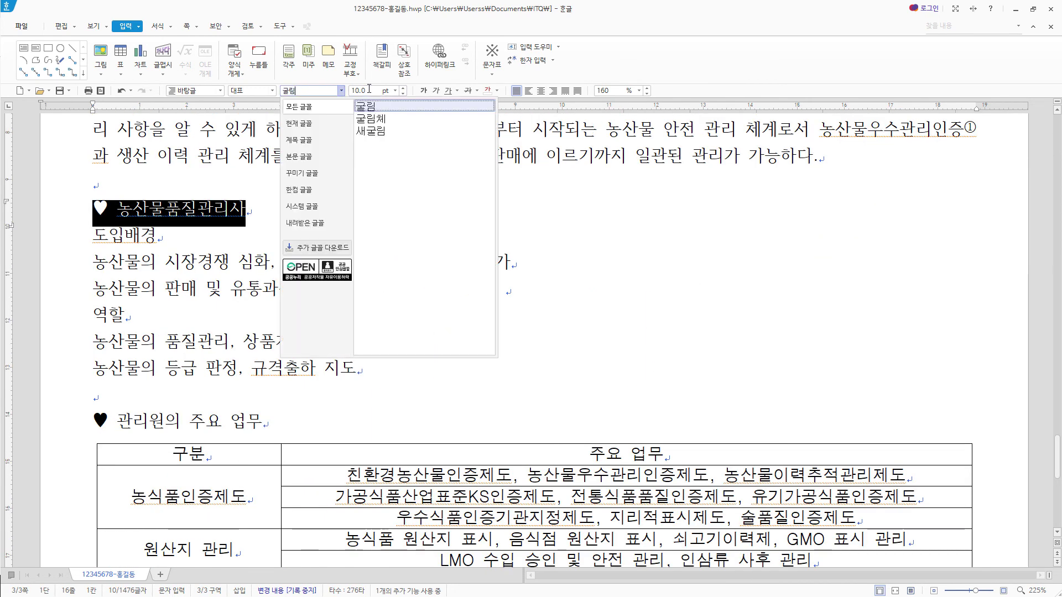
{"action": "key", "text": "Return"}
{"action": "left_click", "coordinate": [360, 91]}
{"action": "type", "text": "18"}
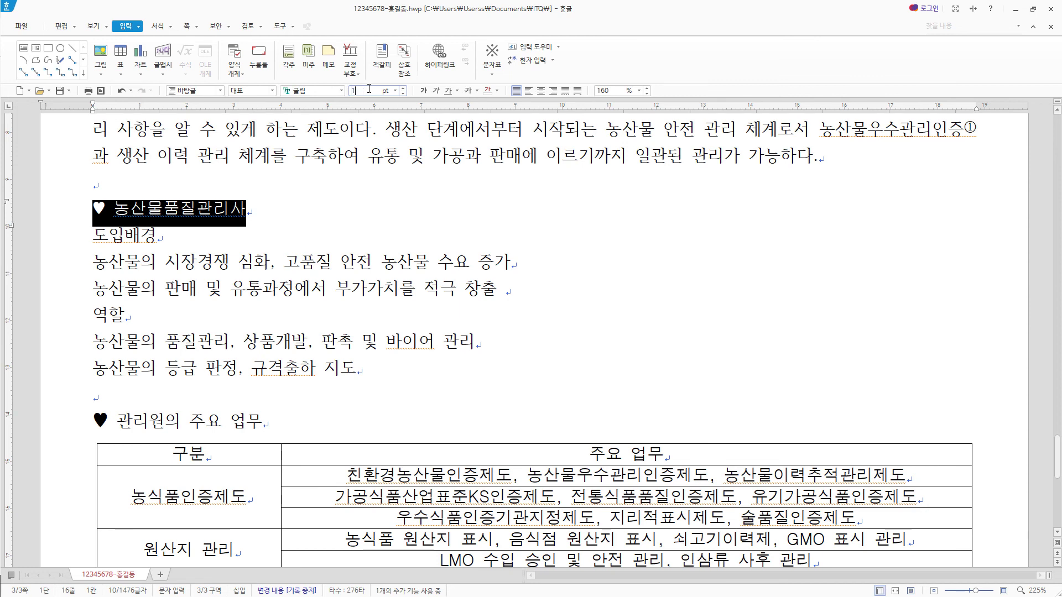
{"action": "key", "text": "Return"}
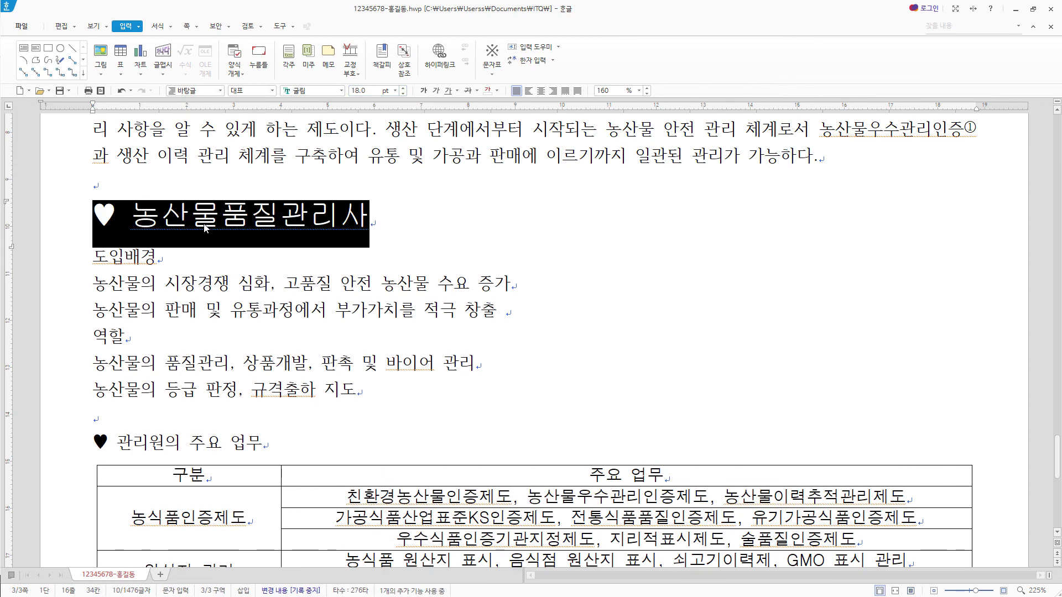
- Give the heading text 농산물품질관리사, without its heart symbol, a white font colour and red shading
{"action": "left_click", "coordinate": [205, 227]}
{"action": "left_click_drag", "start_coordinate": [141, 218], "coordinate": [409, 218]}
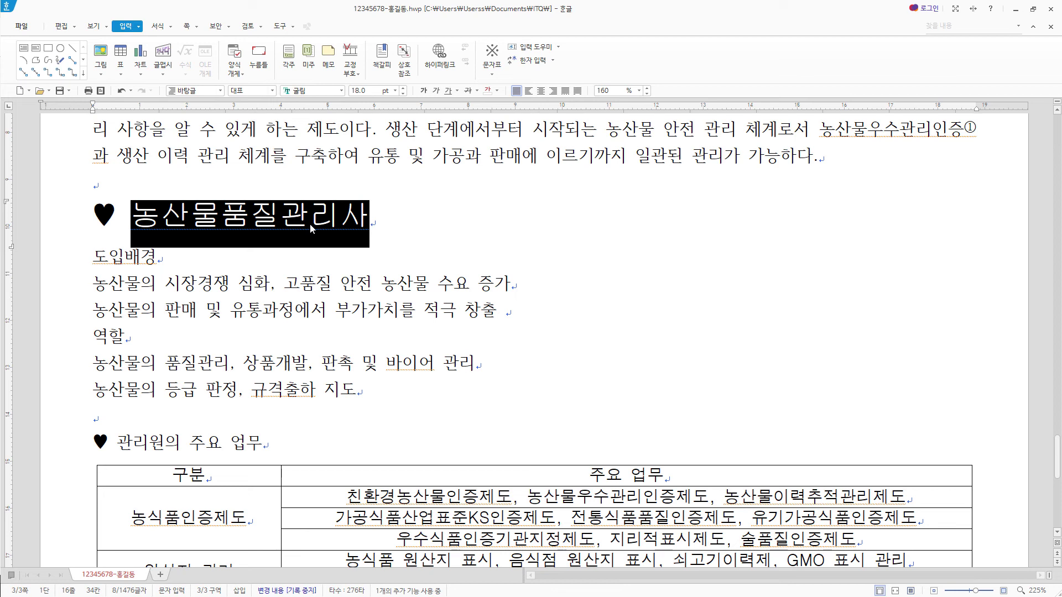
{"action": "right_click", "coordinate": [396, 228]}
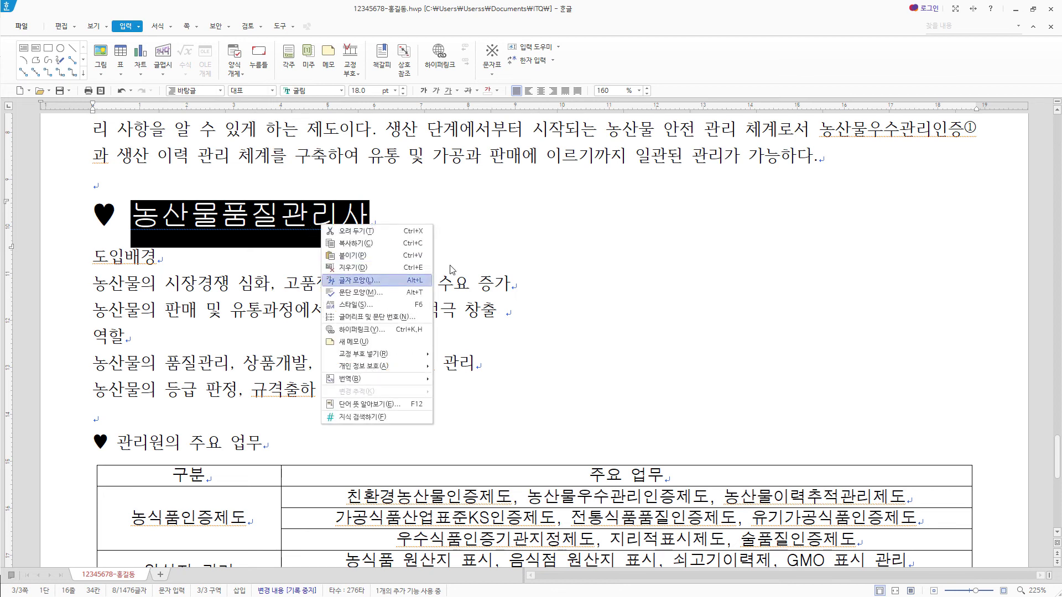
{"action": "left_click", "coordinate": [422, 282]}
{"action": "left_click", "coordinate": [464, 311]}
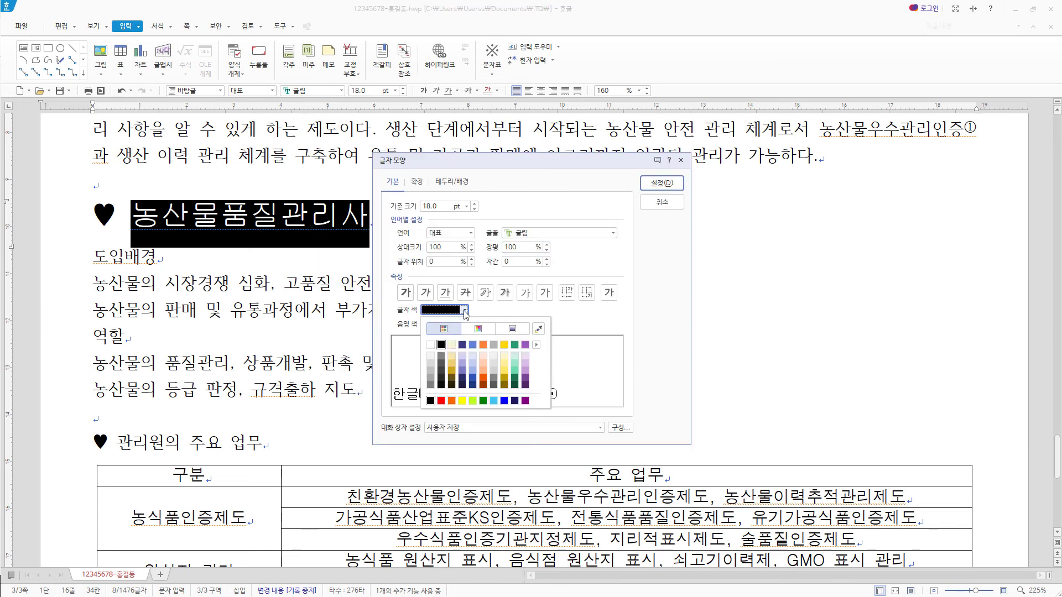
{"action": "left_click", "coordinate": [430, 344]}
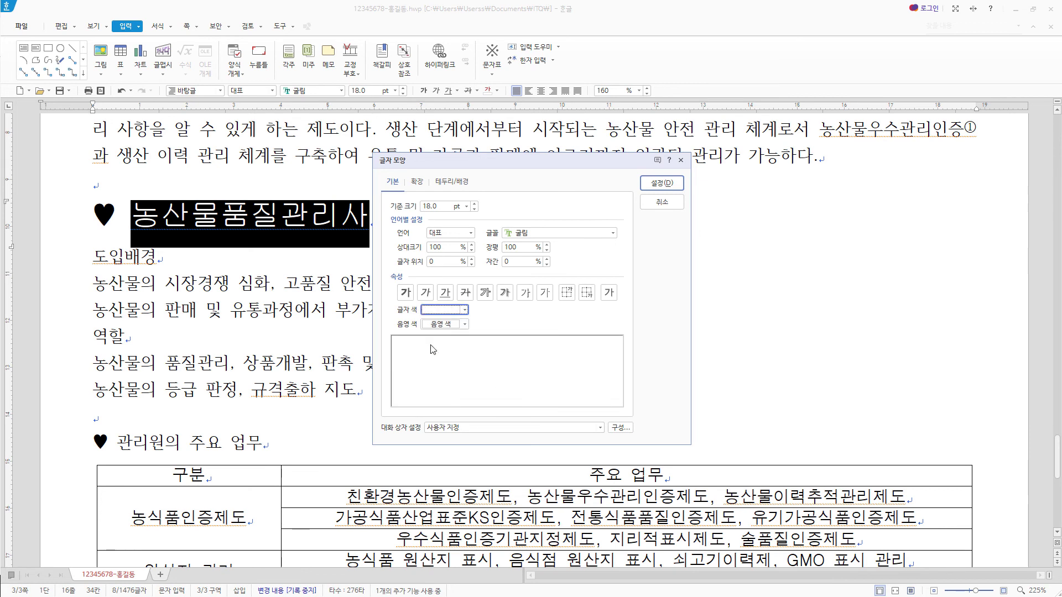
{"action": "left_click", "coordinate": [465, 325]}
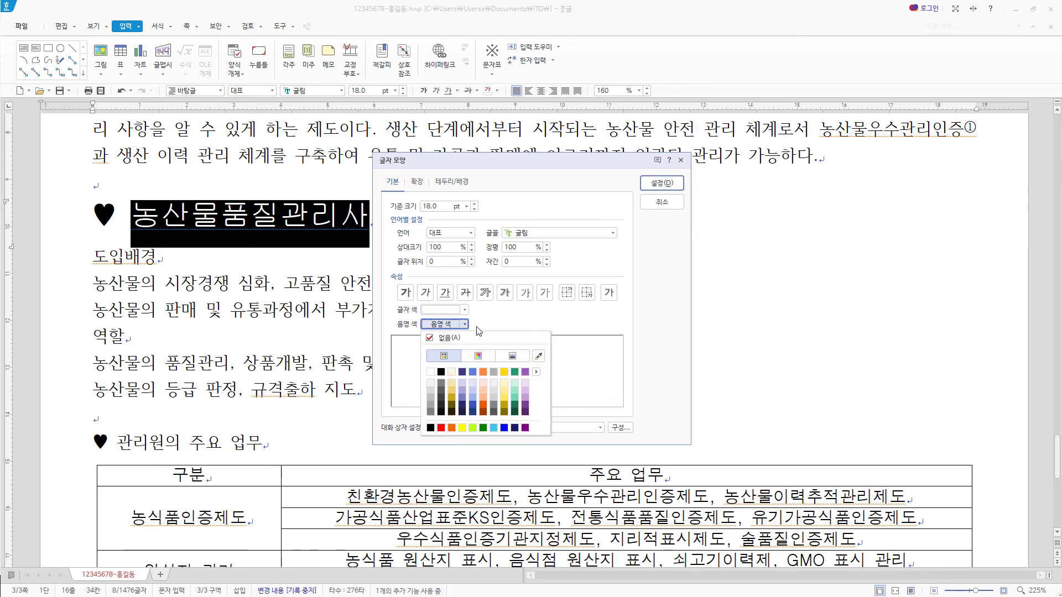
{"action": "left_click", "coordinate": [441, 428]}
{"action": "left_click", "coordinate": [663, 183]}
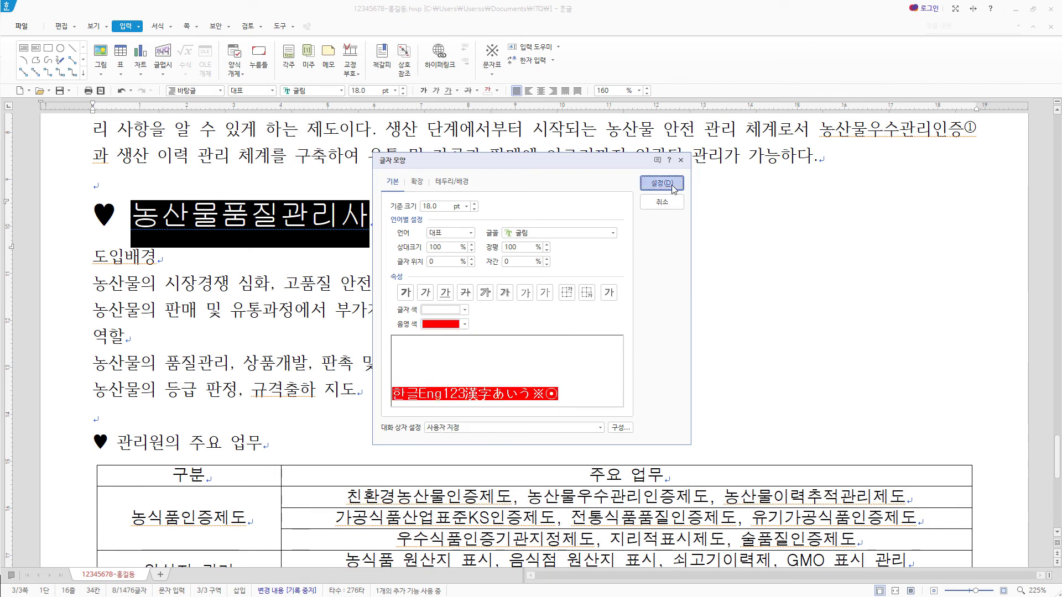
- Set the line spacing of the six lines from 도입배경 to 규격출하 지도 to 180 %
{"action": "left_click_drag", "start_coordinate": [398, 388], "coordinate": [92, 272]}
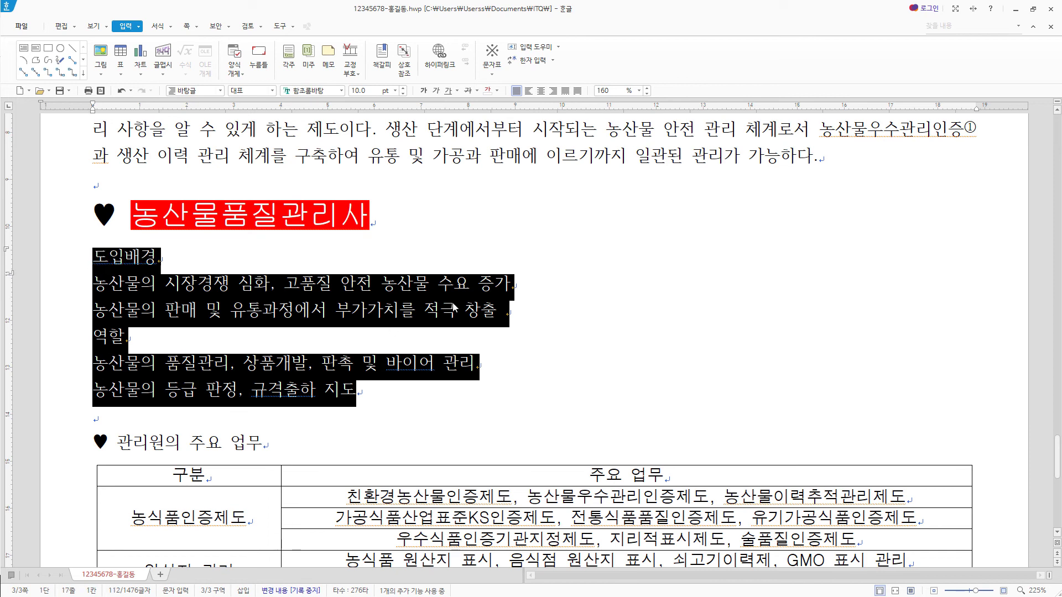
{"action": "left_click", "coordinate": [639, 91]}
{"action": "left_click", "coordinate": [638, 130]}
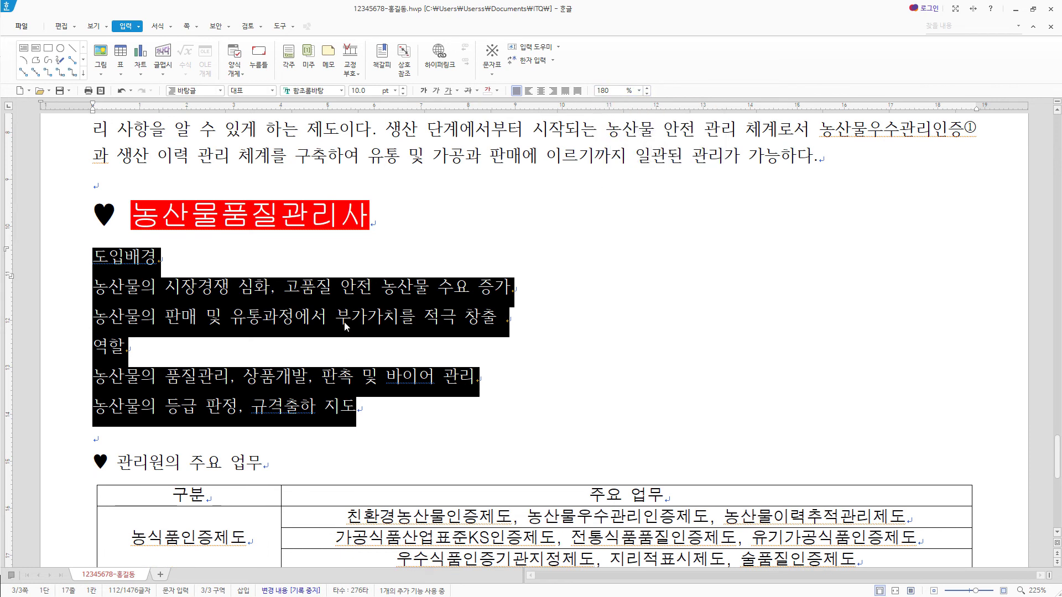
- Choose the 1) 가) a) paragraph numbering for these lines and customise level 1 with a 20 pt width adjustment and right alignment
{"action": "right_click", "coordinate": [366, 303]}
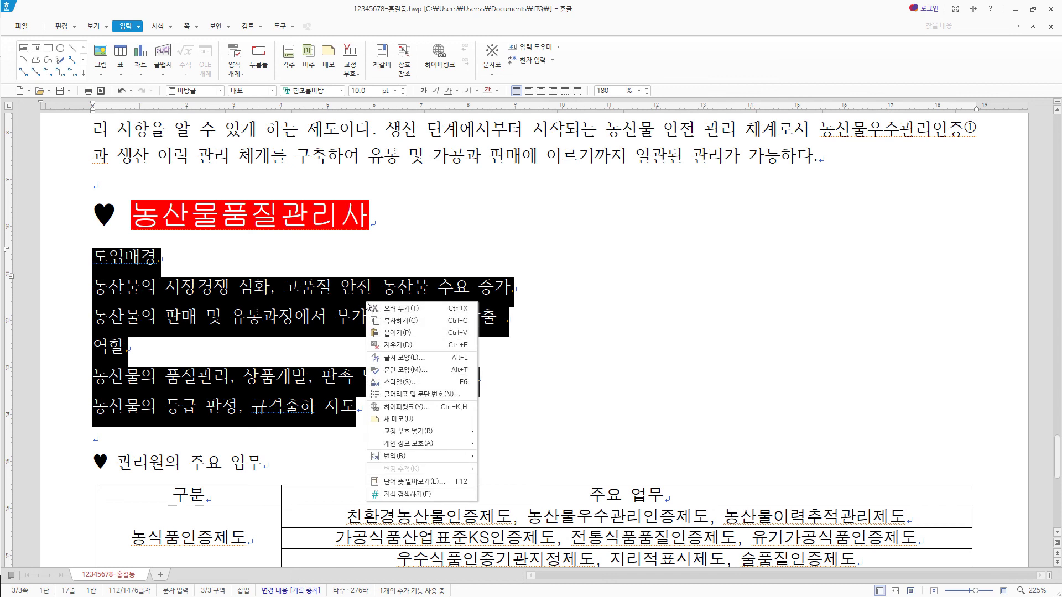
{"action": "left_click", "coordinate": [423, 395]}
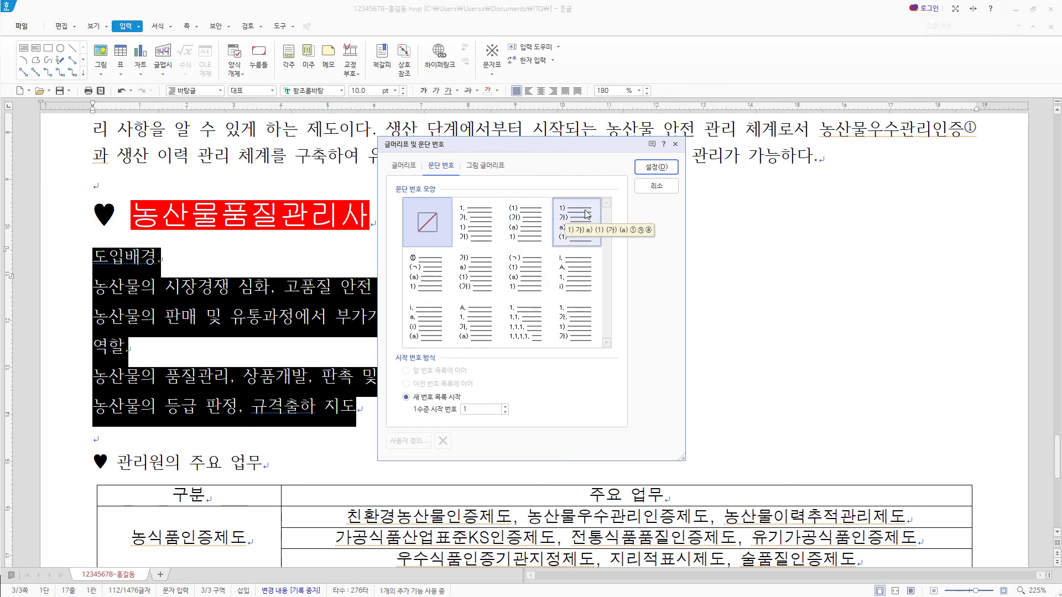
{"action": "left_click", "coordinate": [587, 215]}
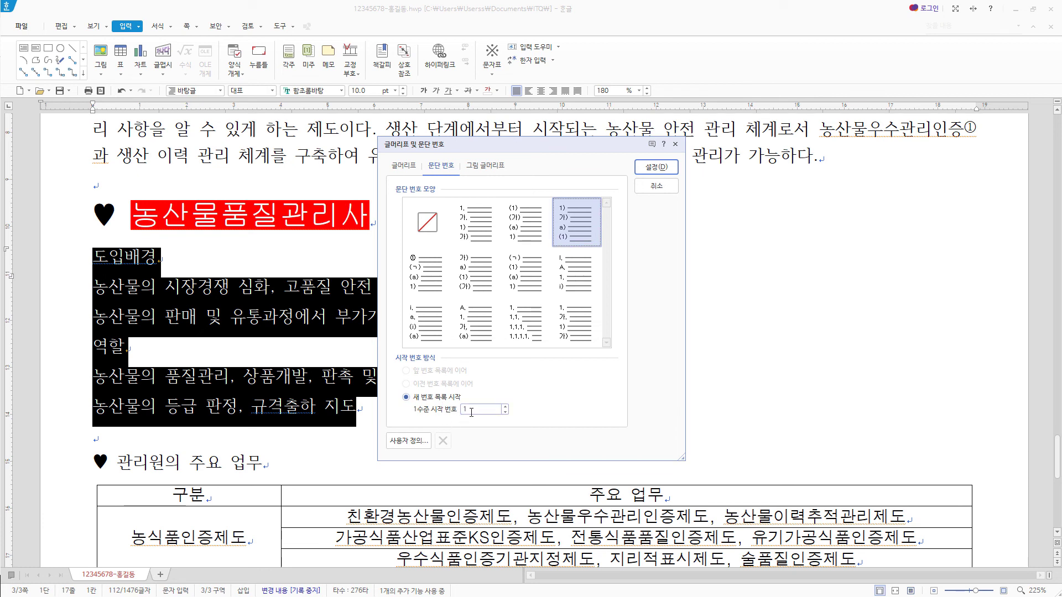
{"action": "left_click", "coordinate": [408, 441]}
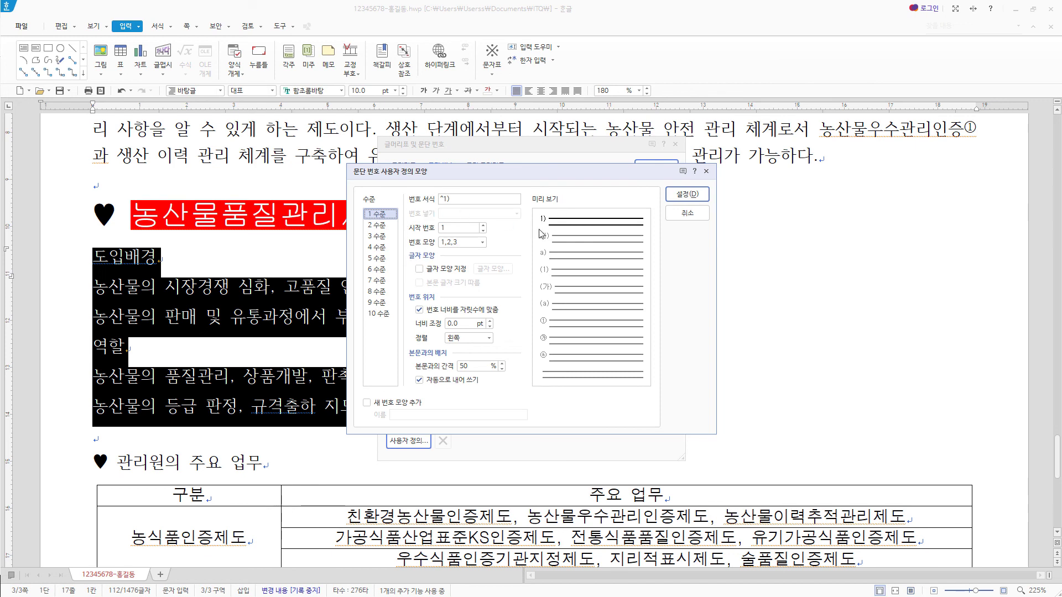
{"action": "double_click", "coordinate": [456, 323]}
{"action": "left_click", "coordinate": [470, 338]}
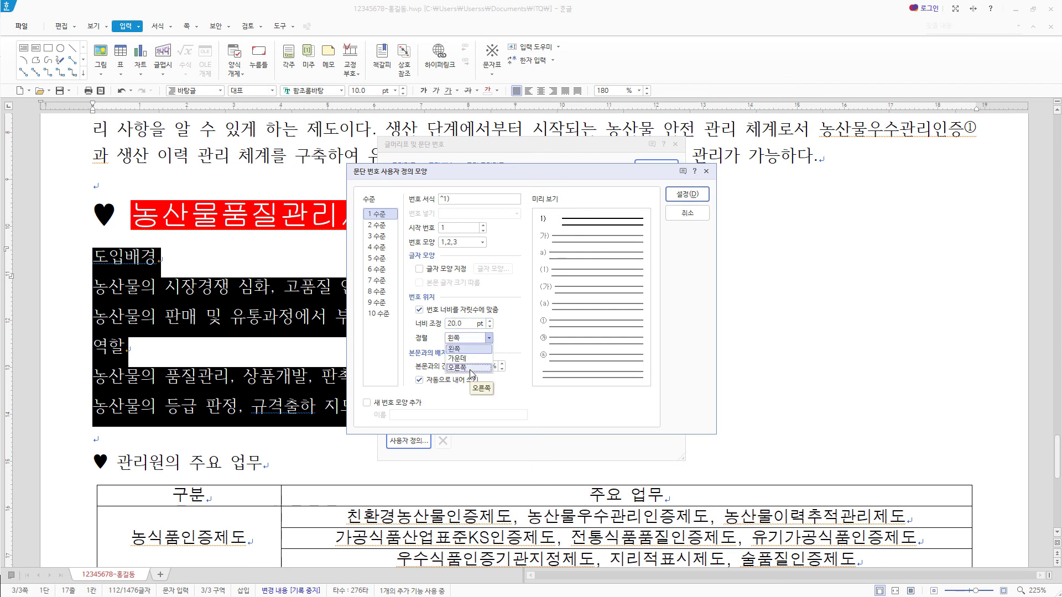
{"action": "left_click", "coordinate": [476, 372]}
- Customise numbering level 2 with a 30 pt width adjustment and right alignment, and apply the numbering to the six lines
{"action": "left_click", "coordinate": [387, 225]}
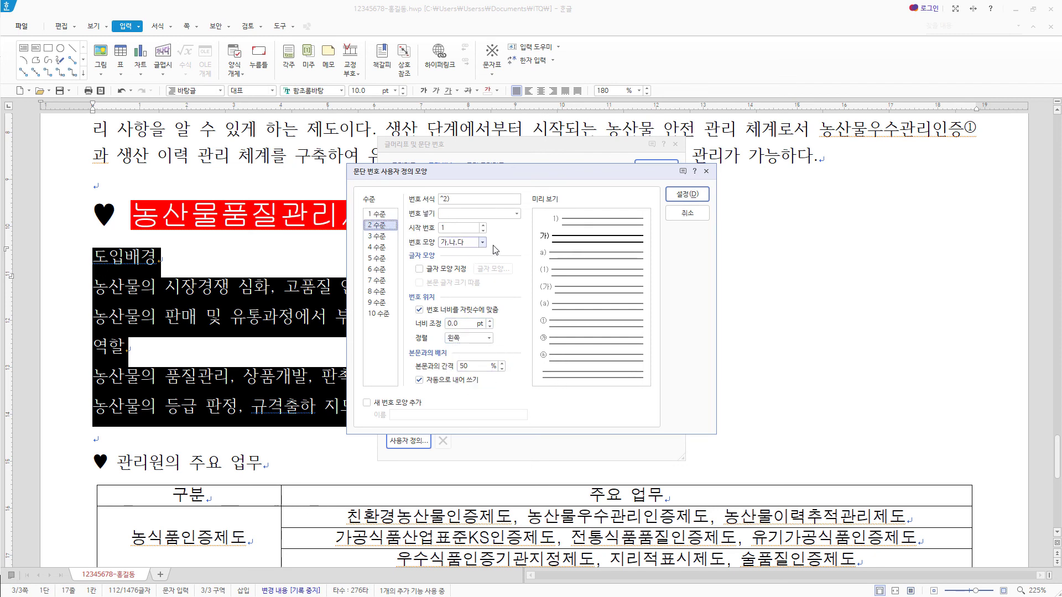
{"action": "double_click", "coordinate": [455, 323]}
{"action": "type", "text": "30"}
{"action": "left_click", "coordinate": [468, 338]}
{"action": "left_click", "coordinate": [463, 370]}
{"action": "left_click", "coordinate": [695, 203]}
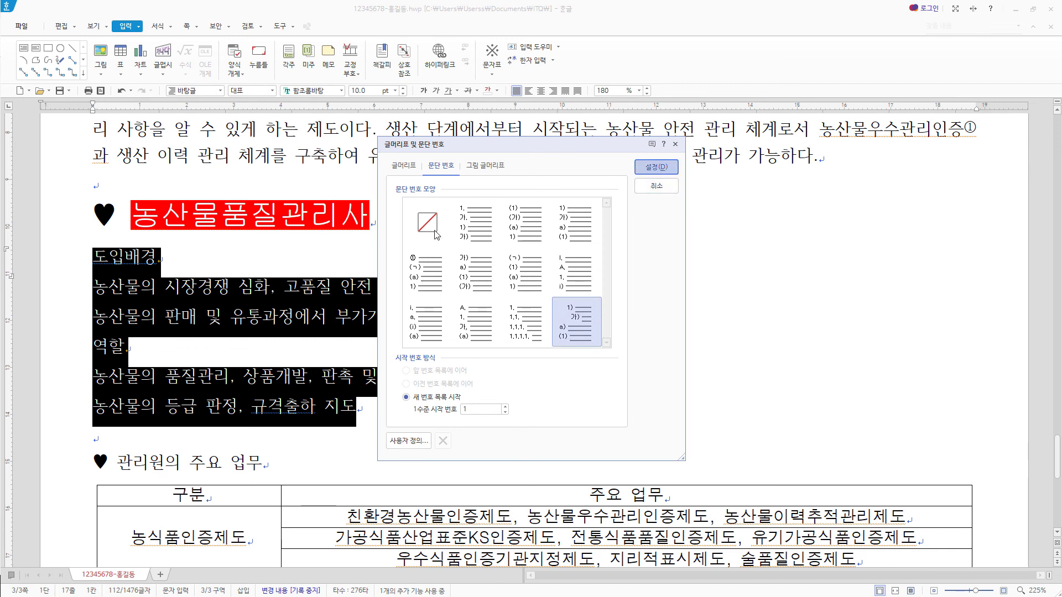
{"action": "left_click", "coordinate": [657, 167]}
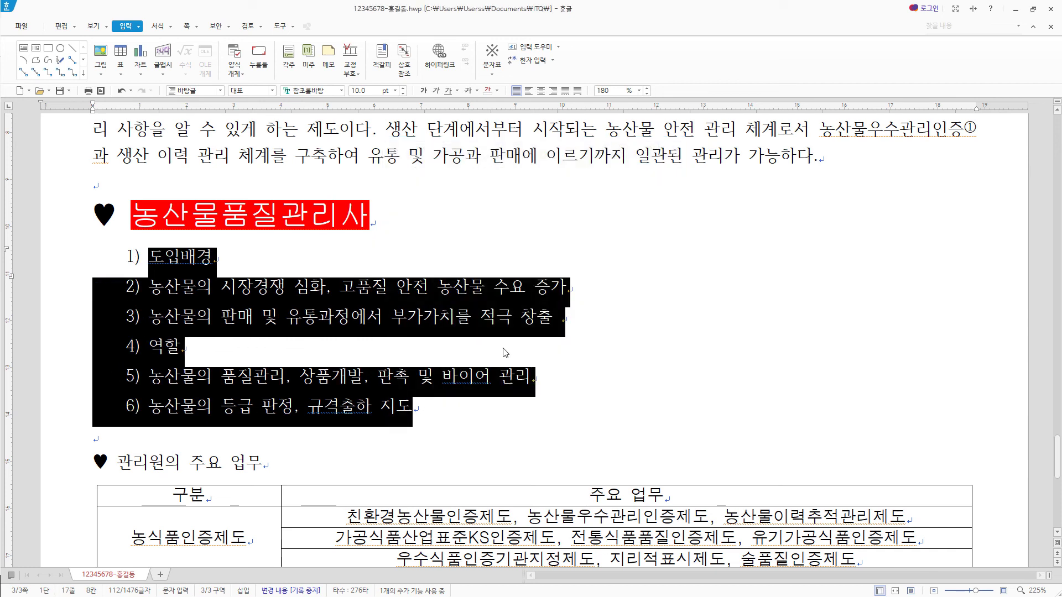
- Demote the two lines under 도입배경 and the two lines under 역할 to the second numbering level
{"action": "left_click", "coordinate": [582, 316]}
{"action": "left_click_drag", "start_coordinate": [578, 315], "coordinate": [116, 301]}
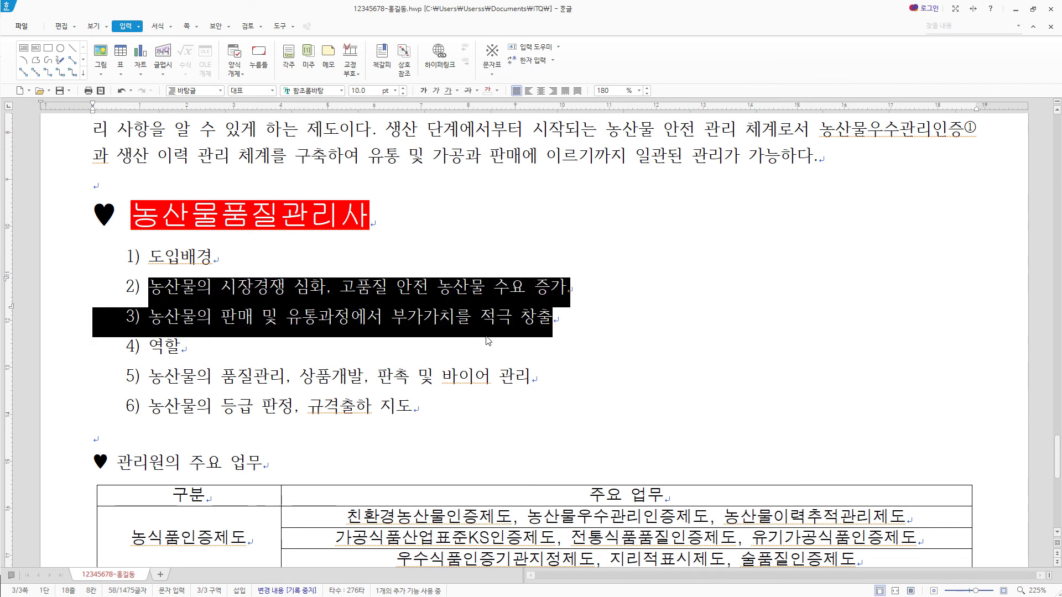
{"action": "left_click", "coordinate": [159, 26]}
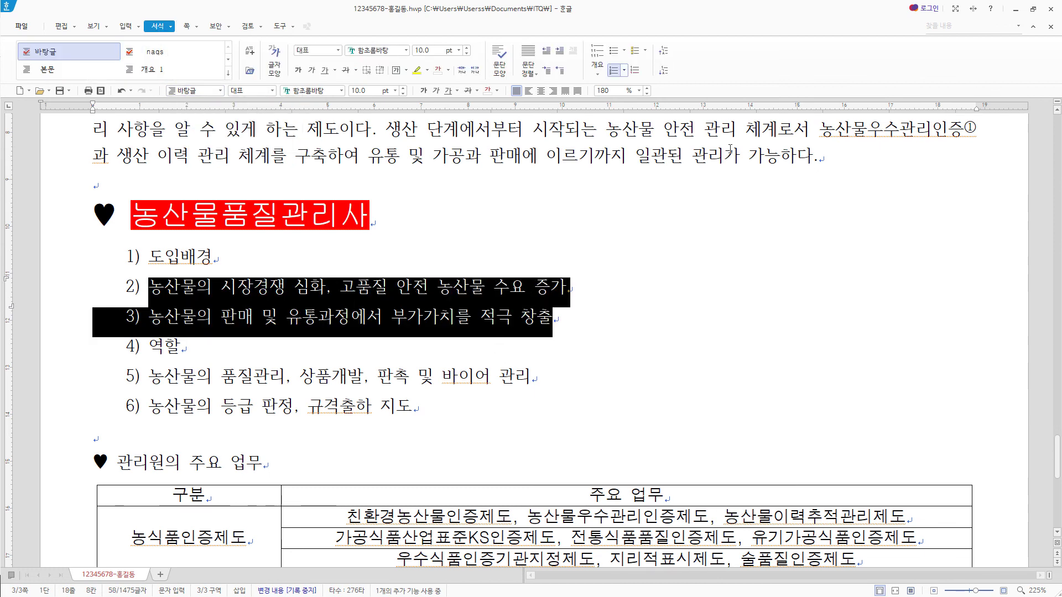
{"action": "left_click", "coordinate": [664, 71]}
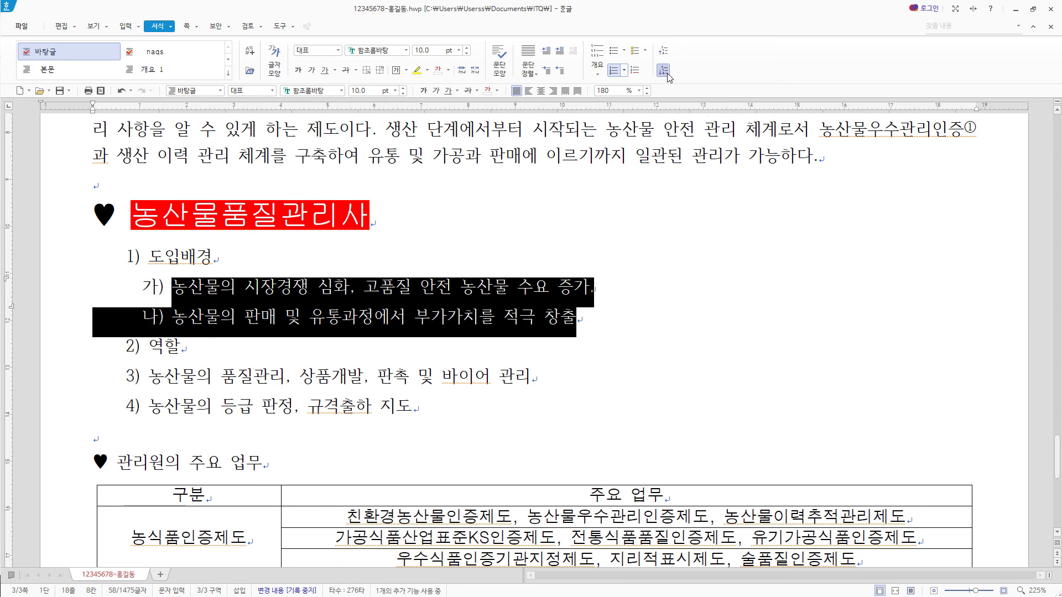
{"action": "left_click", "coordinate": [455, 413]}
{"action": "left_click_drag", "start_coordinate": [455, 414], "coordinate": [121, 388]}
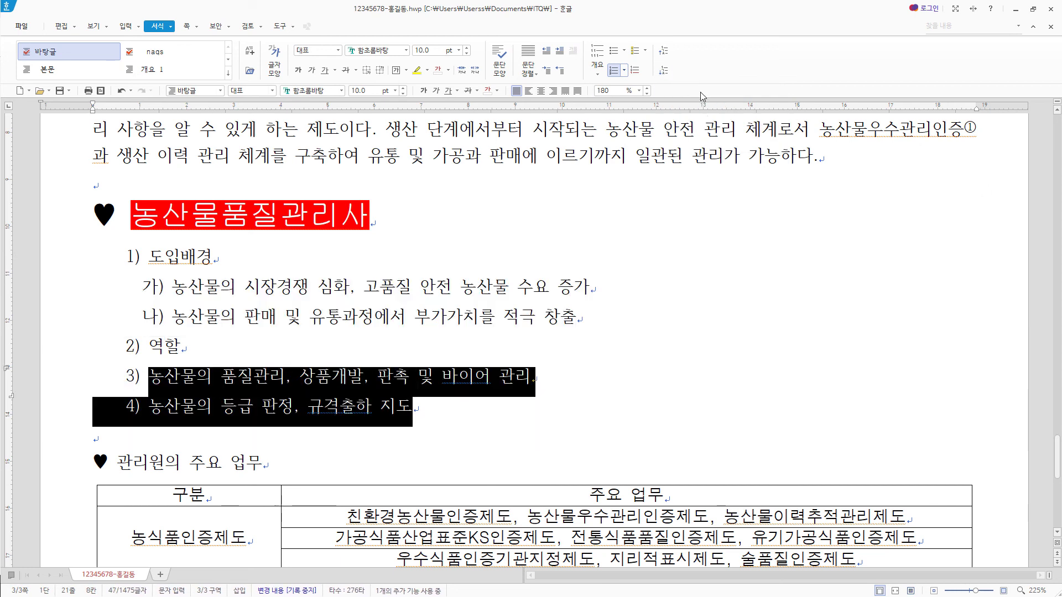
{"action": "left_click", "coordinate": [664, 70]}
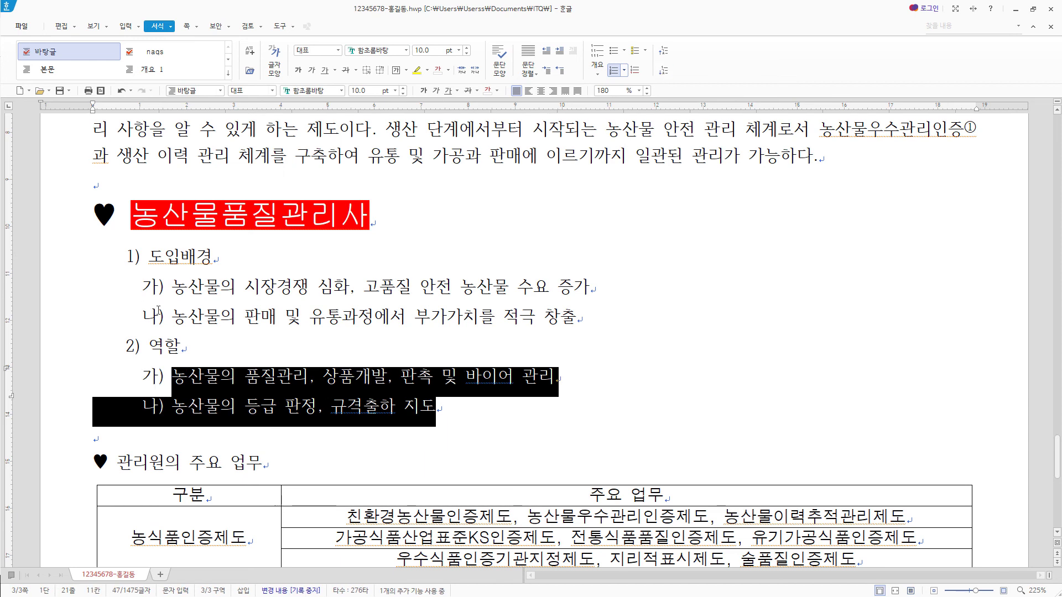
{"action": "left_click", "coordinate": [451, 411]}
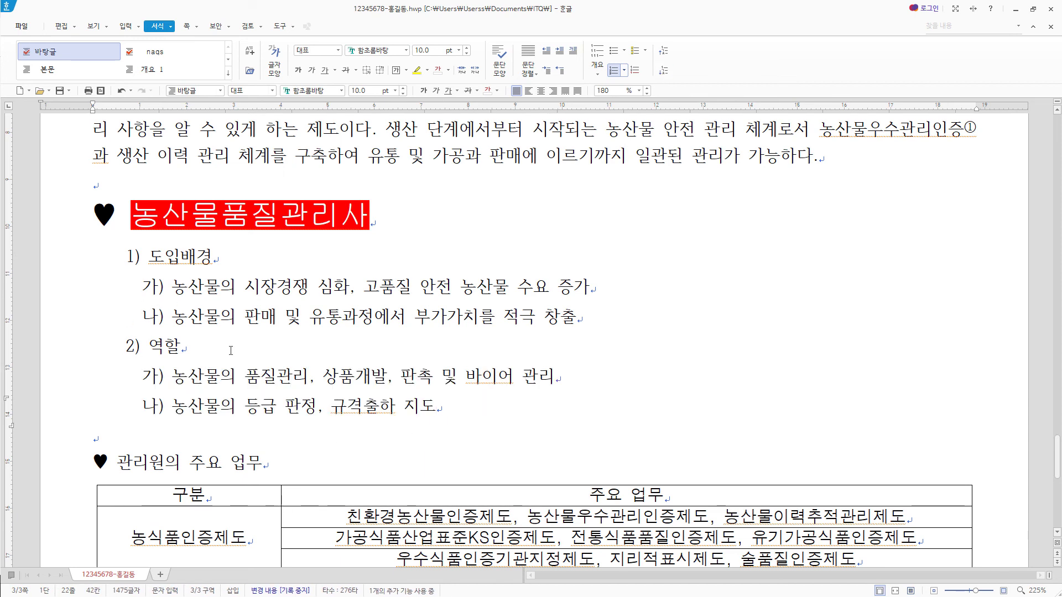
- Format the heading "♥ 관리원의 주요 업무" above the table in the 굴림 font at 18 pt
{"action": "scroll", "coordinate": [351, 349], "scroll_direction": "down", "scroll_amount": 3}
{"action": "left_click", "coordinate": [301, 392]}
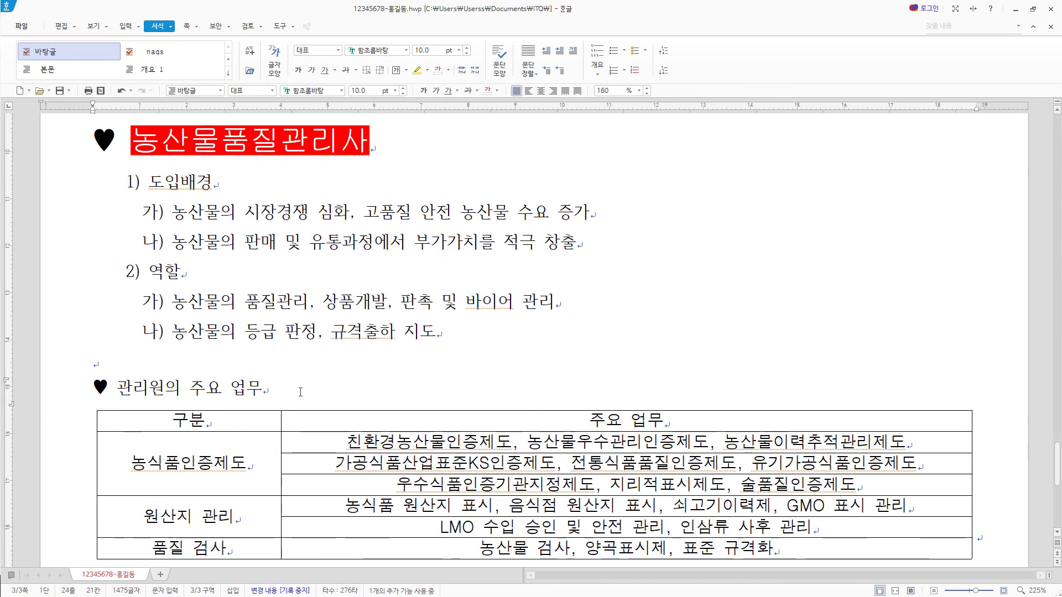
{"action": "left_click_drag", "start_coordinate": [293, 392], "coordinate": [46, 399]}
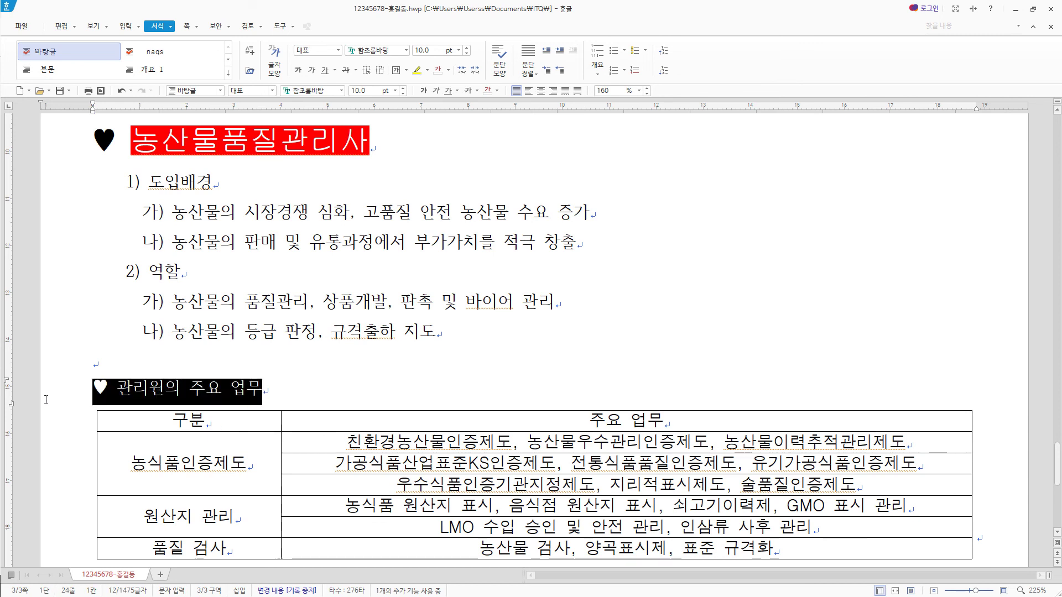
{"action": "left_click", "coordinate": [304, 90]}
{"action": "type", "text": "굴림"}
{"action": "key", "text": "Return"}
{"action": "left_click", "coordinate": [365, 92]}
{"action": "type", "text": "1"}
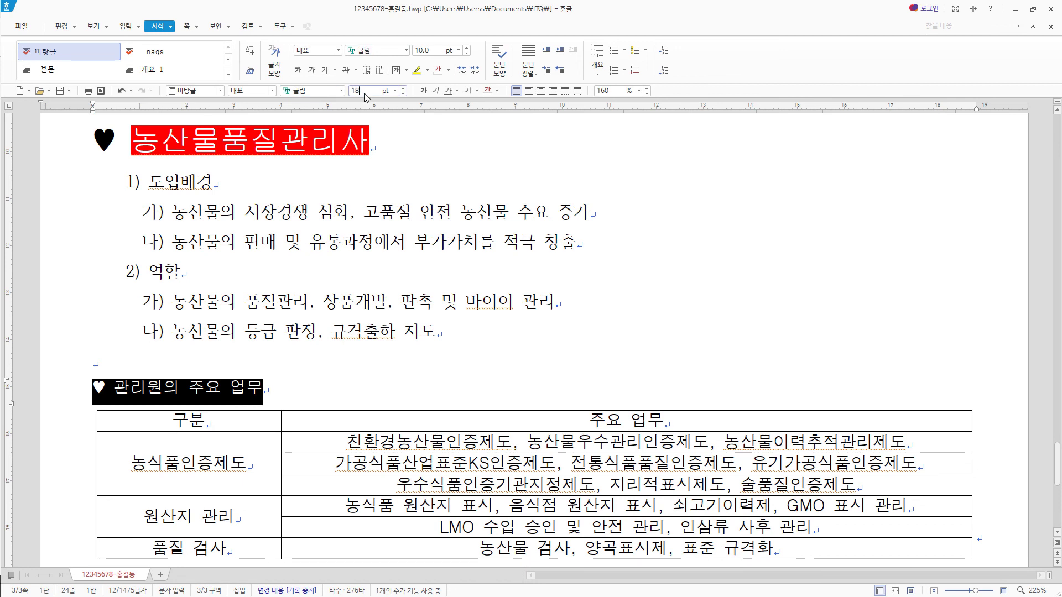
{"action": "type", "text": "8"}
{"action": "key", "text": "Return"}
{"action": "left_click_drag", "start_coordinate": [132, 394], "coordinate": [396, 396]}
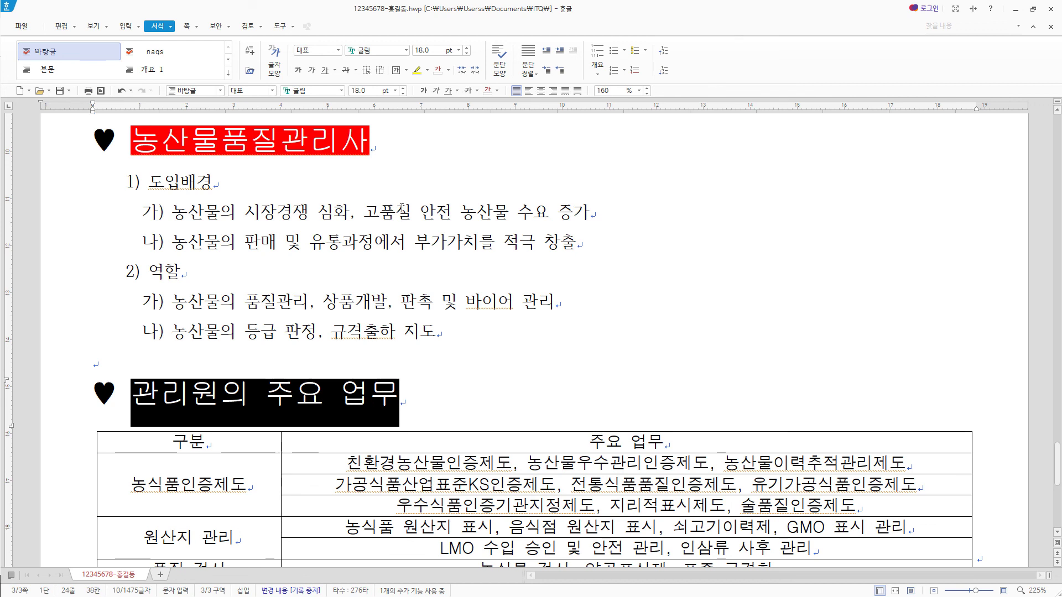
{"action": "left_click", "coordinate": [436, 90]}
{"action": "left_click", "coordinate": [134, 401]}
{"action": "key", "text": "ctrl+z"}
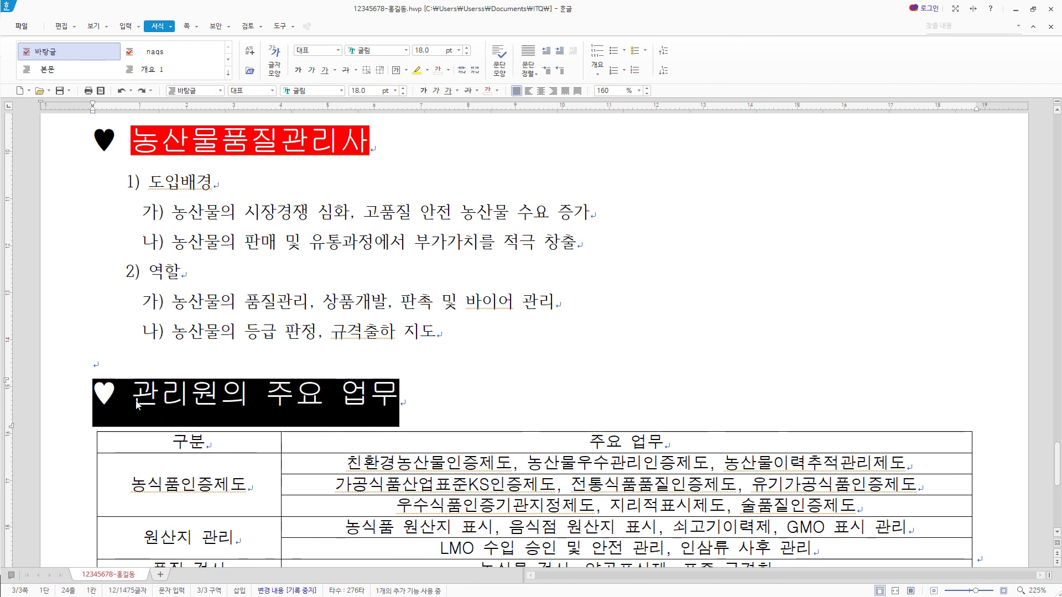
- Italicise the heading text "관리원의 주요 업무" above the table, leaving out the heart symbol
{"action": "left_click_drag", "start_coordinate": [134, 404], "coordinate": [378, 412]}
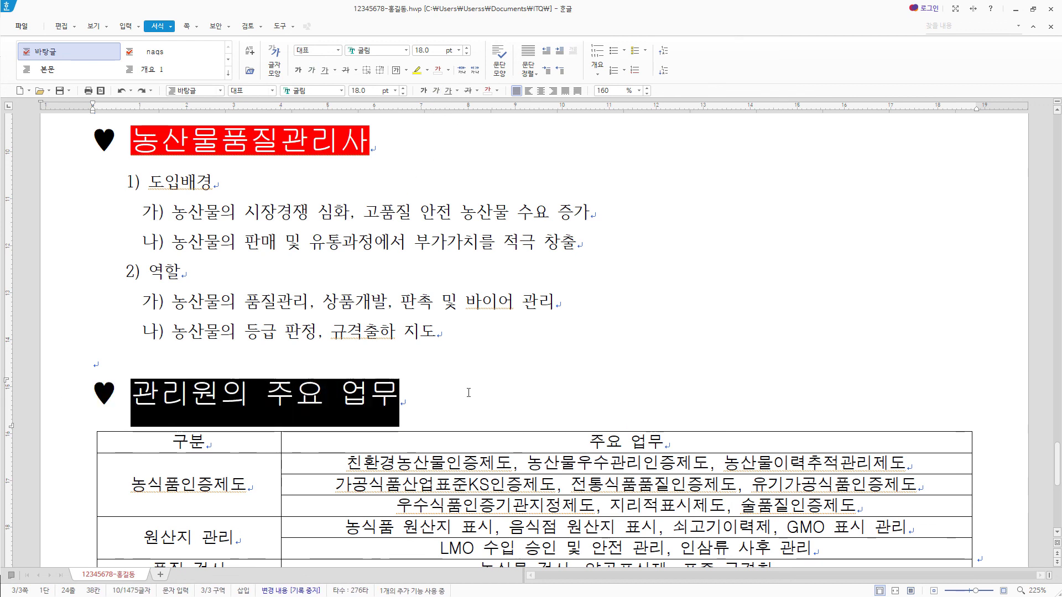
{"action": "left_click", "coordinate": [436, 90]}
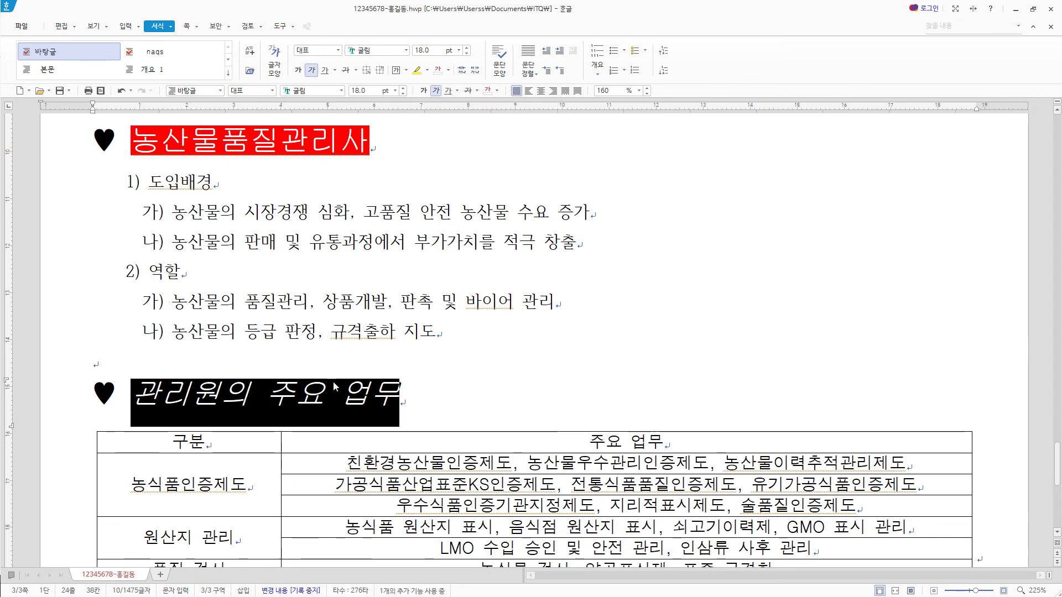
{"action": "left_click", "coordinate": [304, 379]}
- Add the ˇ-shaped emphasis mark above the characters of "관리원" in the heading above the table
{"action": "left_click_drag", "start_coordinate": [132, 403], "coordinate": [221, 401]}
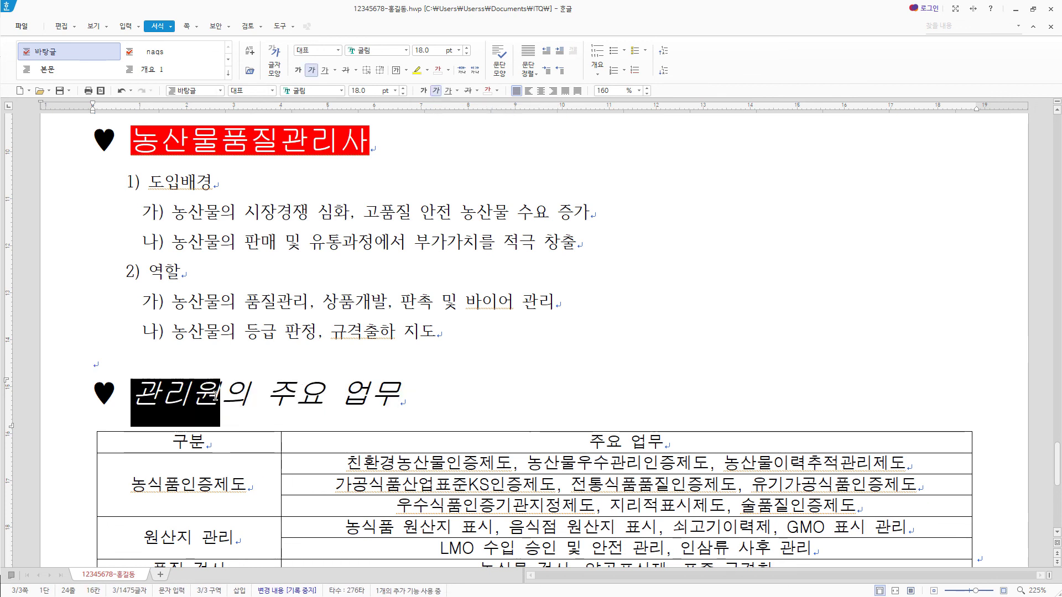
{"action": "right_click", "coordinate": [206, 394]}
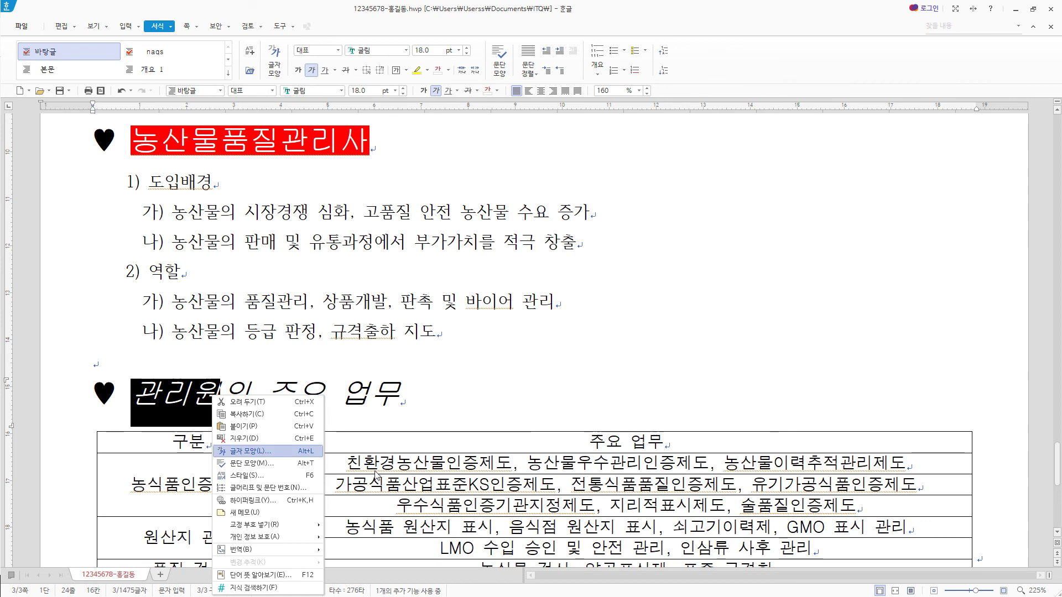
{"action": "left_click", "coordinate": [260, 451]}
{"action": "left_click", "coordinate": [425, 183]}
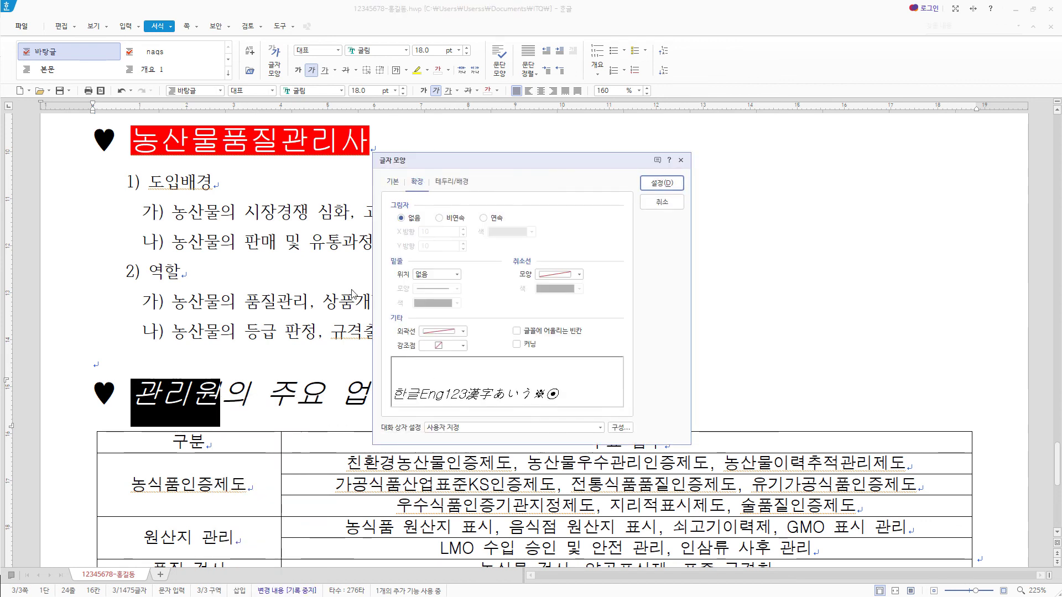
{"action": "left_click", "coordinate": [451, 346]}
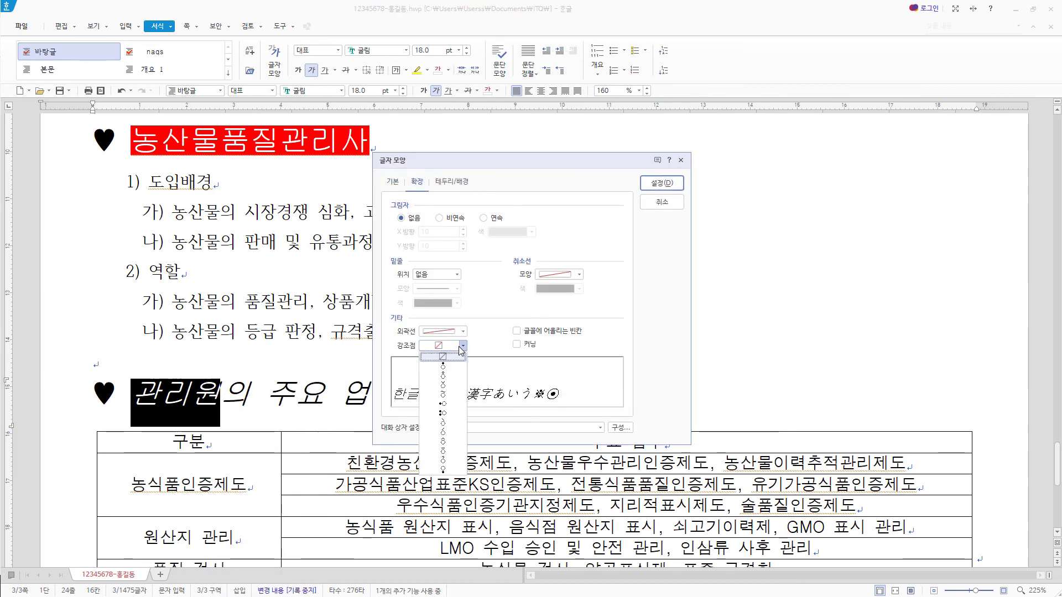
{"action": "left_click", "coordinate": [461, 385]}
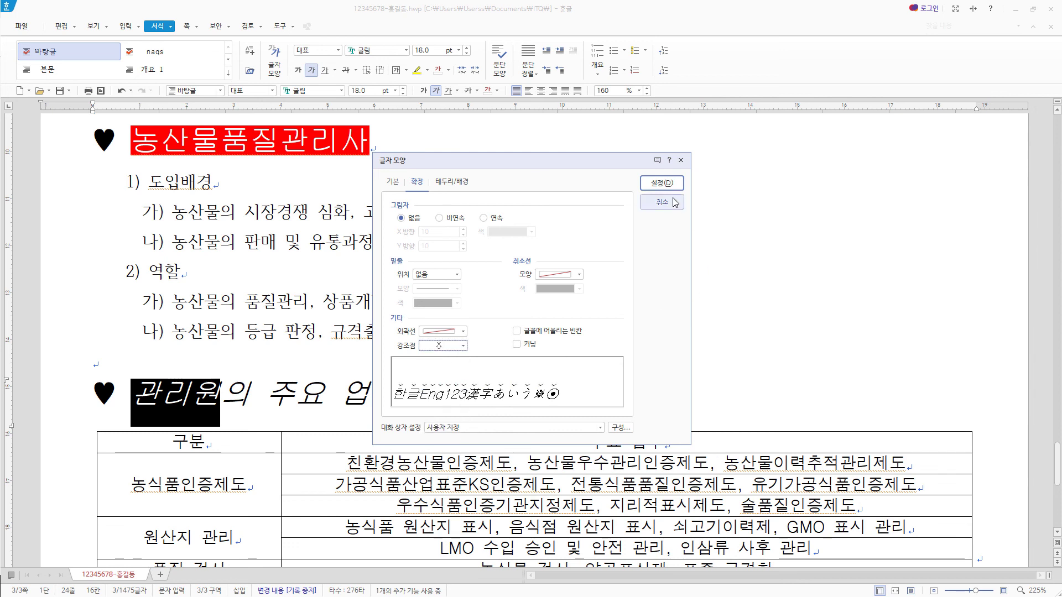
{"action": "left_click", "coordinate": [662, 183]}
- Add the same ˇ-shaped emphasis mark above the word "업무" at the end of the heading
{"action": "left_click_drag", "start_coordinate": [340, 396], "coordinate": [401, 395]}
{"action": "right_click", "coordinate": [391, 393]}
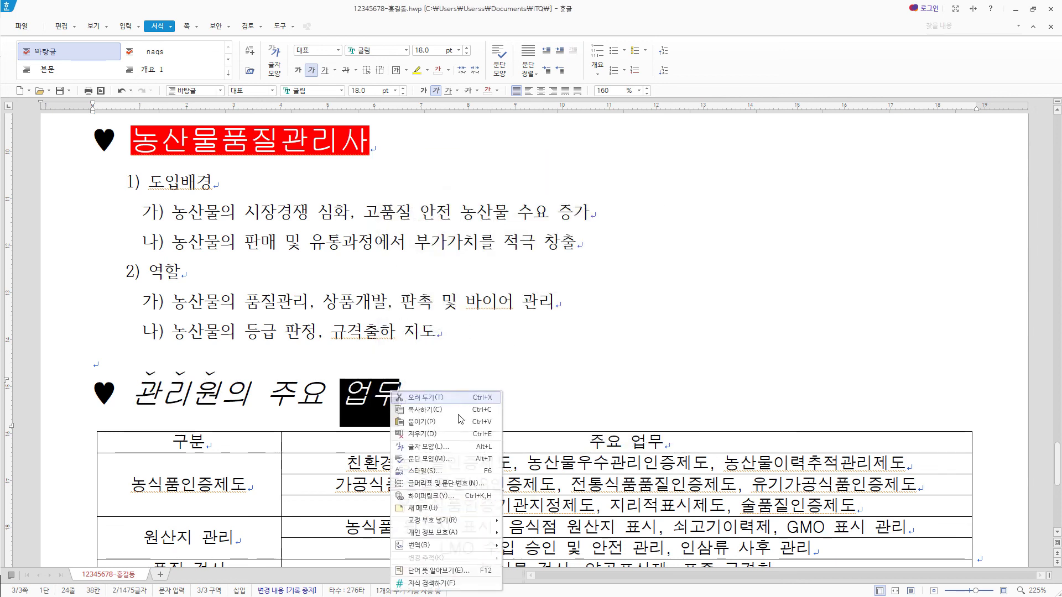
{"action": "left_click", "coordinate": [457, 446]}
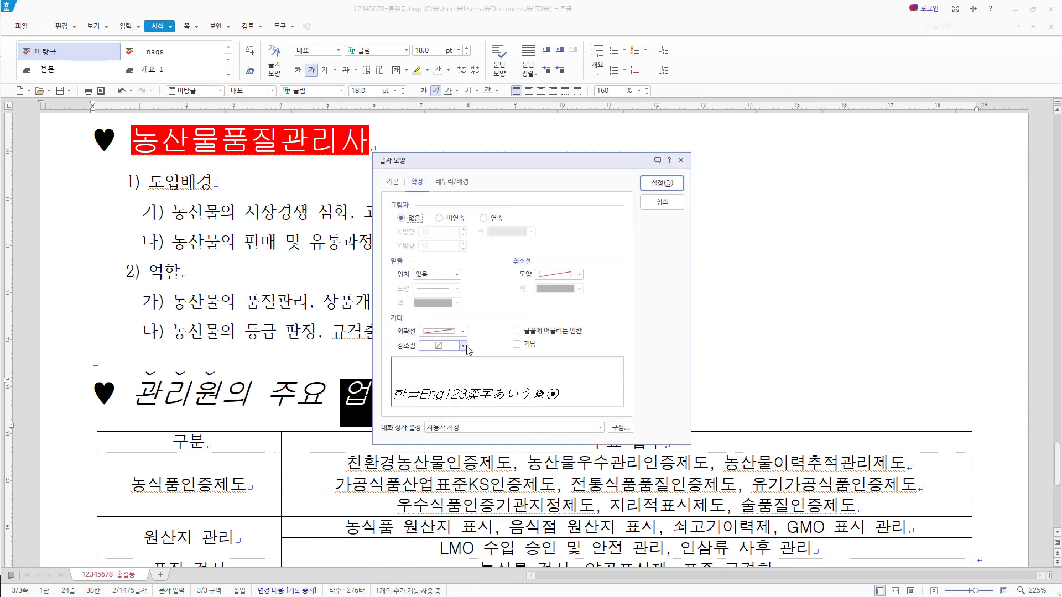
{"action": "left_click", "coordinate": [463, 346]}
{"action": "left_click", "coordinate": [467, 387]}
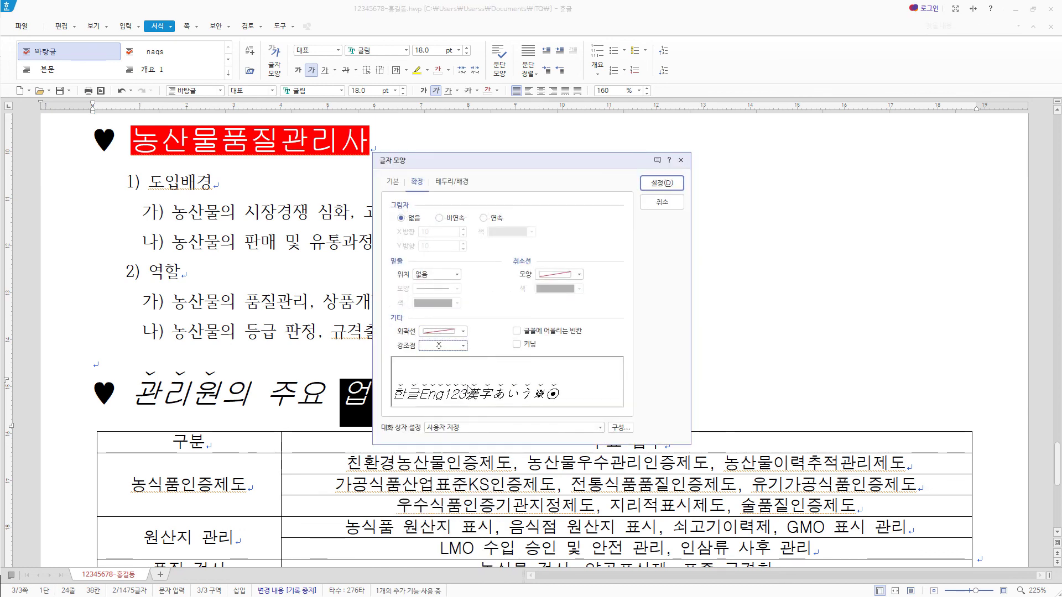
{"action": "left_click", "coordinate": [662, 184]}
- Select all cells of the table under the heading and give its top and bottom borders a double line
{"action": "scroll", "coordinate": [449, 458], "scroll_direction": "down", "scroll_amount": 2}
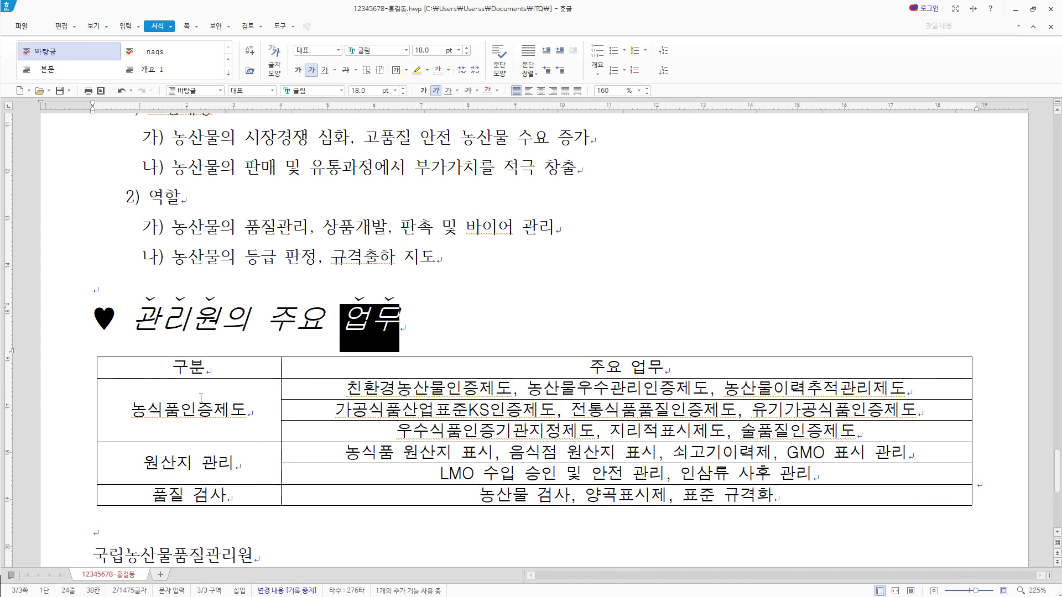
{"action": "left_click_drag", "start_coordinate": [197, 368], "coordinate": [723, 500]}
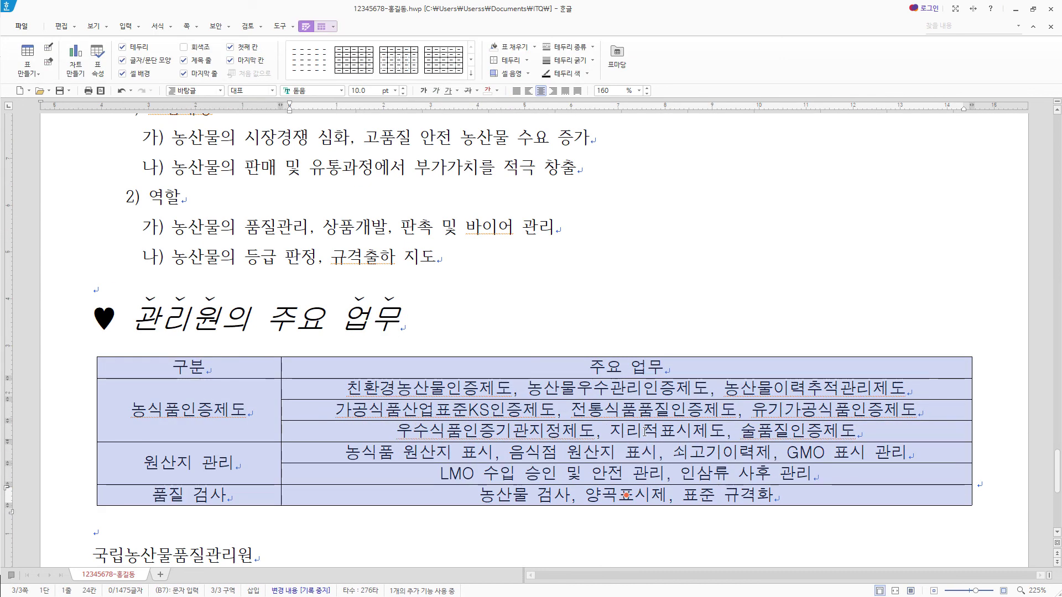
{"action": "key", "text": "l"}
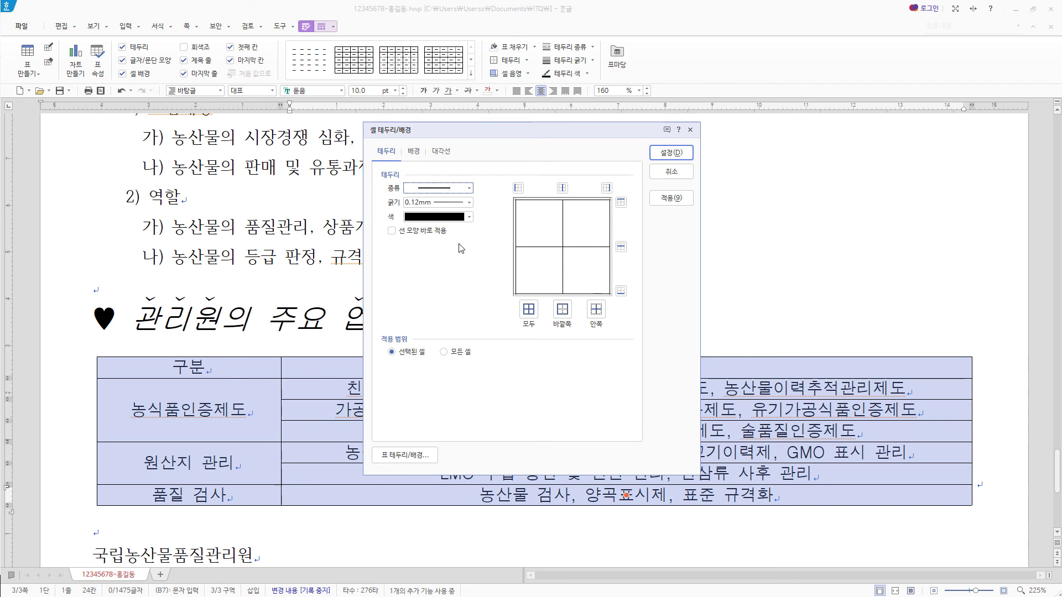
{"action": "left_click", "coordinate": [469, 188]}
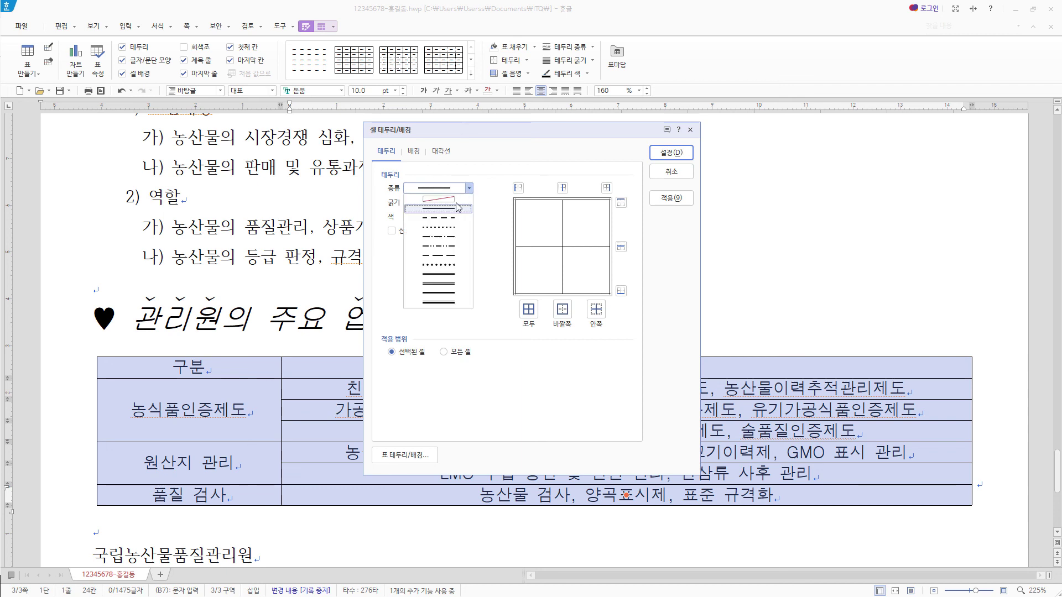
{"action": "left_click", "coordinate": [446, 275]}
{"action": "left_click", "coordinate": [621, 203]}
{"action": "left_click", "coordinate": [622, 291]}
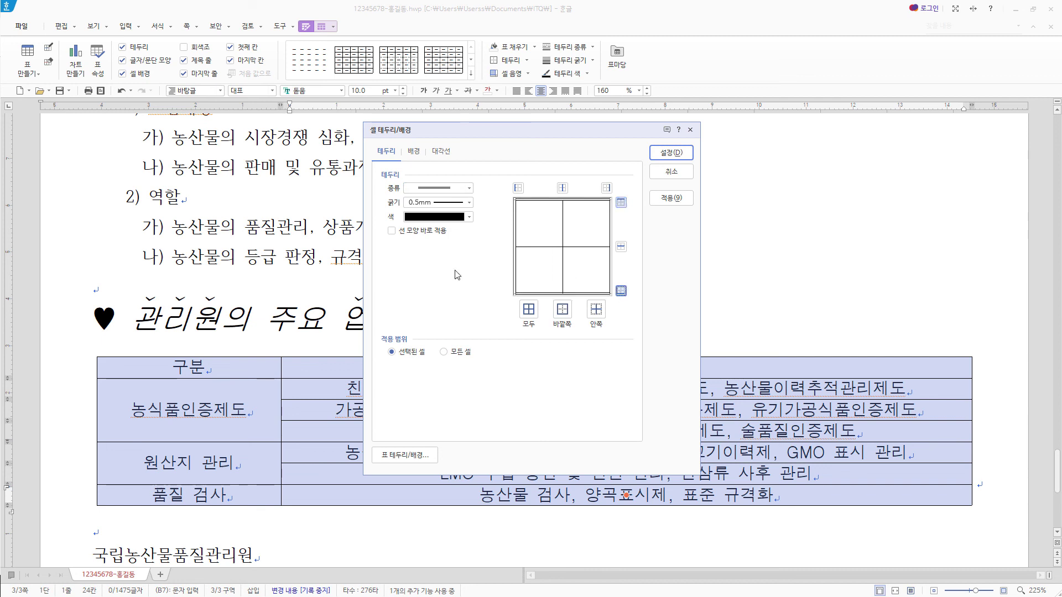
- Set the table's left and right outer borders to no line and apply the border settings
{"action": "left_click", "coordinate": [467, 188]}
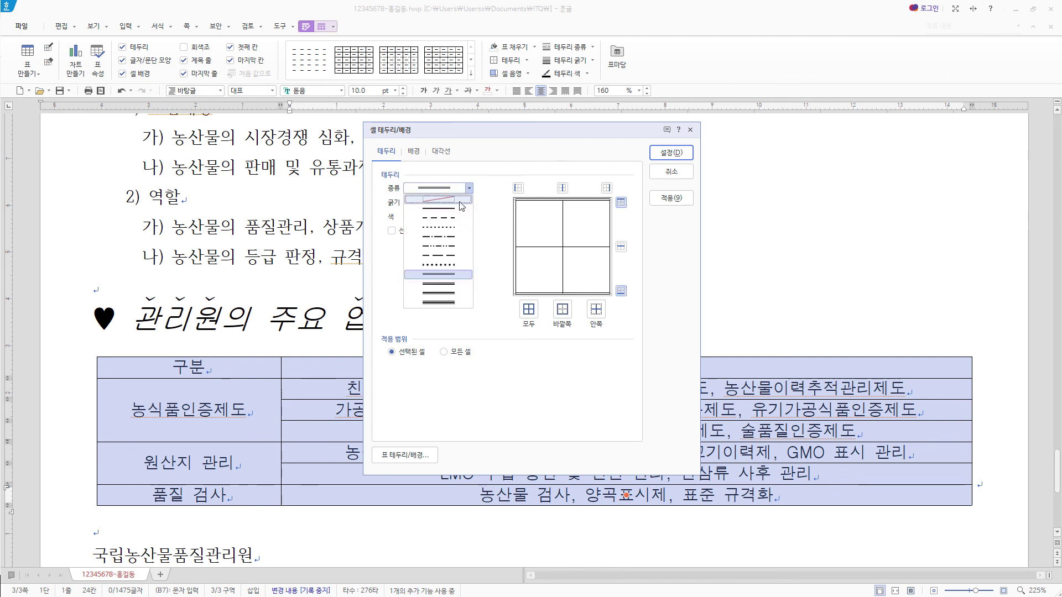
{"action": "left_click", "coordinate": [460, 201]}
{"action": "left_click", "coordinate": [518, 188]}
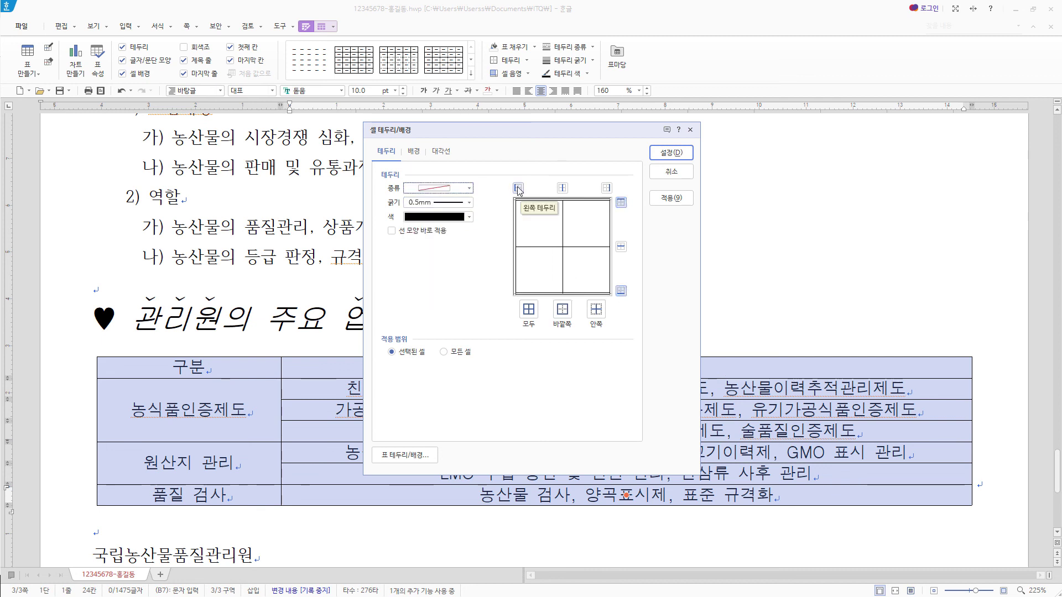
{"action": "left_click", "coordinate": [606, 188]}
{"action": "key", "text": "Return"}
- Give the table's header row (구분, 주요 업무) a double line as its bottom border
{"action": "left_click", "coordinate": [328, 369]}
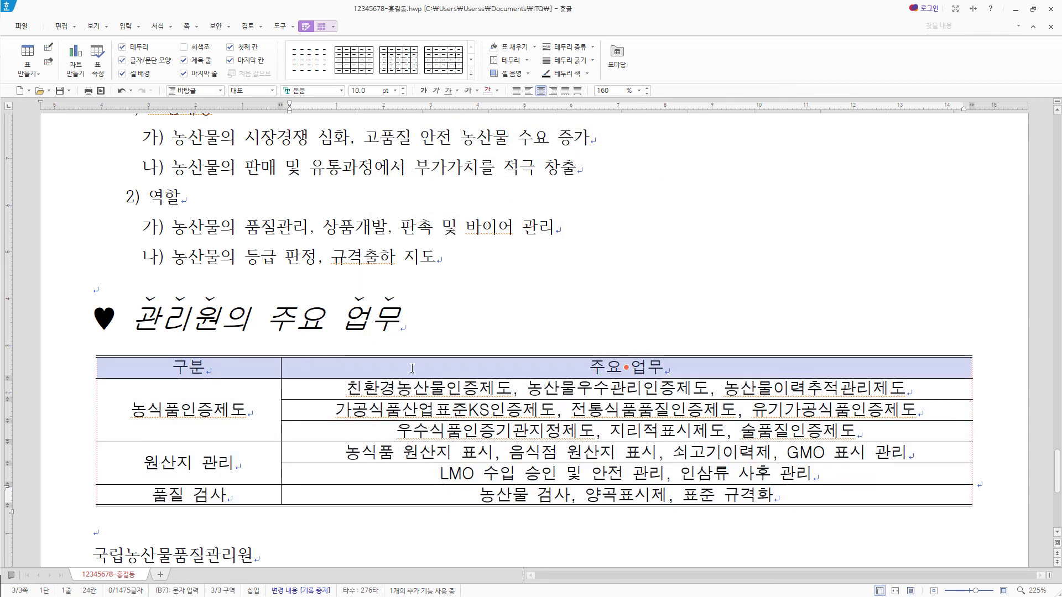
{"action": "left_click", "coordinate": [708, 370]}
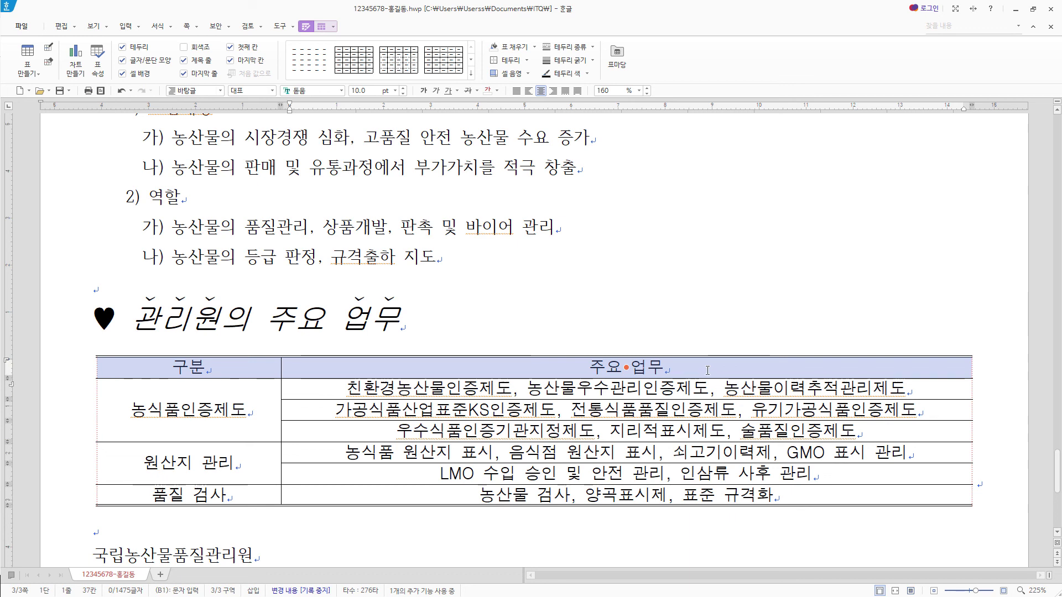
{"action": "key", "text": "l"}
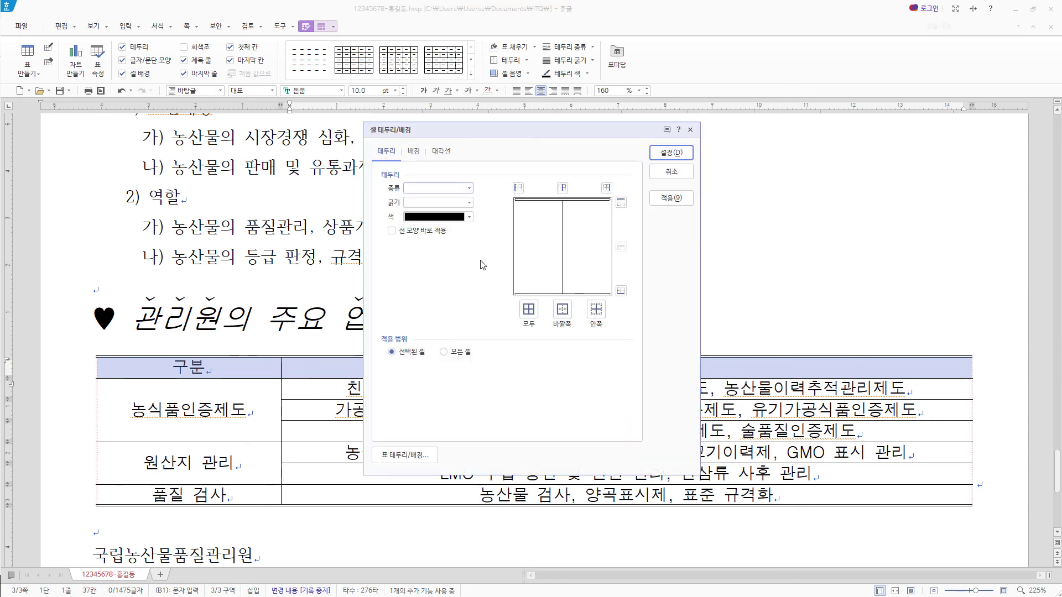
{"action": "left_click", "coordinate": [469, 189]}
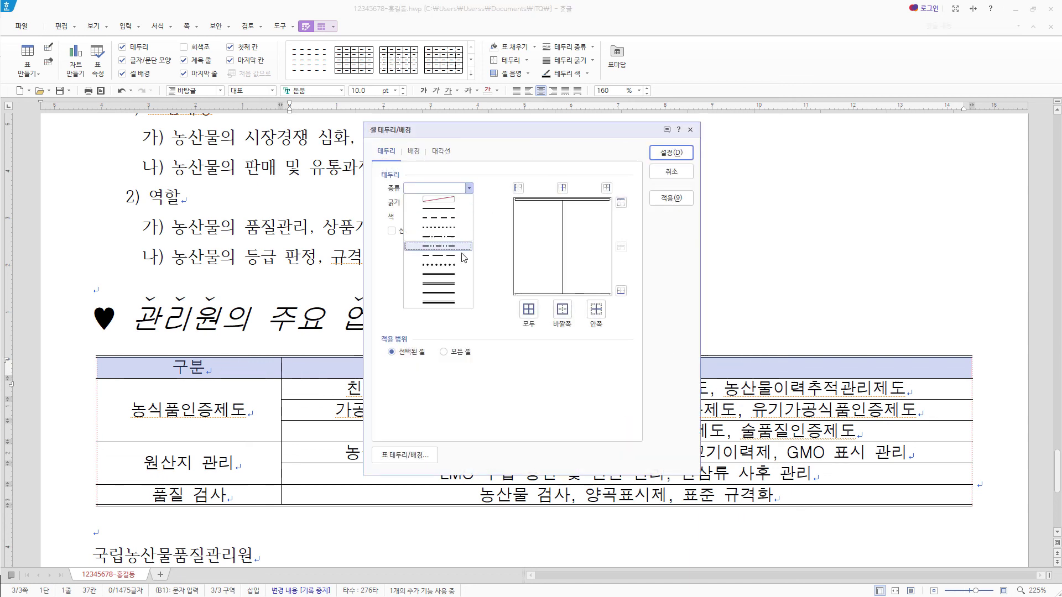
{"action": "left_click", "coordinate": [462, 286]}
{"action": "left_click", "coordinate": [621, 292]}
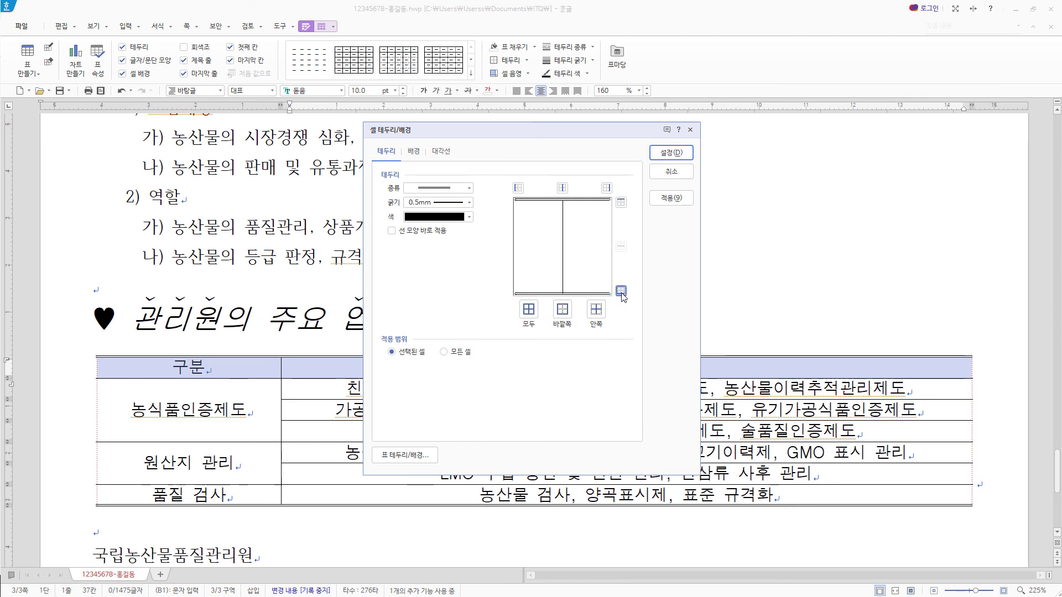
- Fill the header row with a 왼쪽 대각선 gradient from white to yellow and apply the cell settings
{"action": "left_click", "coordinate": [414, 153]}
{"action": "left_click", "coordinate": [424, 245]}
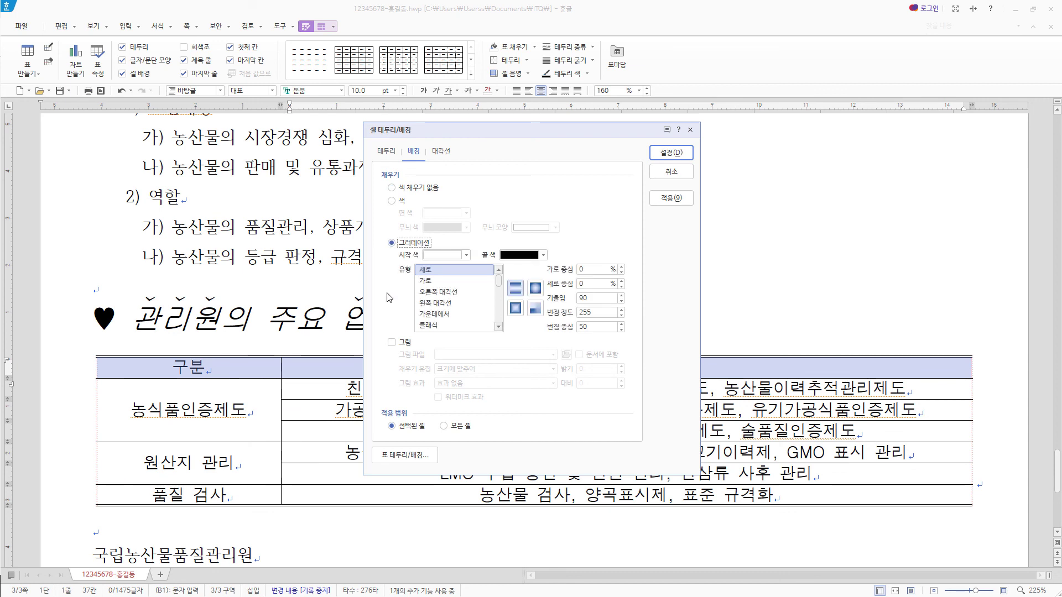
{"action": "left_click", "coordinate": [437, 303]}
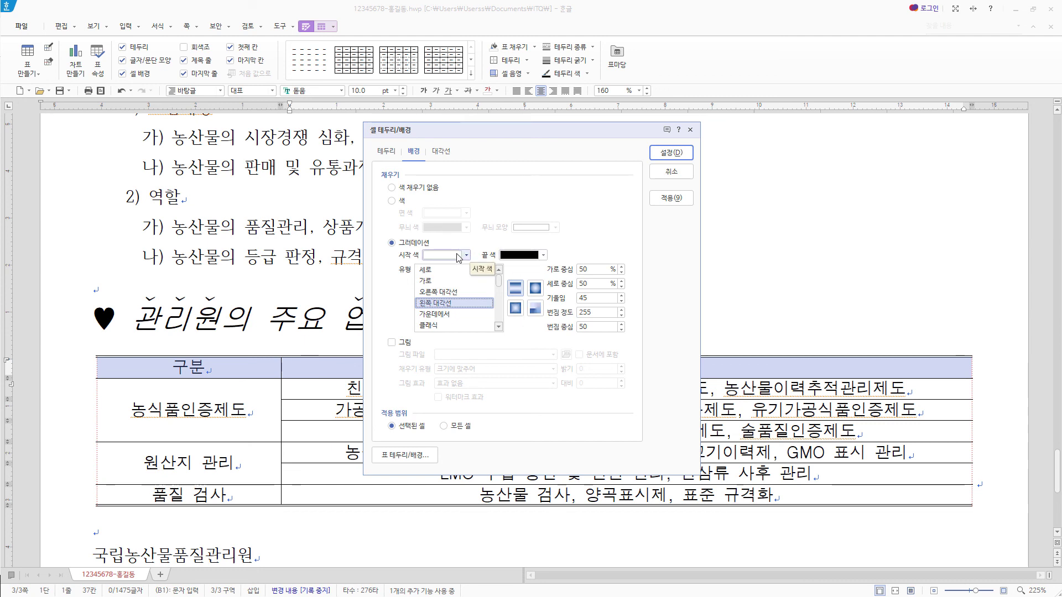
{"action": "left_click", "coordinate": [543, 256]}
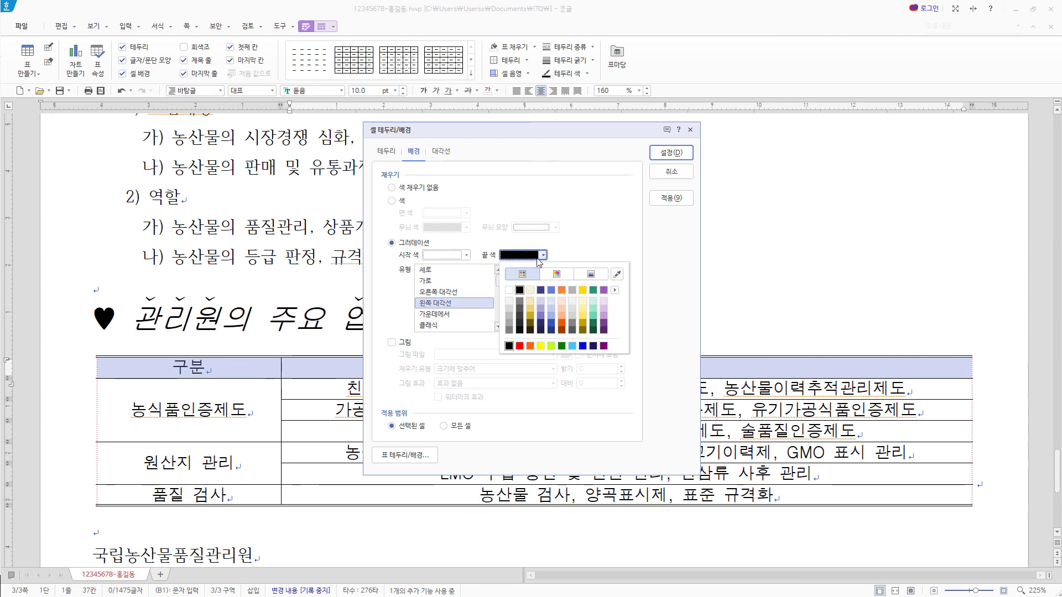
{"action": "left_click", "coordinate": [541, 346]}
{"action": "left_click", "coordinate": [671, 153]}
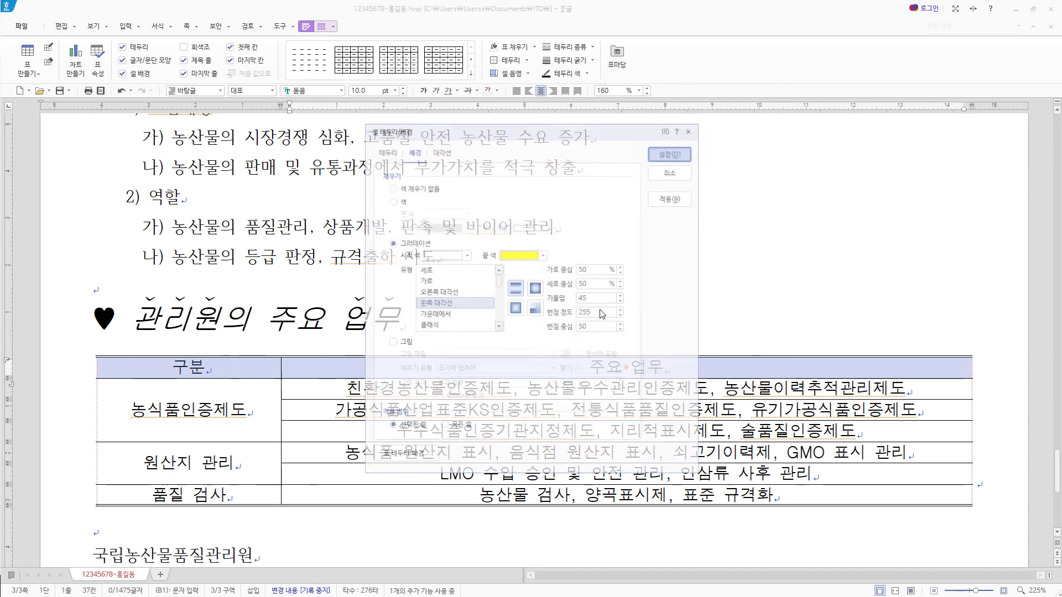
- Select all cells of the table and increase the height of its rows slightly
{"action": "scroll", "coordinate": [250, 280], "scroll_direction": "down", "scroll_amount": 2}
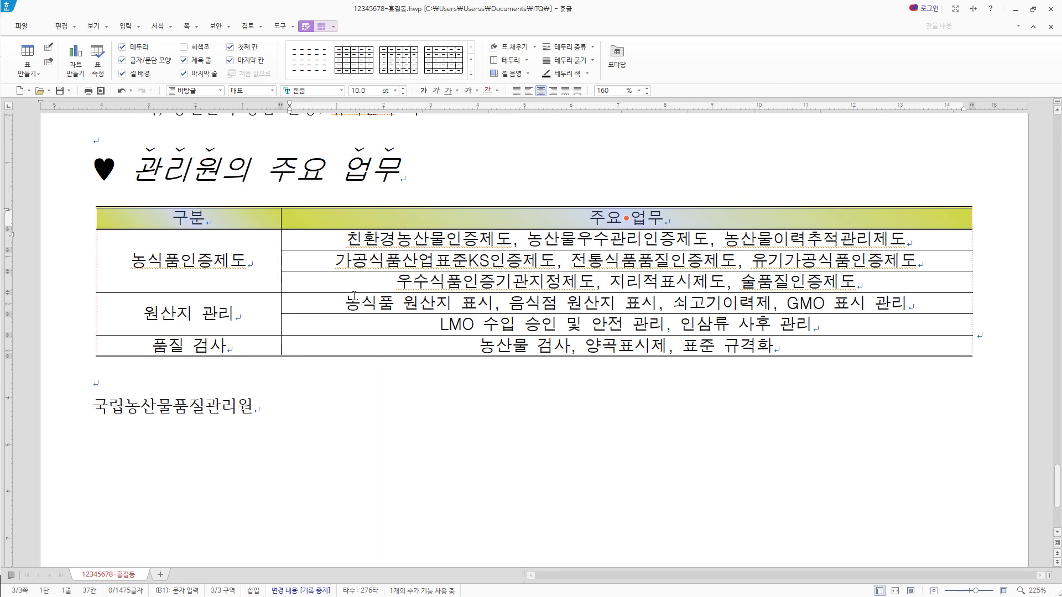
{"action": "left_click_drag", "start_coordinate": [276, 237], "coordinate": [524, 361]}
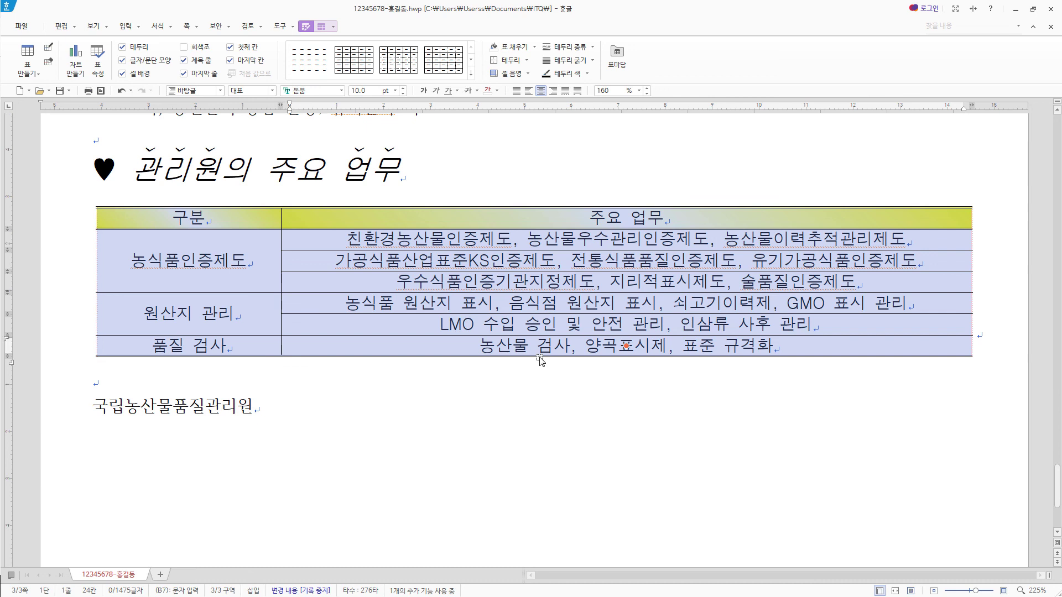
{"action": "key", "text": "ctrl+Down"}
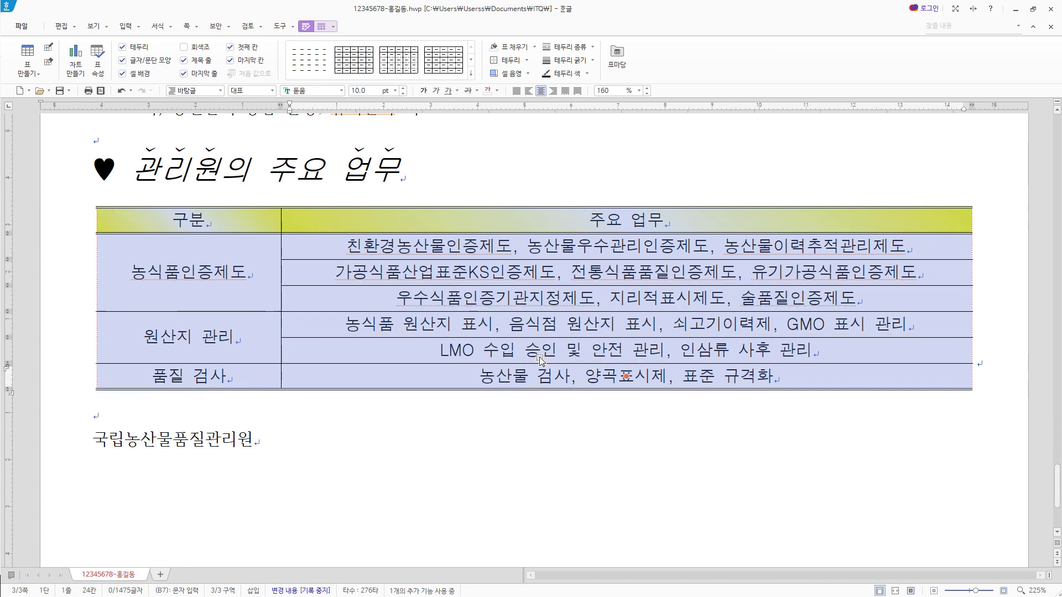
- Format the organisation name 국립농산물품질관리원 below the table in 궁서 font, 24 pt, bold
{"action": "scroll", "coordinate": [387, 398], "scroll_direction": "down", "scroll_amount": 2}
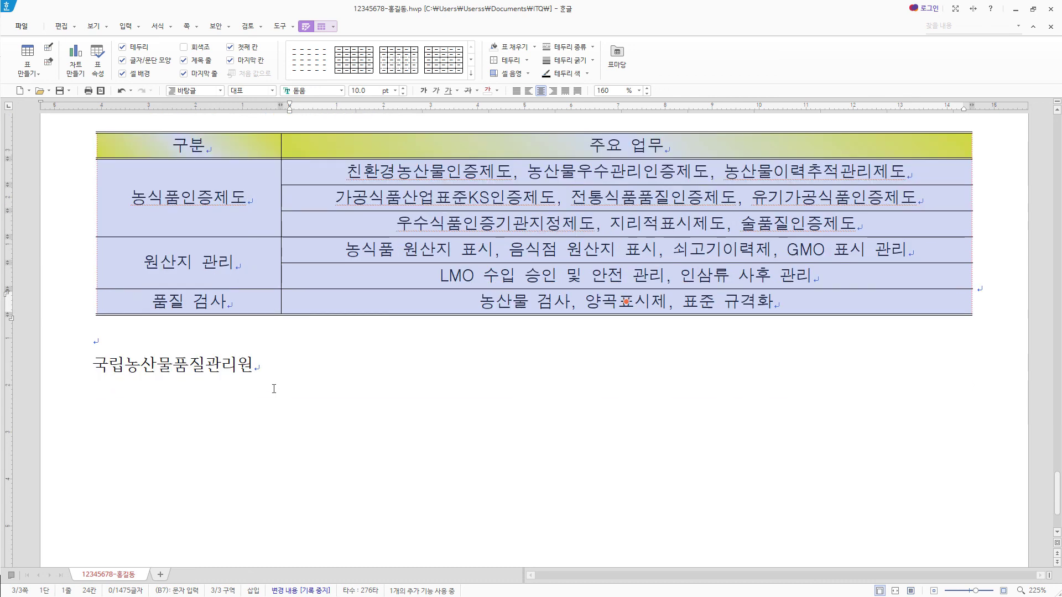
{"action": "left_click_drag", "start_coordinate": [303, 365], "coordinate": [91, 366]}
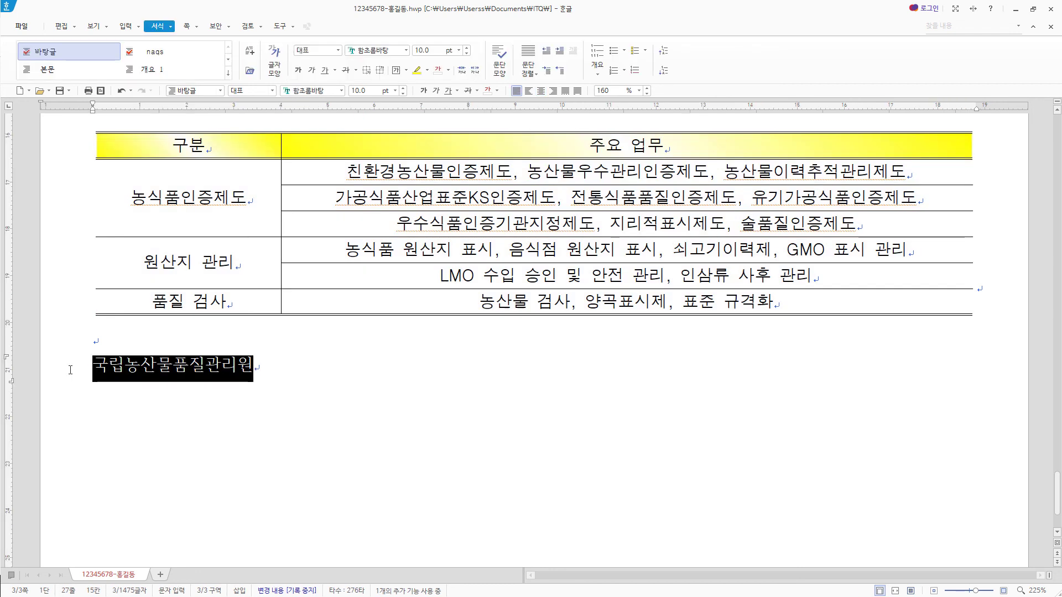
{"action": "right_click", "coordinate": [159, 372]}
{"action": "left_click", "coordinate": [232, 430]}
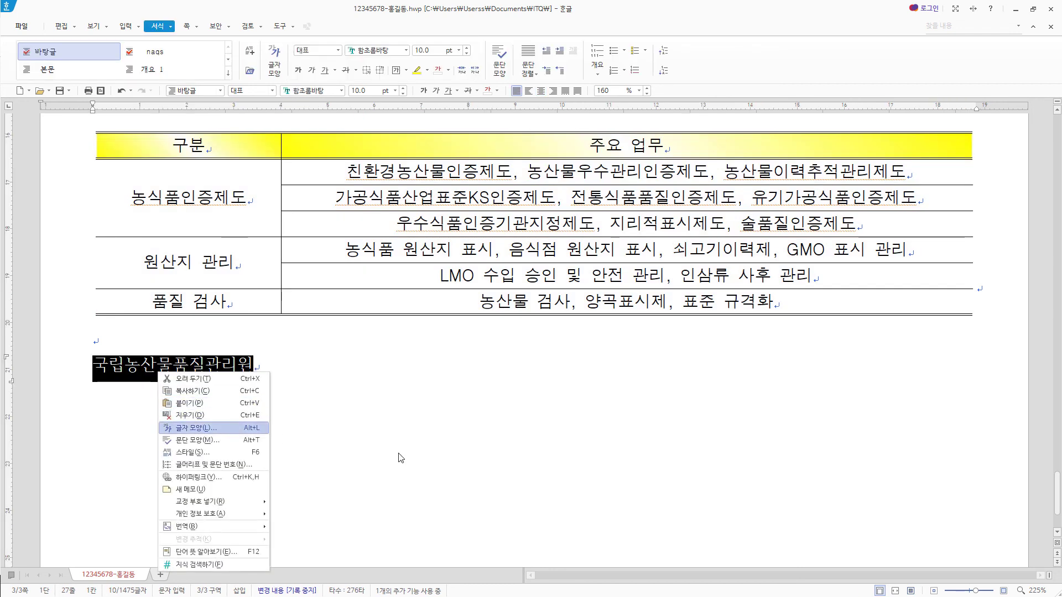
{"action": "left_click", "coordinate": [398, 186]}
{"action": "left_click", "coordinate": [525, 233]}
{"action": "type", "text": "궁서"}
{"action": "key", "text": "Return"}
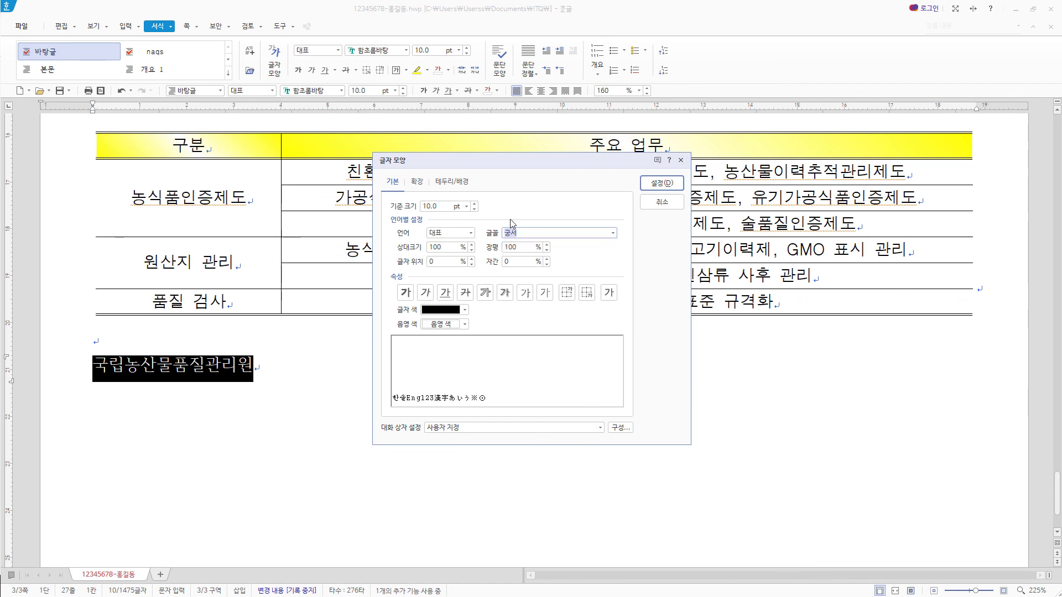
{"action": "left_click", "coordinate": [427, 206]}
{"action": "type", "text": "24"}
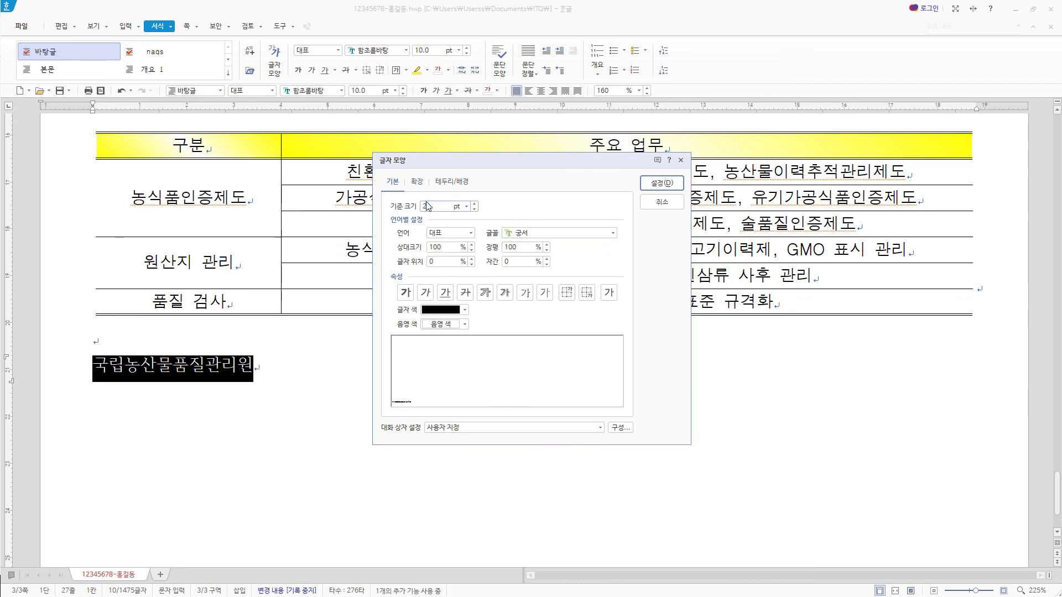
{"action": "left_click", "coordinate": [410, 295]}
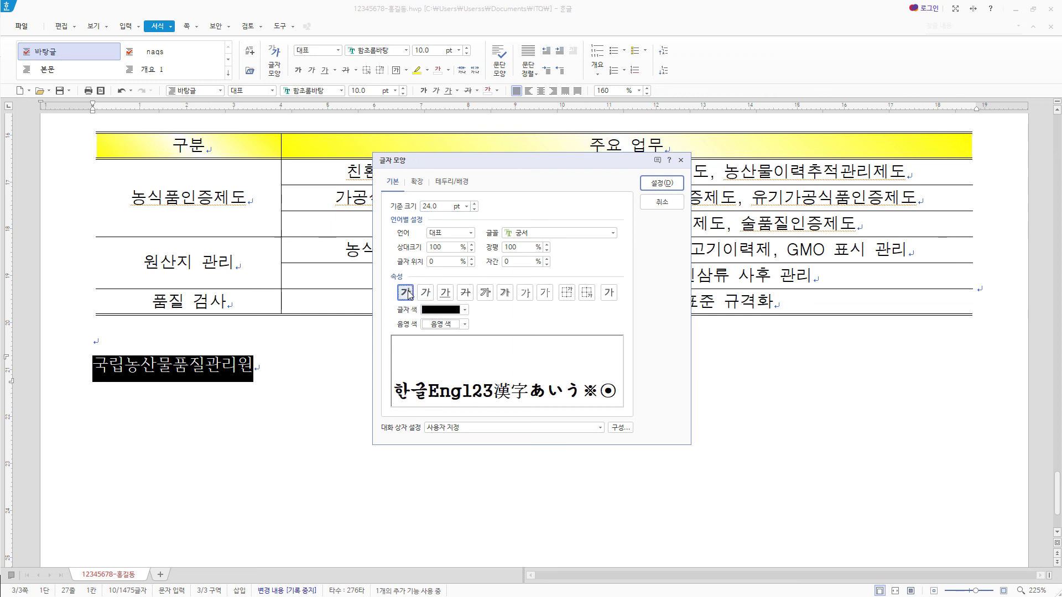
- Set the organisation name's character width (장평) to 95%, apply the character formatting and right-align the line
{"action": "left_click", "coordinate": [515, 247]}
{"action": "type", "text": "95"}
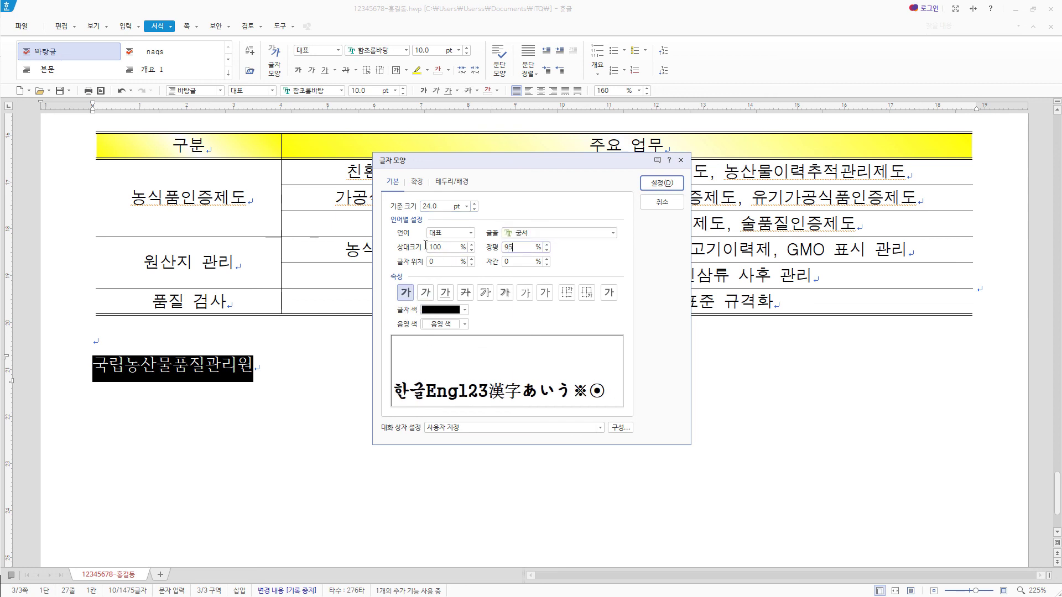
{"action": "left_click", "coordinate": [646, 186]}
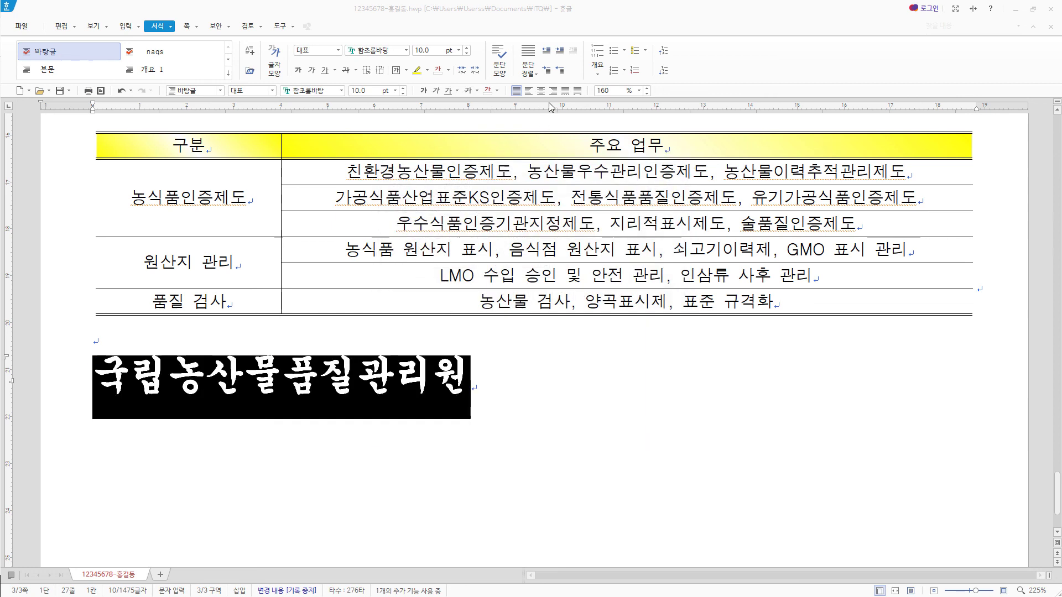
{"action": "left_click", "coordinate": [554, 90]}
- From the empty line below the table, insert page numbers at the page's bottom right in i,ii,iii format, without dashes, starting at 2
{"action": "scroll", "coordinate": [503, 407], "scroll_direction": "down", "scroll_amount": 3}
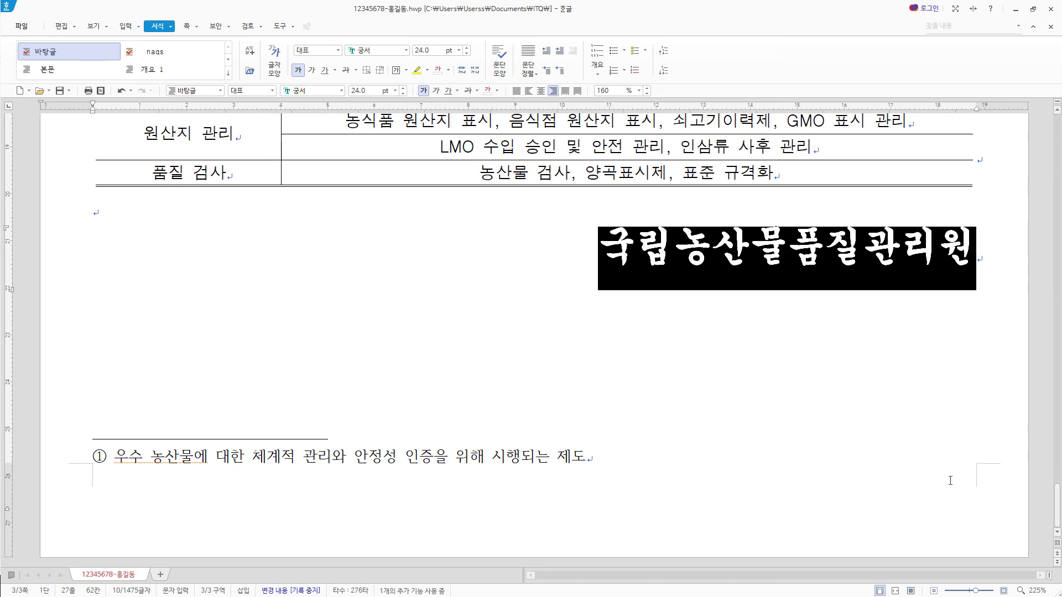
{"action": "left_click", "coordinate": [124, 216]}
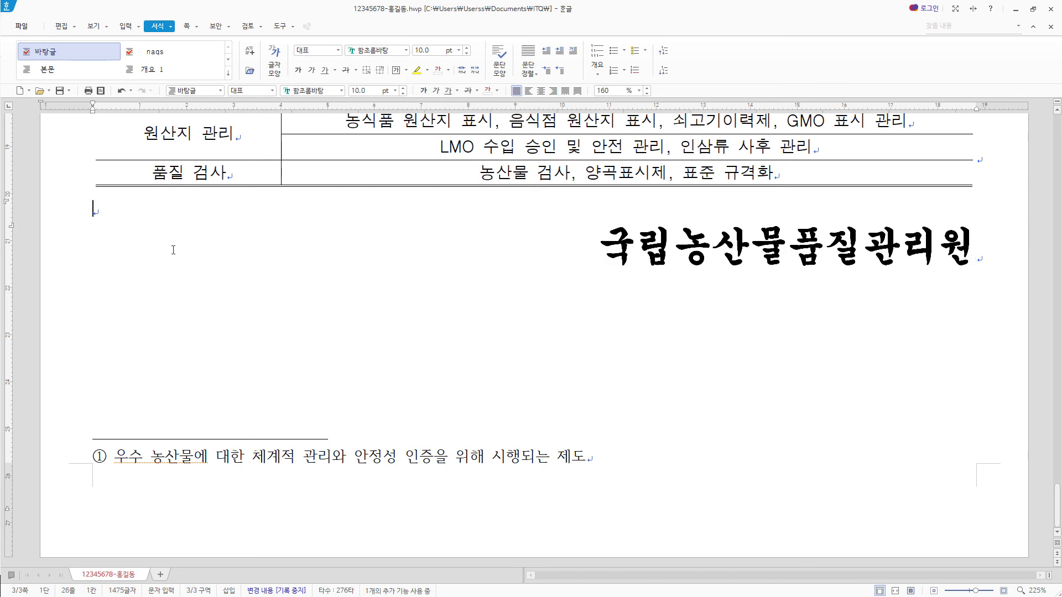
{"action": "left_click", "coordinate": [187, 26]}
{"action": "left_click", "coordinate": [257, 76]}
{"action": "left_click", "coordinate": [274, 107]}
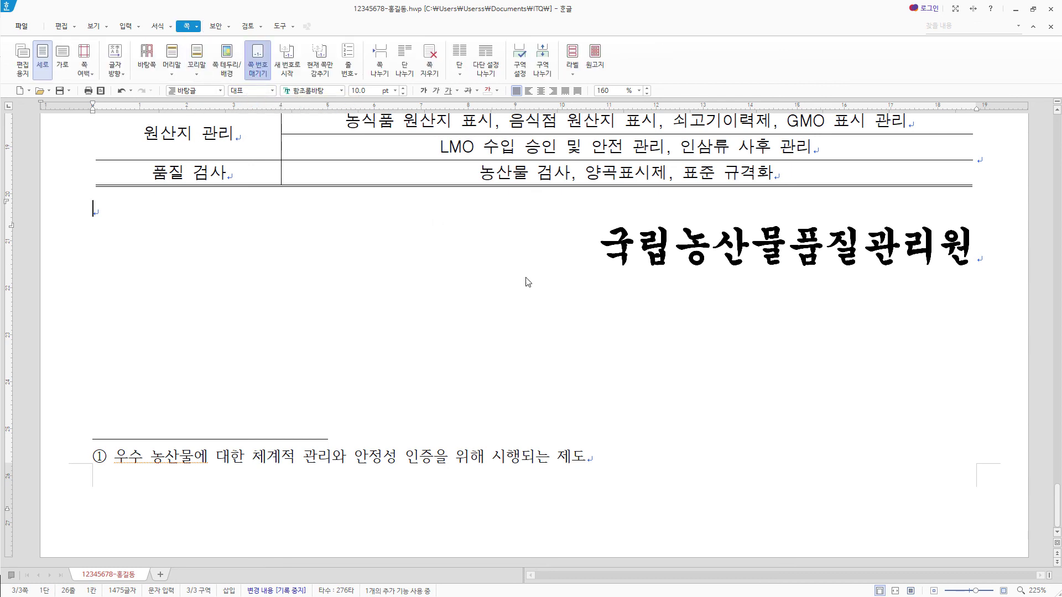
{"action": "left_click", "coordinate": [463, 311]}
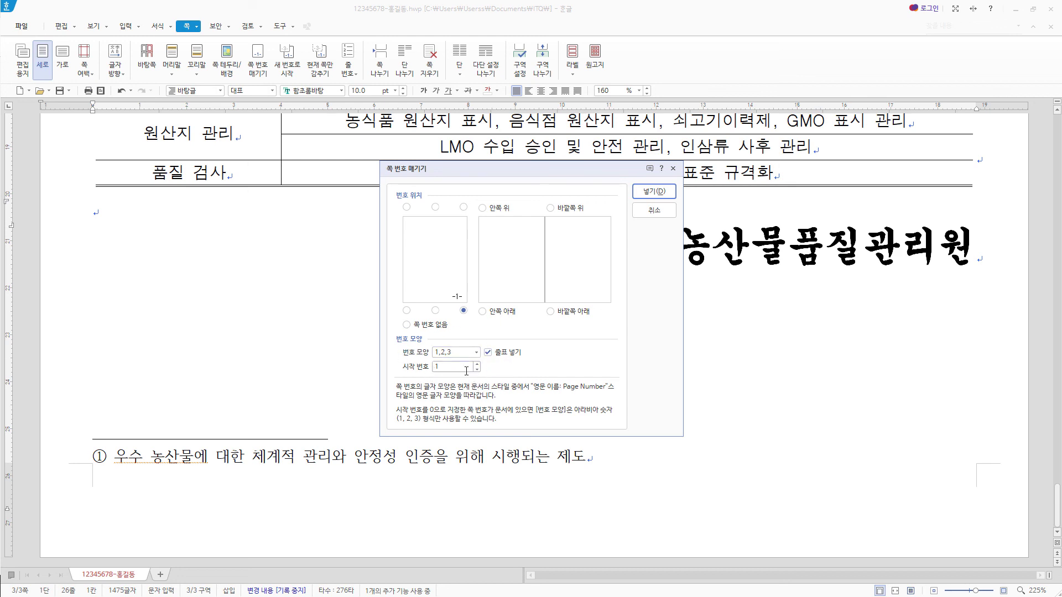
{"action": "left_click", "coordinate": [476, 352]}
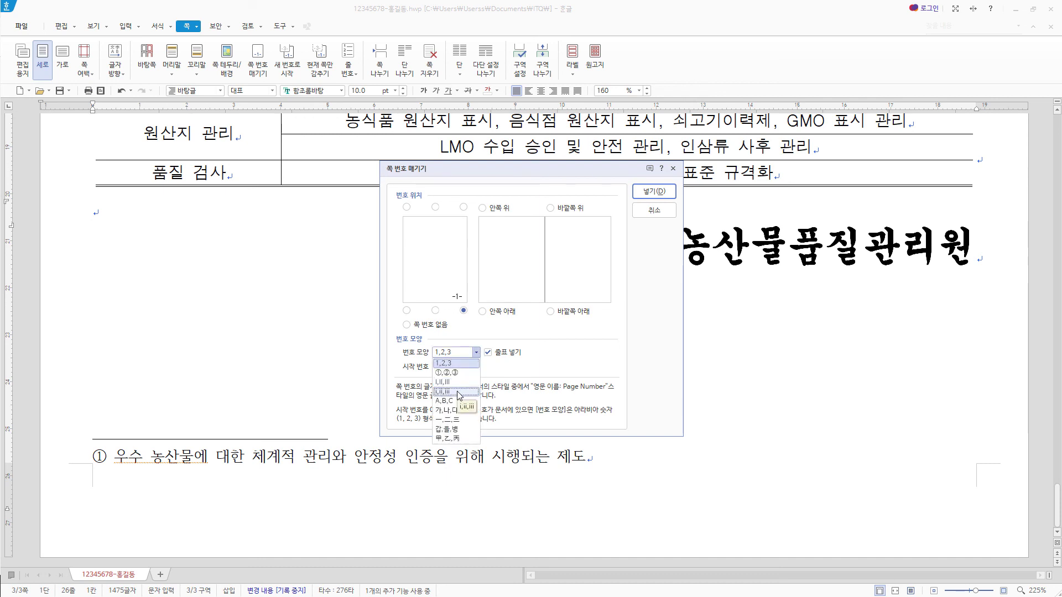
{"action": "left_click", "coordinate": [457, 392]}
{"action": "left_click", "coordinate": [487, 352]}
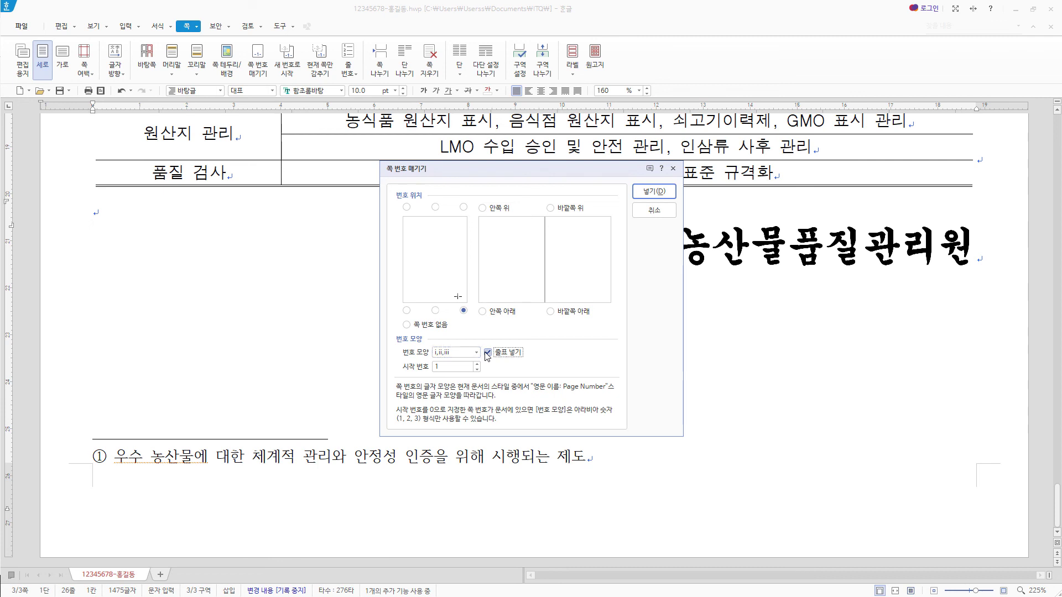
{"action": "left_click", "coordinate": [477, 365]}
{"action": "left_click", "coordinate": [655, 191]}
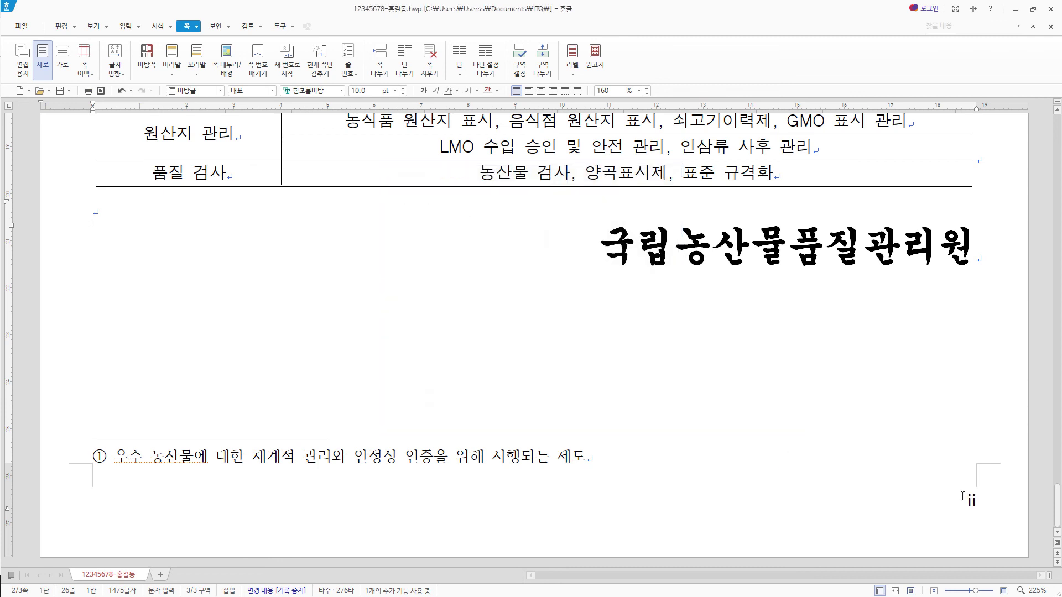